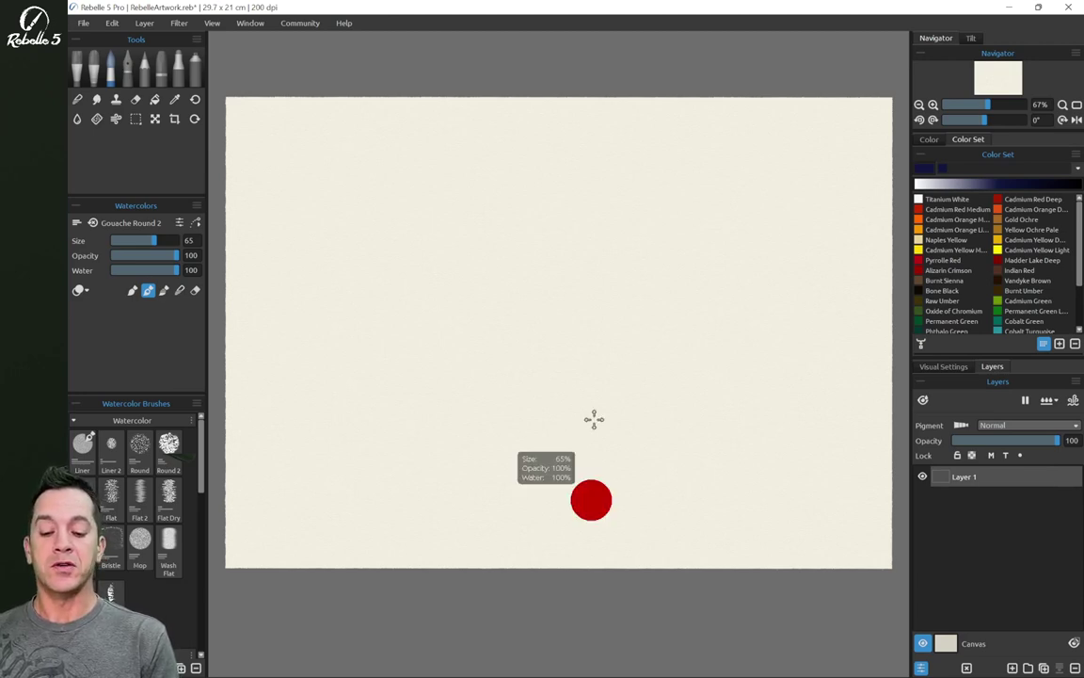
Open Preferences and confirm the new blank 29.7 x 21 cm, 200 dpi artwork
{"action": "key", "text": "ctrl+comma"}
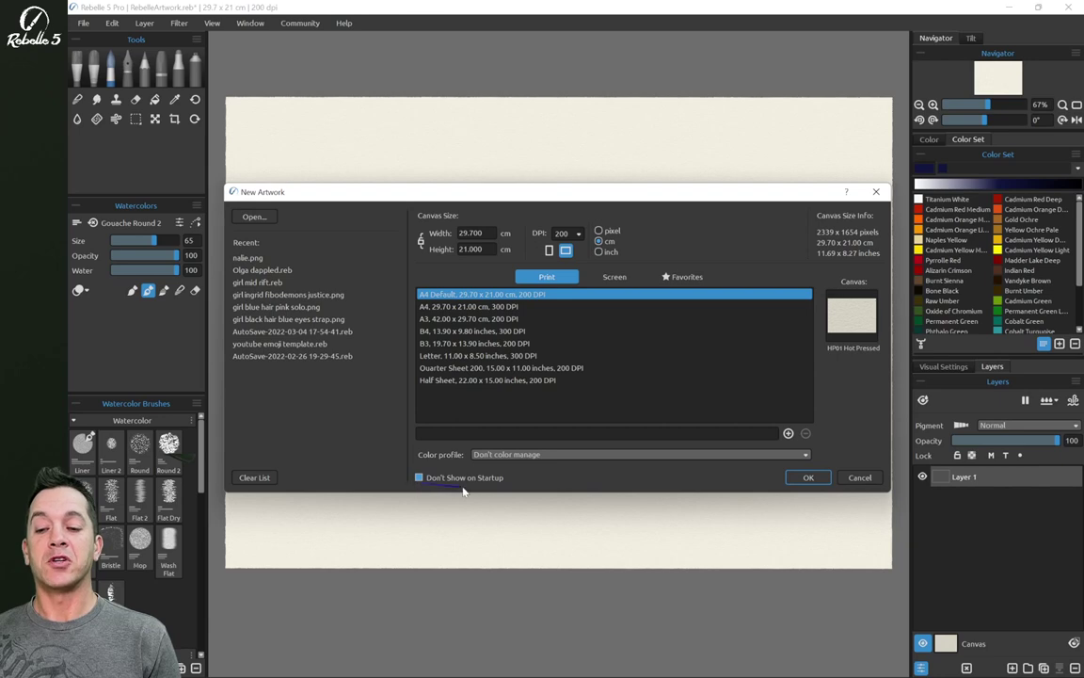
{"action": "left_click", "coordinate": [800, 475]}
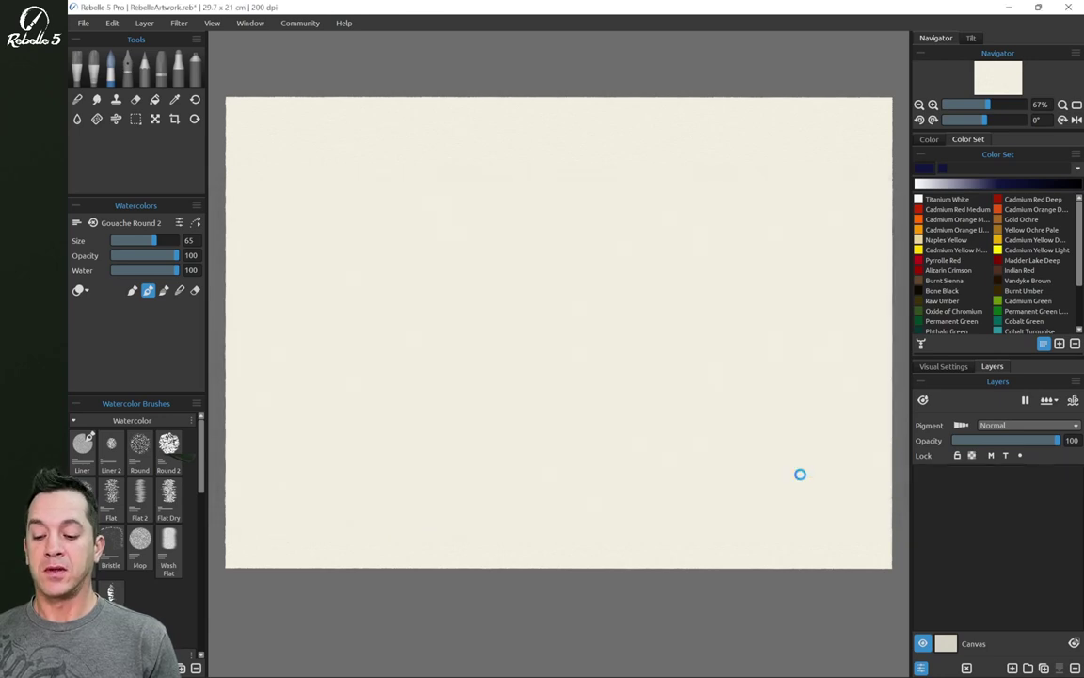
Open Preferences and mark the startup-screen option and side panels for viewers
{"action": "key", "text": "ctrl+comma"}
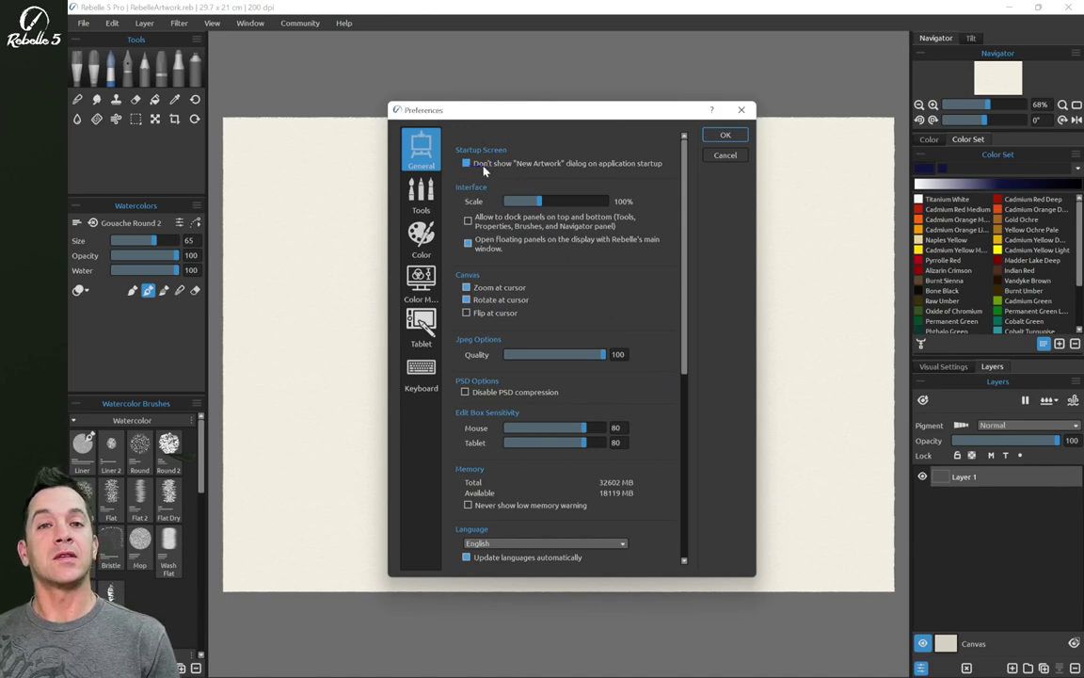
{"action": "left_click_drag", "start_coordinate": [475, 164], "coordinate": [557, 164]}
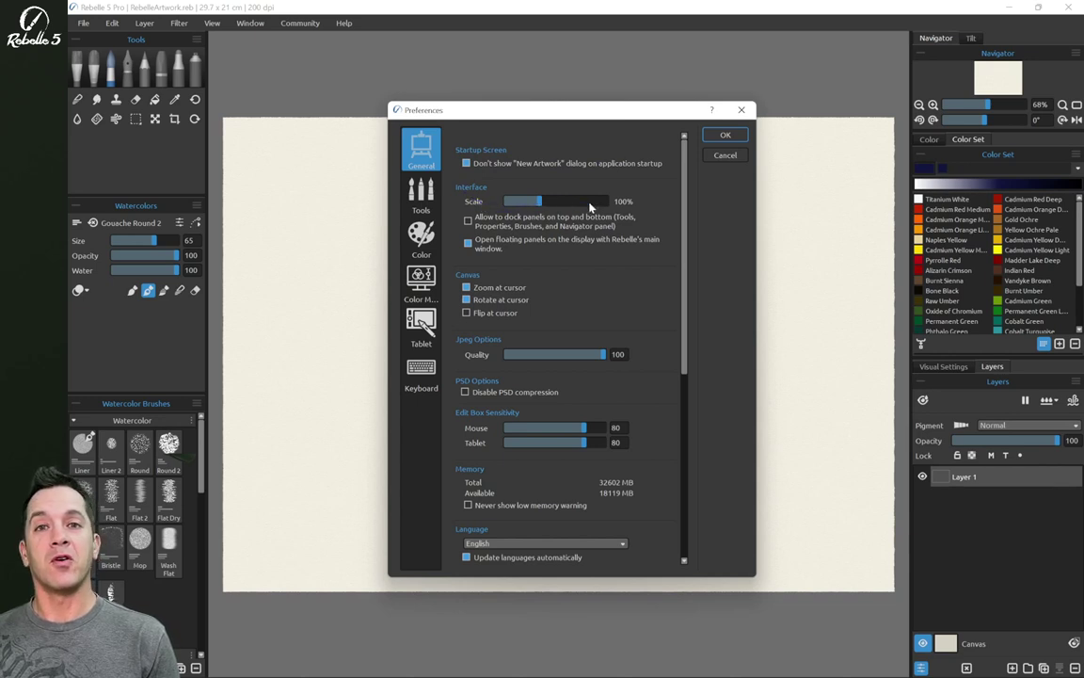
{"action": "left_click_drag", "start_coordinate": [359, 229], "coordinate": [325, 248]}
{"action": "left_click_drag", "start_coordinate": [119, 192], "coordinate": [120, 310]}
{"action": "left_click_drag", "start_coordinate": [212, 26], "coordinate": [497, 18]}
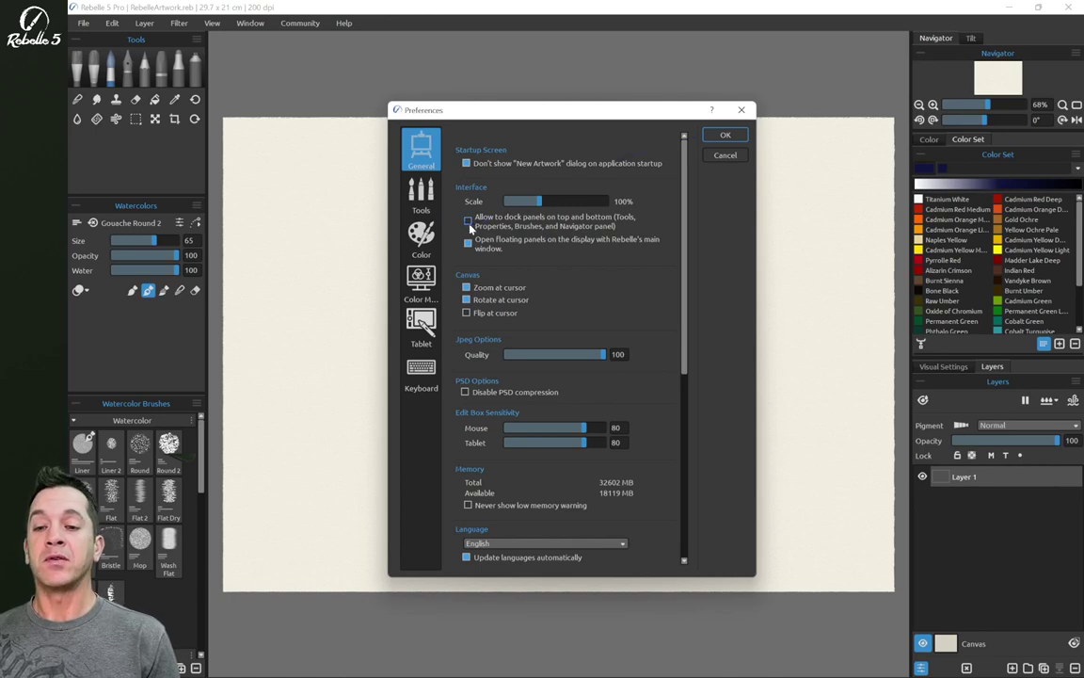
{"action": "left_click_drag", "start_coordinate": [243, 370], "coordinate": [199, 393]}
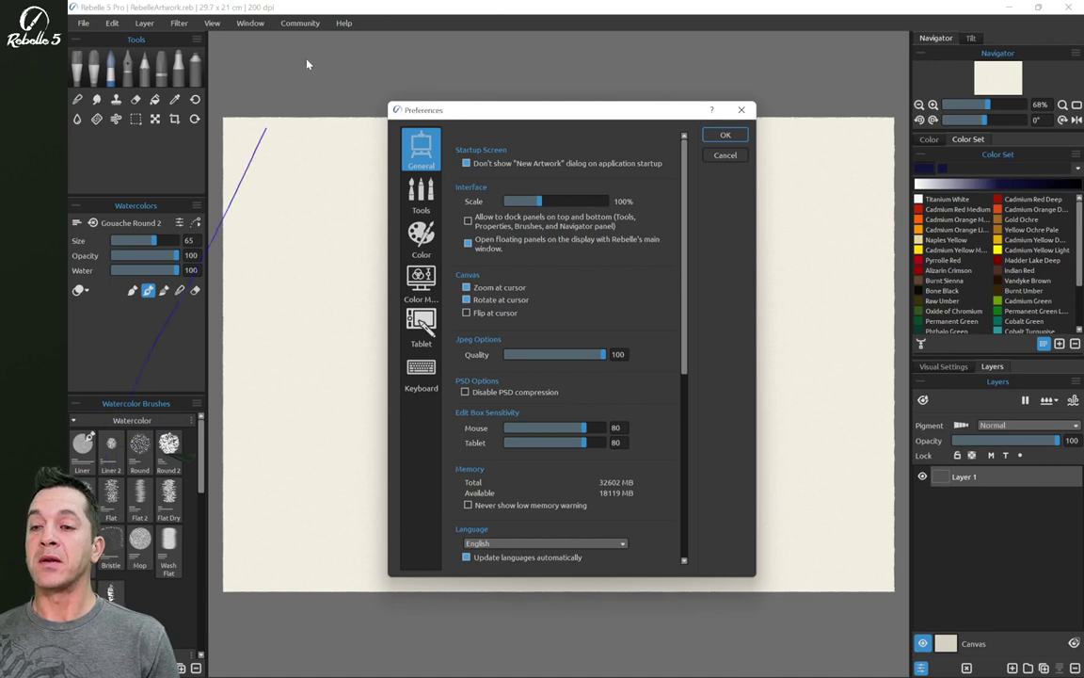
Allow panels to dock on top and bottom, apply, and float the Tools panel at the top
{"action": "left_click", "coordinate": [468, 220]}
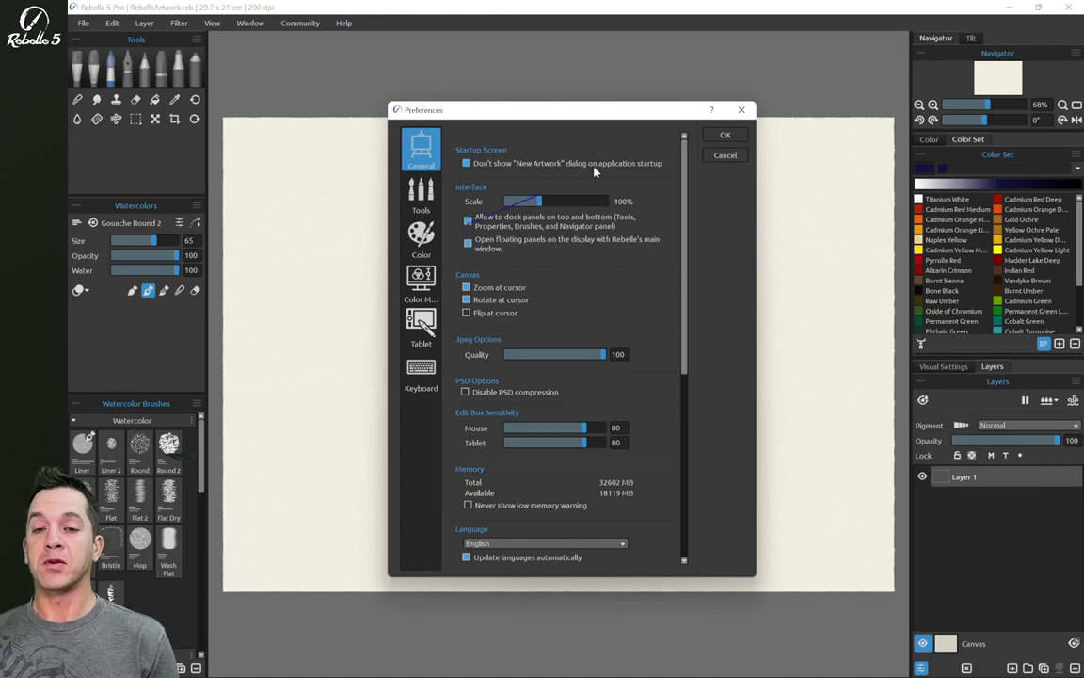
{"action": "left_click", "coordinate": [723, 136]}
{"action": "mouse_move", "coordinate": [122, 34]}
{"action": "left_mouse_down"}
{"action": "mouse_move", "coordinate": [405, 5]}
{"action": "mouse_move", "coordinate": [416, 37]}
{"action": "left_mouse_up"}
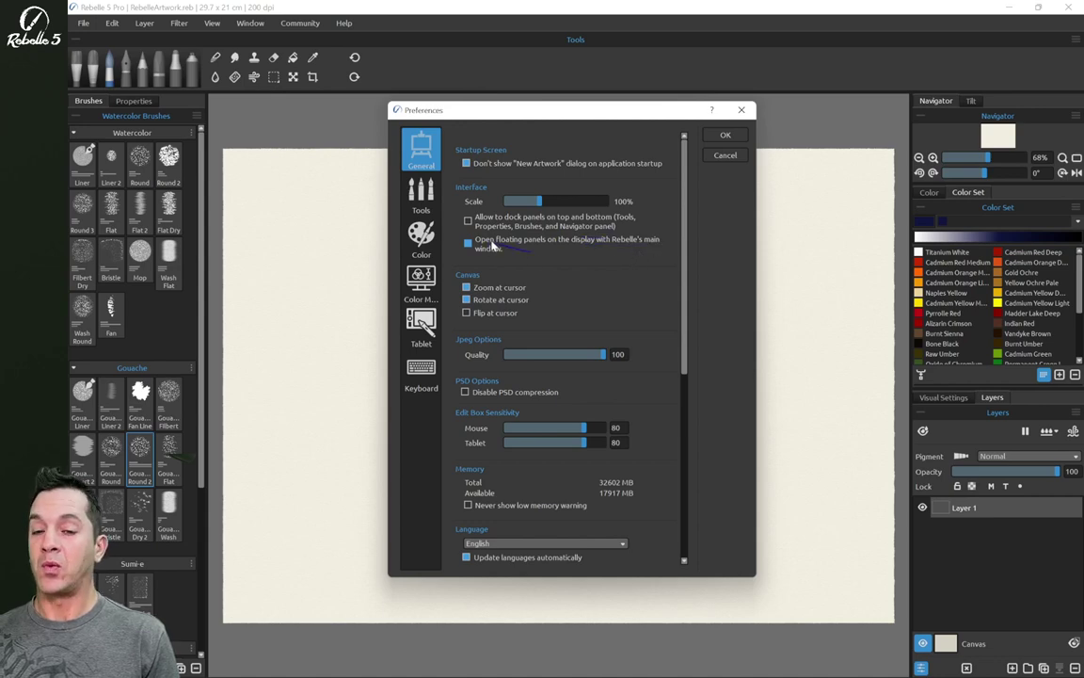
Close Preferences, hide panels with Tab, and move the floating Layers panel toward the centre
{"action": "left_click", "coordinate": [726, 136]}
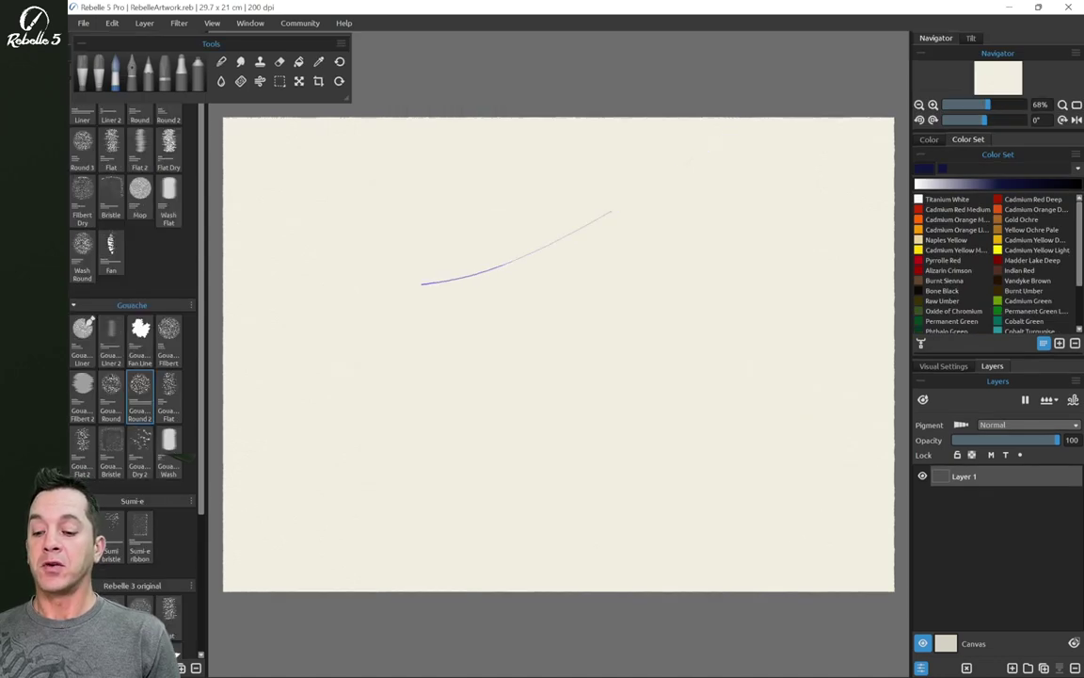
{"action": "key", "text": "Tab"}
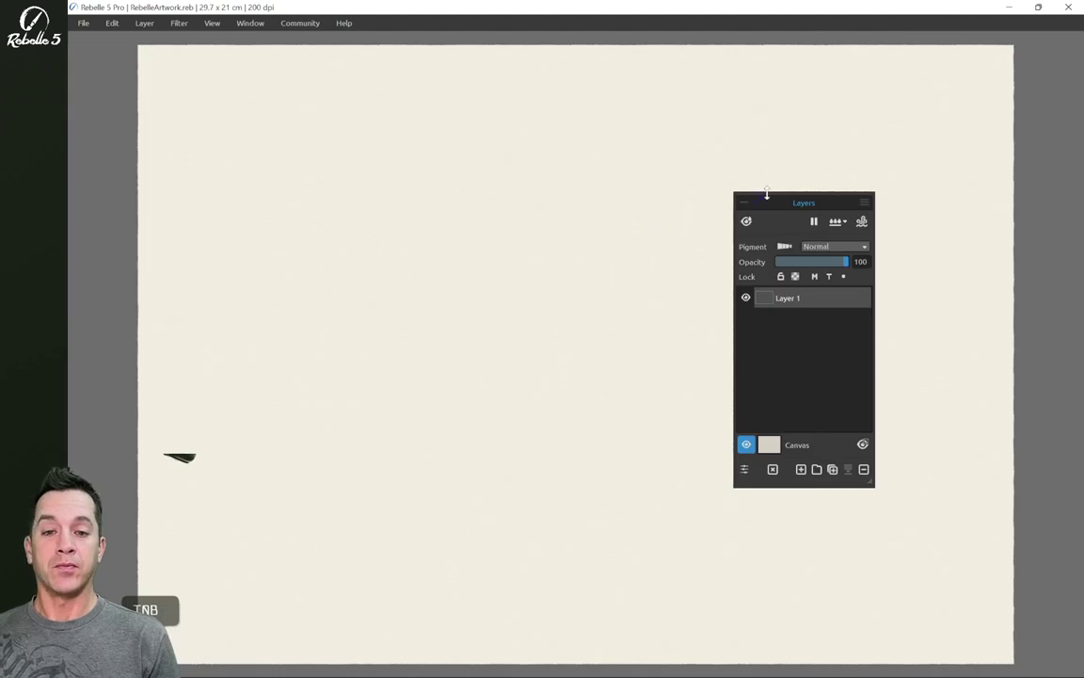
{"action": "left_click_drag", "start_coordinate": [804, 202], "coordinate": [514, 173]}
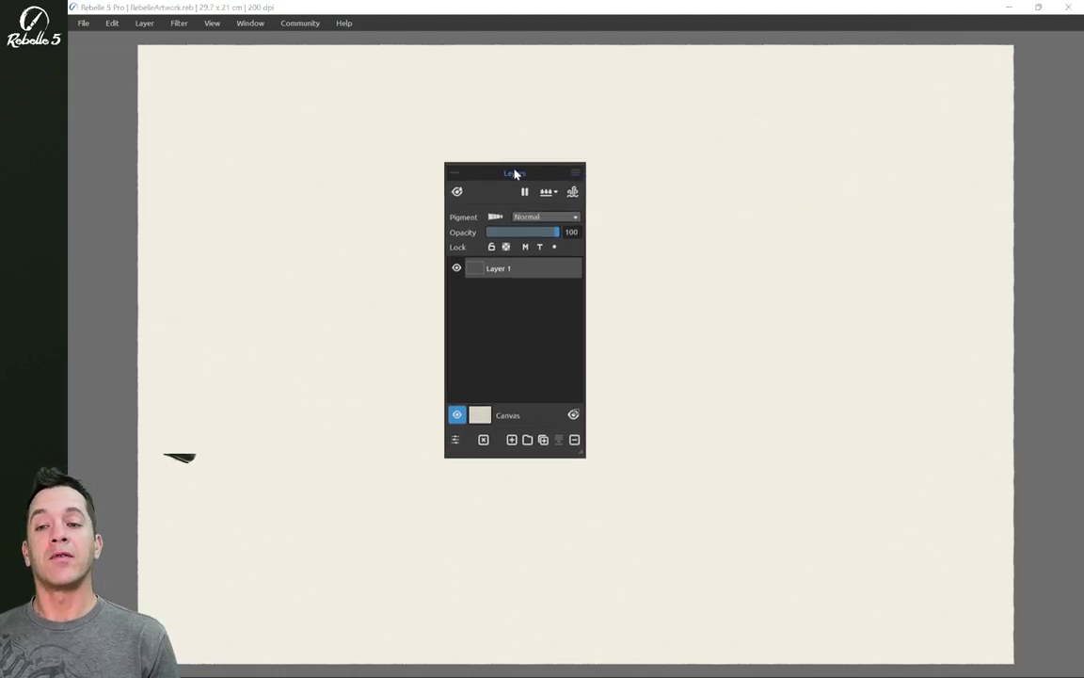
{"action": "left_click_drag", "start_coordinate": [523, 174], "coordinate": [550, 183]}
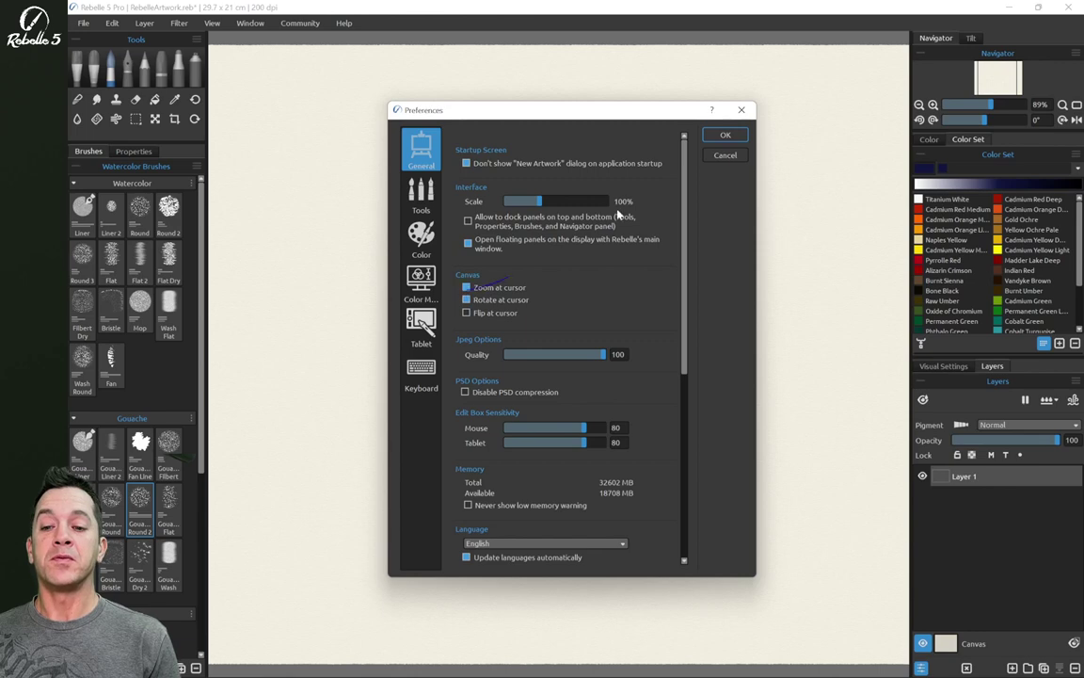
Close Preferences and paint two crossing dark blue strokes forming an X mid-page
{"action": "left_click", "coordinate": [725, 134]}
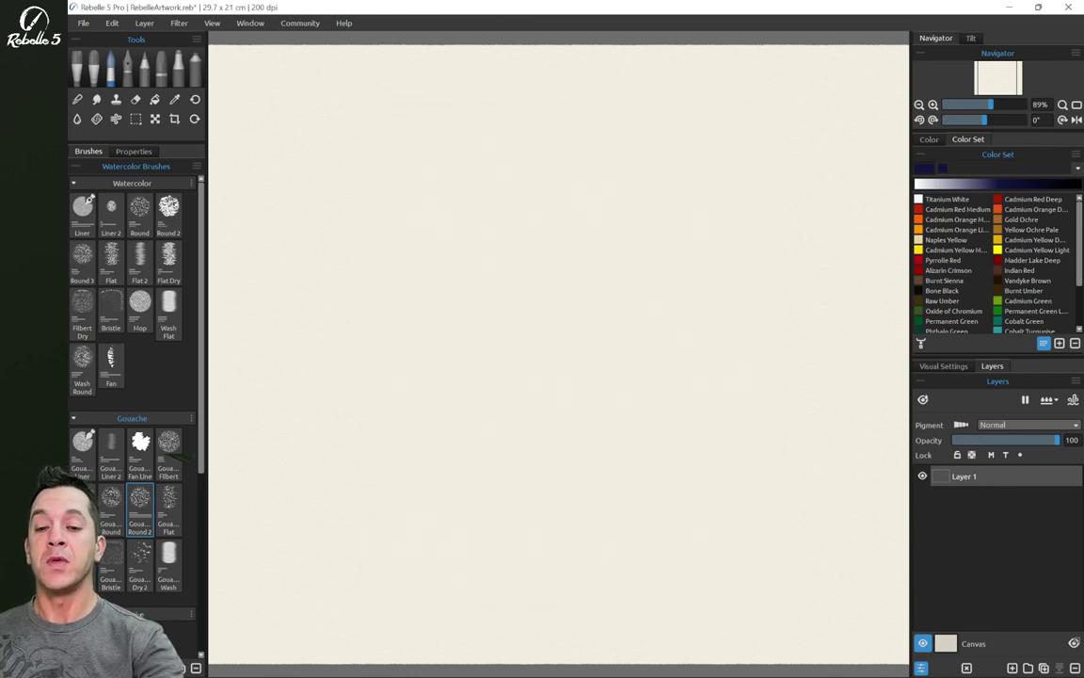
{"action": "scroll", "coordinate": [554, 351], "scroll_direction": "down", "scroll_amount": 5}
{"action": "left_click_drag", "start_coordinate": [500, 388], "coordinate": [593, 427]}
{"action": "key", "text": "ctrl+z"}
{"action": "left_click_drag", "start_coordinate": [558, 339], "coordinate": [605, 385]}
{"action": "left_click_drag", "start_coordinate": [620, 344], "coordinate": [539, 396]}
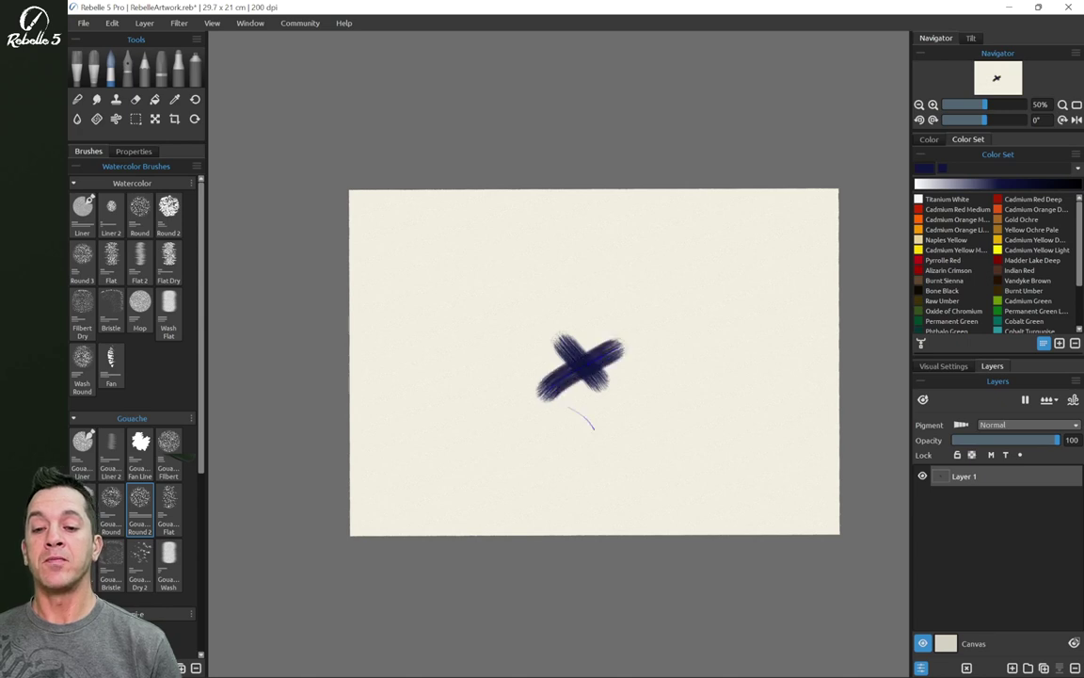
Rotate, tilt and zoom the canvas view, ending zoomed in on the page edge
{"action": "scroll", "coordinate": [612, 242], "scroll_direction": "up", "scroll_amount": 5}
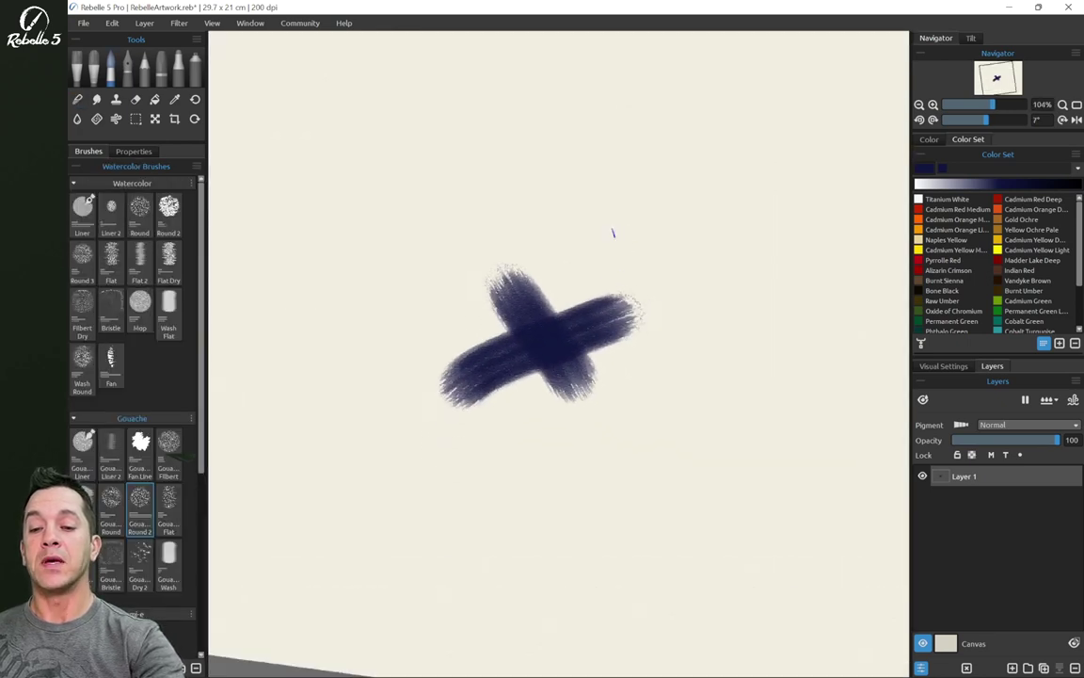
{"action": "scroll", "coordinate": [612, 239], "scroll_direction": "down", "scroll_amount": 4}
{"action": "mouse_move", "coordinate": [613, 239]}
{"action": "left_mouse_down"}
{"action": "mouse_move", "coordinate": [569, 267]}
{"action": "mouse_move", "coordinate": [588, 269]}
{"action": "left_mouse_up"}
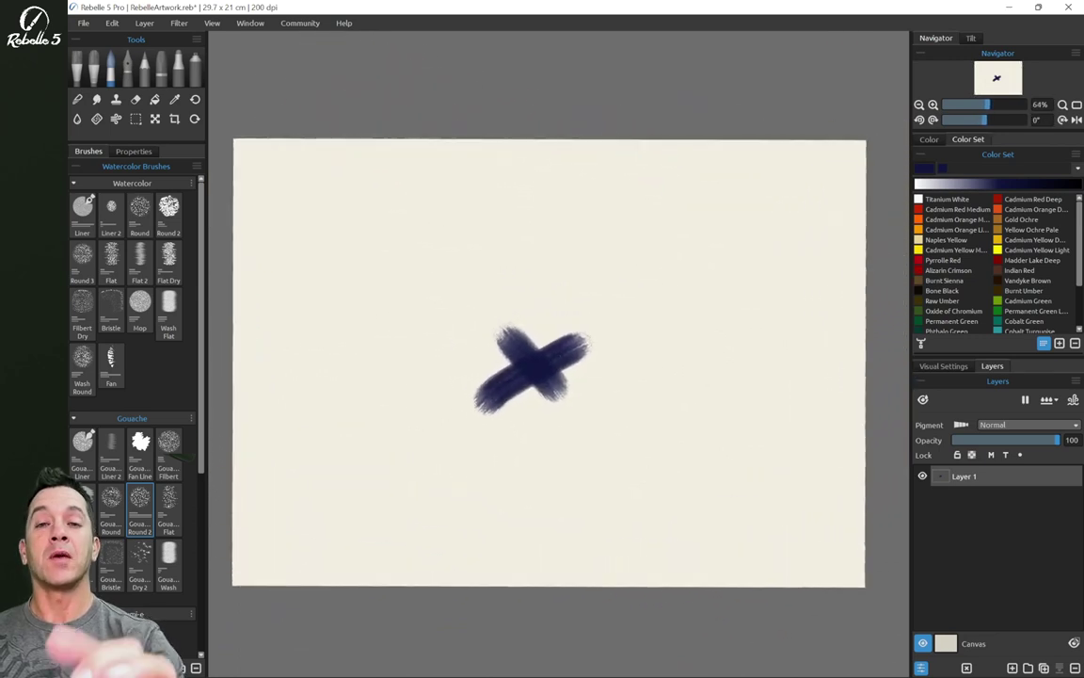
{"action": "left_click_drag", "start_coordinate": [524, 330], "coordinate": [741, 278]}
{"action": "left_click_drag", "start_coordinate": [559, 395], "coordinate": [628, 344]}
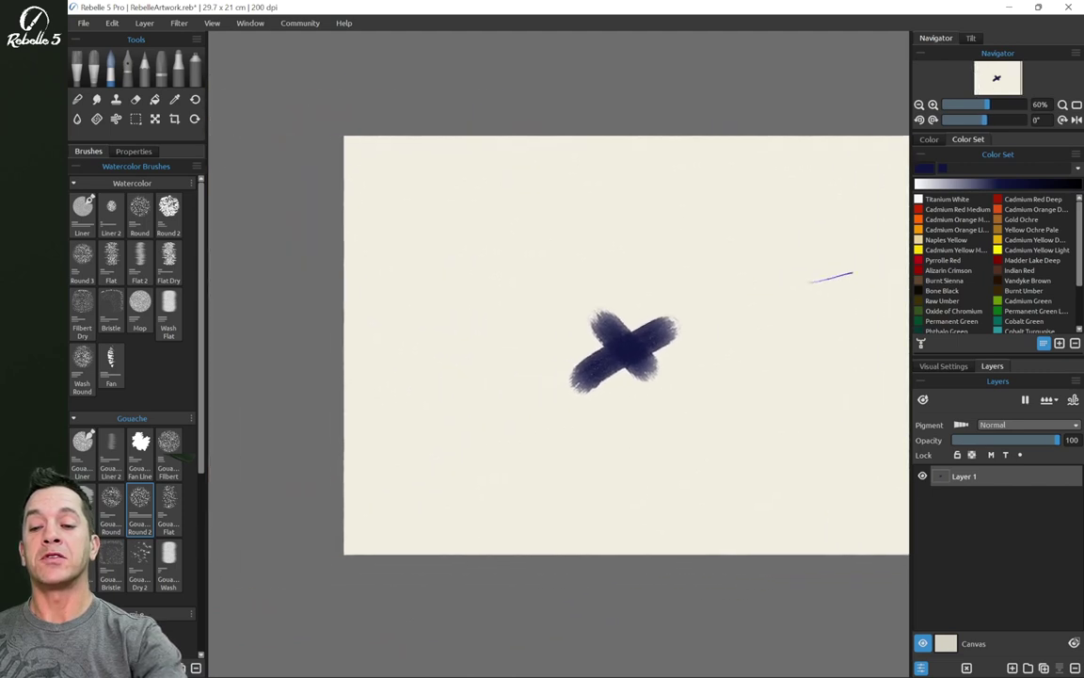
{"action": "mouse_move", "coordinate": [835, 275]}
{"action": "left_mouse_down"}
{"action": "mouse_move", "coordinate": [436, 550]}
{"action": "mouse_move", "coordinate": [309, 513]}
{"action": "left_mouse_up"}
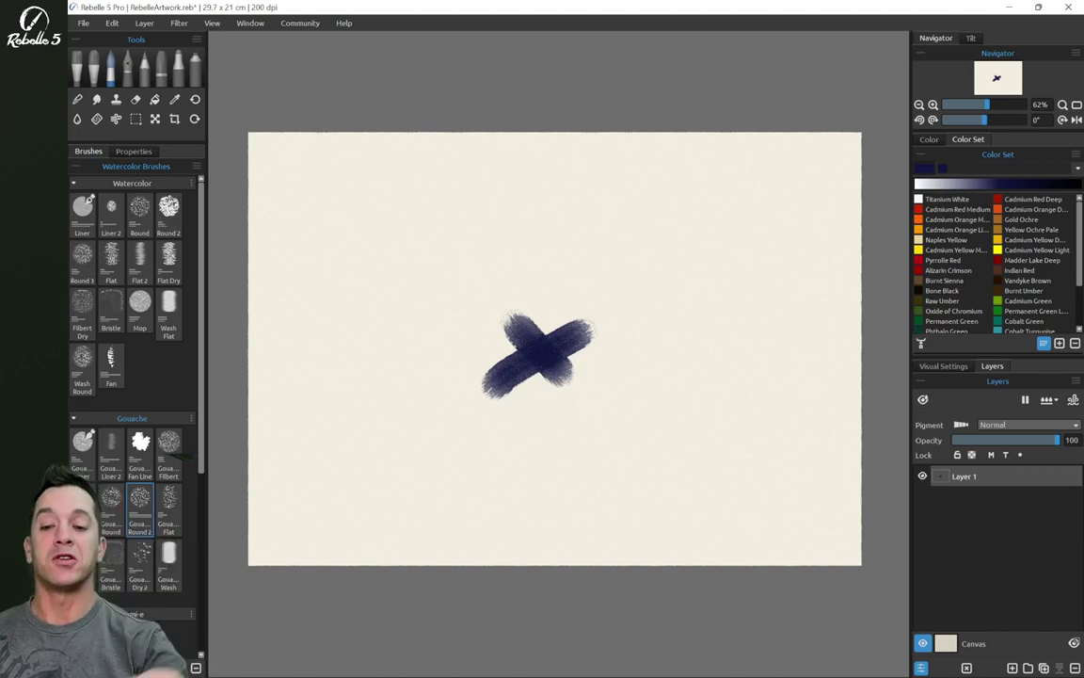
{"action": "left_click_drag", "start_coordinate": [607, 312], "coordinate": [657, 302]}
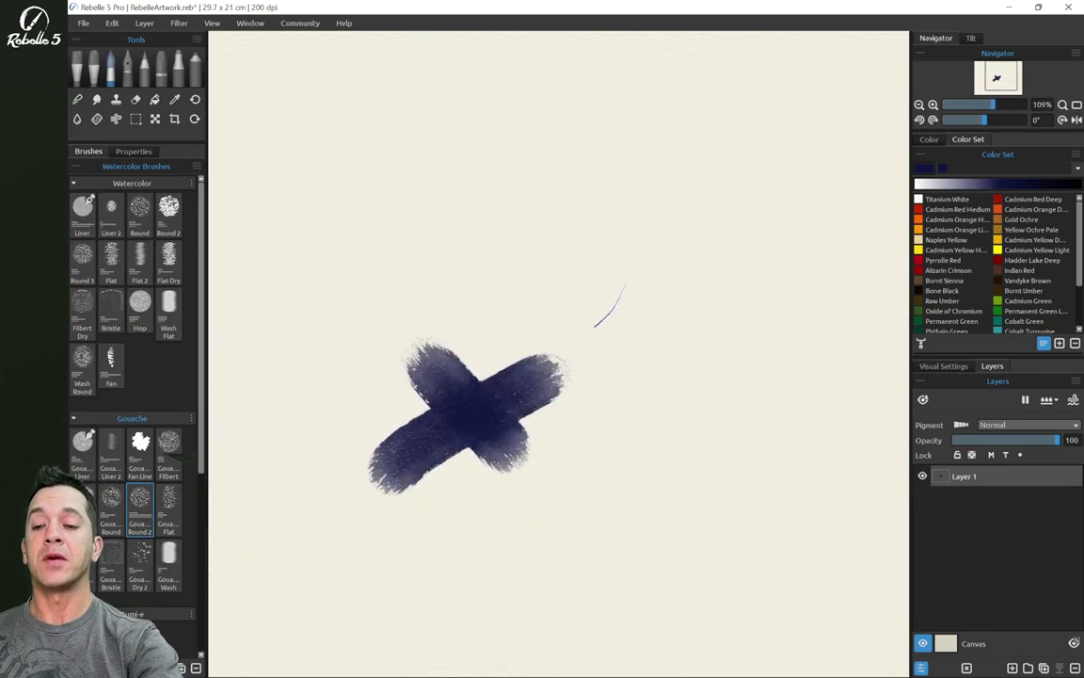
{"action": "mouse_move", "coordinate": [468, 355]}
{"action": "left_mouse_down"}
{"action": "mouse_move", "coordinate": [706, 317]}
{"action": "mouse_move", "coordinate": [725, 256]}
{"action": "left_mouse_up"}
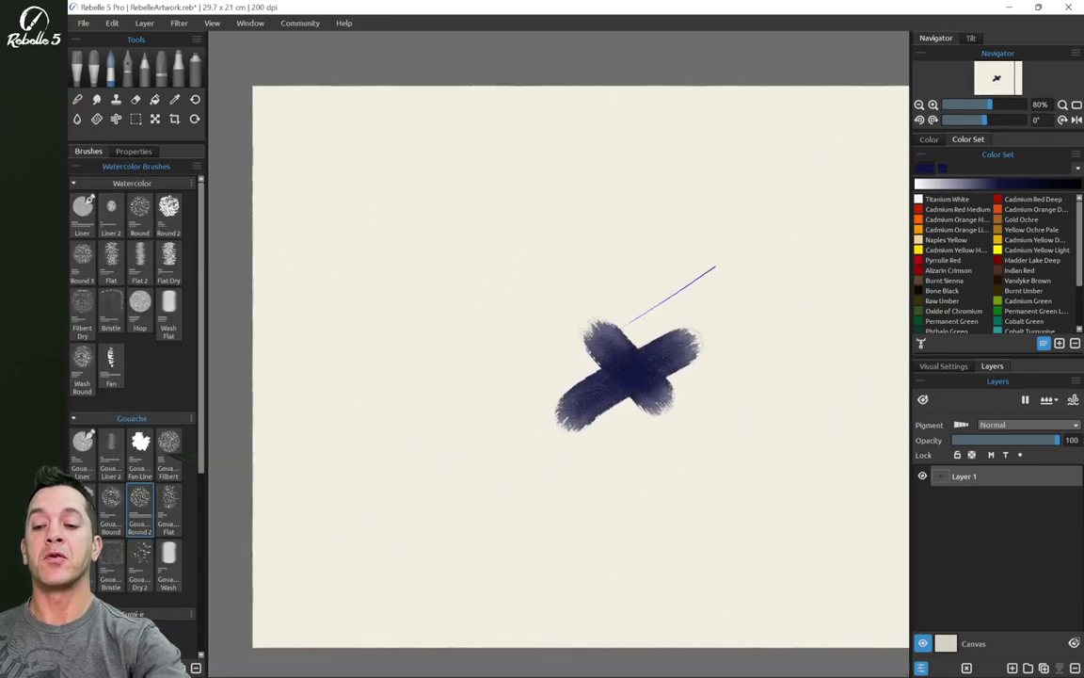
{"action": "scroll", "coordinate": [593, 343], "scroll_direction": "up", "scroll_amount": 3}
{"action": "scroll", "coordinate": [593, 344], "scroll_direction": "down", "scroll_amount": 3}
{"action": "scroll", "coordinate": [593, 344], "scroll_direction": "down", "scroll_amount": 2}
{"action": "scroll", "coordinate": [558, 381], "scroll_direction": "up", "scroll_amount": 1}
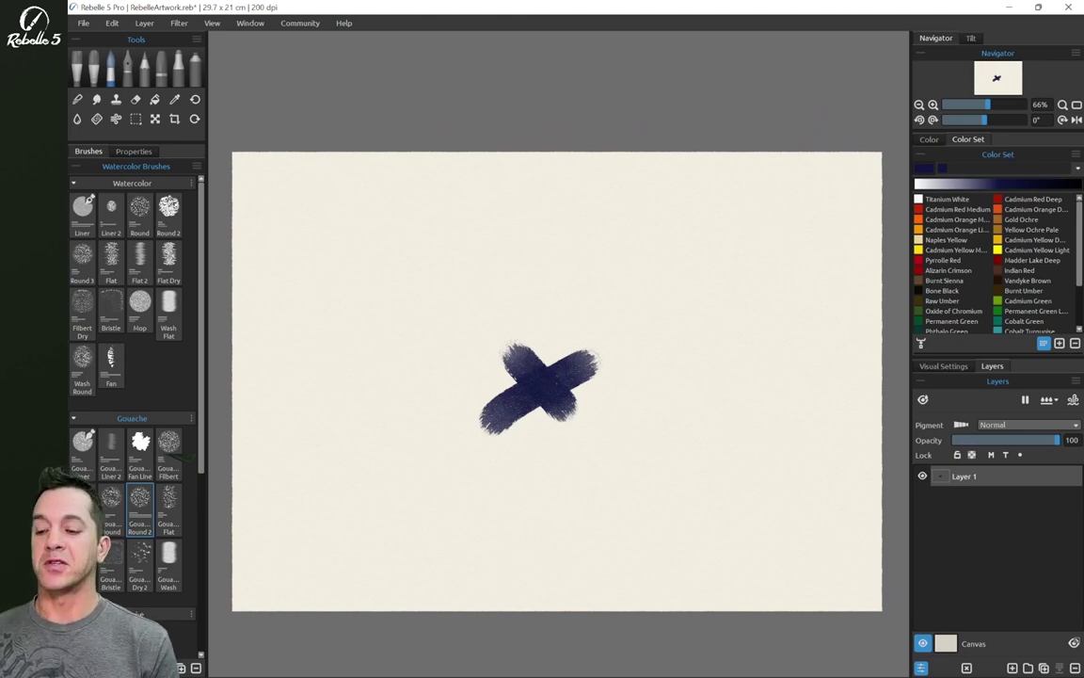
Reopen Preferences and set edit-box sensitivity to 72 for mouse and 82 for tablet
{"action": "key", "text": "ctrl+k"}
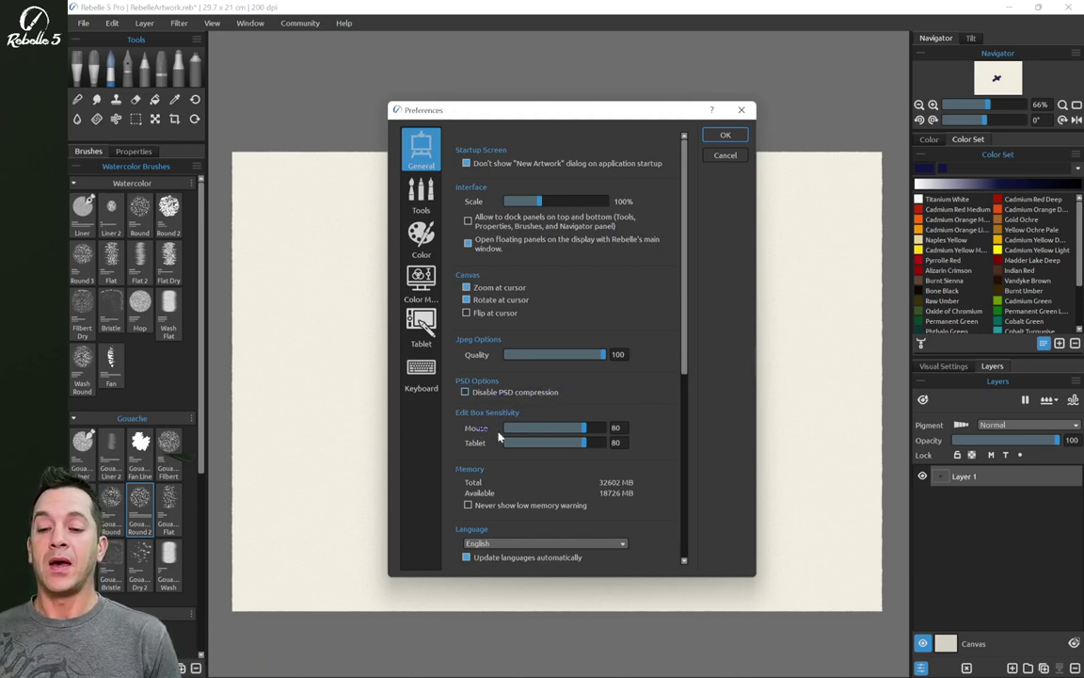
{"action": "left_click_drag", "start_coordinate": [617, 430], "coordinate": [603, 434]}
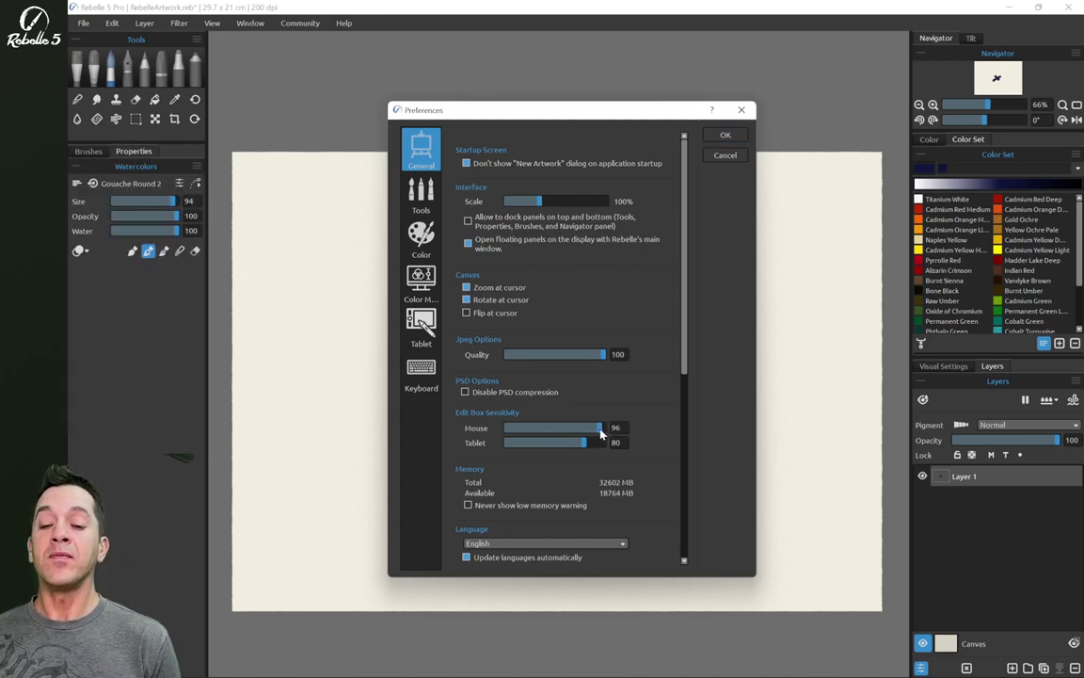
{"action": "left_click_drag", "start_coordinate": [567, 431], "coordinate": [577, 432]}
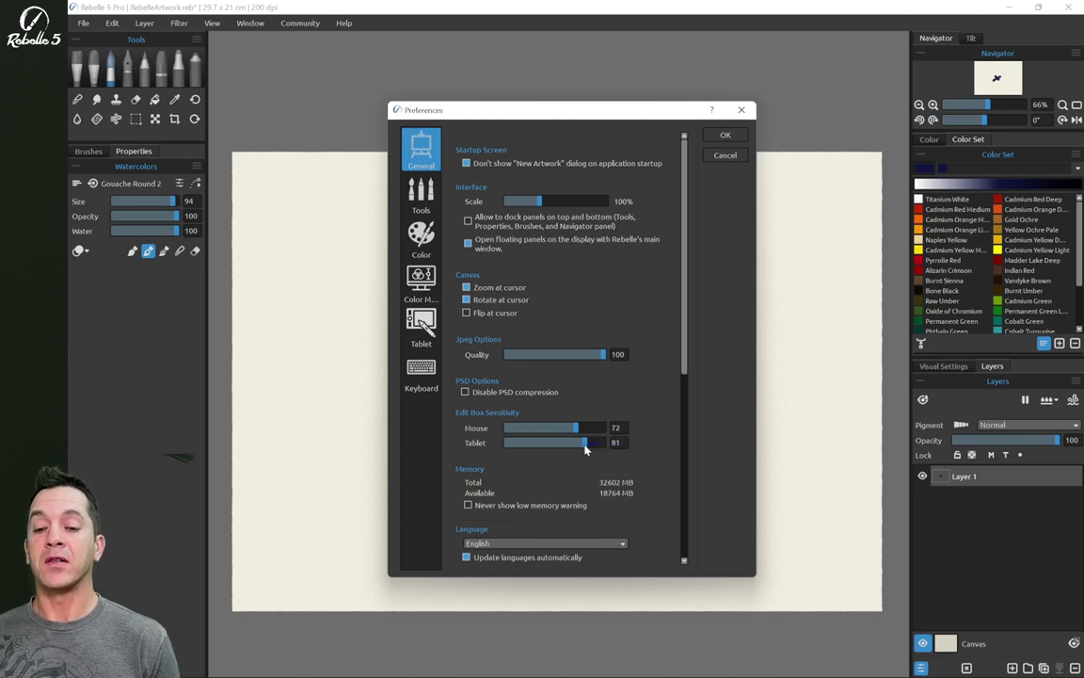
{"action": "mouse_move", "coordinate": [600, 448]}
{"action": "left_mouse_down"}
{"action": "mouse_move", "coordinate": [514, 450]}
{"action": "mouse_move", "coordinate": [585, 444]}
{"action": "left_mouse_up"}
Set the interface language to English and mark the language update options for viewers
{"action": "scroll", "coordinate": [640, 471], "scroll_direction": "down", "scroll_amount": 1}
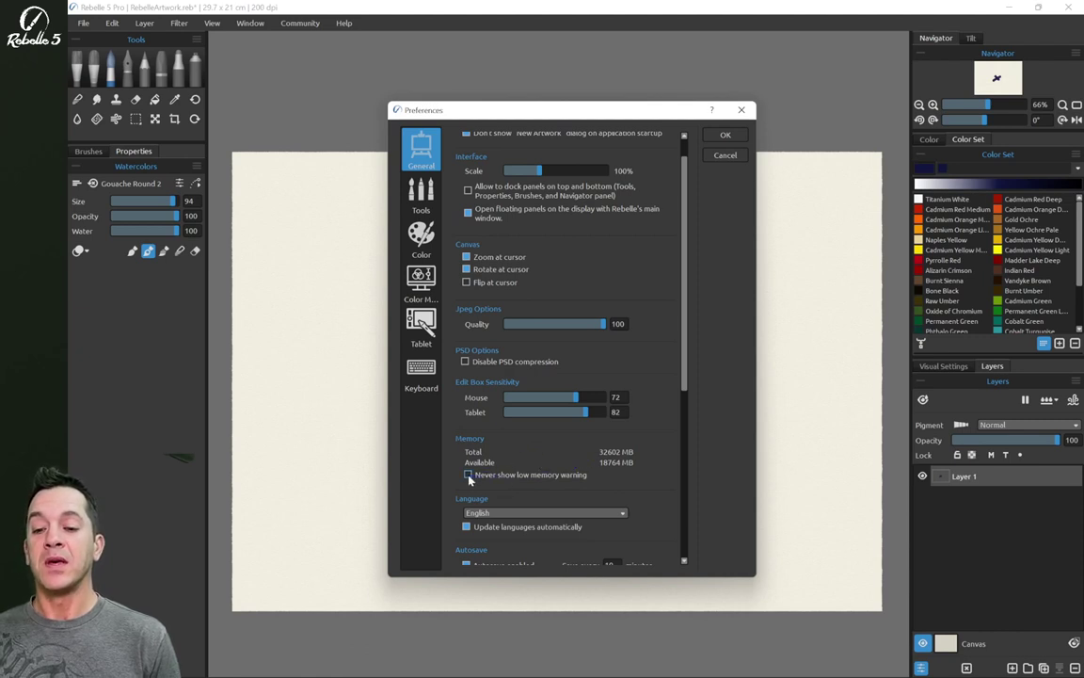
{"action": "scroll", "coordinate": [588, 455], "scroll_direction": "down", "scroll_amount": 3}
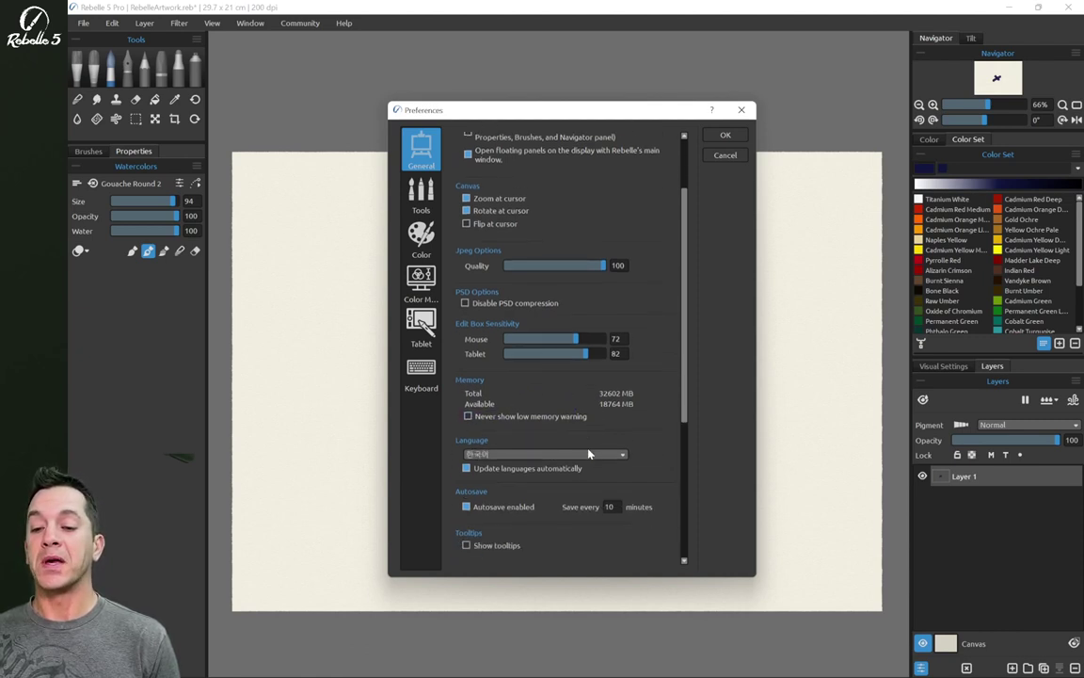
{"action": "left_click", "coordinate": [581, 456]}
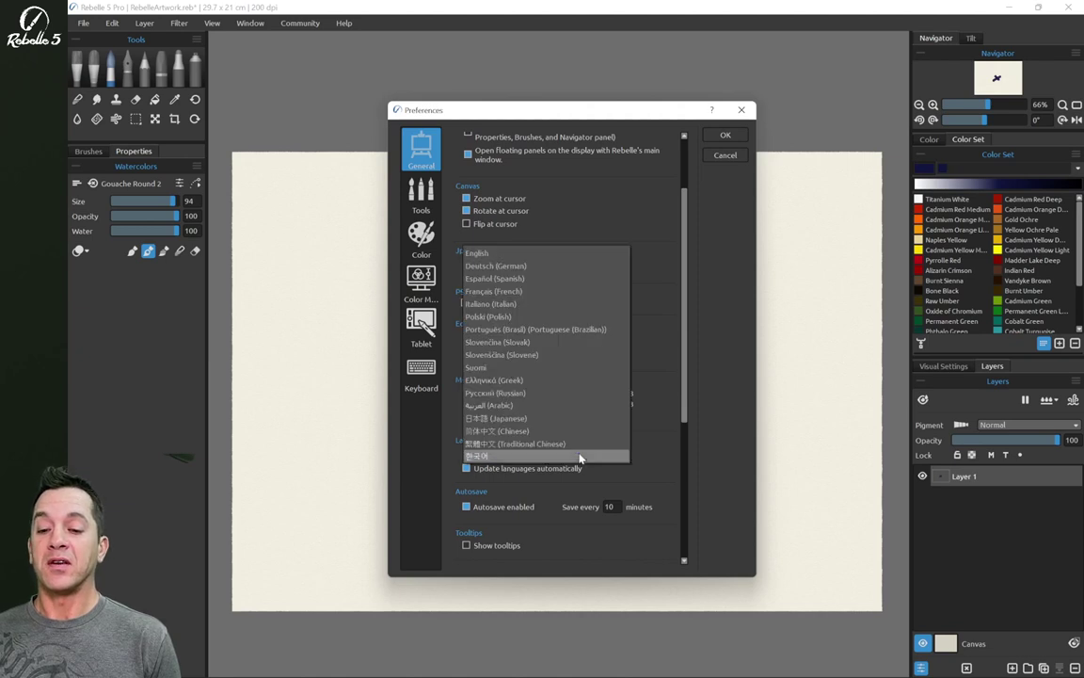
{"action": "left_click", "coordinate": [515, 257]}
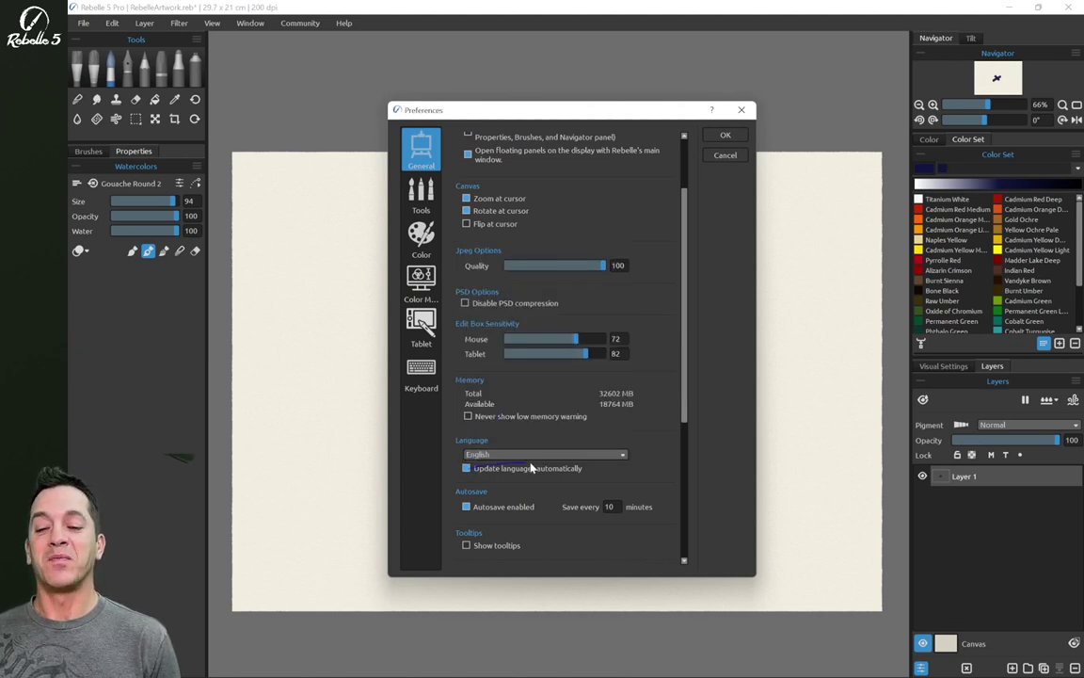
{"action": "left_click_drag", "start_coordinate": [503, 473], "coordinate": [583, 471]}
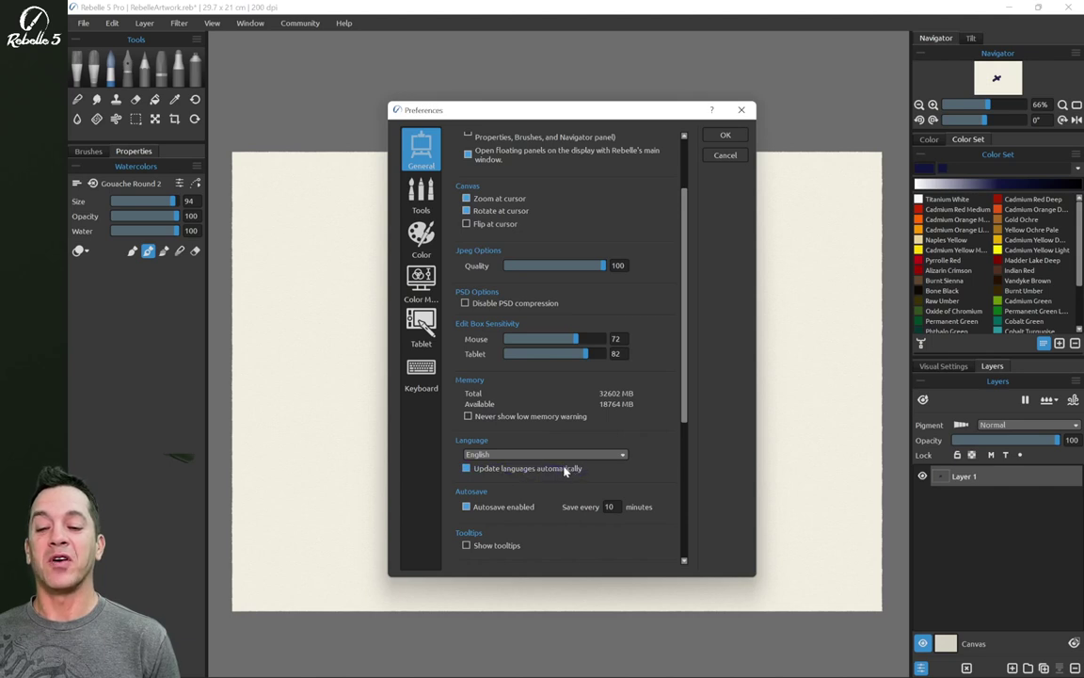
{"action": "left_click_drag", "start_coordinate": [491, 477], "coordinate": [591, 476]}
{"action": "mouse_move", "coordinate": [489, 453]}
{"action": "left_mouse_down"}
{"action": "mouse_move", "coordinate": [565, 452]}
{"action": "mouse_move", "coordinate": [556, 479]}
{"action": "left_mouse_up"}
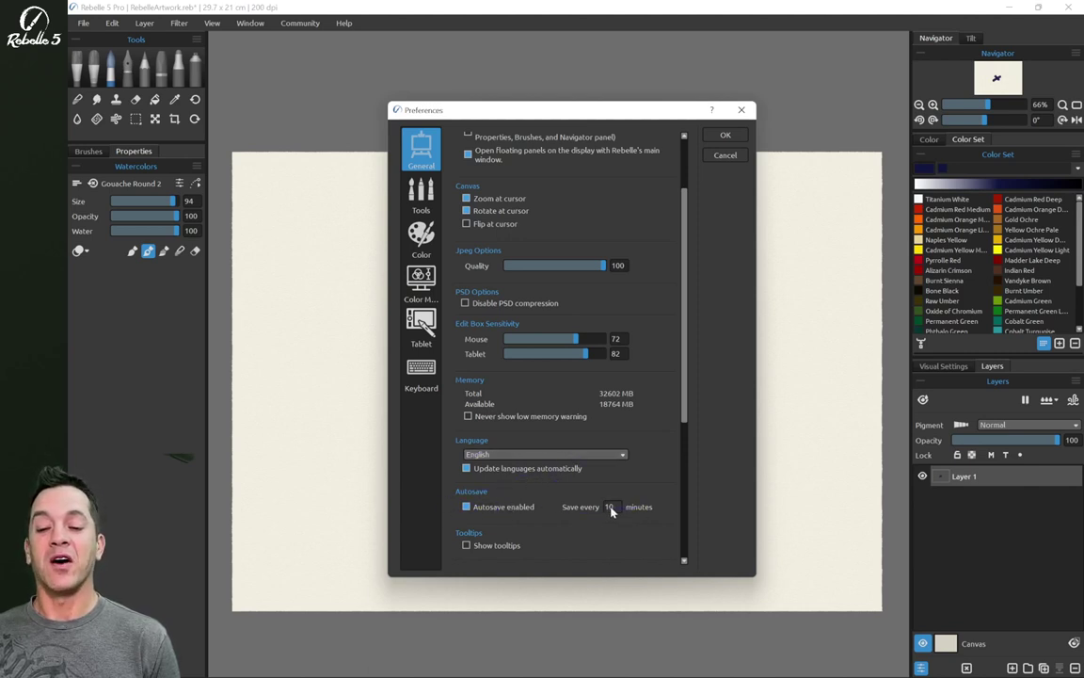
{"action": "left_click_drag", "start_coordinate": [682, 387], "coordinate": [685, 499]}
Turn on tooltips, apply, then reopen and close Preferences
{"action": "left_click", "coordinate": [466, 330]}
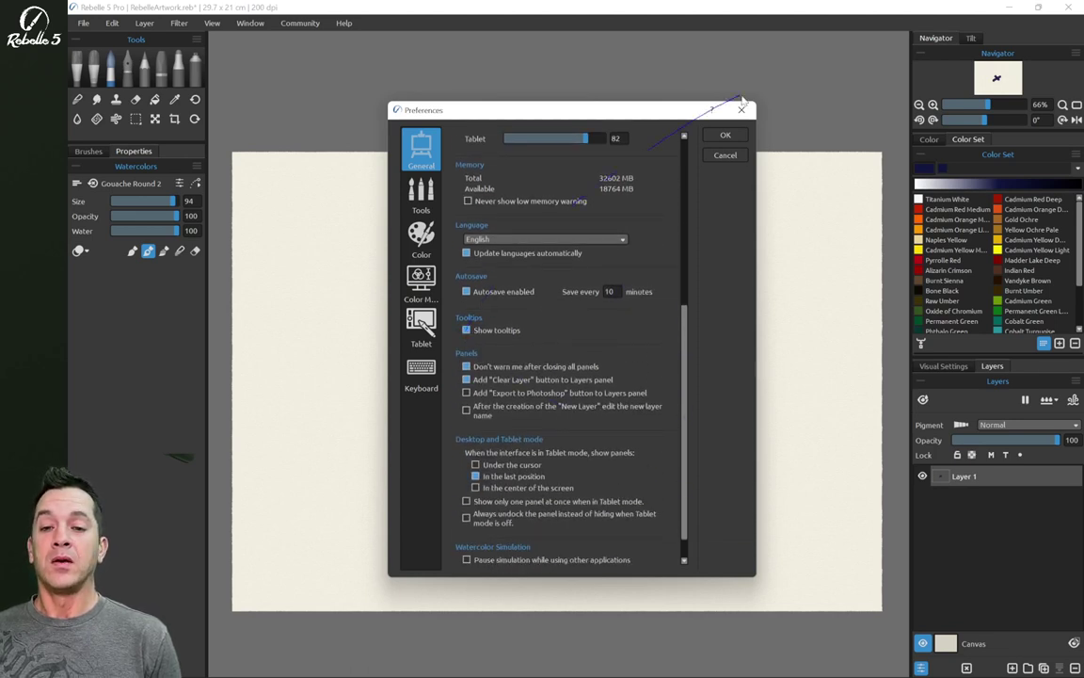
{"action": "left_click", "coordinate": [726, 137]}
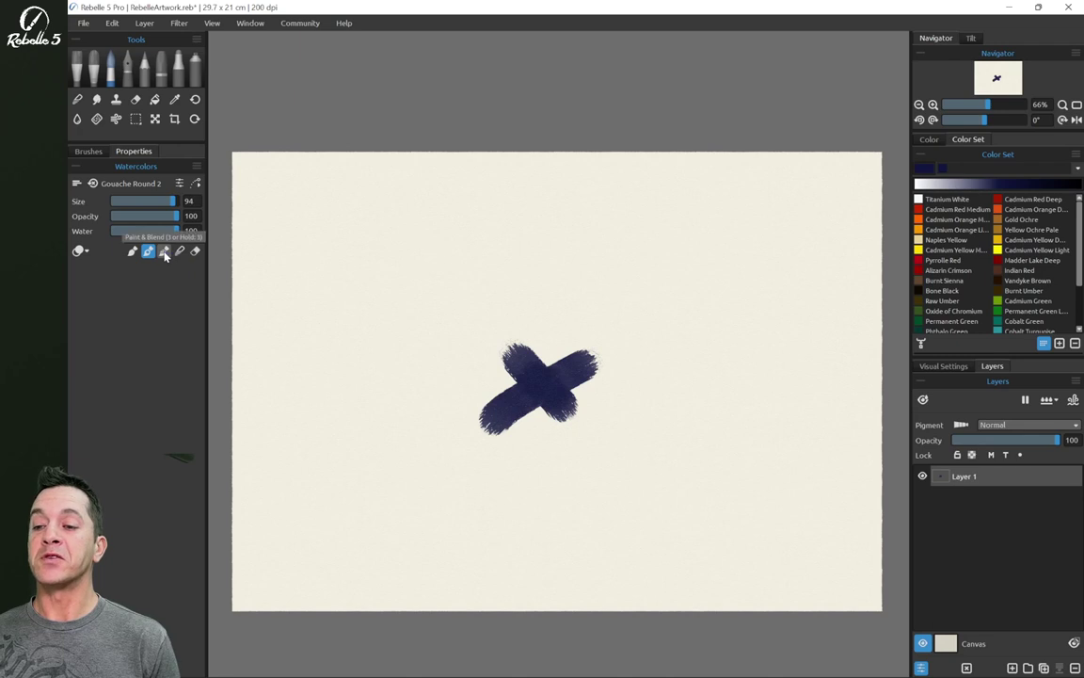
{"action": "key", "text": "ctrl+comma"}
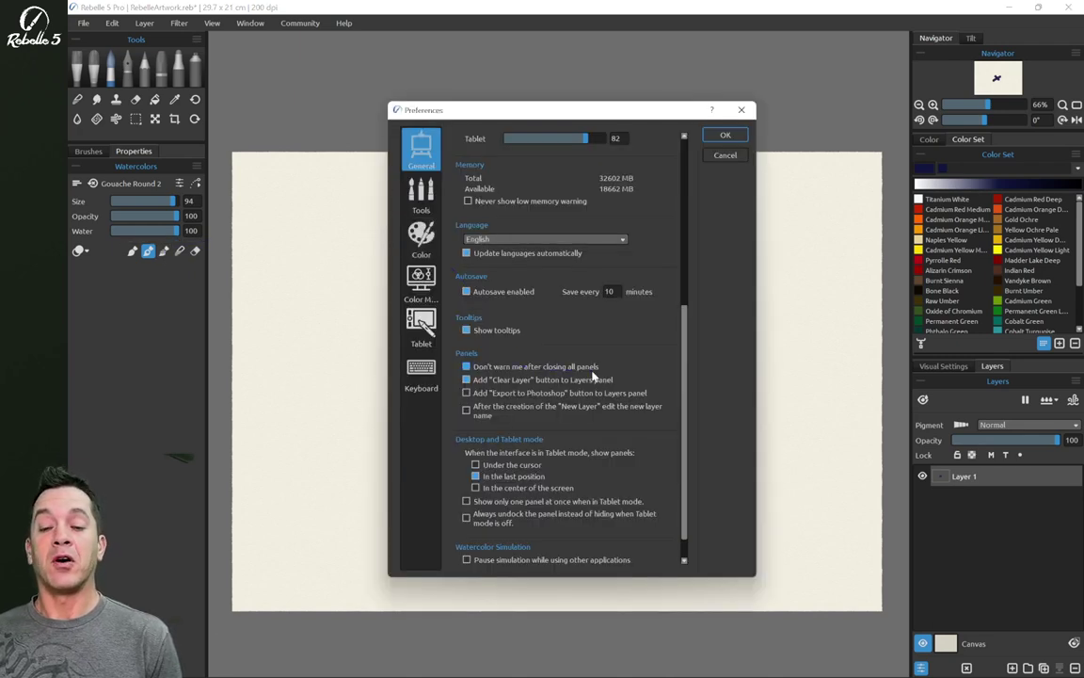
{"action": "left_click", "coordinate": [724, 135]}
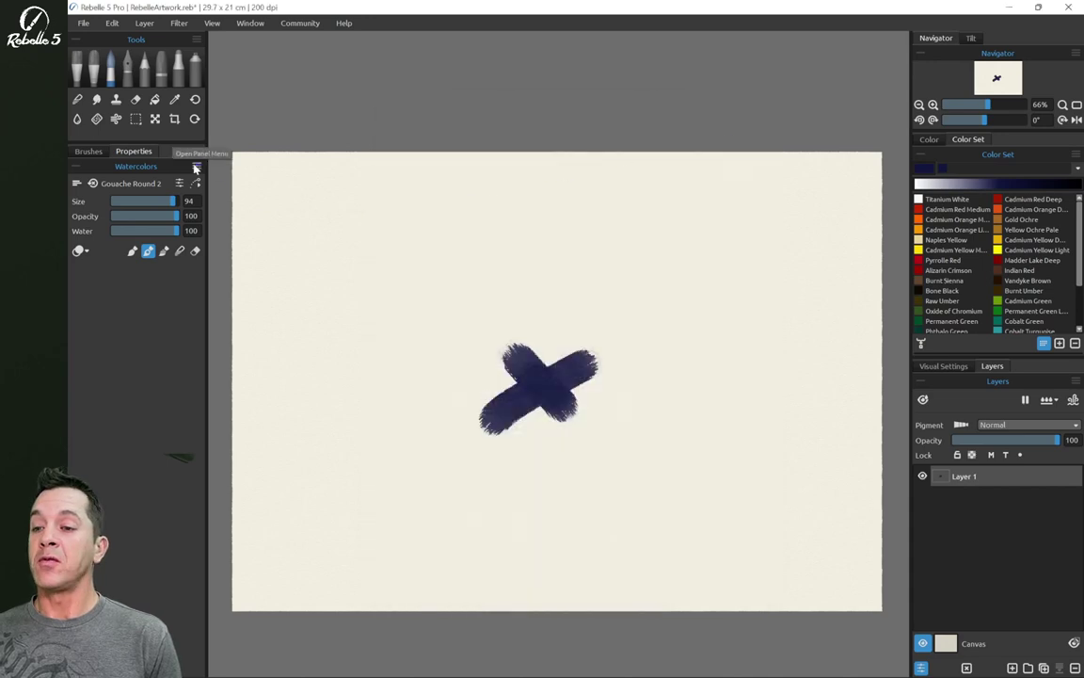
Switch the side panel to the brush library and view its options and panel list
{"action": "left_click", "coordinate": [196, 166]}
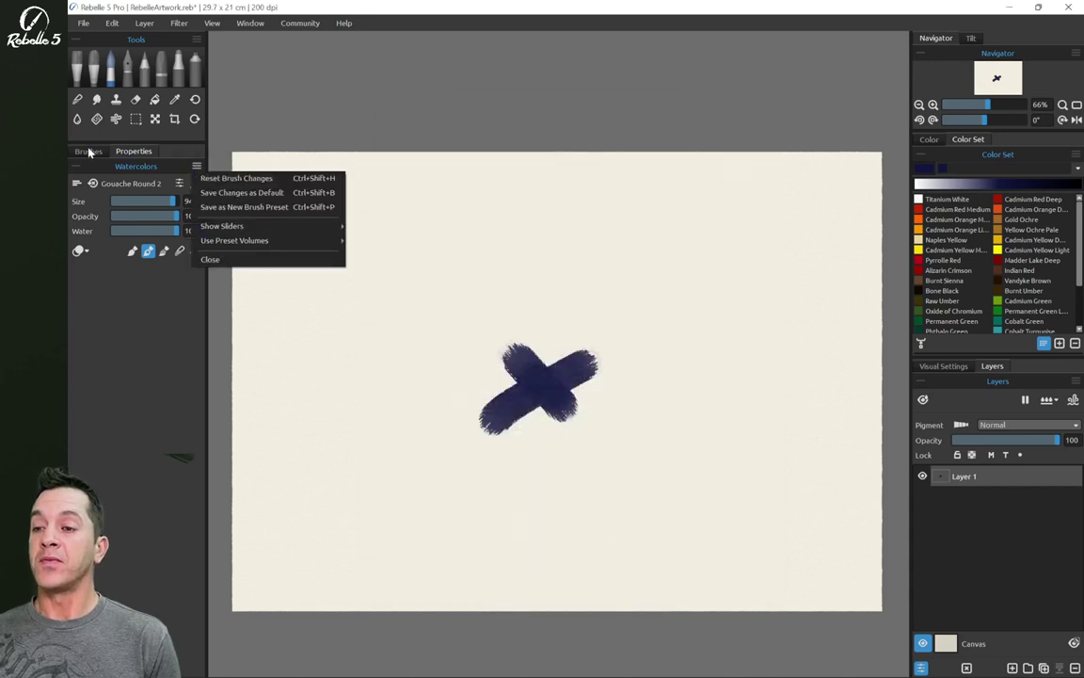
{"action": "left_click", "coordinate": [89, 152]}
{"action": "left_click", "coordinate": [196, 165]}
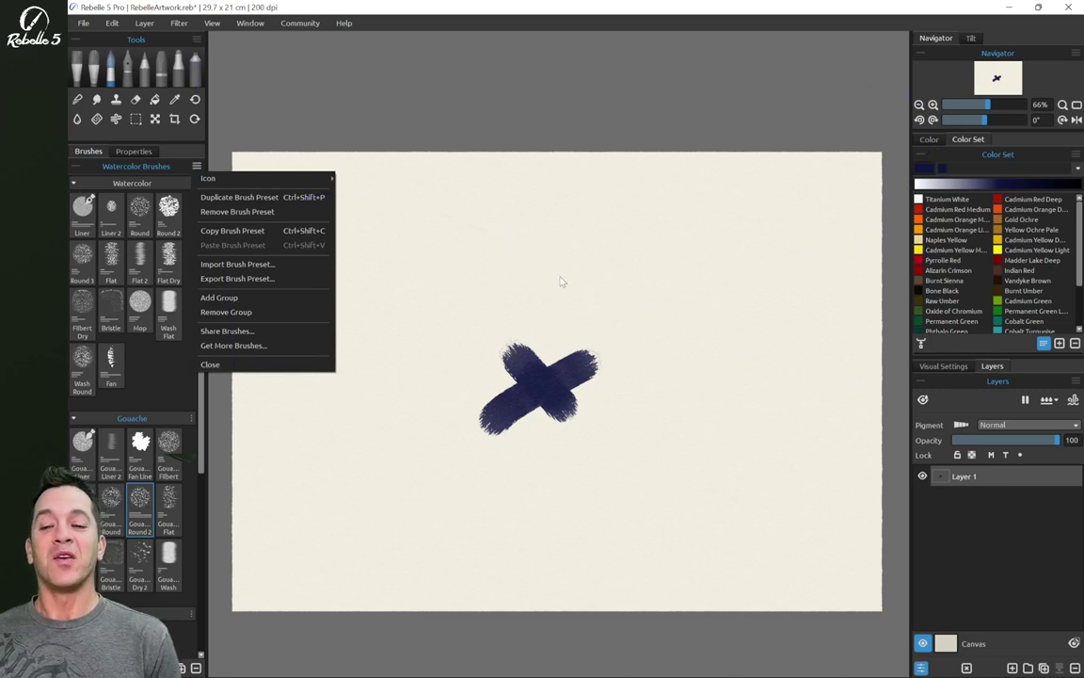
{"action": "left_click", "coordinate": [486, 242]}
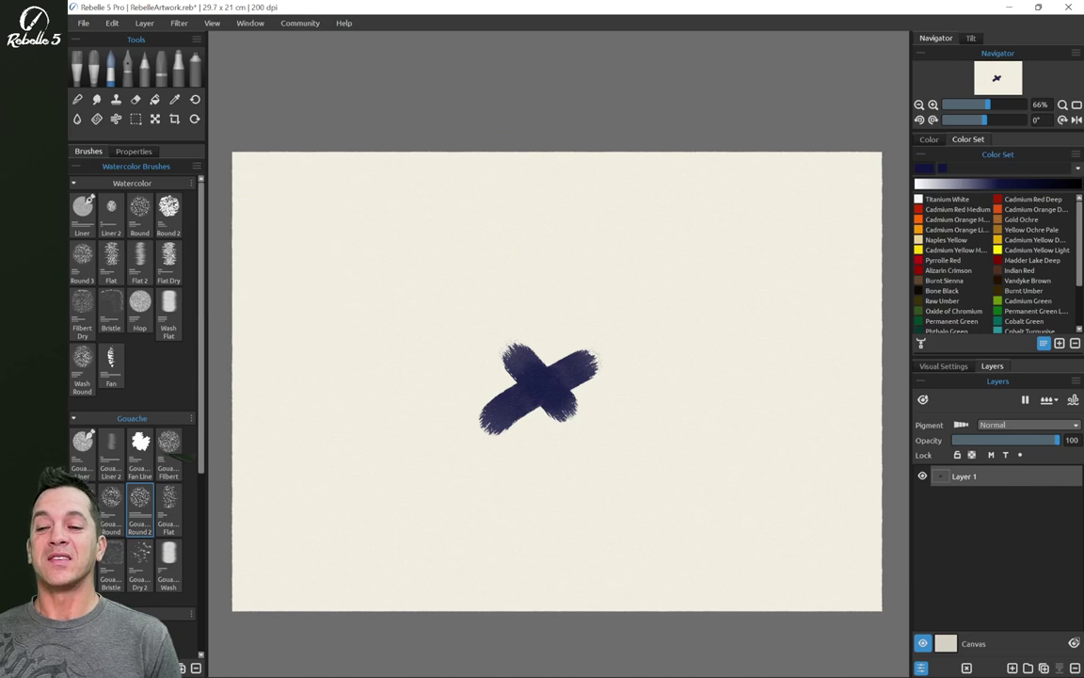
{"action": "left_click", "coordinate": [253, 24]}
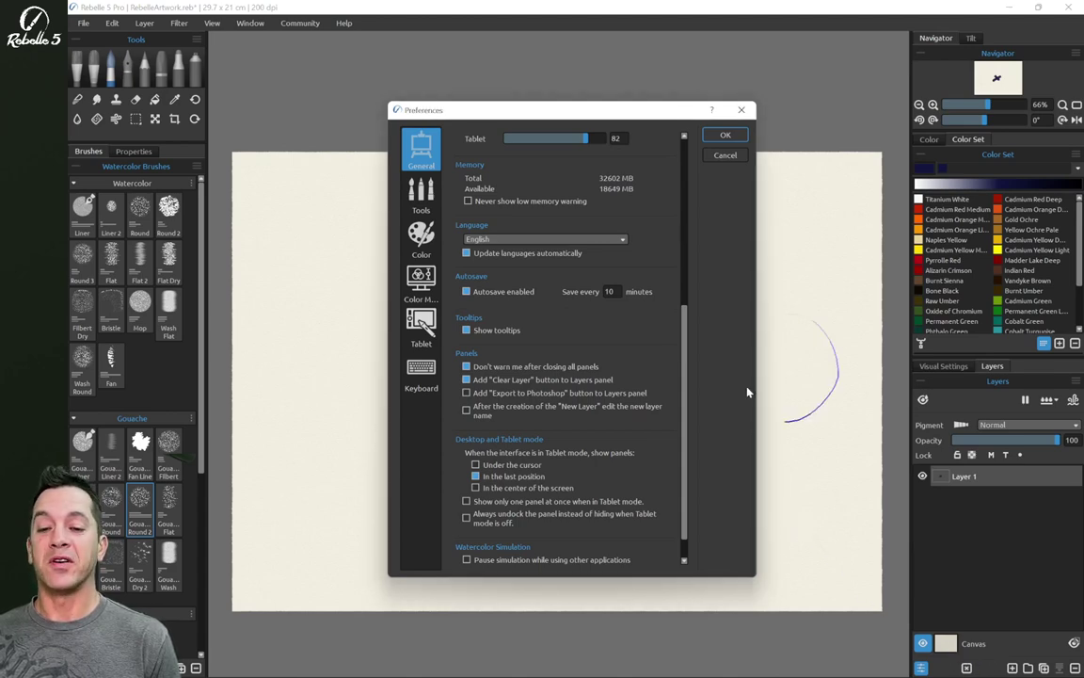
{"action": "left_click", "coordinate": [466, 378]}
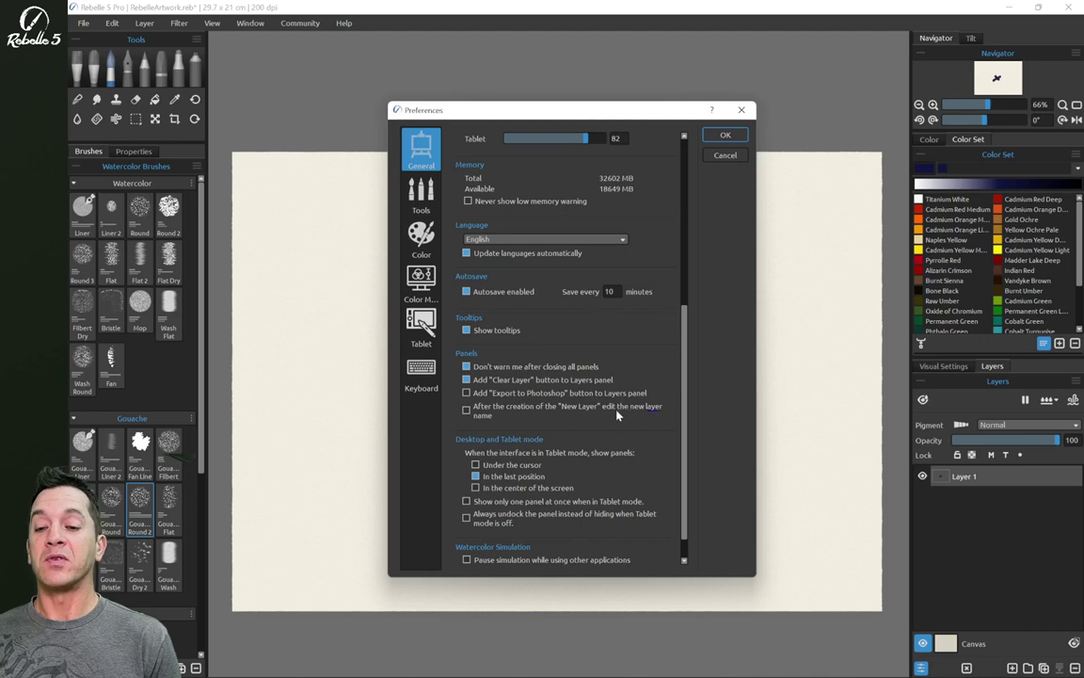
Close Preferences, add new layers above Layer 1, and type a placeholder layer name
{"action": "key", "text": "Return"}
{"action": "left_click", "coordinate": [1012, 668]}
{"action": "left_click", "coordinate": [1012, 668]}
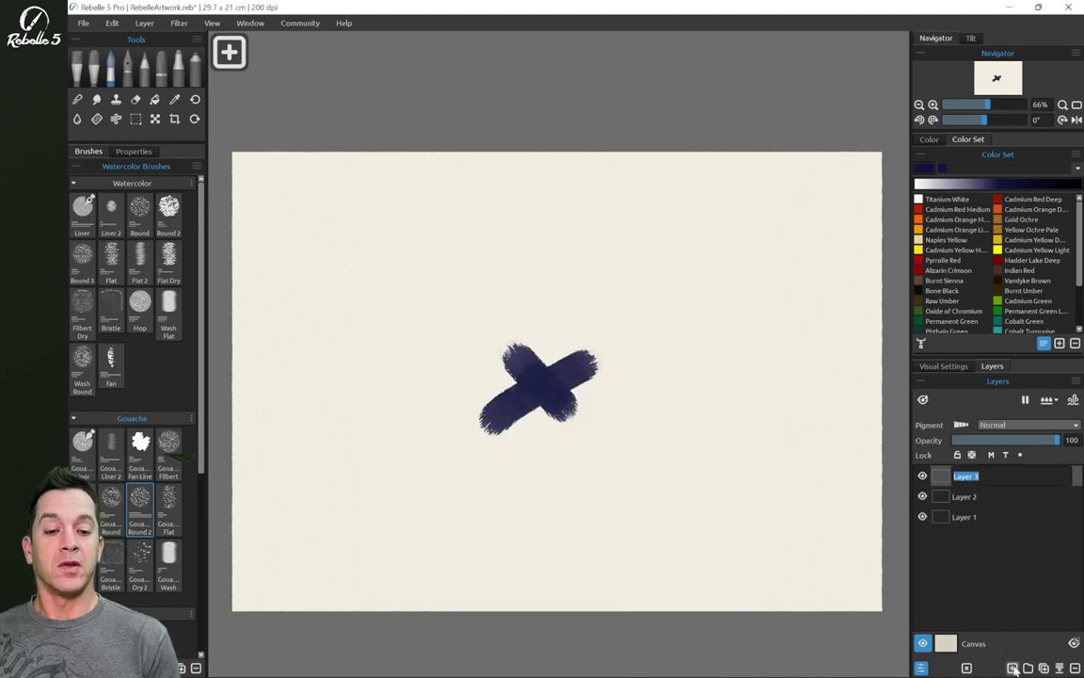
{"action": "type", "text": "jalsdkjfalsdjf;as"}
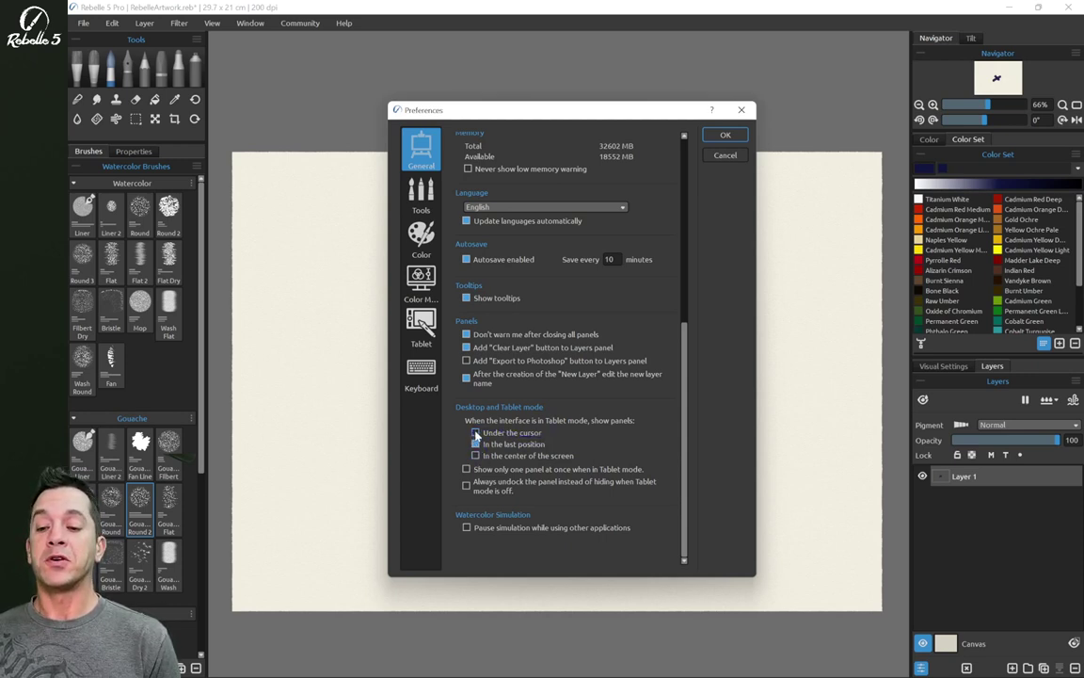
Make tablet-mode panels open under the cursor, then test toggling the Layers panel with L
{"action": "left_click", "coordinate": [476, 433]}
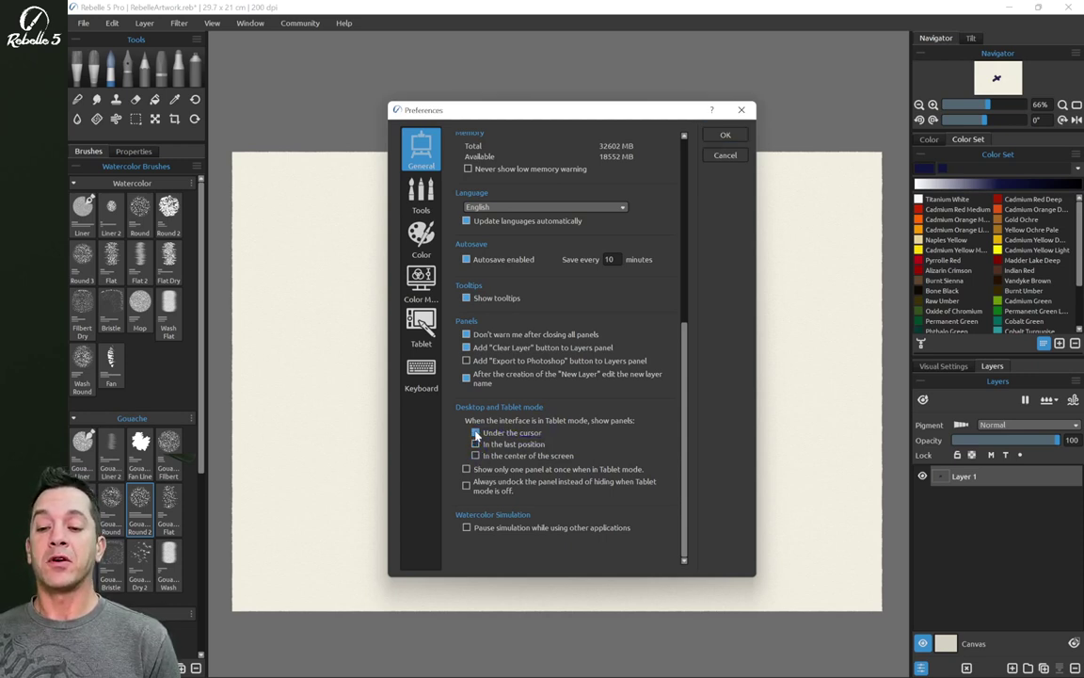
{"action": "left_click", "coordinate": [726, 136]}
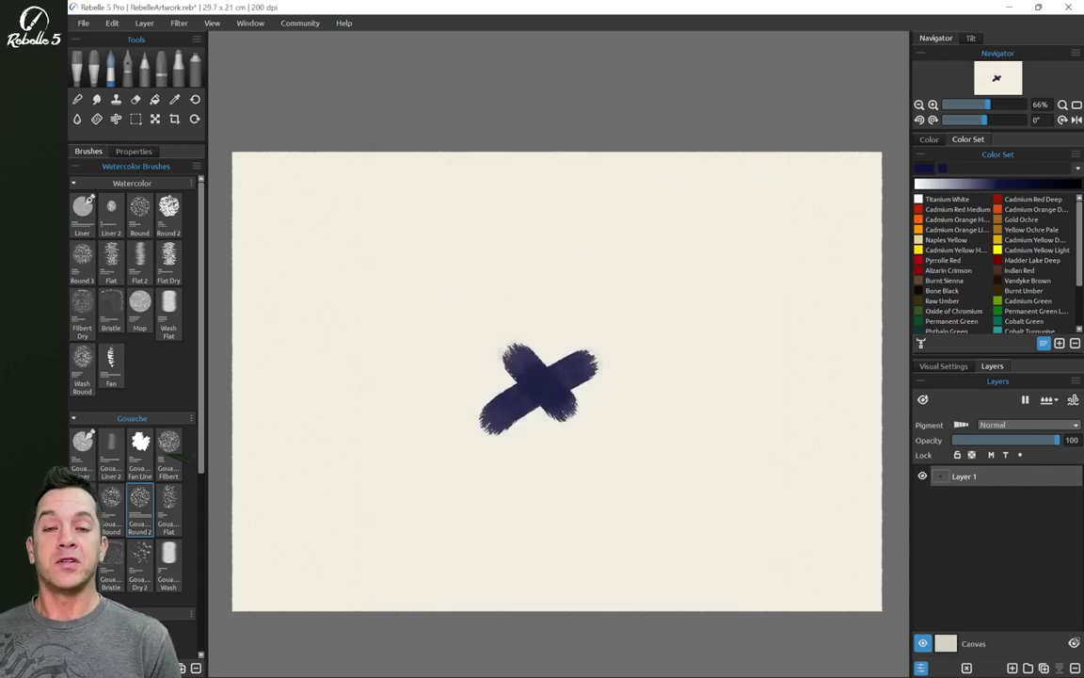
{"action": "key", "text": "Tab"}
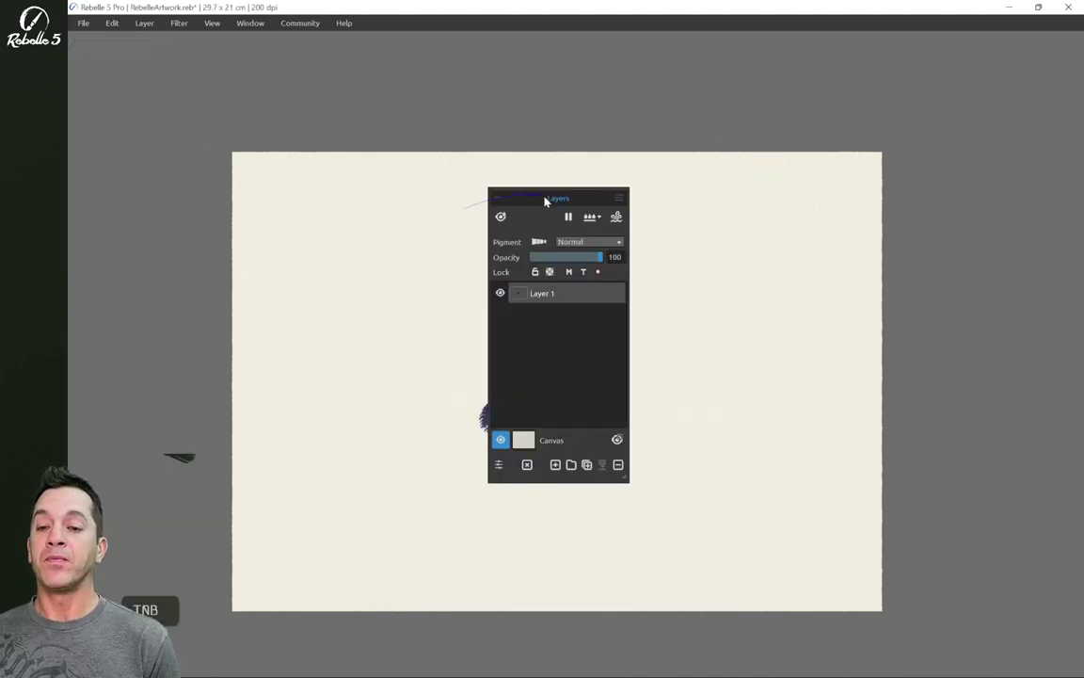
{"action": "left_click_drag", "start_coordinate": [548, 200], "coordinate": [341, 213]}
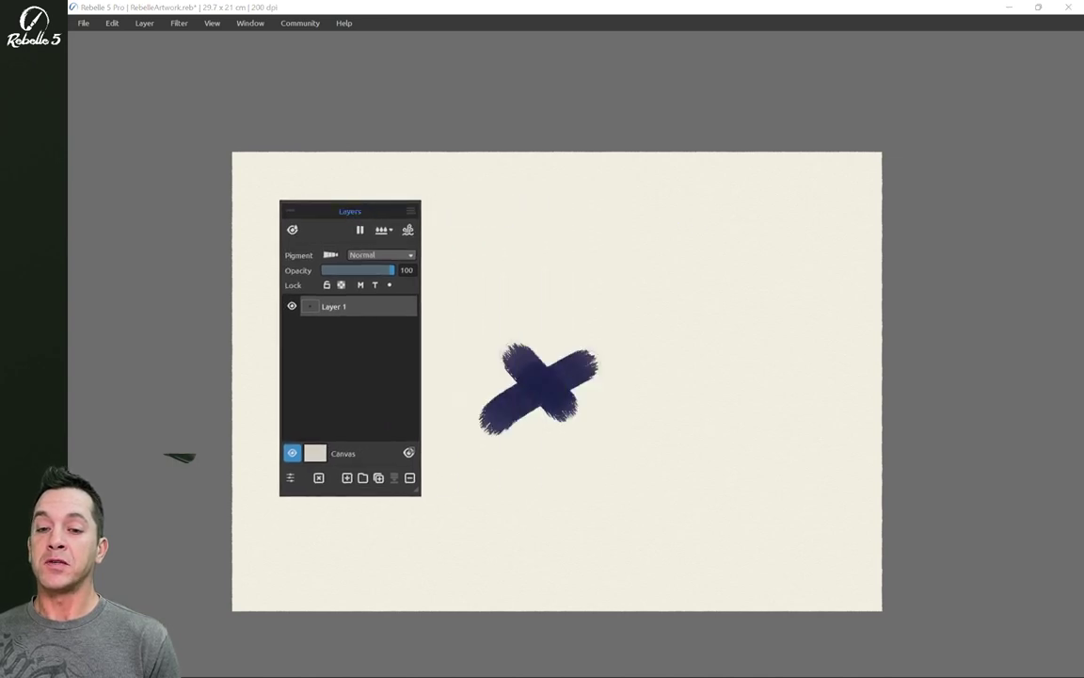
{"action": "key", "text": "l"}
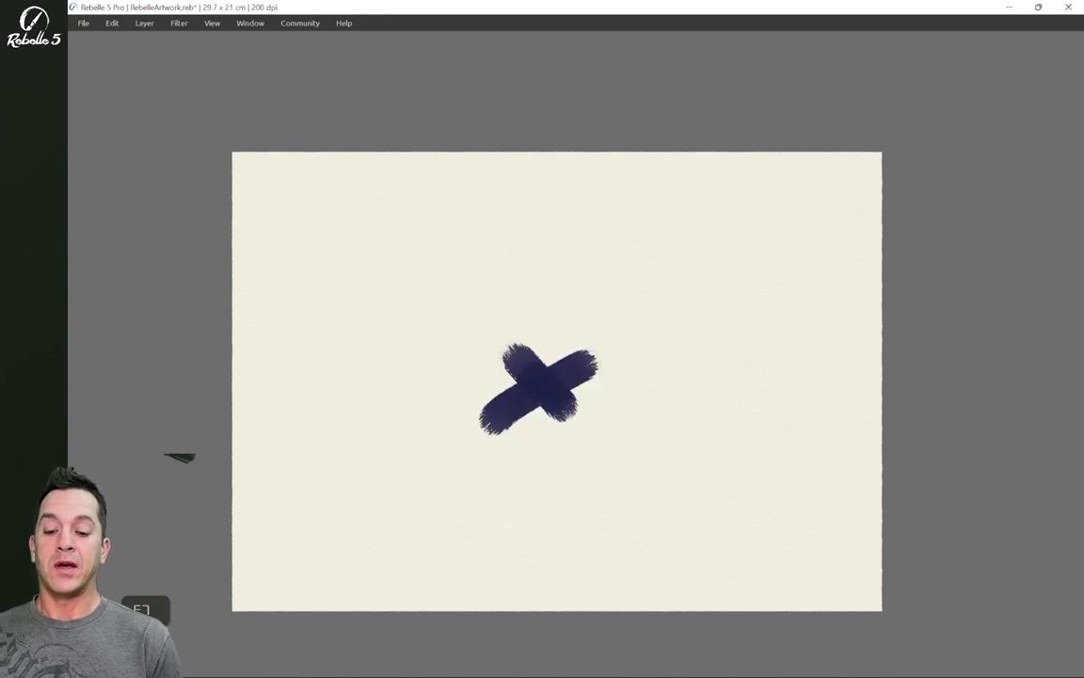
{"action": "key", "text": "l"}
{"action": "key", "text": "l"}
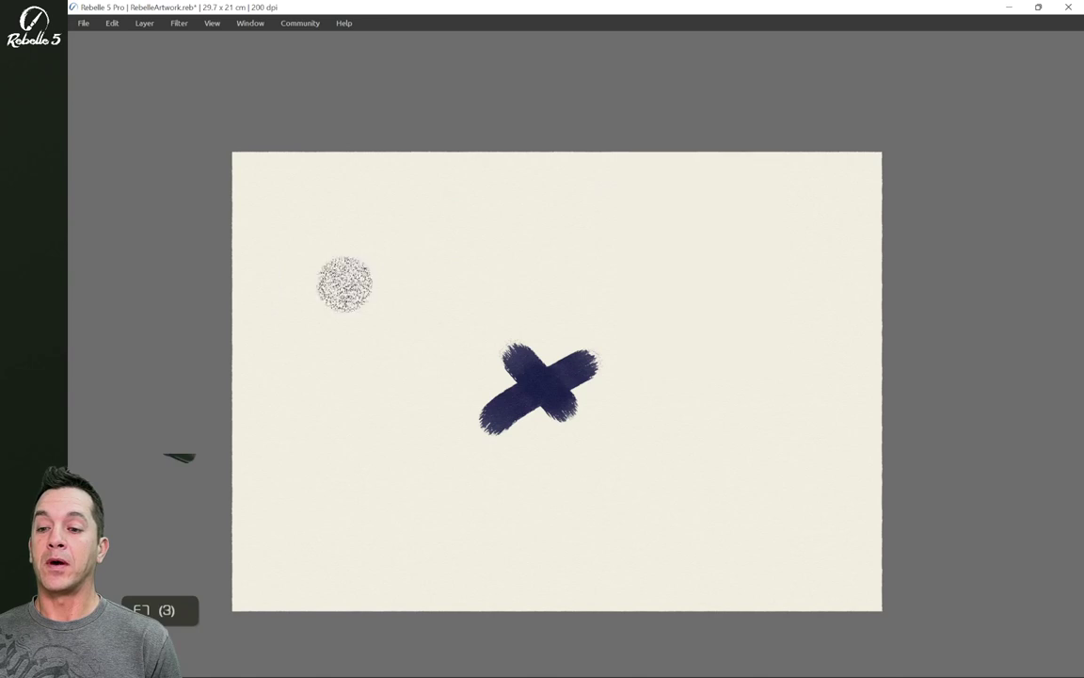
{"action": "key", "text": "l"}
{"action": "key", "text": "l"}
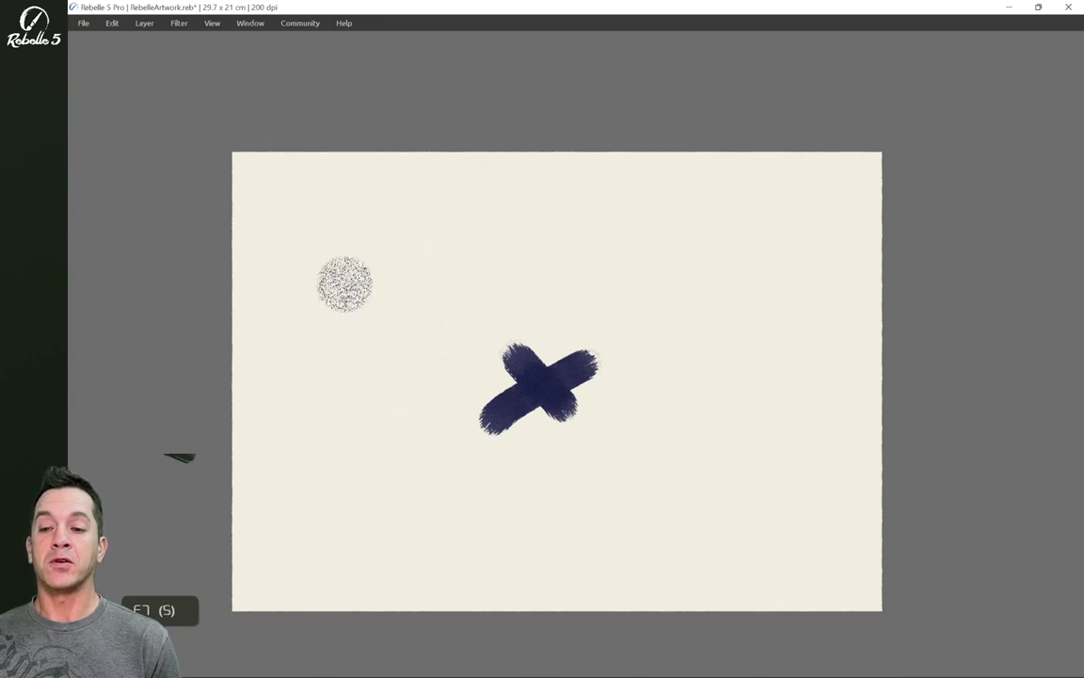
{"action": "key", "text": "l"}
{"action": "key", "text": "l"}
{"action": "key", "text": "l"}
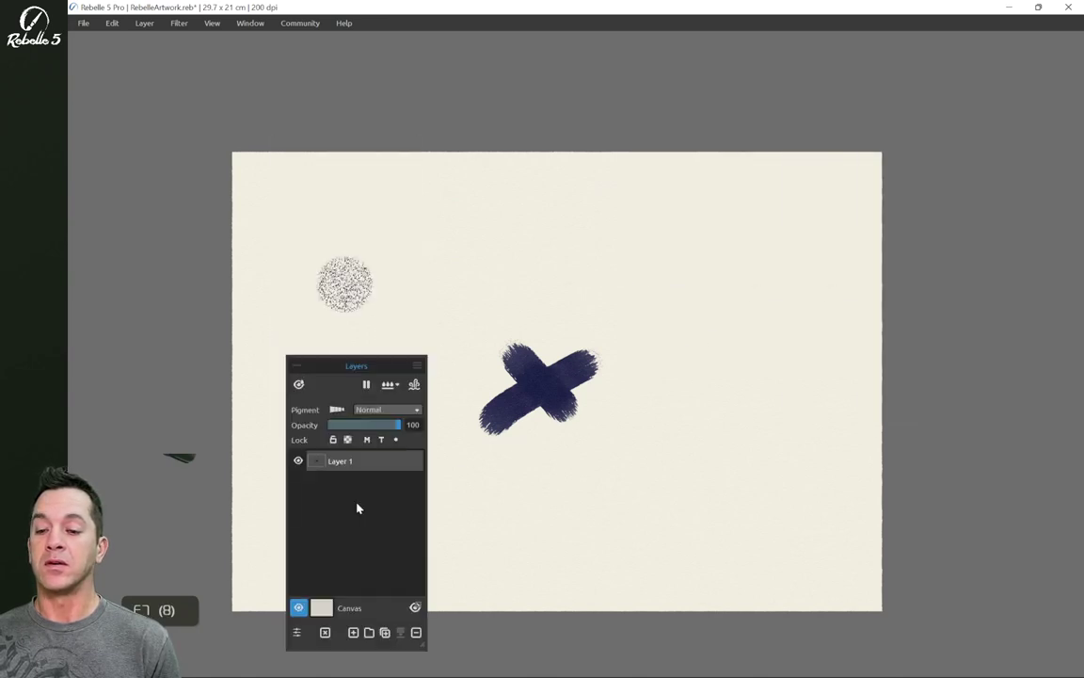
{"action": "key", "text": "l"}
{"action": "key", "text": "l"}
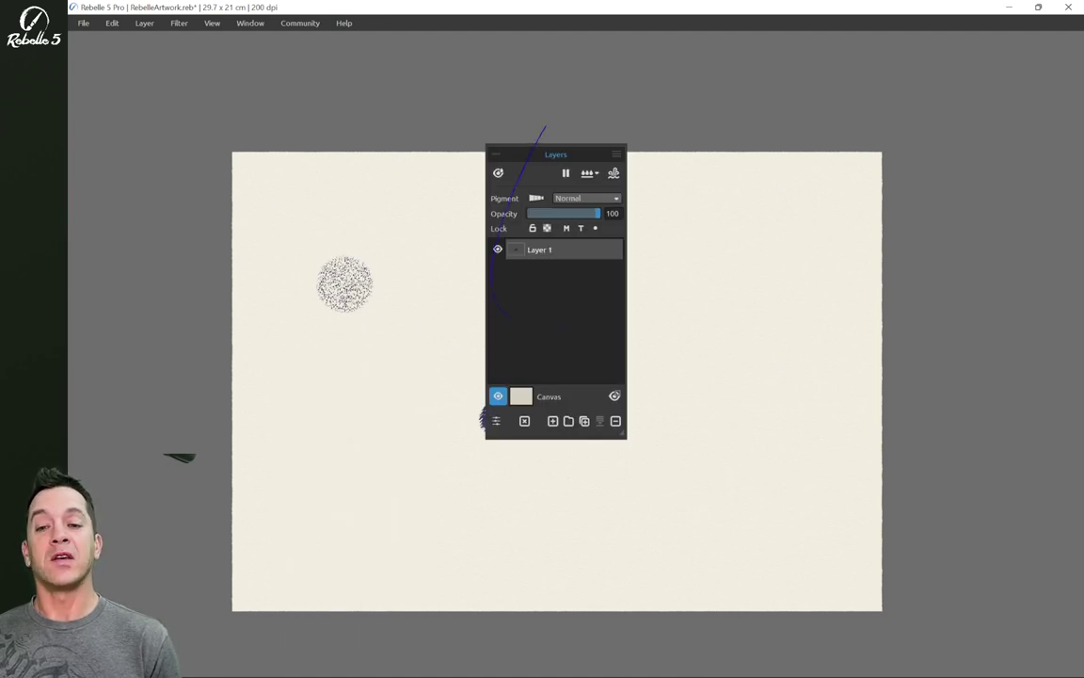
{"action": "mouse_move", "coordinate": [573, 152]}
{"action": "left_mouse_down"}
{"action": "mouse_move", "coordinate": [560, 192]}
{"action": "mouse_move", "coordinate": [572, 201]}
{"action": "left_mouse_up"}
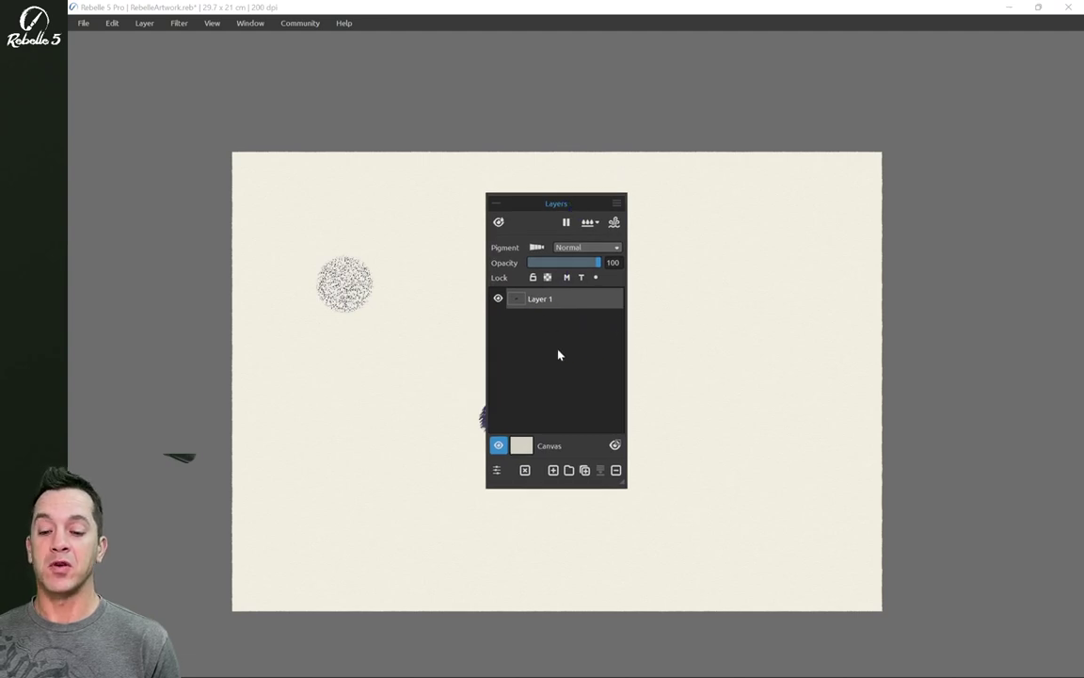
Show only one panel at once in tablet mode, then swap Tools and Layers with F3 and F7
{"action": "key", "text": "ctrl+k"}
{"action": "left_click", "coordinate": [465, 471]}
{"action": "left_click", "coordinate": [724, 135]}
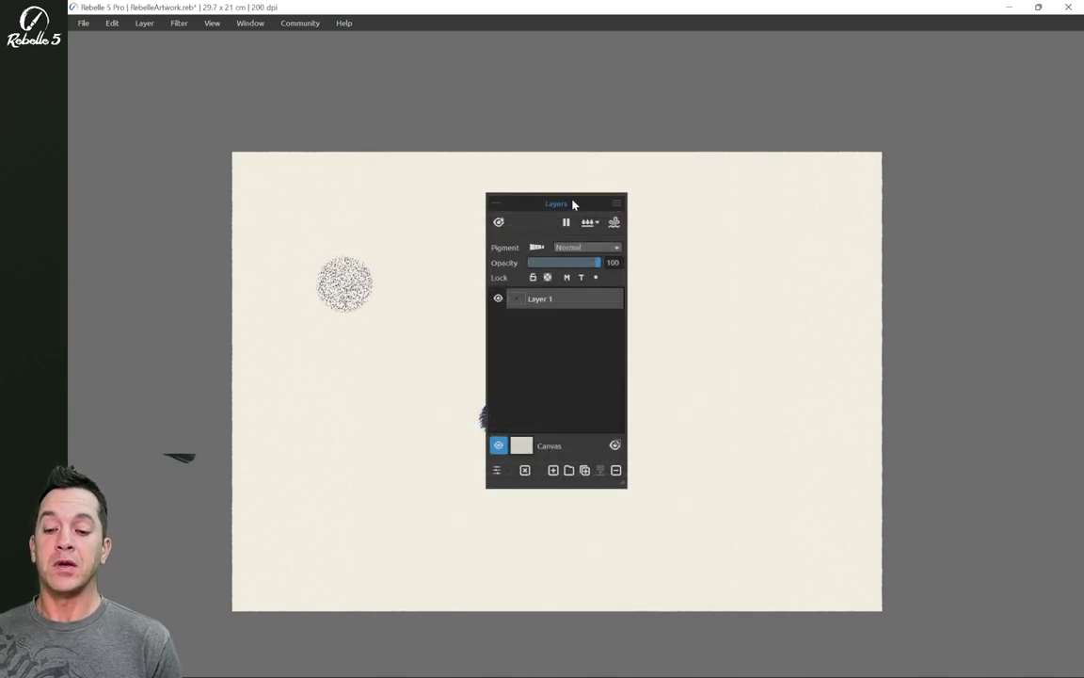
{"action": "key", "text": "F3"}
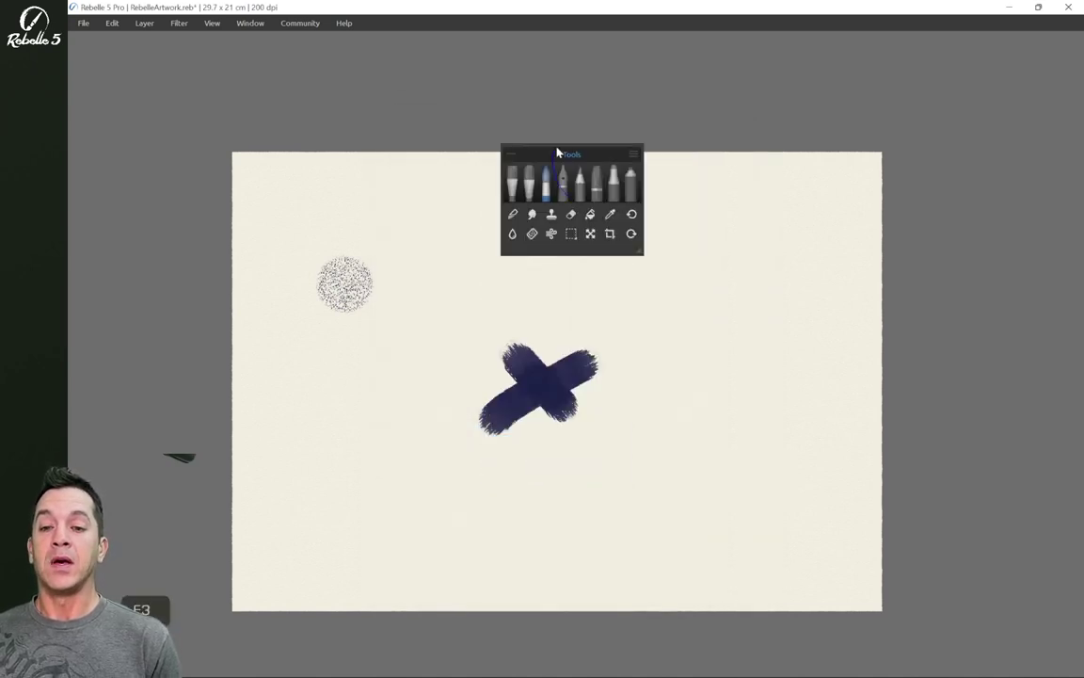
{"action": "key", "text": "F7"}
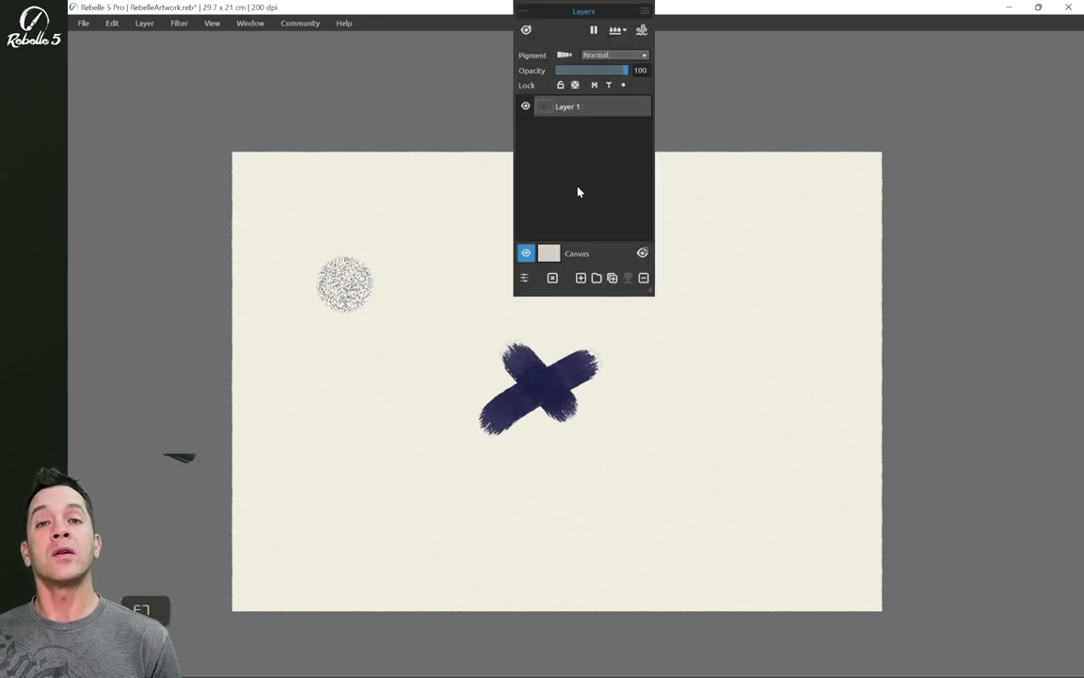
{"action": "left_click_drag", "start_coordinate": [564, 213], "coordinate": [649, 181]}
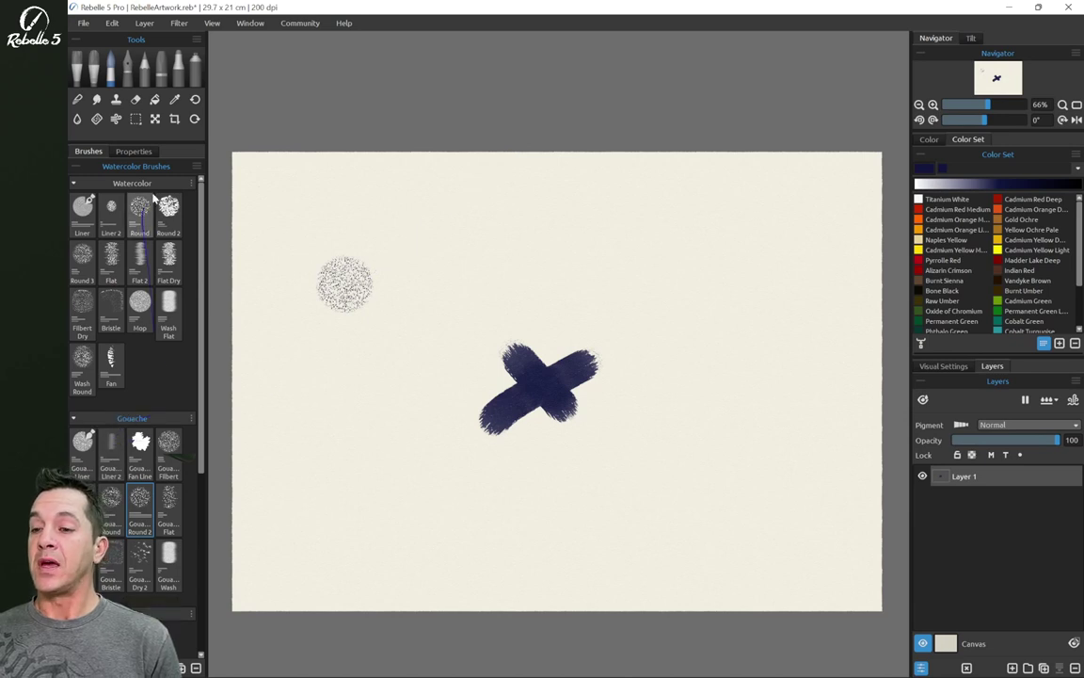
Undock the Layers panel by double-clicking its tab and drag it to the canvas centre
{"action": "double_click", "coordinate": [1000, 381]}
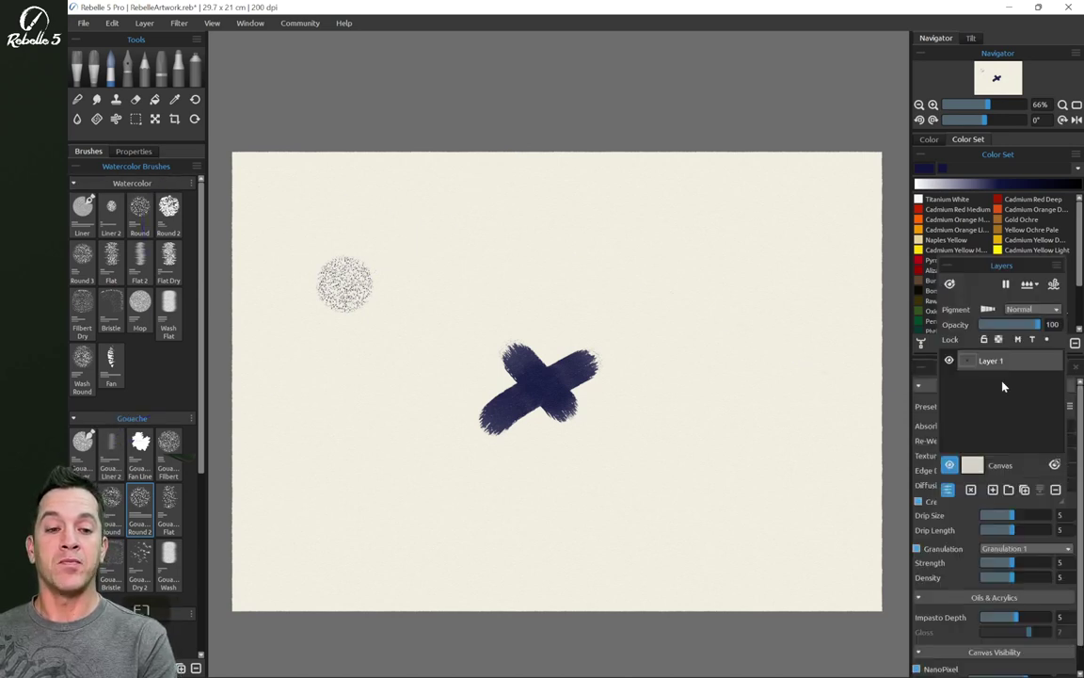
{"action": "left_click_drag", "start_coordinate": [1013, 265], "coordinate": [647, 237]}
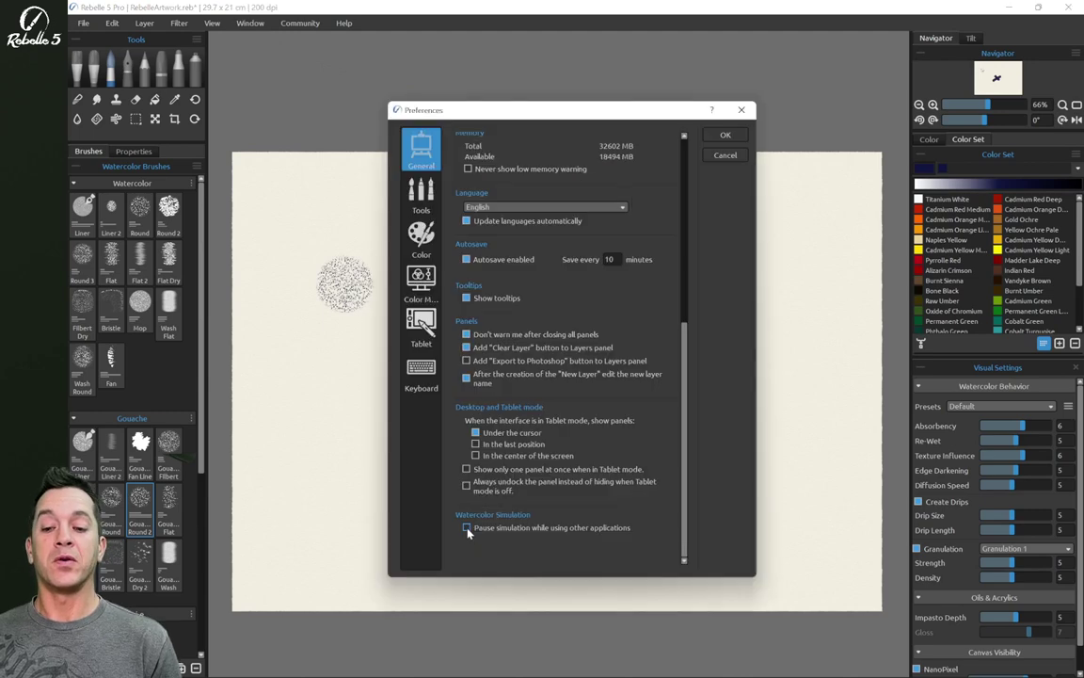
Close Preferences with OK
{"action": "left_click", "coordinate": [729, 137]}
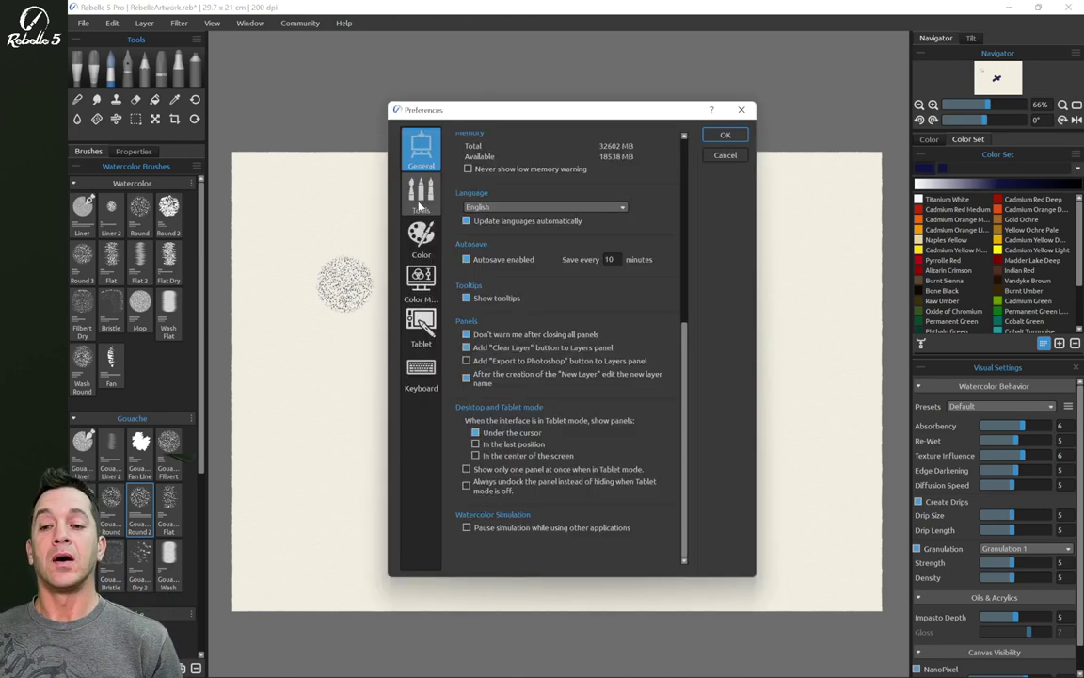
Turn on Show Cursor with the crosshair cursor, paint a test stroke above the X and undo it
{"action": "left_click", "coordinate": [417, 202]}
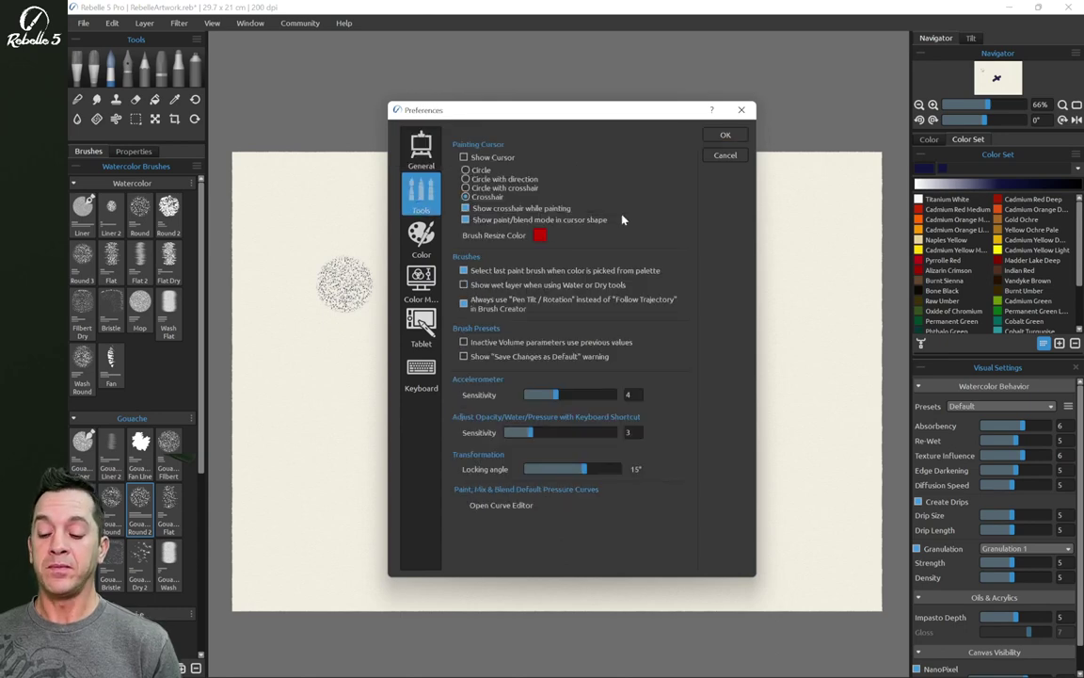
{"action": "left_click", "coordinate": [464, 158]}
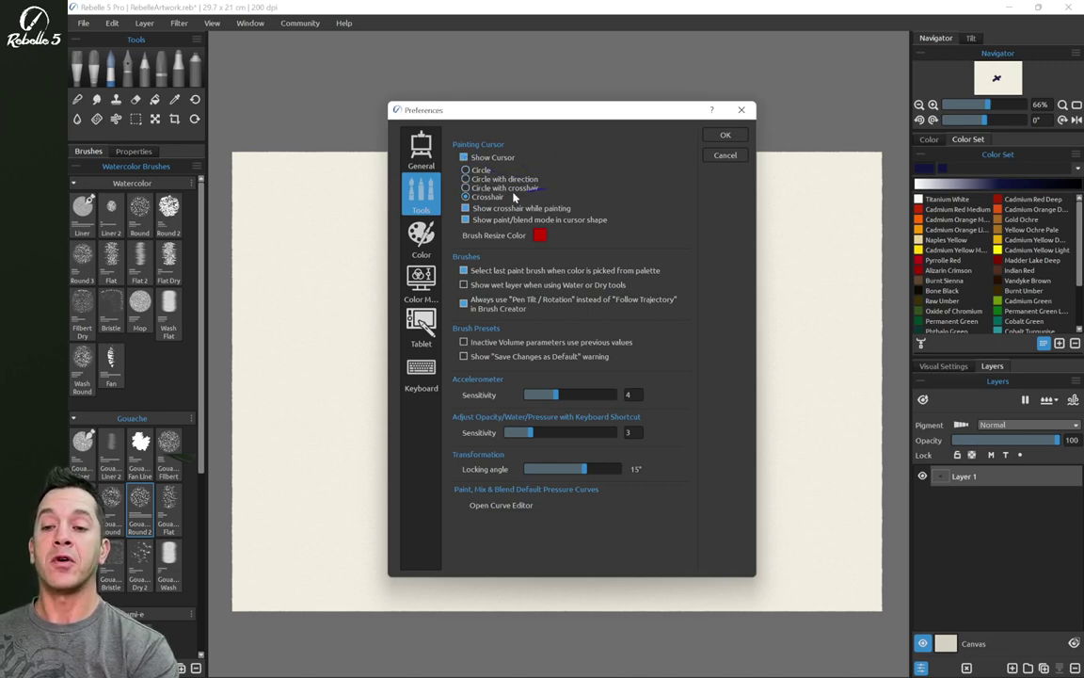
{"action": "left_click", "coordinate": [724, 135]}
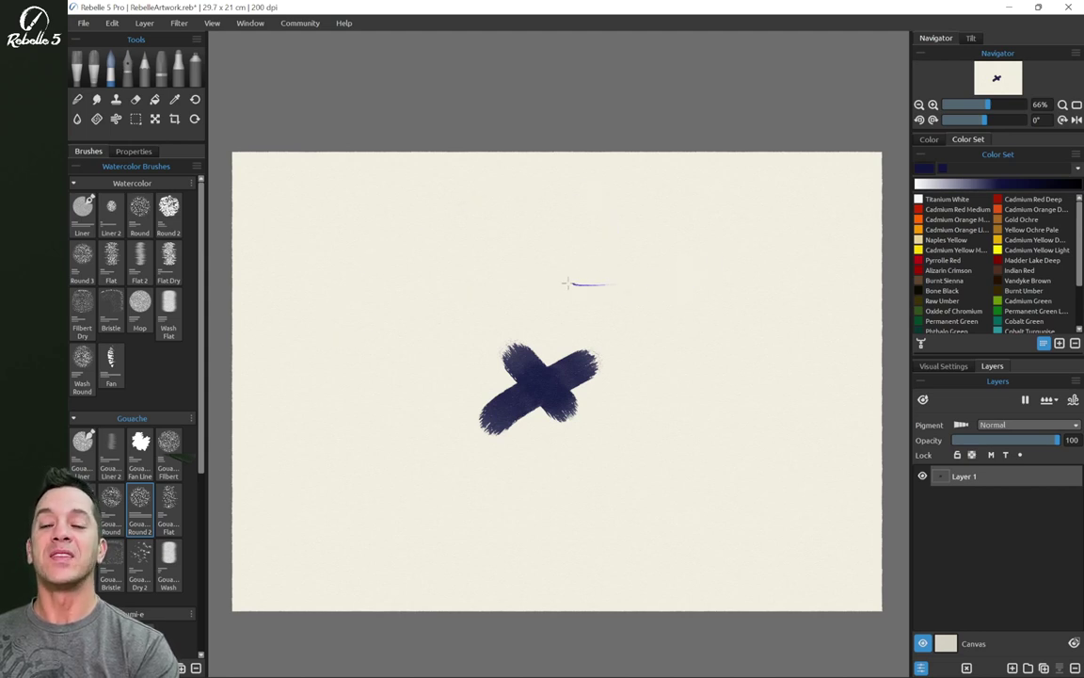
{"action": "mouse_move", "coordinate": [522, 279]}
{"action": "left_mouse_down"}
{"action": "mouse_move", "coordinate": [591, 249]}
{"action": "mouse_move", "coordinate": [657, 290]}
{"action": "left_mouse_up"}
{"action": "key", "text": "ctrl+z"}
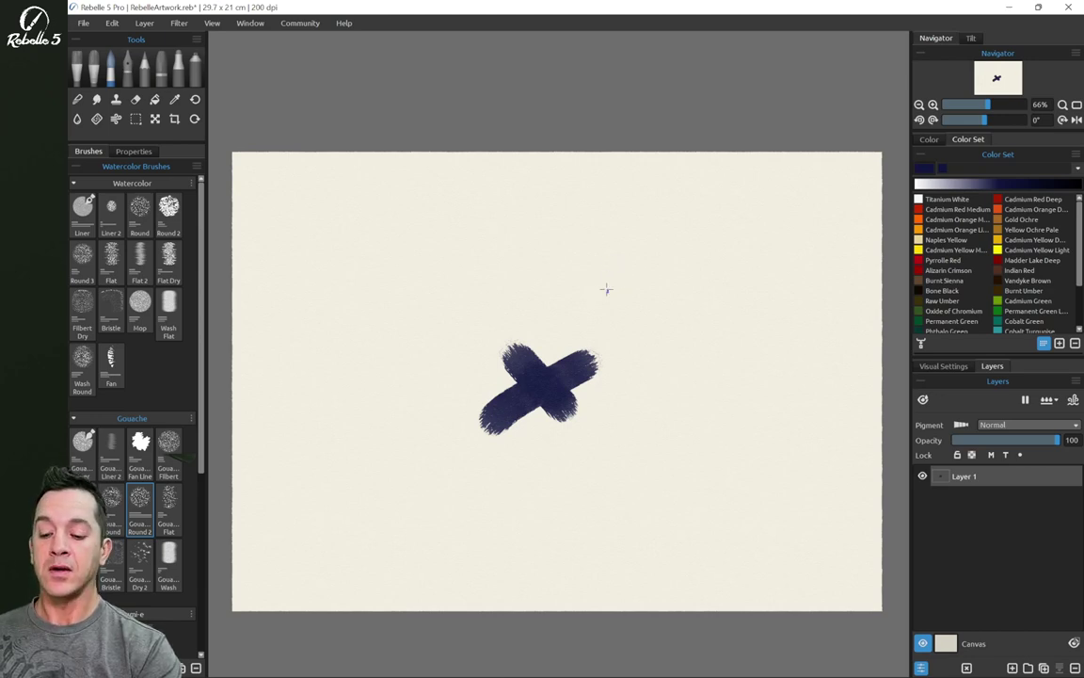
Switch the painting cursor to a plain circle and paint a circular scribble above the X
{"action": "key", "text": "ctrl+comma"}
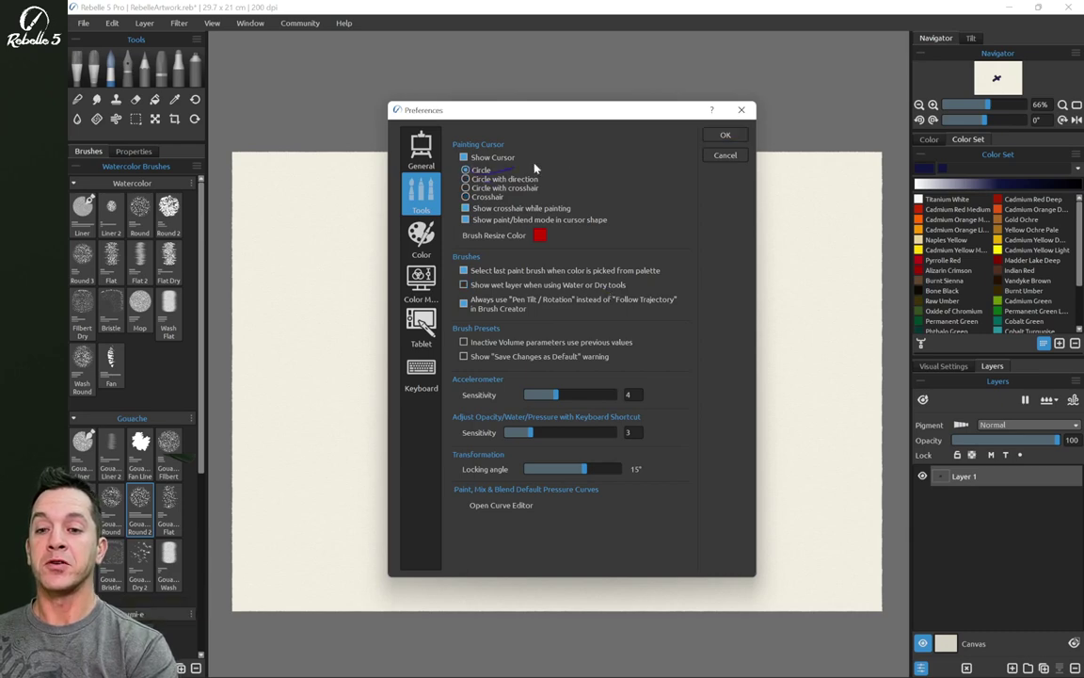
{"action": "left_click", "coordinate": [724, 135]}
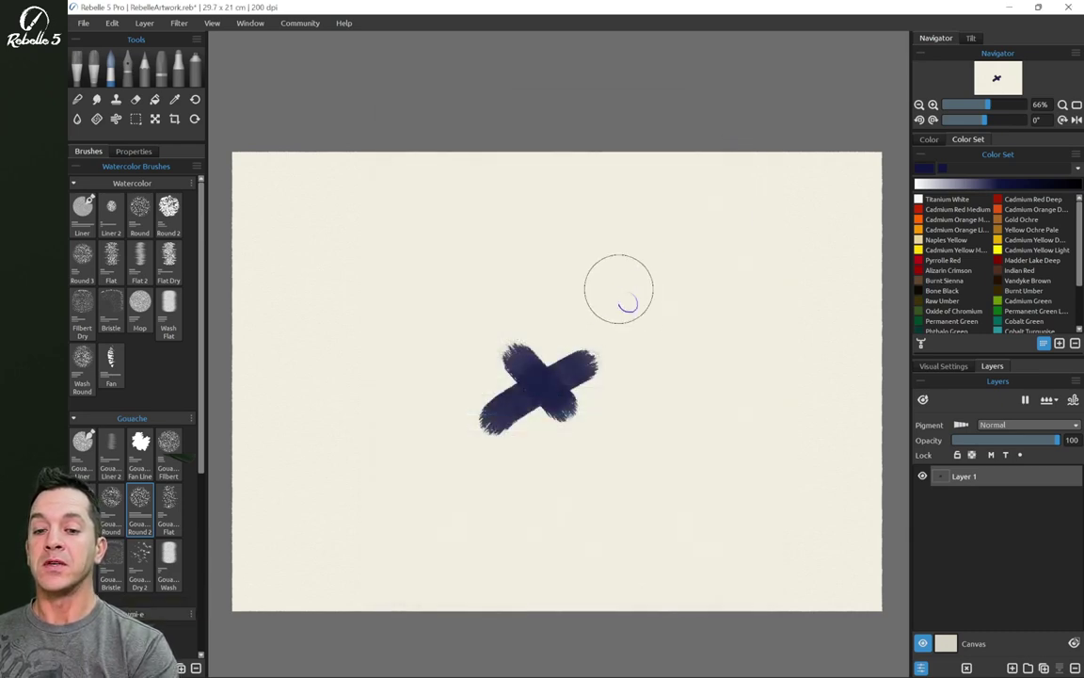
{"action": "left_click_drag", "start_coordinate": [633, 285], "coordinate": [665, 314]}
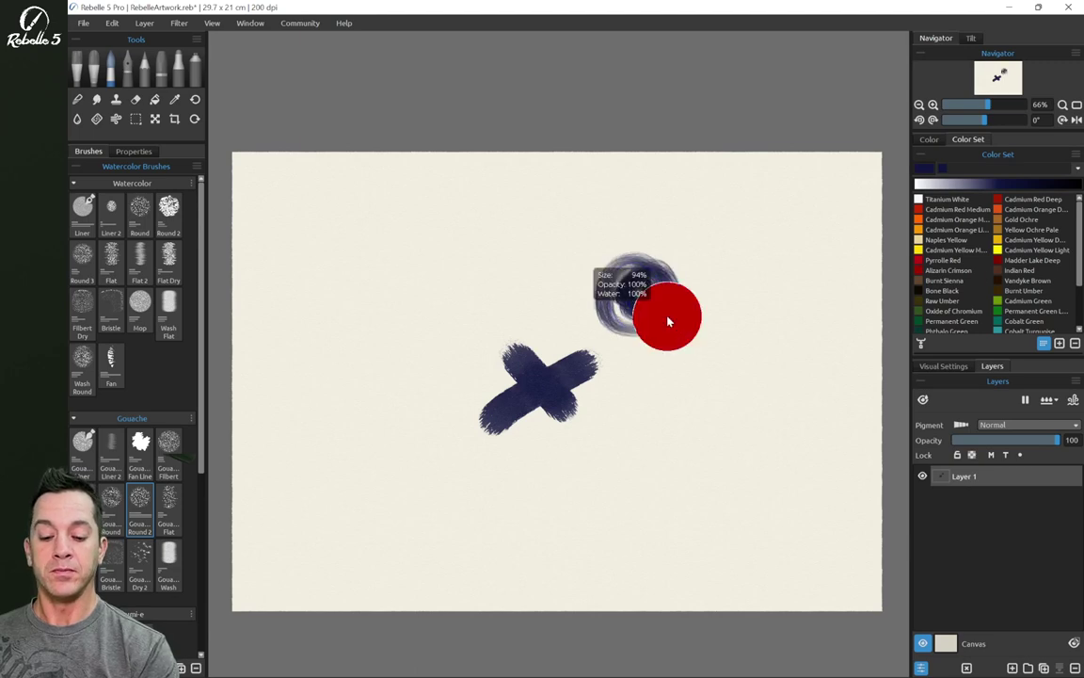
Switch to the circle-with-direction cursor and paint several test strokes and dabs around the X
{"action": "key", "text": "ctrl+comma"}
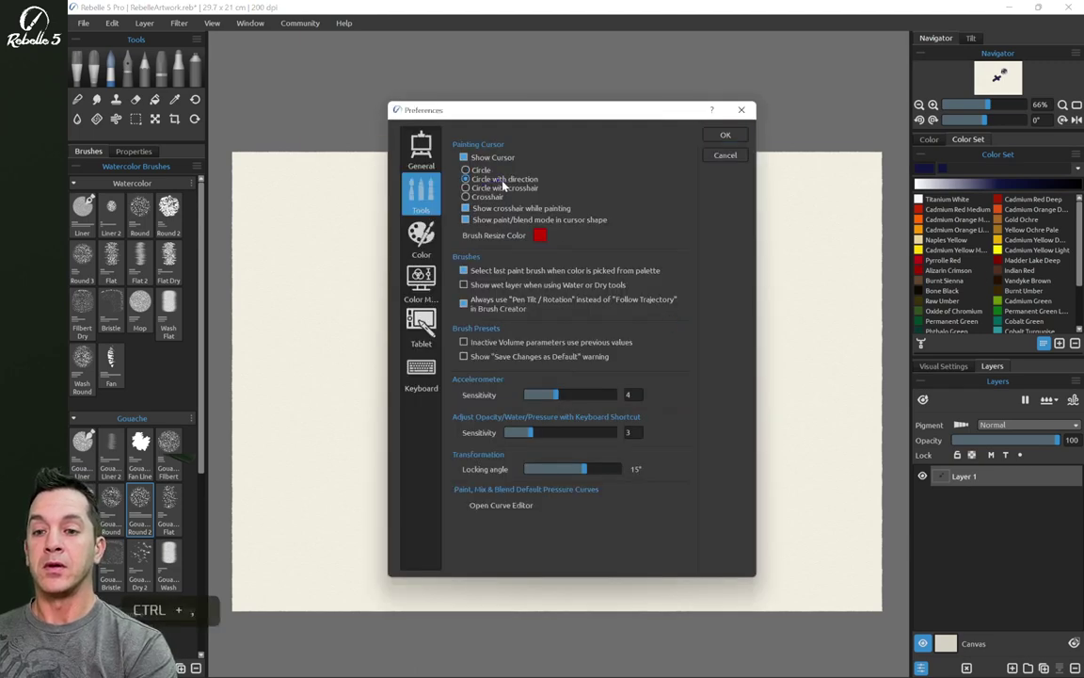
{"action": "left_click", "coordinate": [725, 134]}
{"action": "mouse_move", "coordinate": [696, 320]}
{"action": "left_mouse_down"}
{"action": "mouse_move", "coordinate": [711, 384]}
{"action": "mouse_move", "coordinate": [701, 412]}
{"action": "left_mouse_up"}
{"action": "mouse_move", "coordinate": [461, 274]}
{"action": "left_mouse_down"}
{"action": "mouse_move", "coordinate": [478, 244]}
{"action": "mouse_move", "coordinate": [494, 258]}
{"action": "mouse_move", "coordinate": [416, 331]}
{"action": "left_mouse_up"}
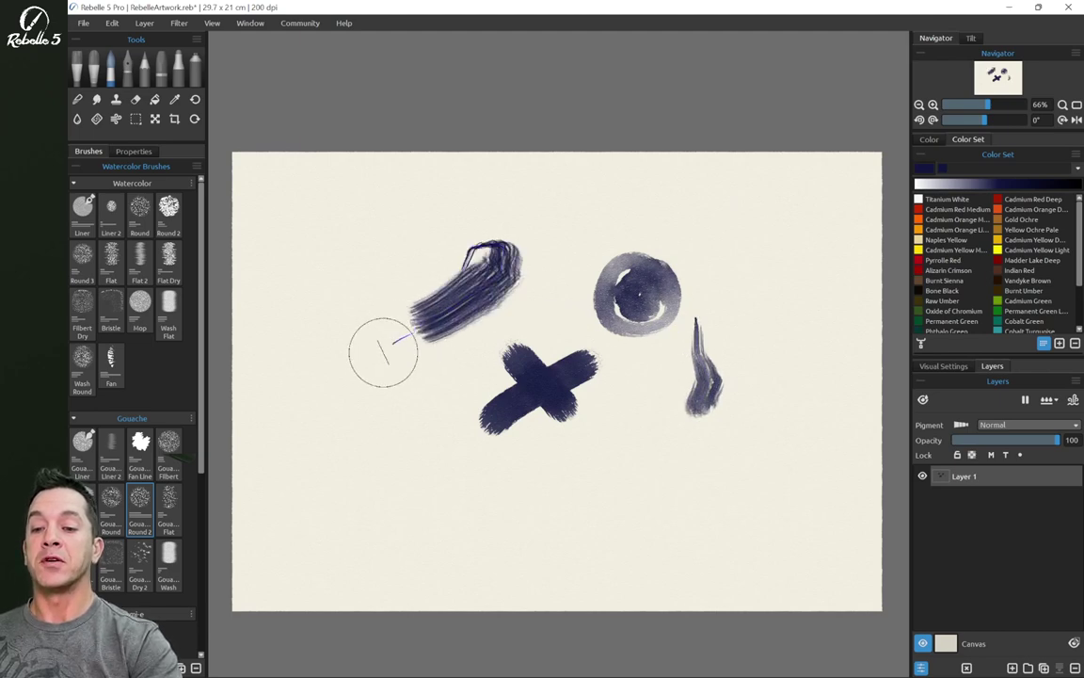
{"action": "mouse_move", "coordinate": [393, 431]}
{"action": "left_mouse_down"}
{"action": "mouse_move", "coordinate": [419, 416]}
{"action": "mouse_move", "coordinate": [399, 448]}
{"action": "left_mouse_up"}
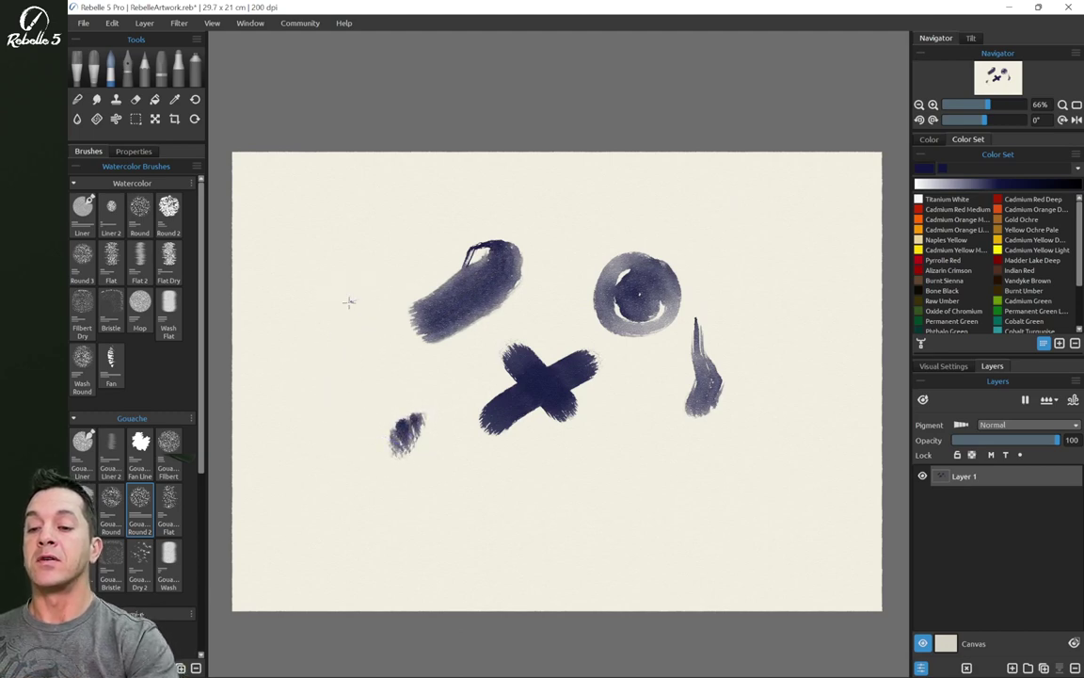
{"action": "left_click_drag", "start_coordinate": [524, 193], "coordinate": [569, 193]}
{"action": "key", "text": "ctrl+comma"}
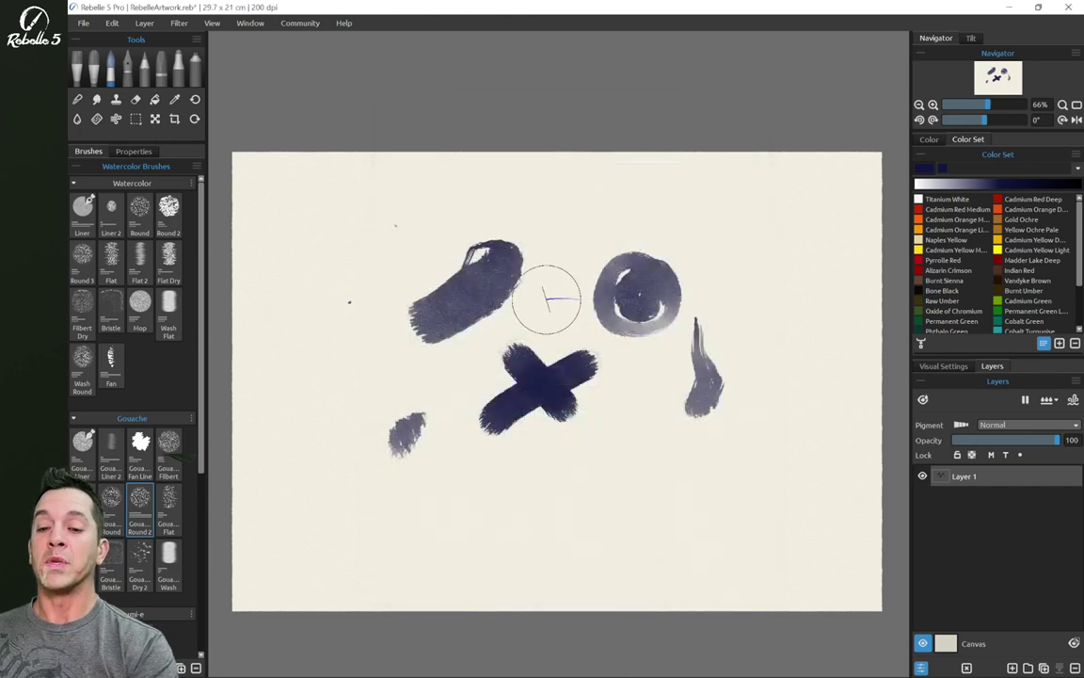
Cycle the brush through modes 1–5, then erase the circle and right-hand stroke in Erase mode
{"action": "left_click", "coordinate": [132, 151]}
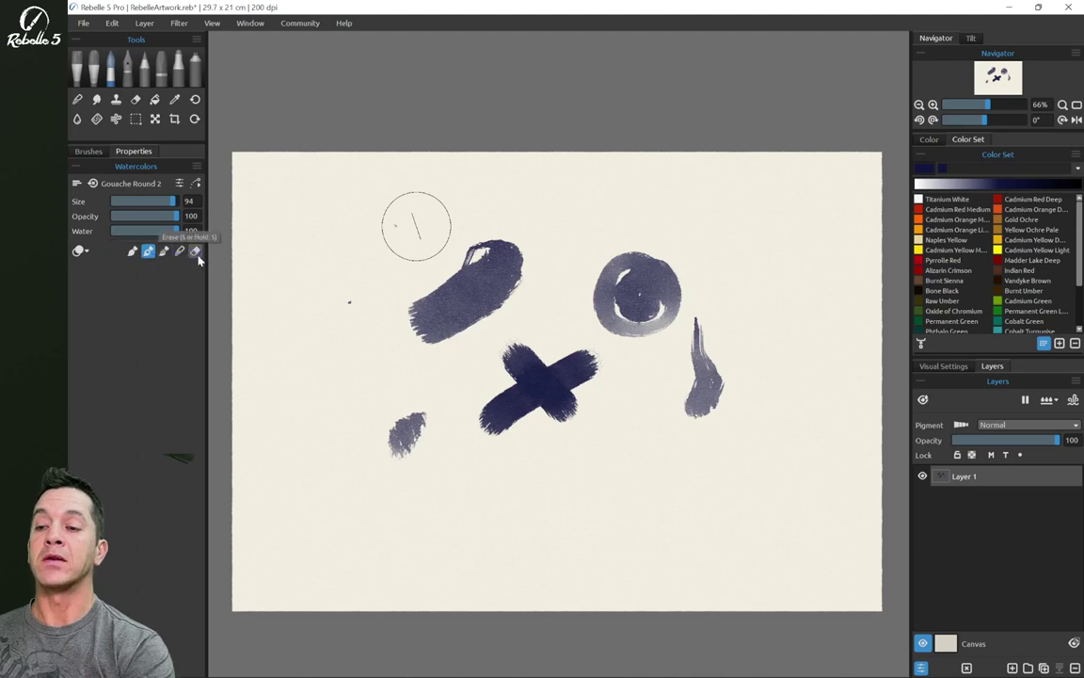
{"action": "key", "text": "1"}
{"action": "key", "text": "2"}
{"action": "key", "text": "3"}
{"action": "key", "text": "4"}
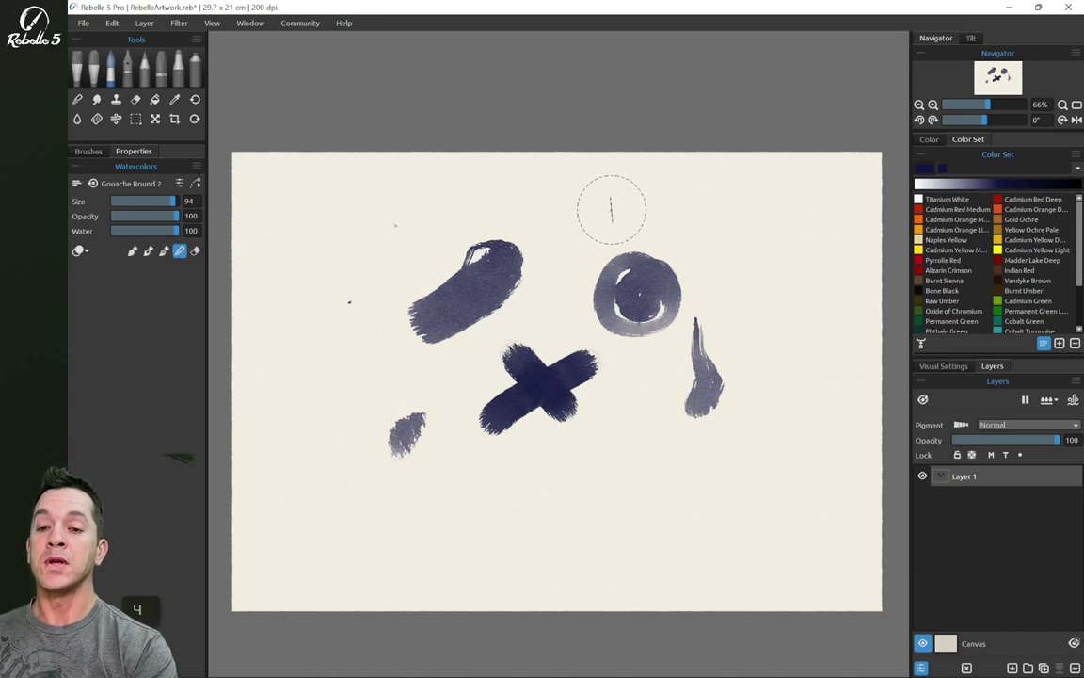
{"action": "key", "text": "5"}
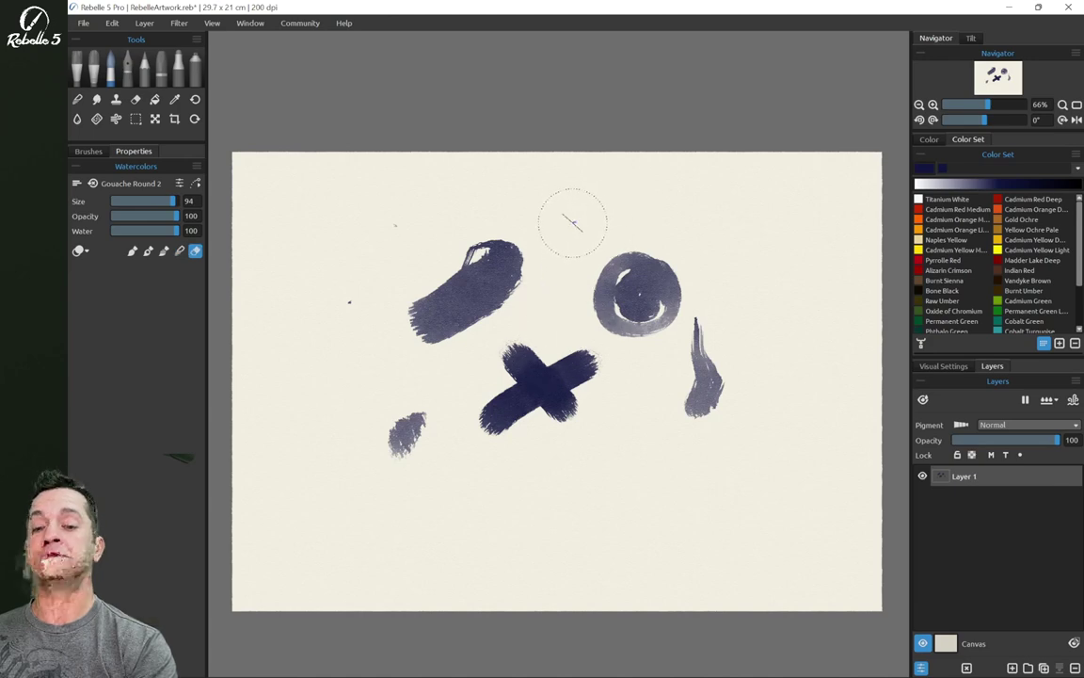
{"action": "mouse_move", "coordinate": [576, 224]}
{"action": "left_mouse_down"}
{"action": "mouse_move", "coordinate": [680, 418]}
{"action": "mouse_move", "coordinate": [551, 378]}
{"action": "left_mouse_up"}
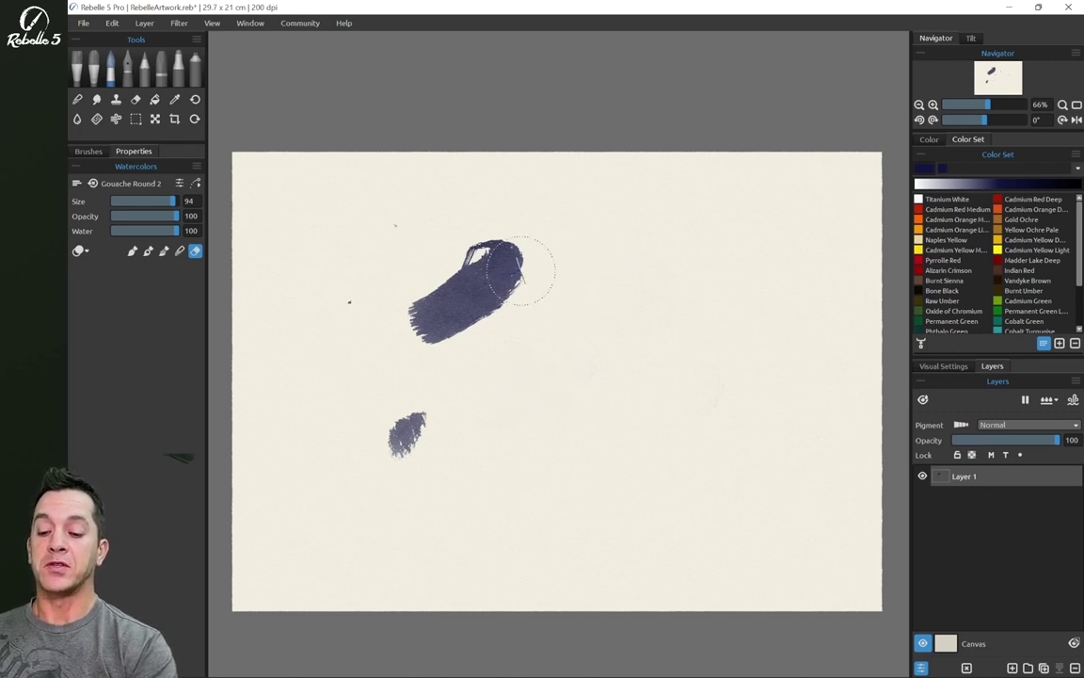
Smear the diagonal stroke downward in Blend mode, then paint a new looping stroke in Paint mode
{"action": "key", "text": "4"}
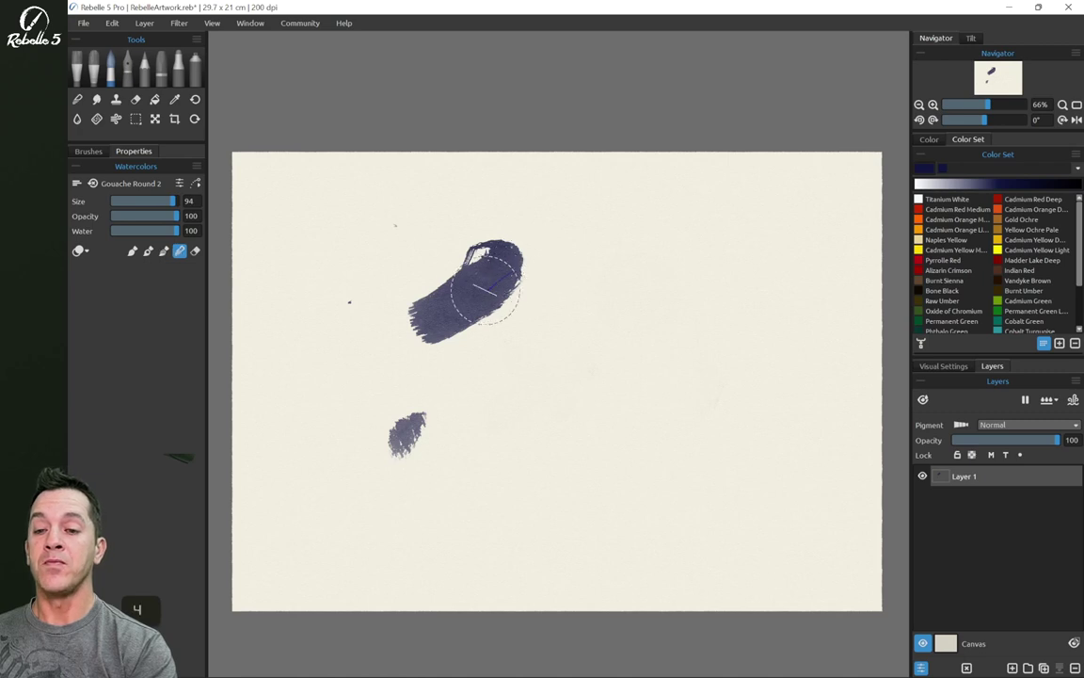
{"action": "mouse_move", "coordinate": [484, 278]}
{"action": "left_mouse_down"}
{"action": "mouse_move", "coordinate": [428, 306]}
{"action": "mouse_move", "coordinate": [470, 297]}
{"action": "left_mouse_up"}
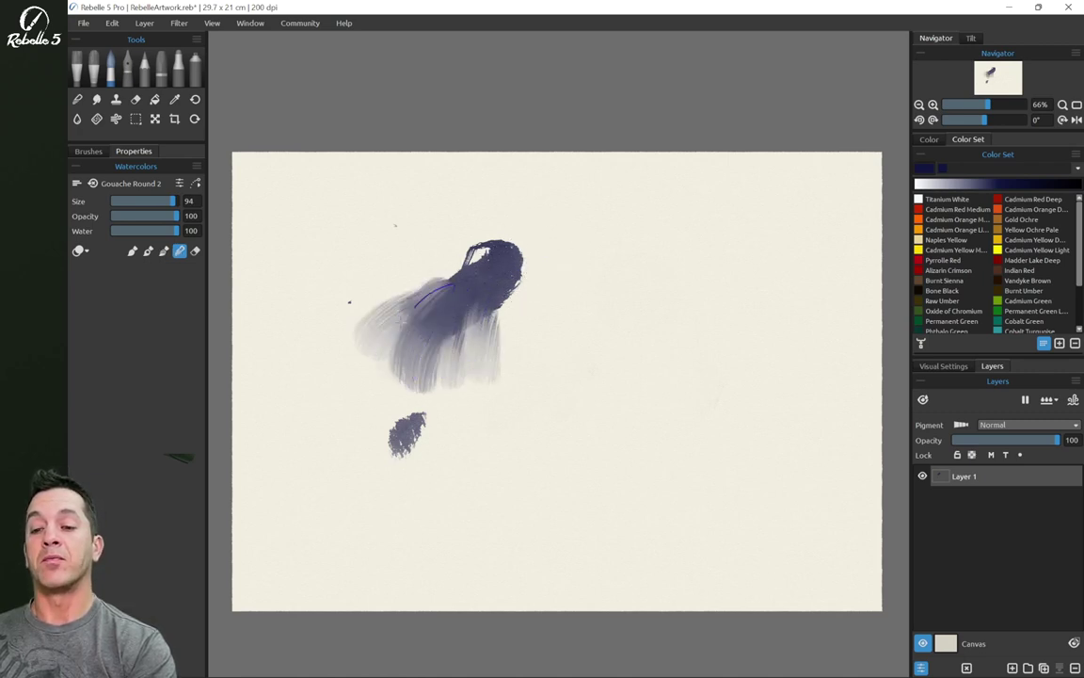
{"action": "key", "text": "2"}
{"action": "left_click_drag", "start_coordinate": [569, 295], "coordinate": [581, 300]}
{"action": "key", "text": "1"}
{"action": "mouse_move", "coordinate": [610, 254]}
{"action": "left_mouse_down"}
{"action": "mouse_move", "coordinate": [565, 303]}
{"action": "mouse_move", "coordinate": [572, 362]}
{"action": "mouse_move", "coordinate": [649, 297]}
{"action": "mouse_move", "coordinate": [490, 423]}
{"action": "mouse_move", "coordinate": [625, 433]}
{"action": "left_mouse_up"}
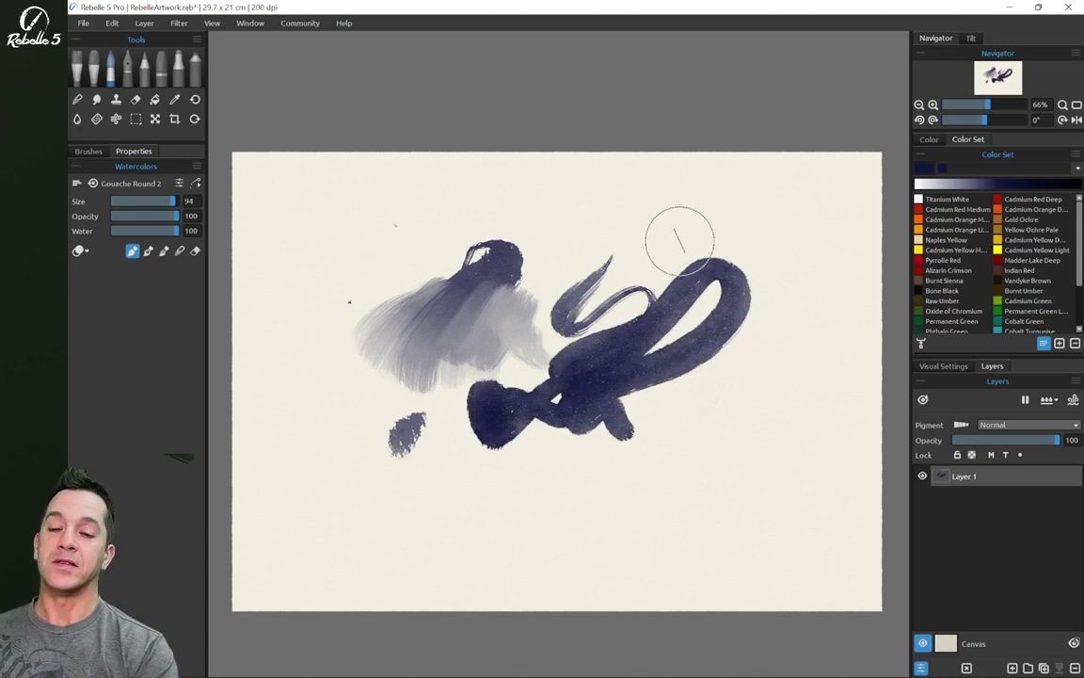
Shrink the brush size from 100 to 44 with the bracket shortcuts
{"action": "key", "text": "ctrl+comma"}
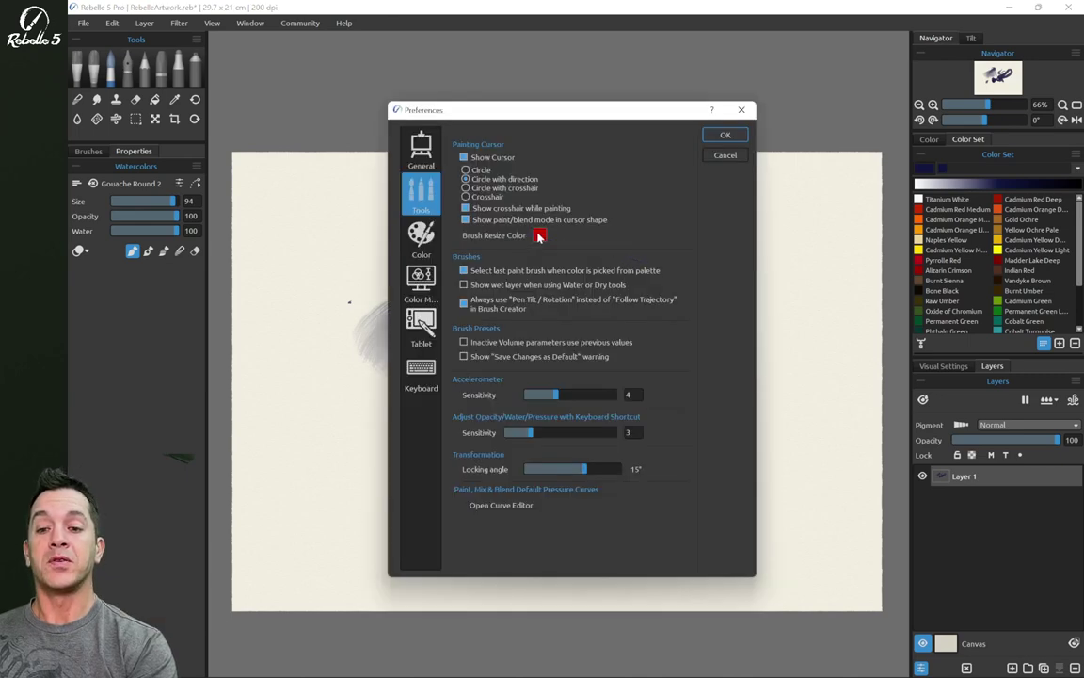
{"action": "key", "text": "Escape"}
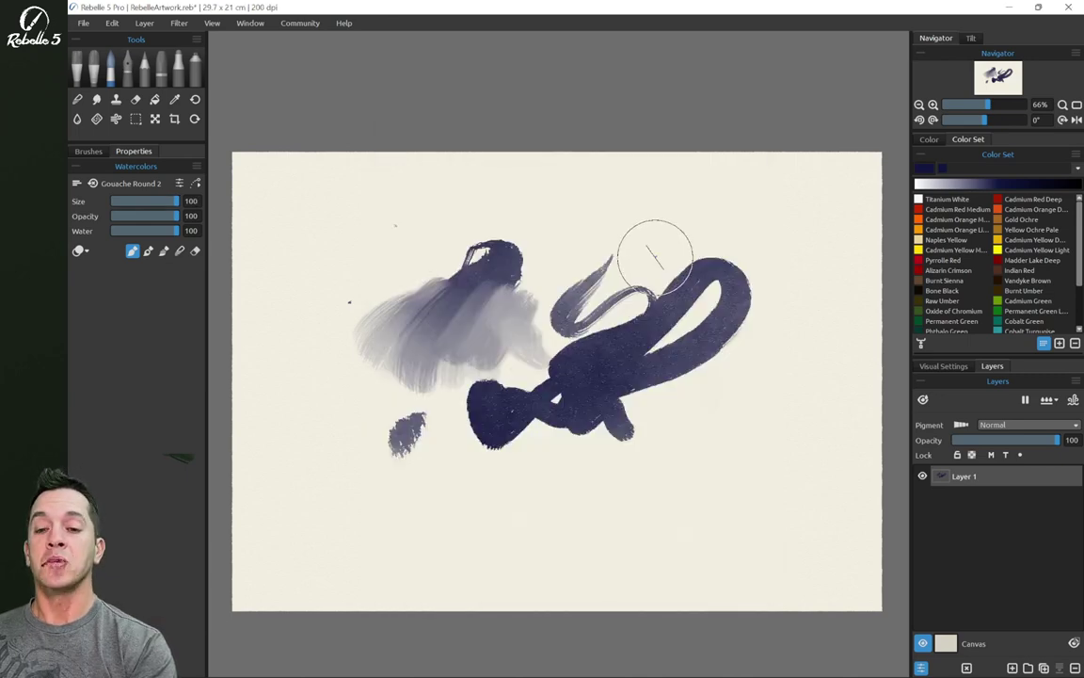
{"action": "key", "text": "bracketright"}
{"action": "key", "text": "bracketleft"}
{"action": "key", "text": "bracketleft"}
{"action": "key", "text": "bracketleft"}
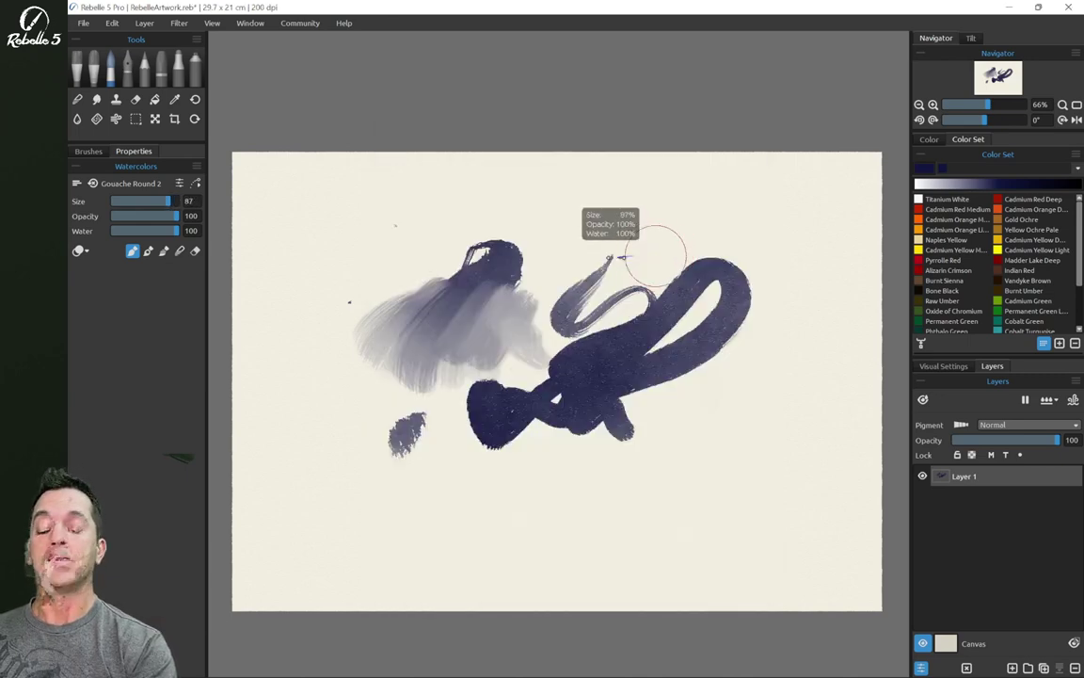
{"action": "key", "text": "bracketleft"}
{"action": "key", "text": "bracketleft"}
{"action": "key", "text": "bracketleft"}
{"action": "key", "text": "bracketleft"}
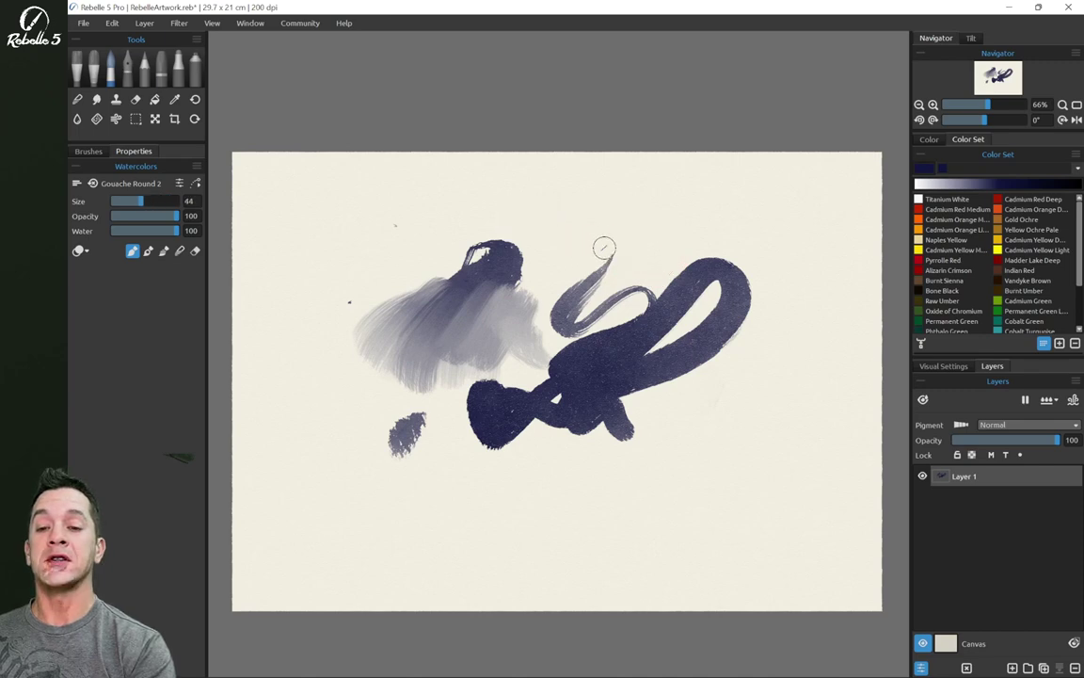
{"action": "key", "text": "ctrl+k"}
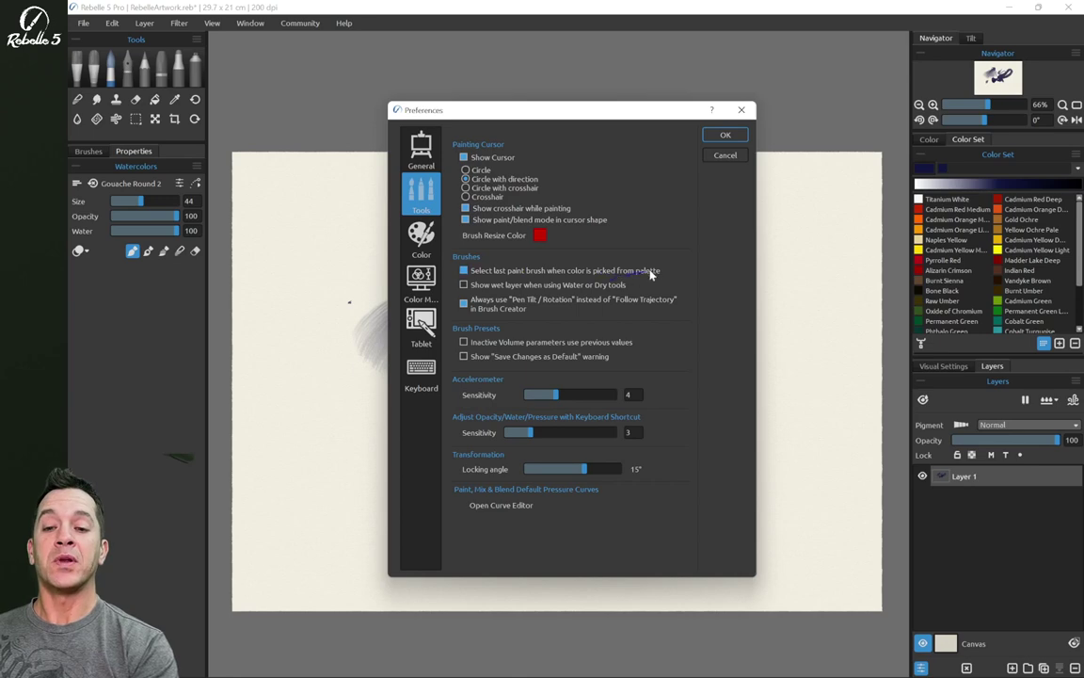
{"action": "left_click", "coordinate": [725, 137]}
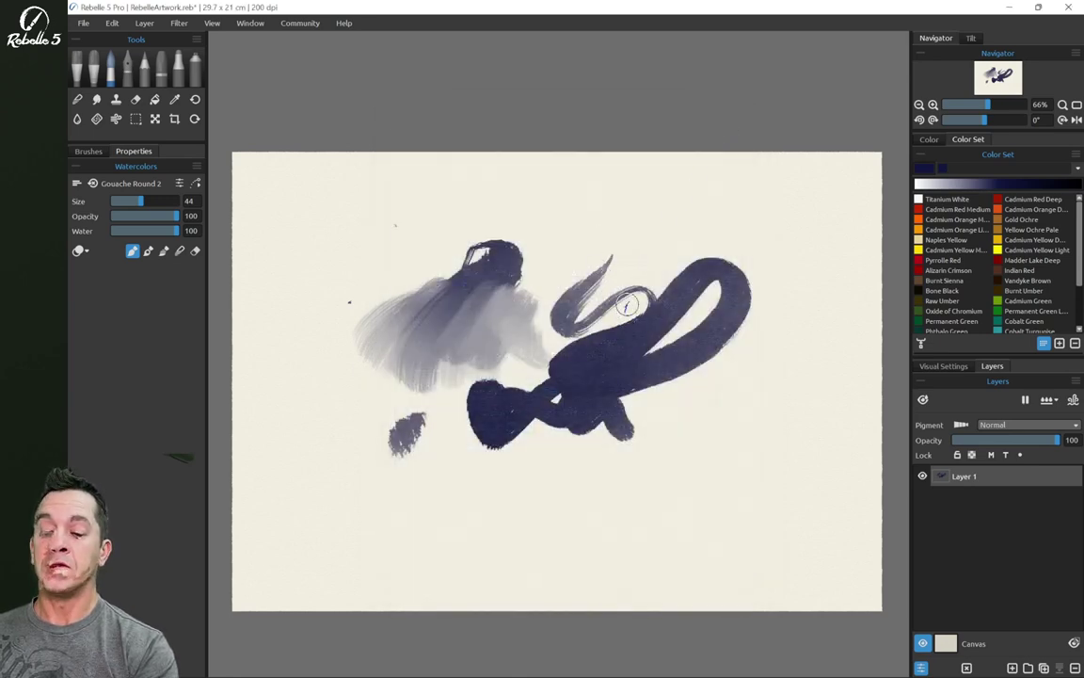
Soften the upper swirl in Blend mode, then paint a Madder Lake Deep red patch over it
{"action": "key", "text": "4"}
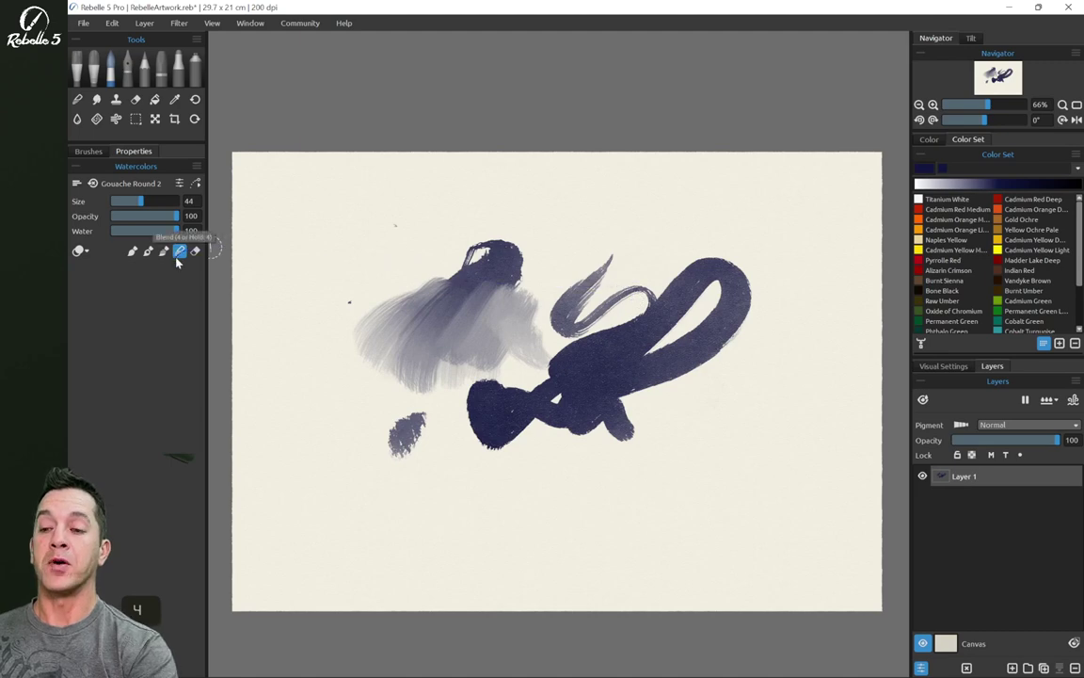
{"action": "mouse_move", "coordinate": [628, 256]}
{"action": "left_mouse_down"}
{"action": "mouse_move", "coordinate": [579, 294]}
{"action": "mouse_move", "coordinate": [690, 224]}
{"action": "mouse_move", "coordinate": [639, 278]}
{"action": "left_mouse_up"}
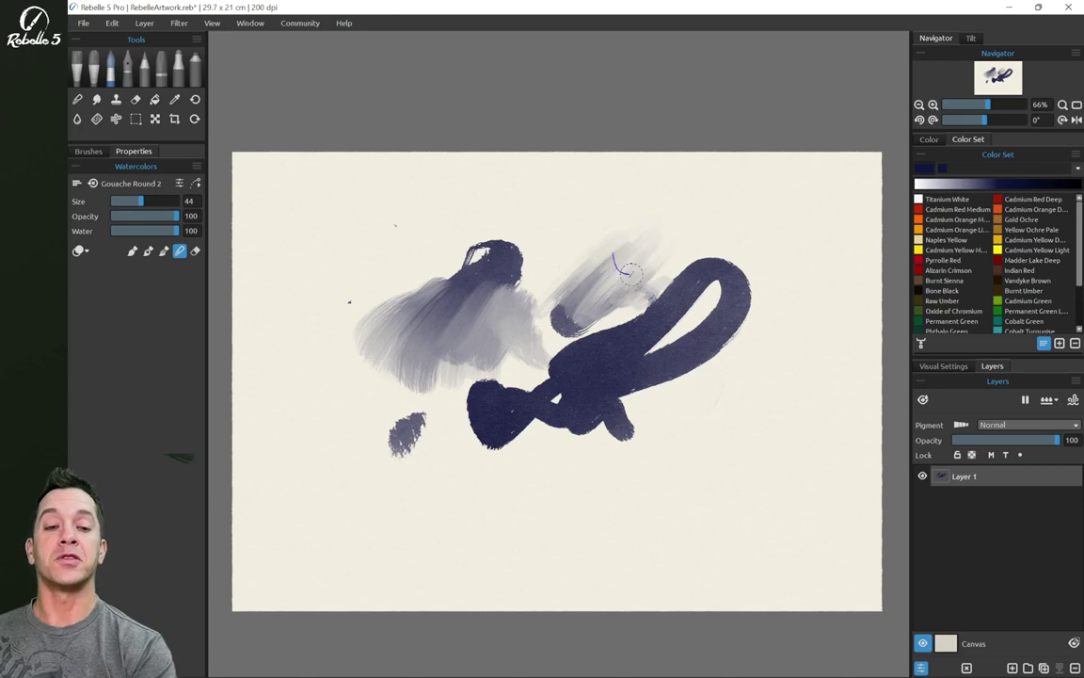
{"action": "left_click", "coordinate": [998, 261]}
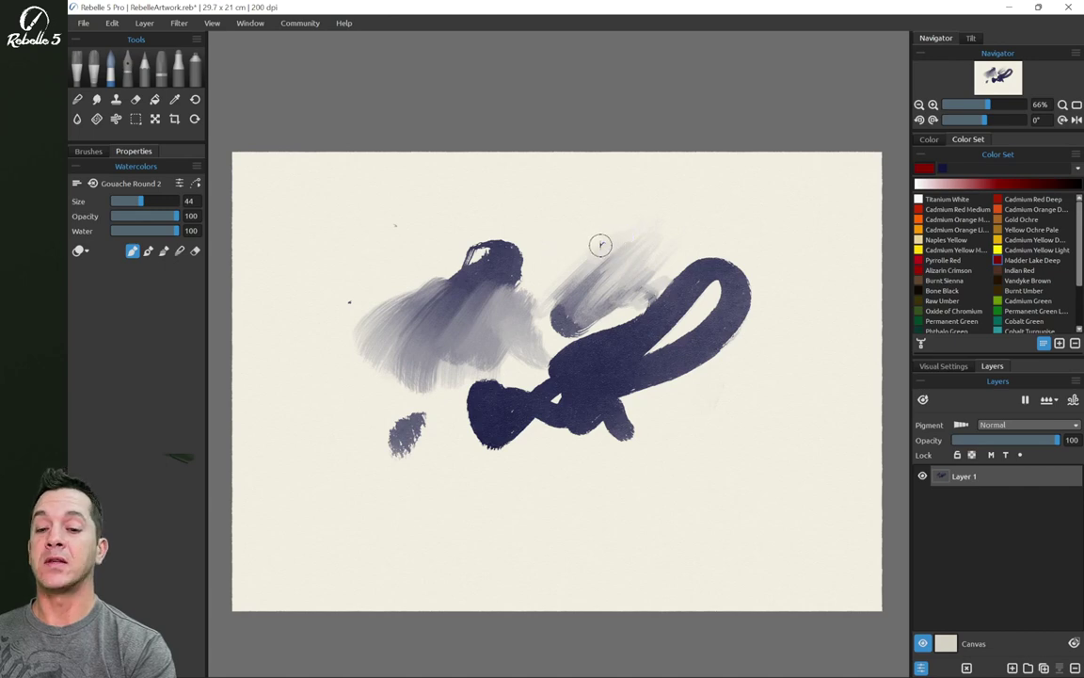
{"action": "left_click_drag", "start_coordinate": [599, 244], "coordinate": [621, 300]}
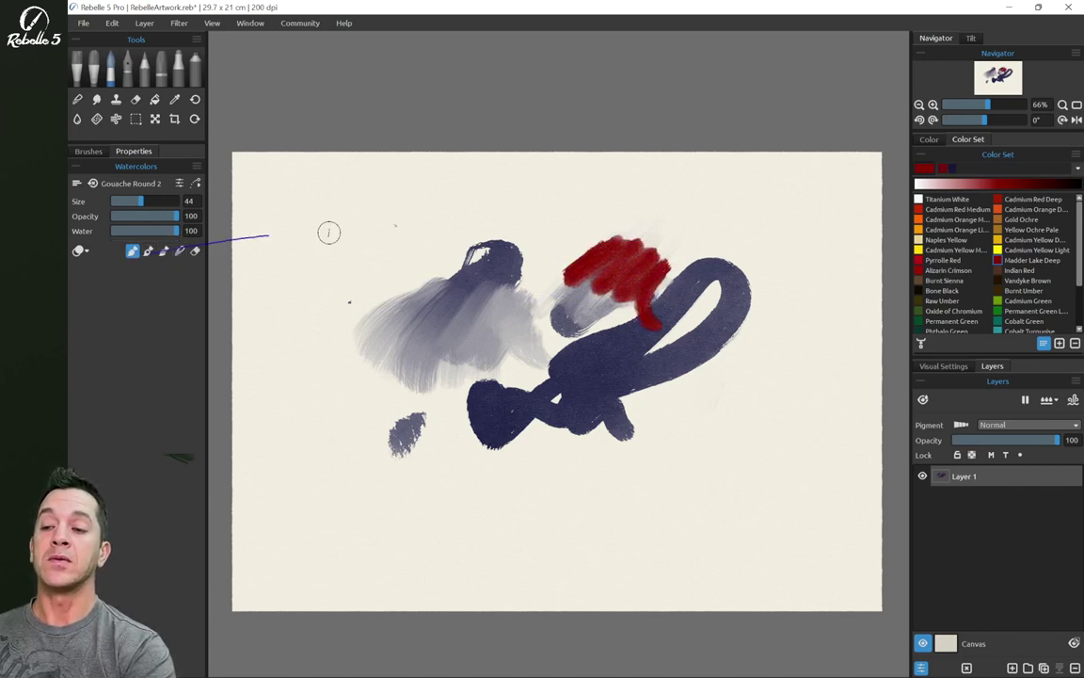
{"action": "mouse_move", "coordinate": [571, 249]}
{"action": "left_mouse_down"}
{"action": "mouse_move", "coordinate": [585, 280]}
{"action": "mouse_move", "coordinate": [560, 302]}
{"action": "left_mouse_up"}
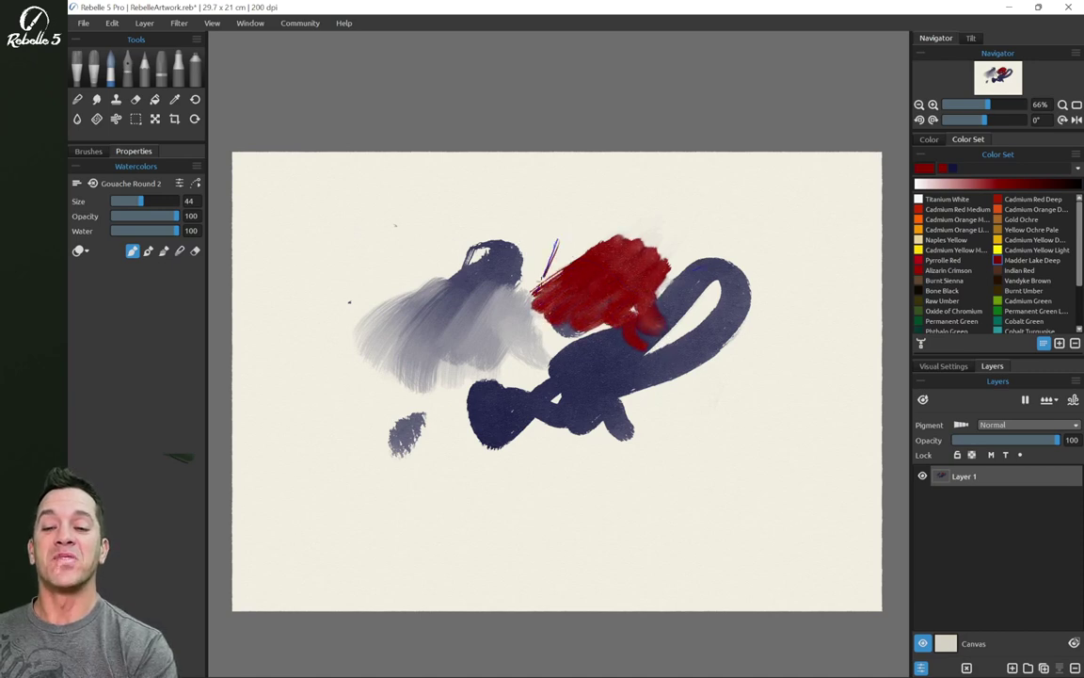
{"action": "mouse_move", "coordinate": [554, 247]}
{"action": "left_mouse_down"}
{"action": "mouse_move", "coordinate": [591, 315]}
{"action": "mouse_move", "coordinate": [613, 280]}
{"action": "left_mouse_up"}
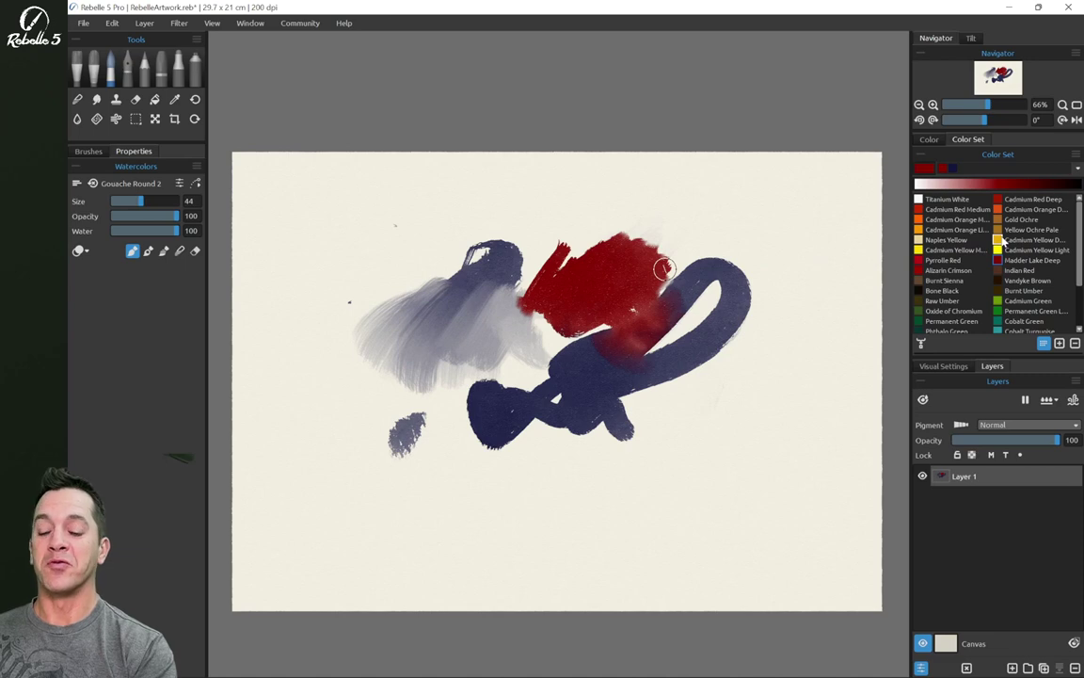
{"action": "key", "text": "ctrl+k"}
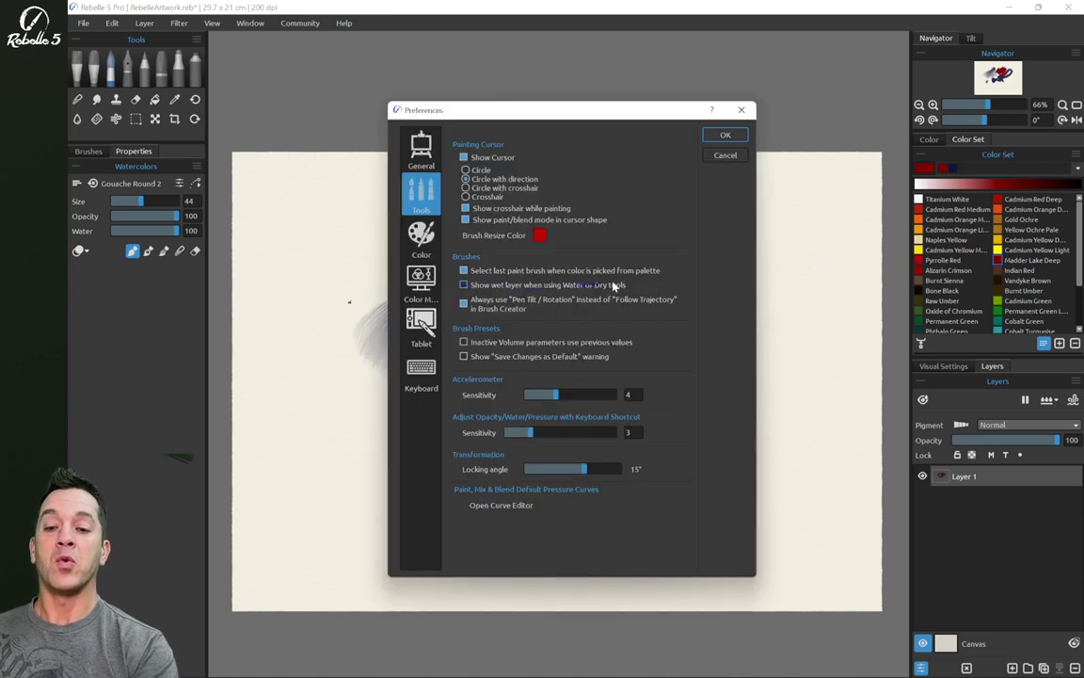
Paint a red zig-zag stroke and toggle the wet paint highlight on and off
{"action": "left_click", "coordinate": [724, 135]}
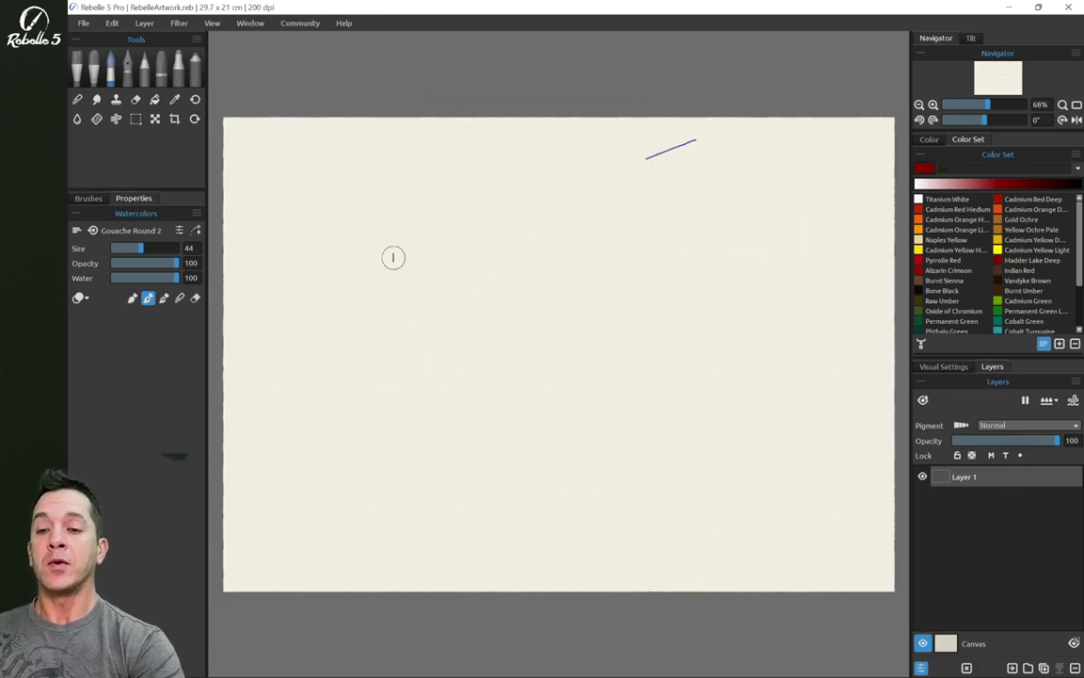
{"action": "mouse_move", "coordinate": [400, 282]}
{"action": "left_mouse_down"}
{"action": "mouse_move", "coordinate": [475, 243]}
{"action": "mouse_move", "coordinate": [532, 363]}
{"action": "mouse_move", "coordinate": [595, 425]}
{"action": "left_mouse_up"}
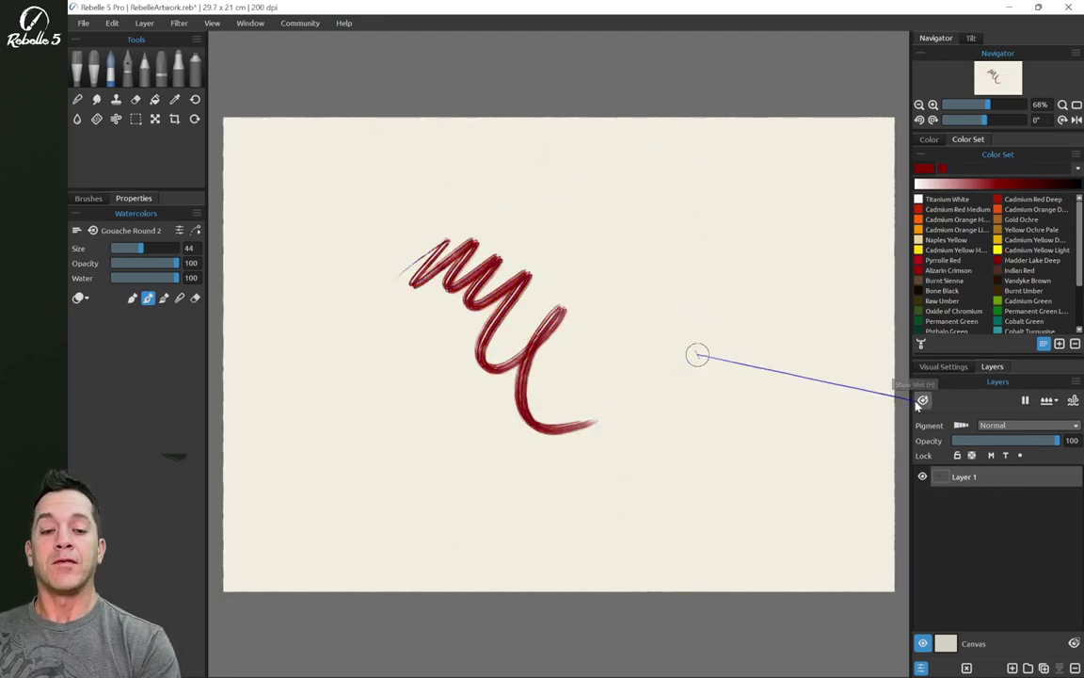
{"action": "key", "text": "w"}
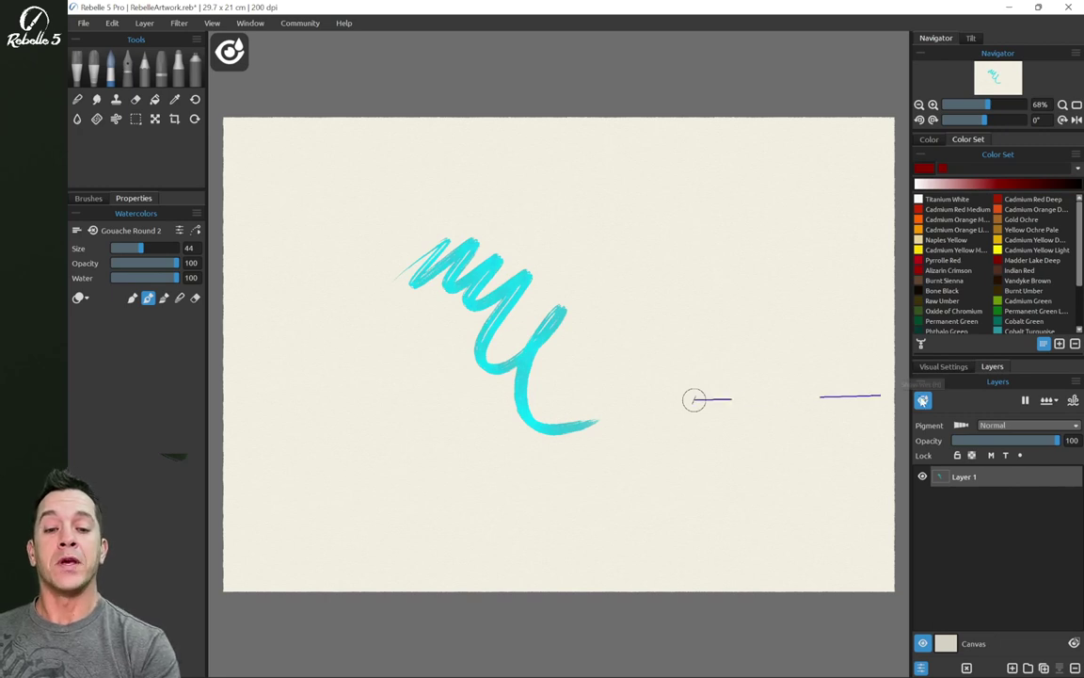
{"action": "left_click", "coordinate": [924, 400]}
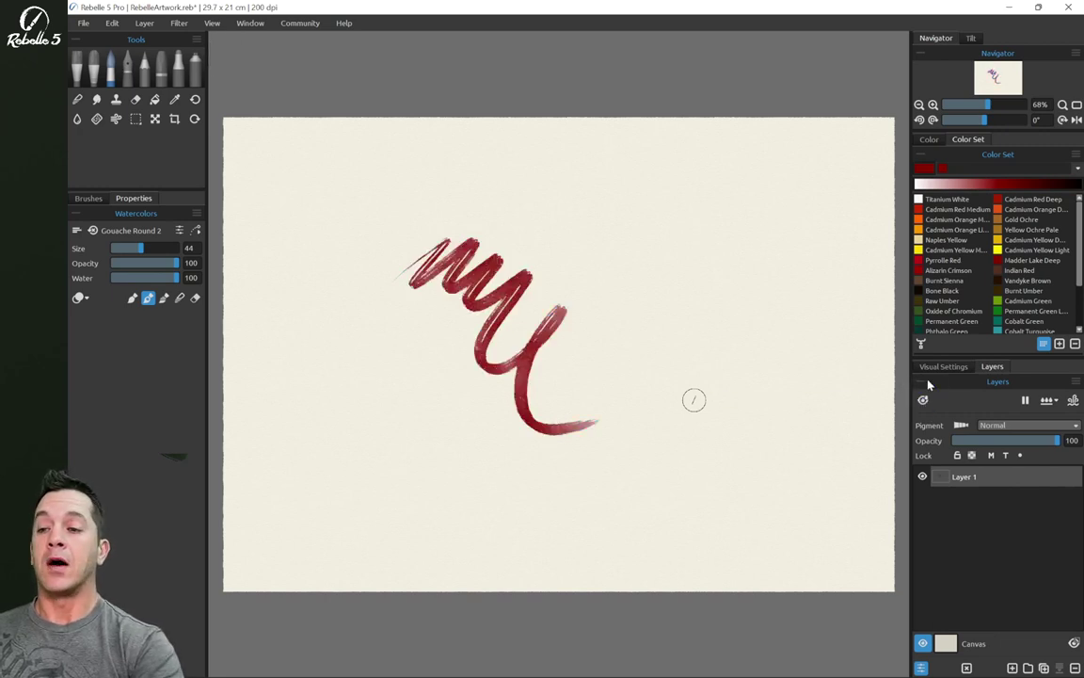
Wash clean water across and through the zig-zag, then show the wet areas highlighted
{"action": "left_click", "coordinate": [78, 118]}
{"action": "mouse_move", "coordinate": [516, 315]}
{"action": "left_mouse_down"}
{"action": "mouse_move", "coordinate": [610, 256]}
{"action": "mouse_move", "coordinate": [752, 358]}
{"action": "left_mouse_up"}
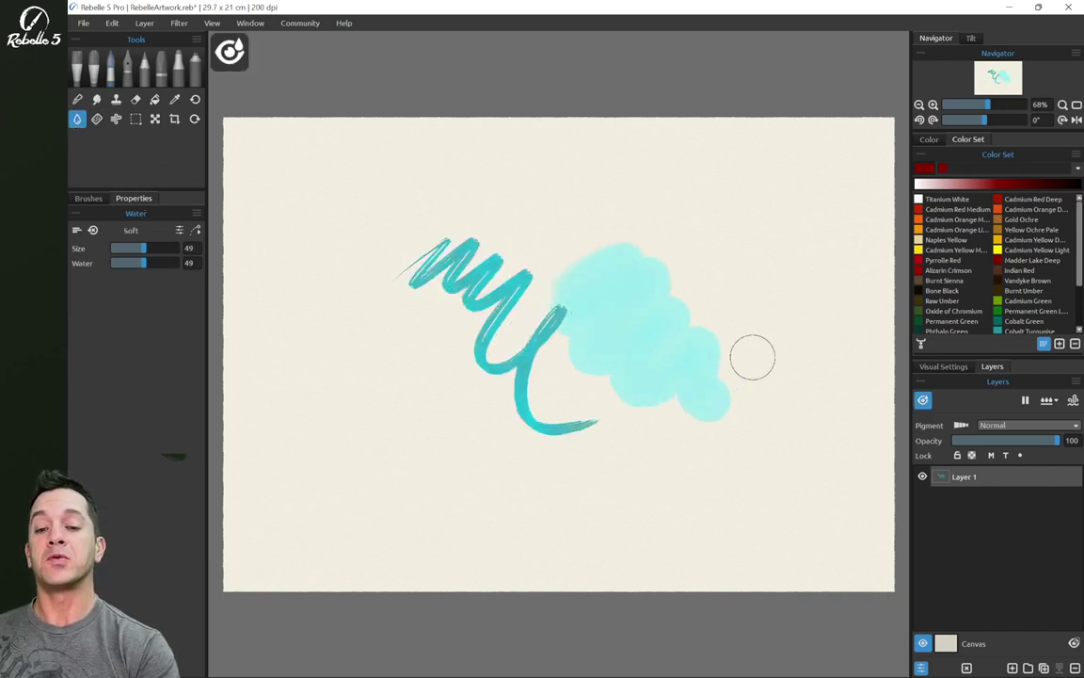
{"action": "left_click_drag", "start_coordinate": [621, 188], "coordinate": [310, 475]}
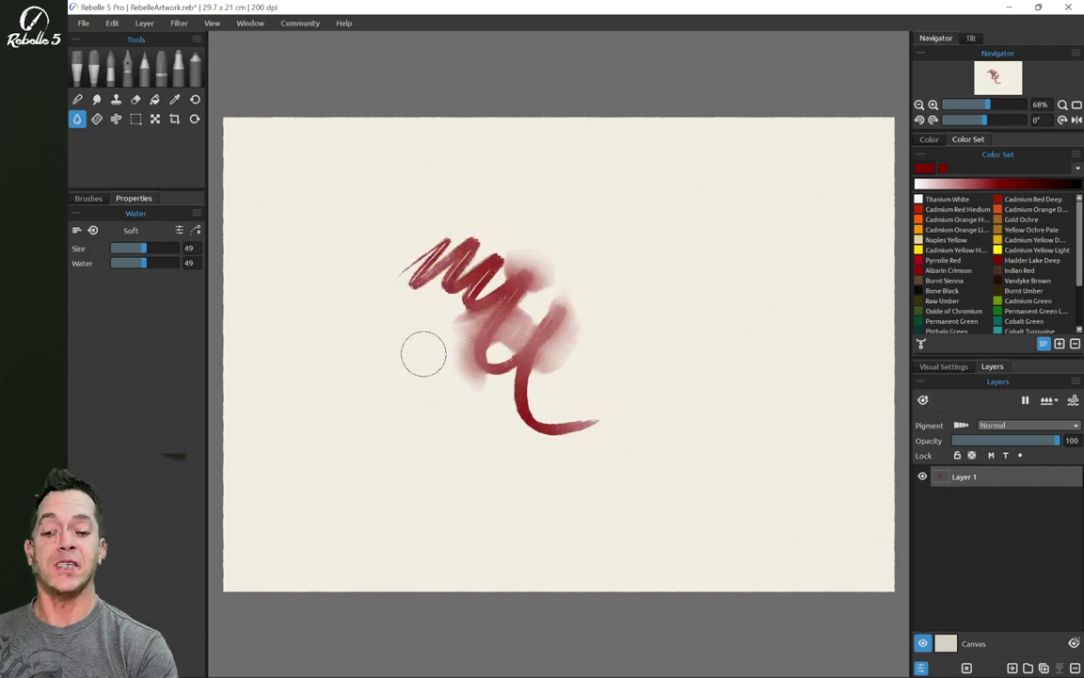
{"action": "key", "text": "ctrl+comma"}
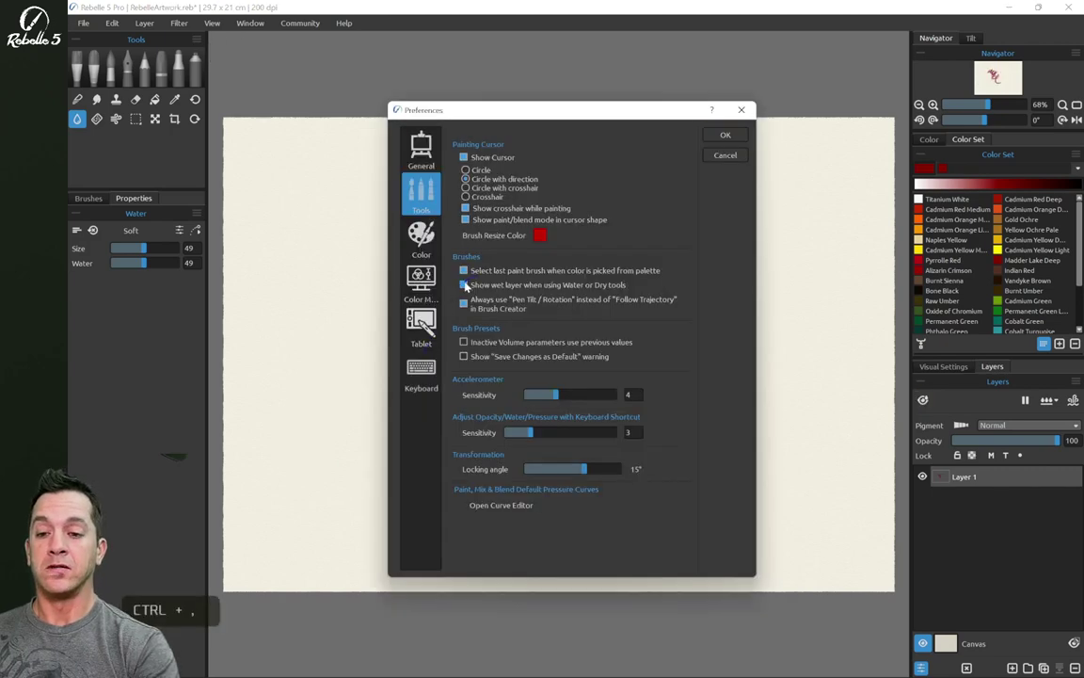
{"action": "left_click", "coordinate": [730, 139]}
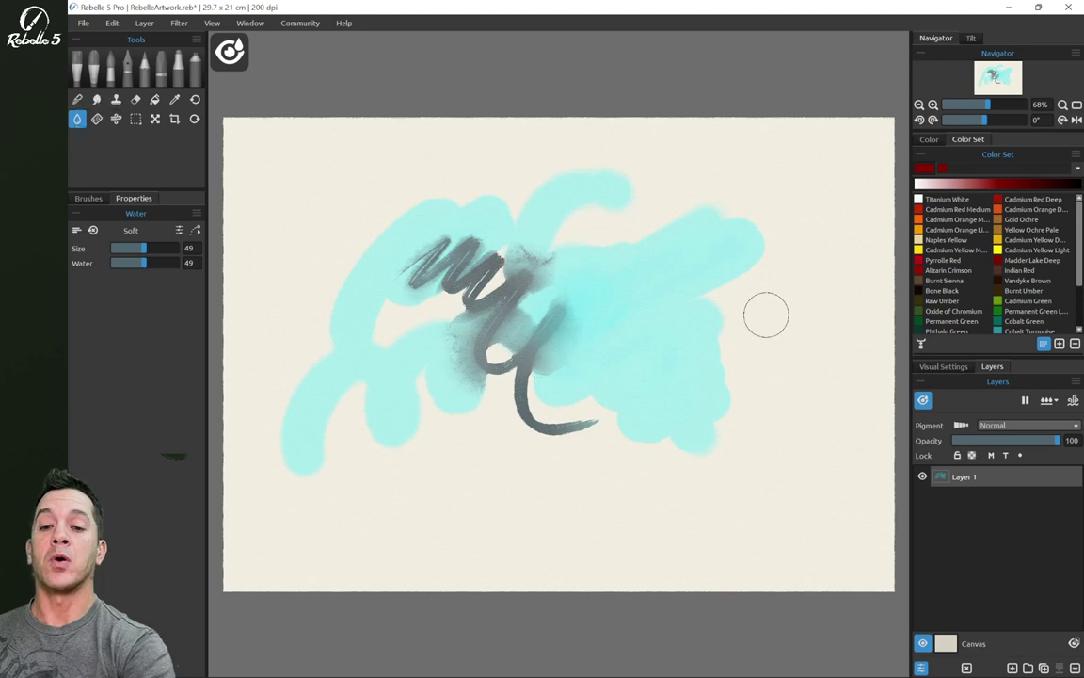
{"action": "mouse_move", "coordinate": [769, 315]}
{"action": "left_mouse_down"}
{"action": "mouse_move", "coordinate": [569, 440]}
{"action": "mouse_move", "coordinate": [467, 396]}
{"action": "left_mouse_up"}
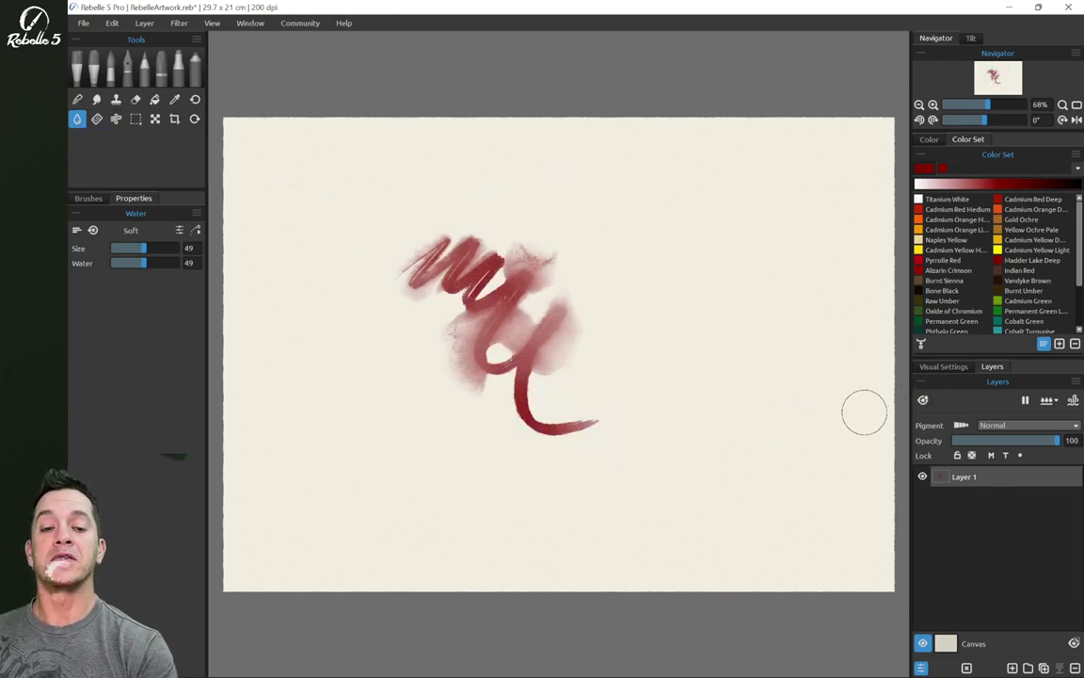
{"action": "left_click", "coordinate": [922, 400]}
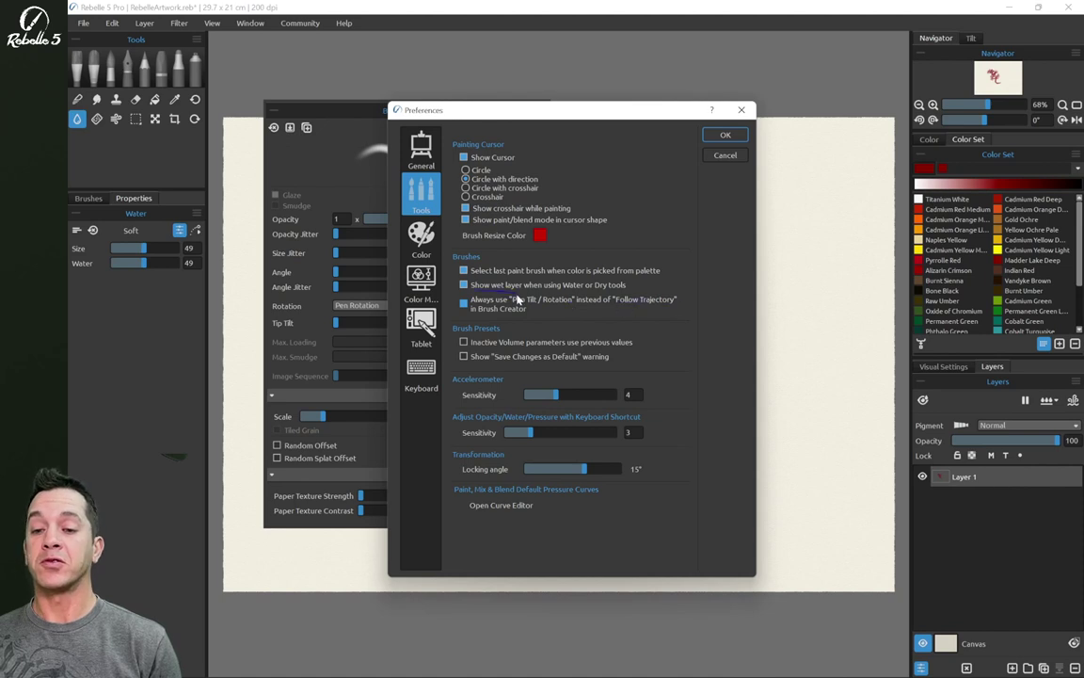
Review the Soft water brush's rotation dropdown and leave it on Pen Rotation
{"action": "left_click", "coordinate": [728, 137]}
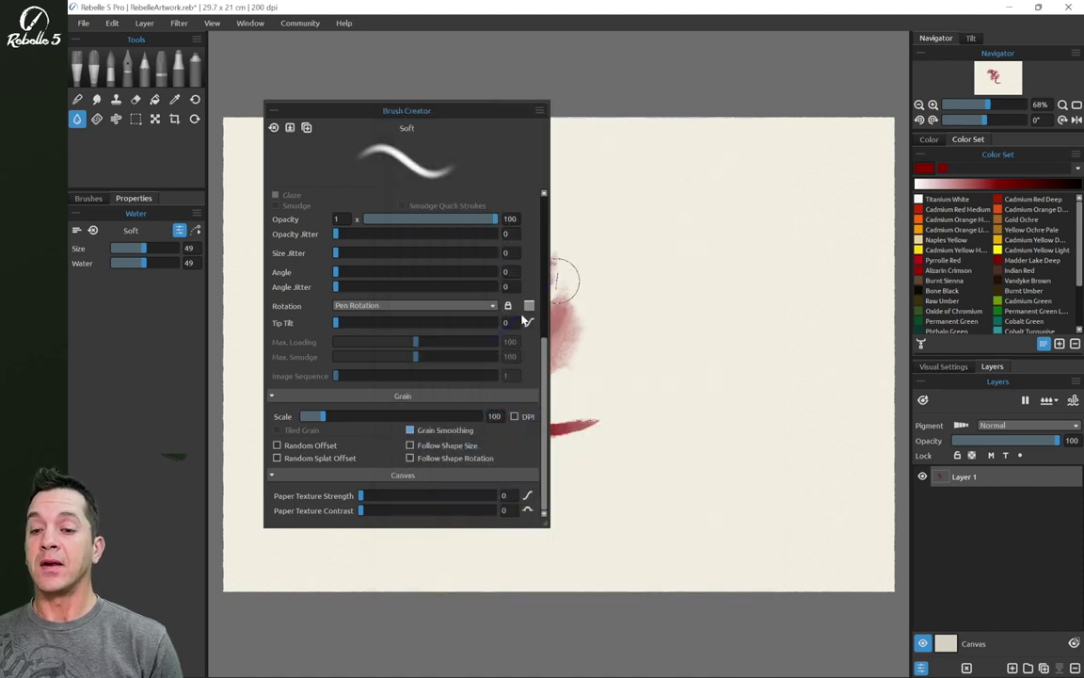
{"action": "left_click", "coordinate": [478, 306]}
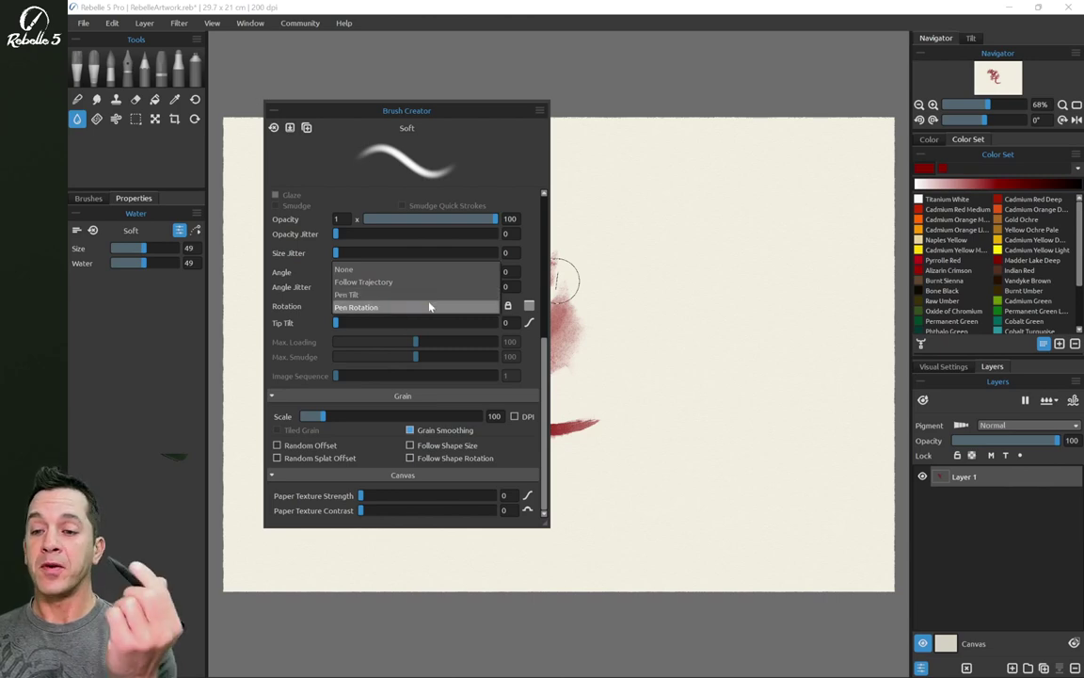
{"action": "left_click", "coordinate": [648, 233]}
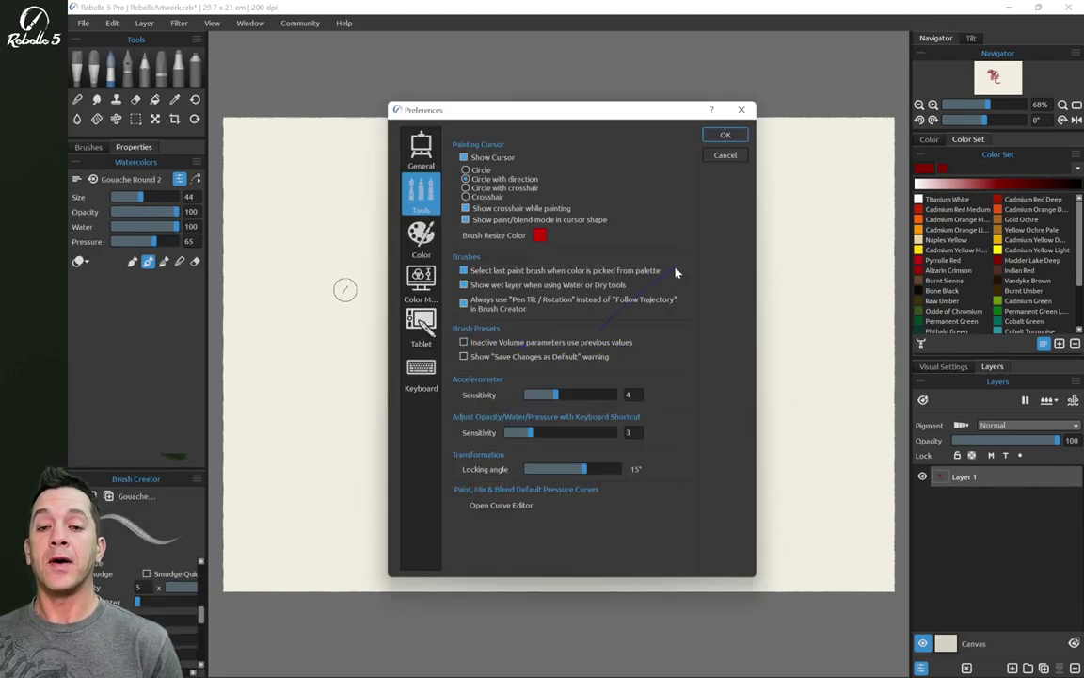
Hide Gouache Round 2's Pressure slider via Show Sliders, briefly restoring it before hiding it again
{"action": "left_click", "coordinate": [724, 154]}
{"action": "left_click", "coordinate": [197, 162]}
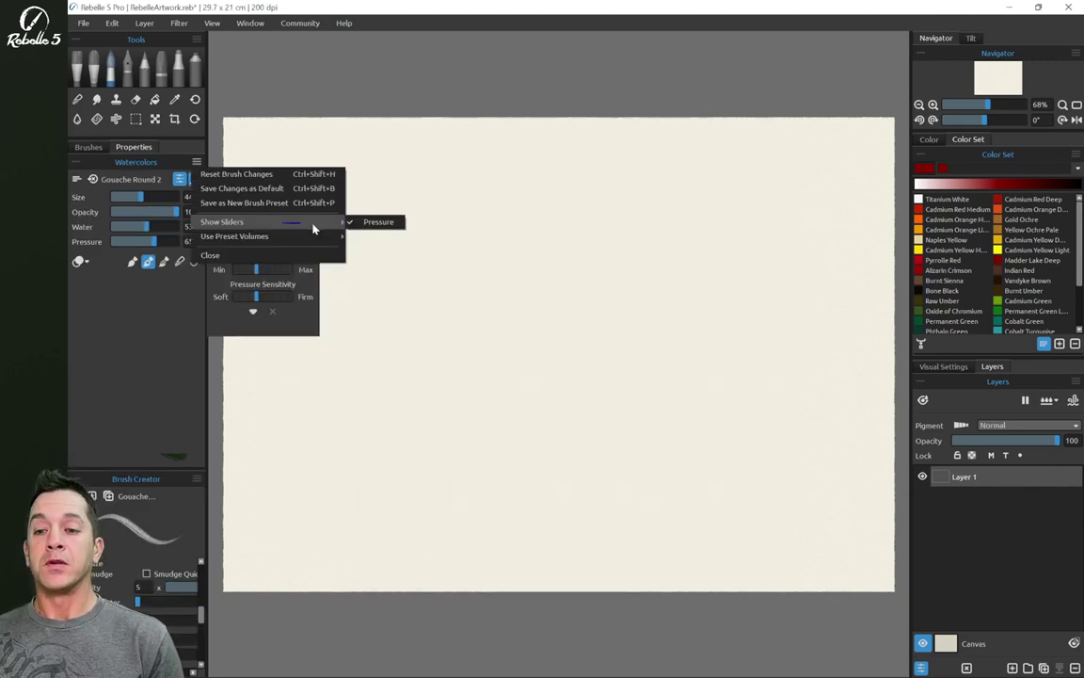
{"action": "left_click", "coordinate": [386, 223]}
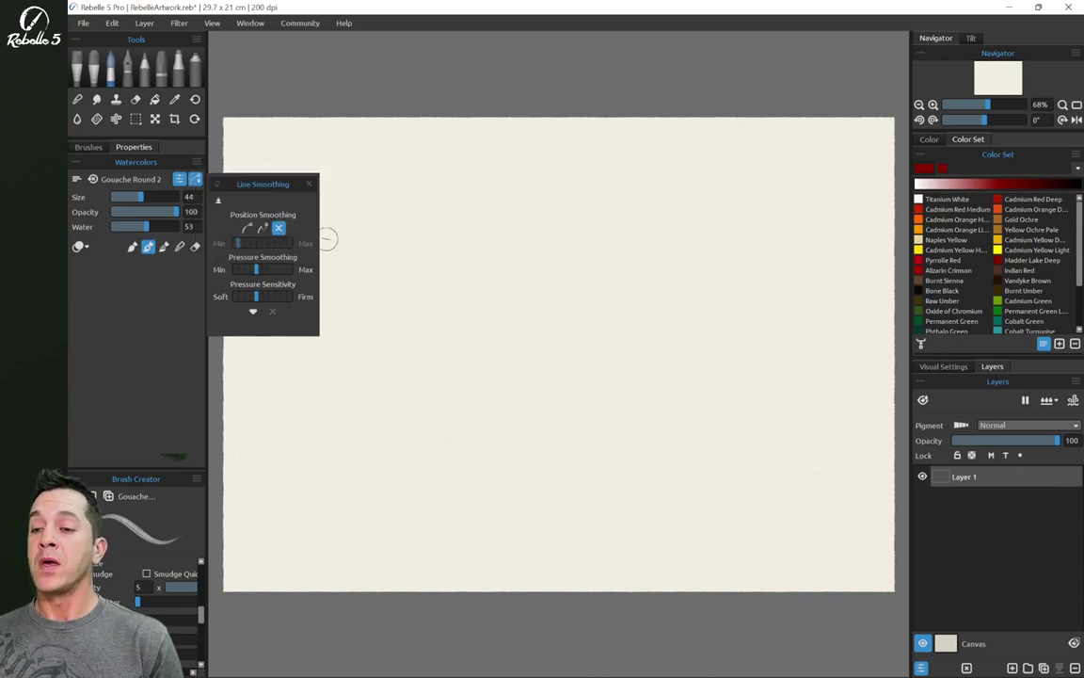
{"action": "left_click", "coordinate": [197, 162]}
{"action": "left_click", "coordinate": [374, 223]}
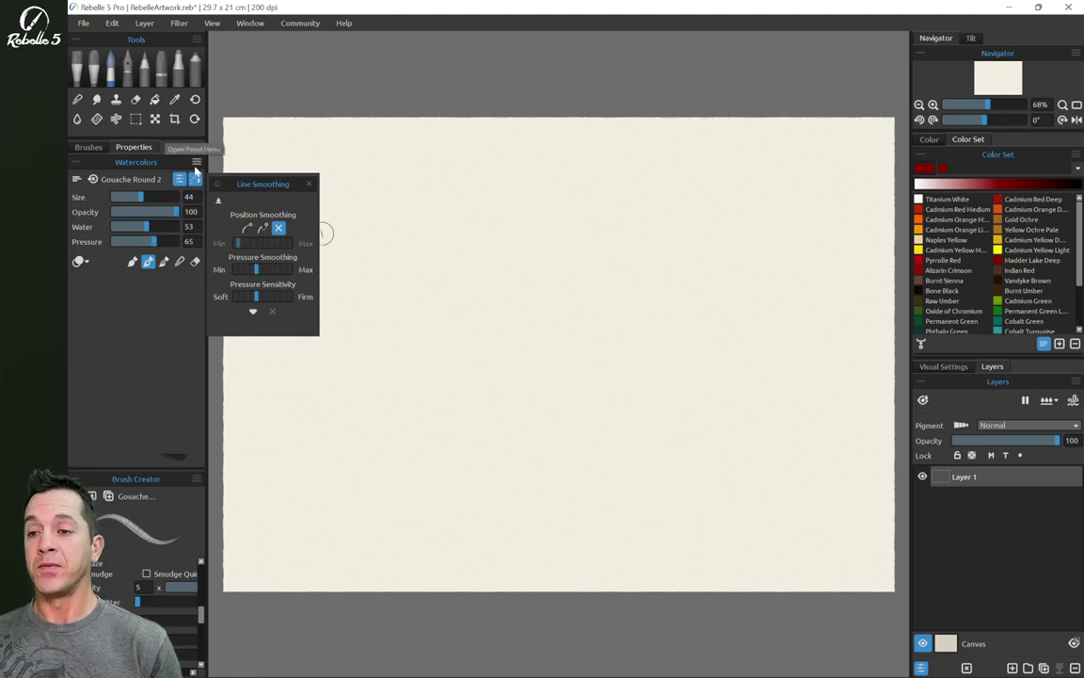
{"action": "left_click", "coordinate": [196, 161]}
{"action": "mouse_move", "coordinate": [222, 221]}
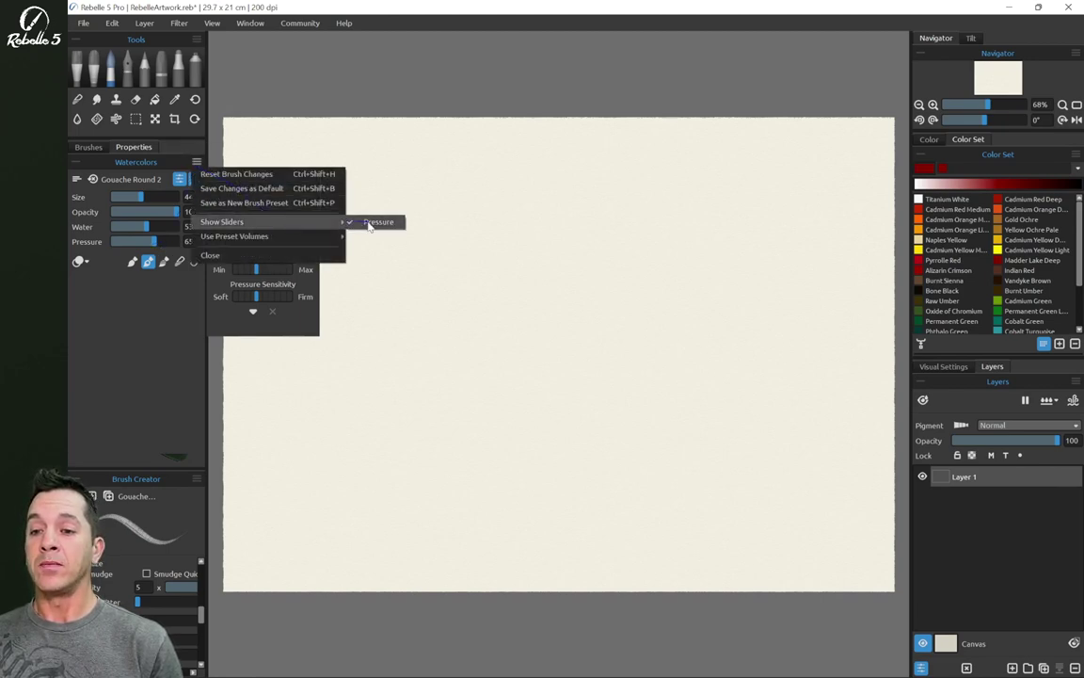
{"action": "left_click", "coordinate": [367, 223]}
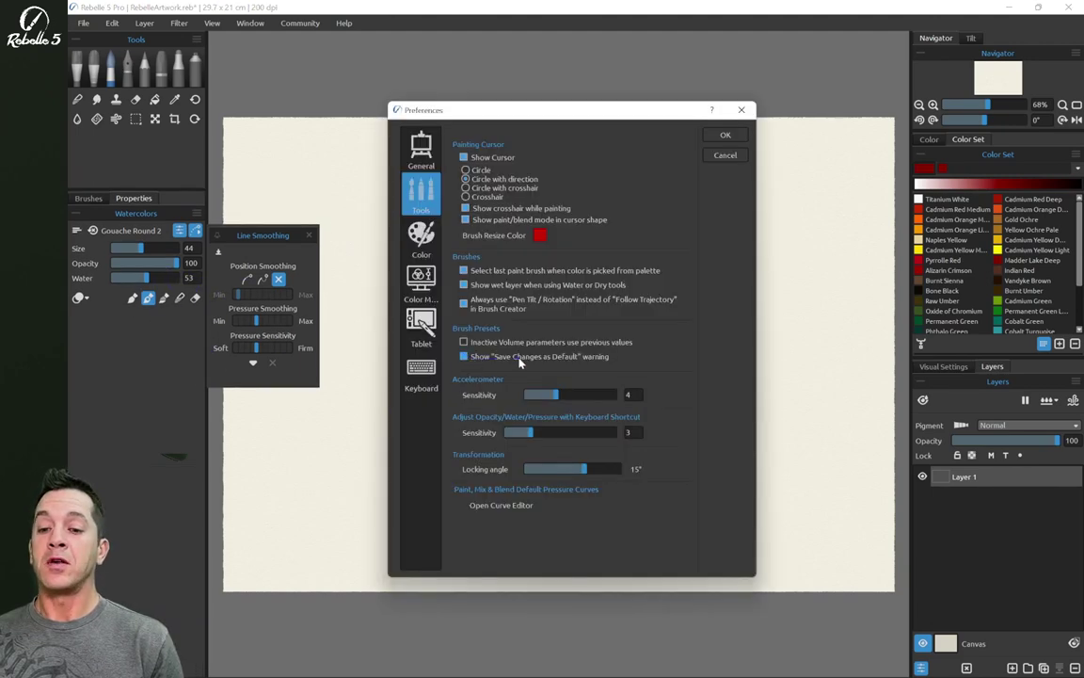
Save Gouache Round 2's current settings as its default, confirming the warning with Save
{"action": "left_click", "coordinate": [725, 134]}
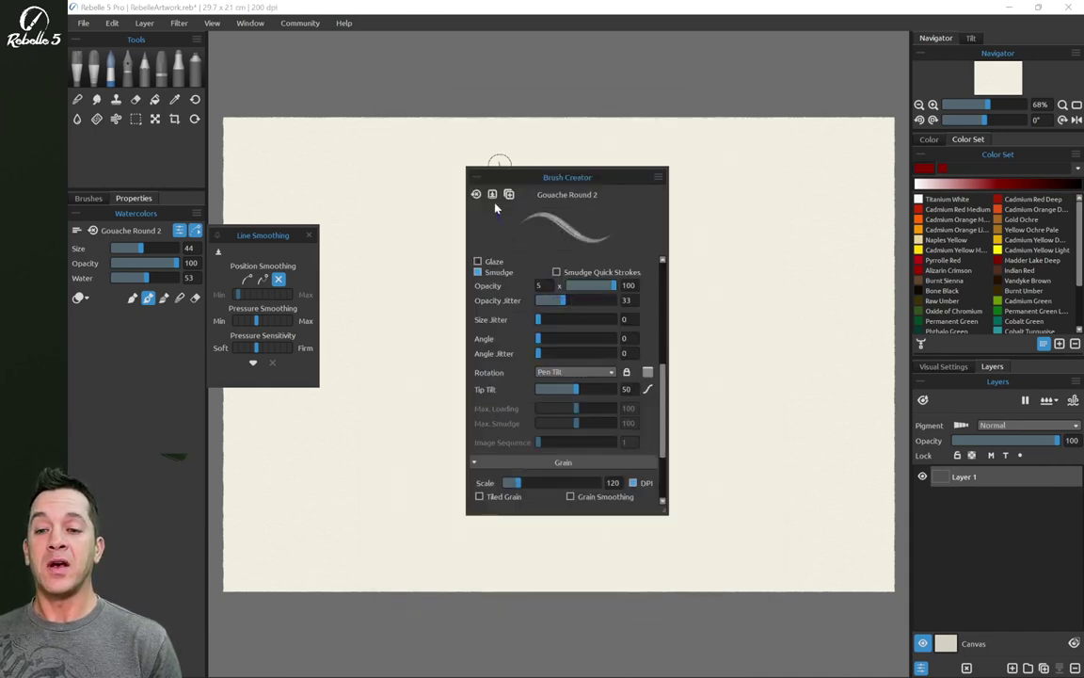
{"action": "left_click", "coordinate": [492, 195]}
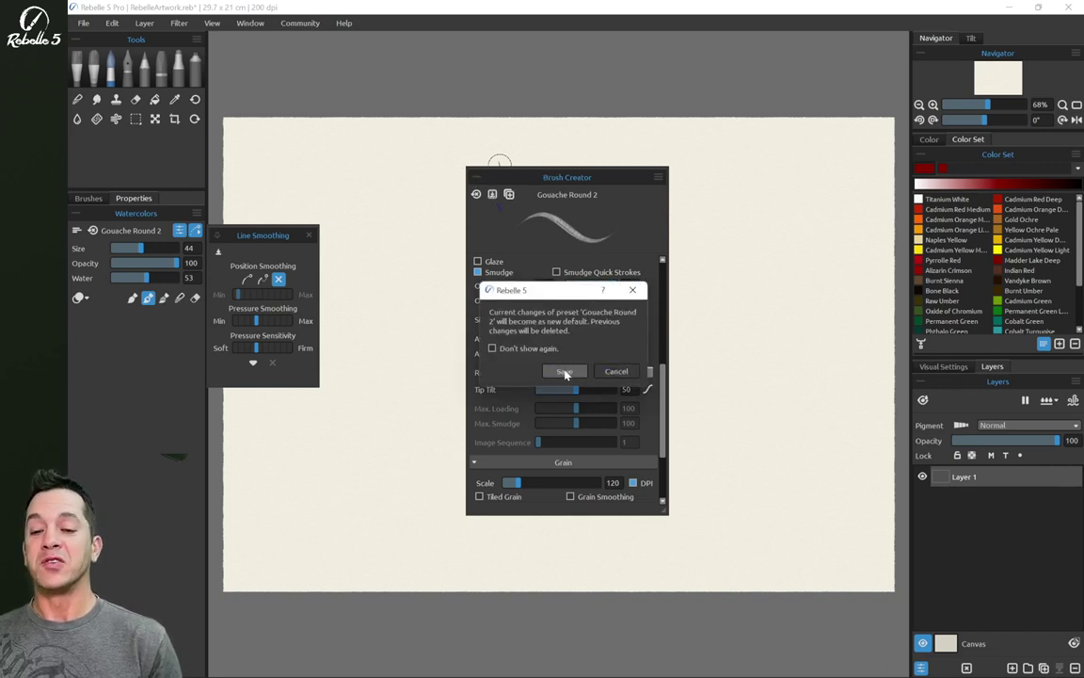
{"action": "left_click", "coordinate": [612, 373]}
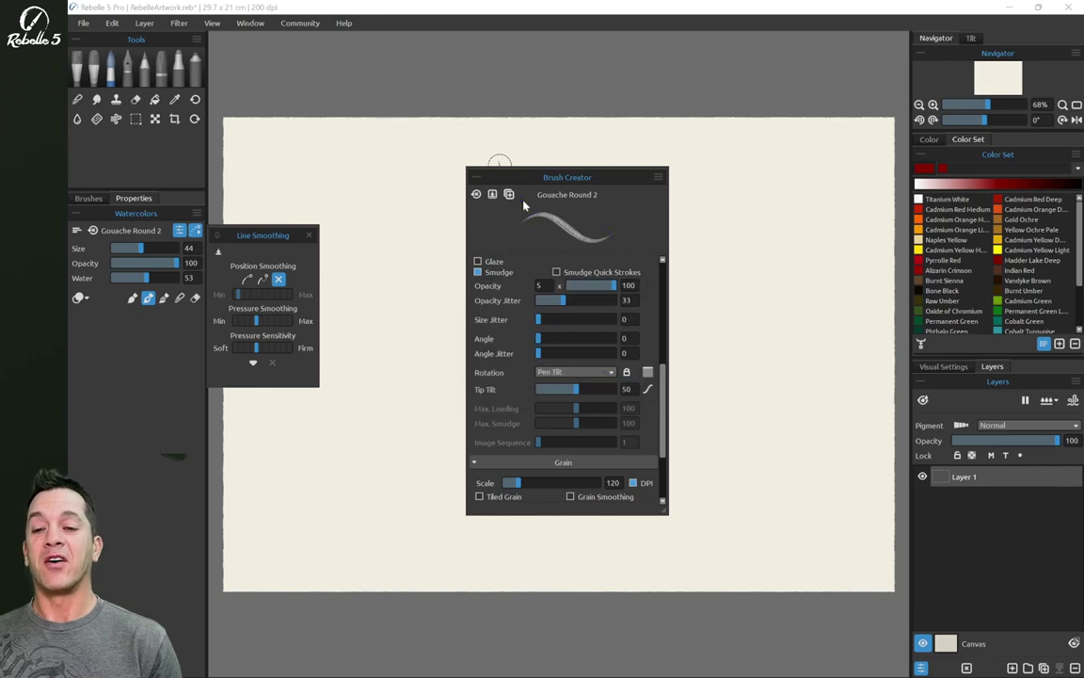
{"action": "left_click", "coordinate": [492, 194]}
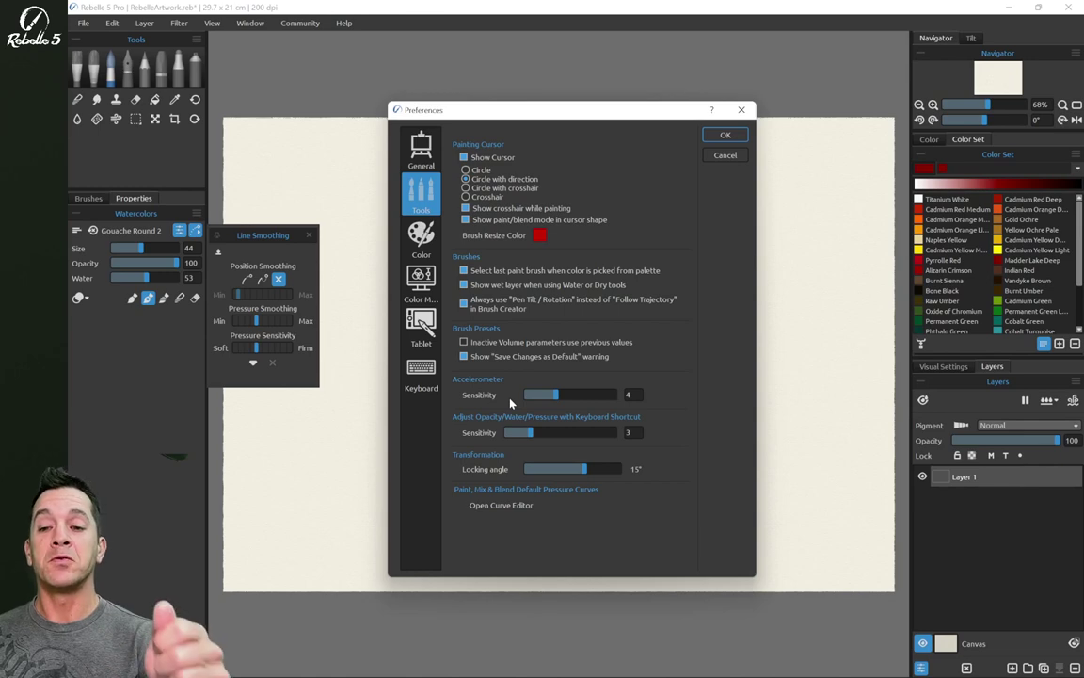
Paint a test stroke, then enable Use Accelerometer in the Tilt panel options
{"action": "left_click_drag", "start_coordinate": [680, 257], "coordinate": [856, 154]}
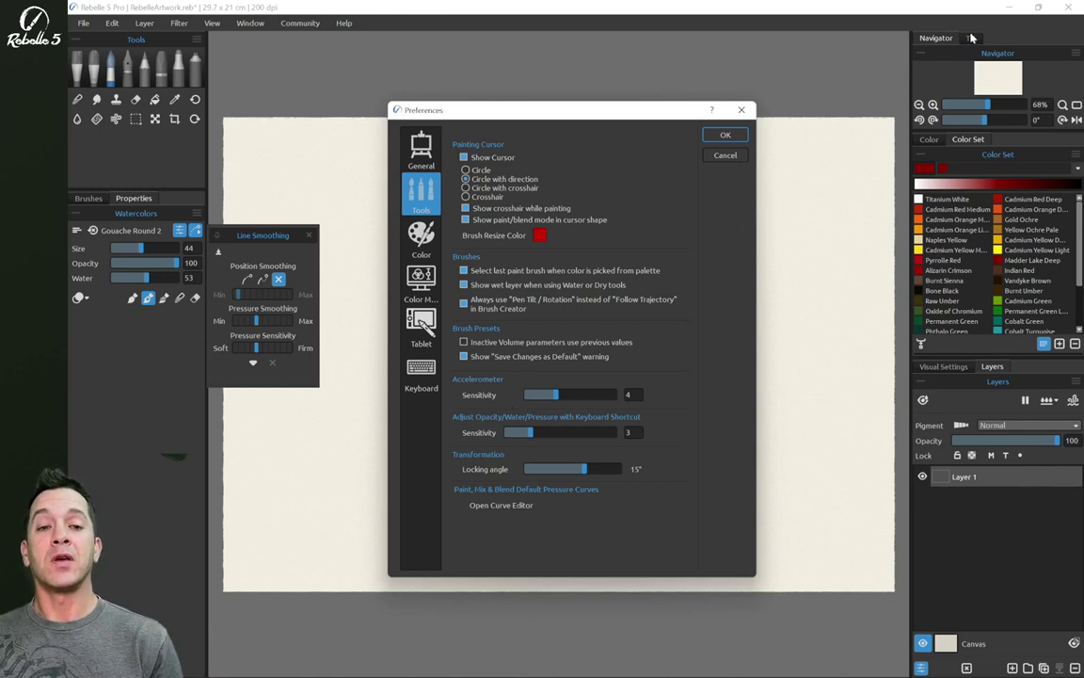
{"action": "left_click", "coordinate": [725, 134]}
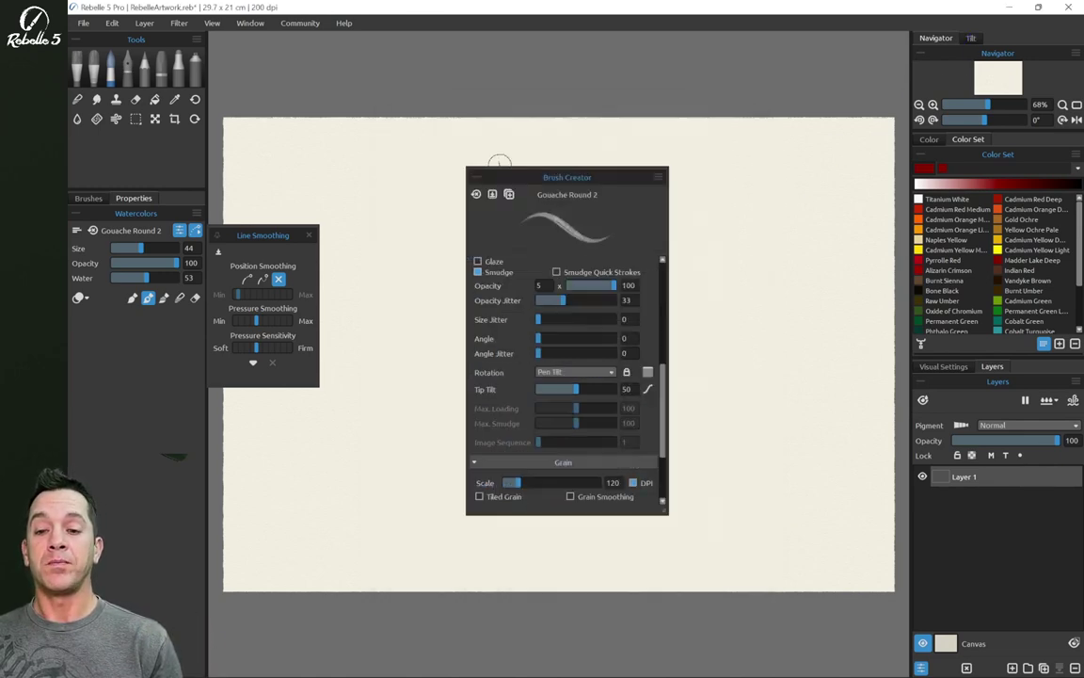
{"action": "left_click", "coordinate": [970, 38]}
{"action": "left_click", "coordinate": [1075, 52]}
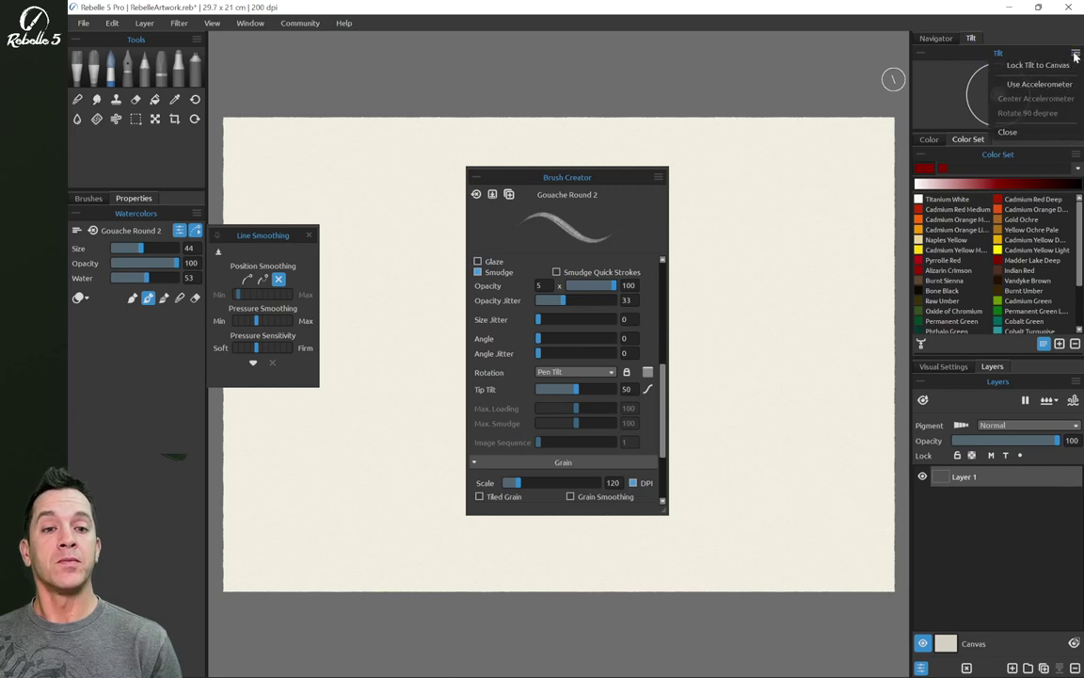
{"action": "left_click", "coordinate": [1051, 87]}
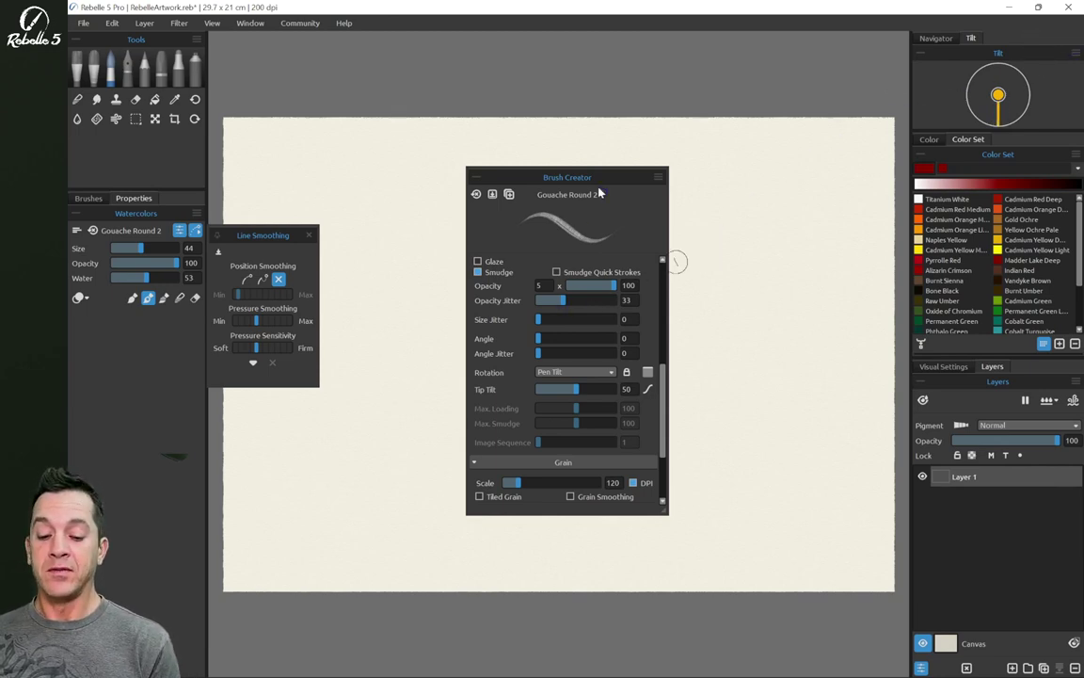
Adjust Accelerometer Sensitivity in preferences, settling it at 4
{"action": "key", "text": "ctrl+comma"}
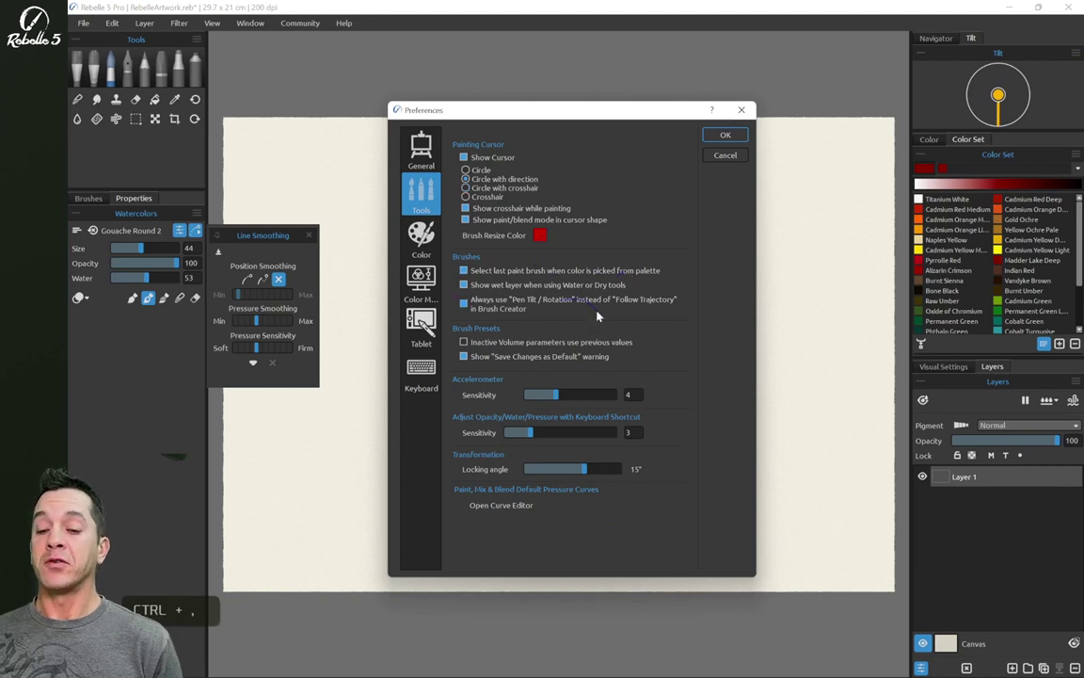
{"action": "left_click_drag", "start_coordinate": [562, 397], "coordinate": [599, 395]}
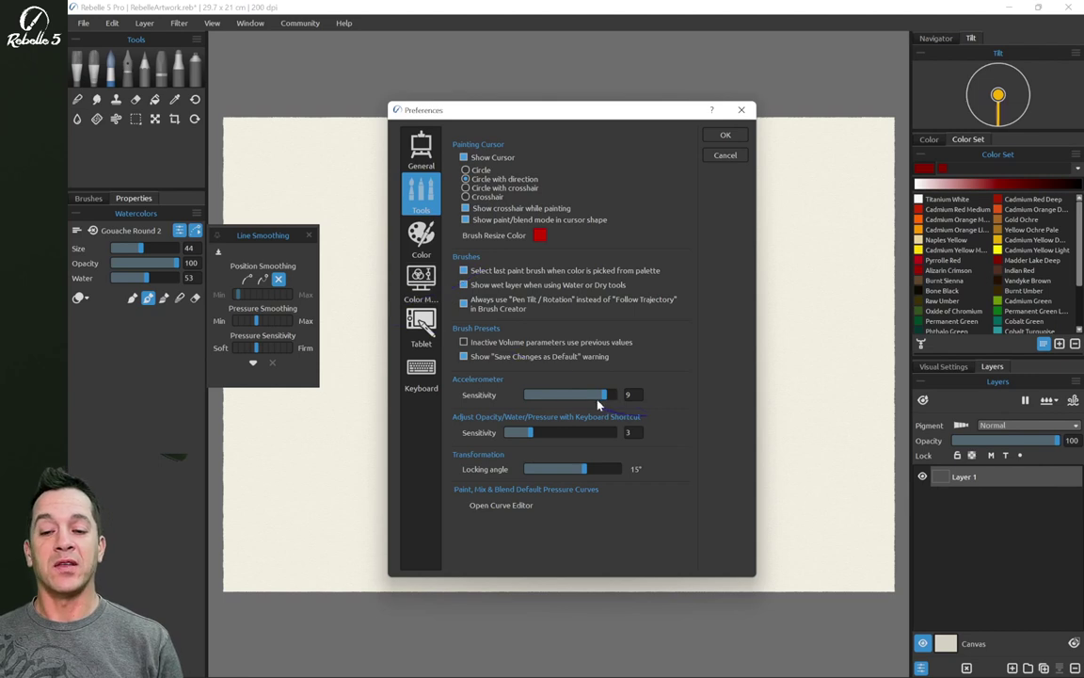
{"action": "left_click", "coordinate": [548, 396]}
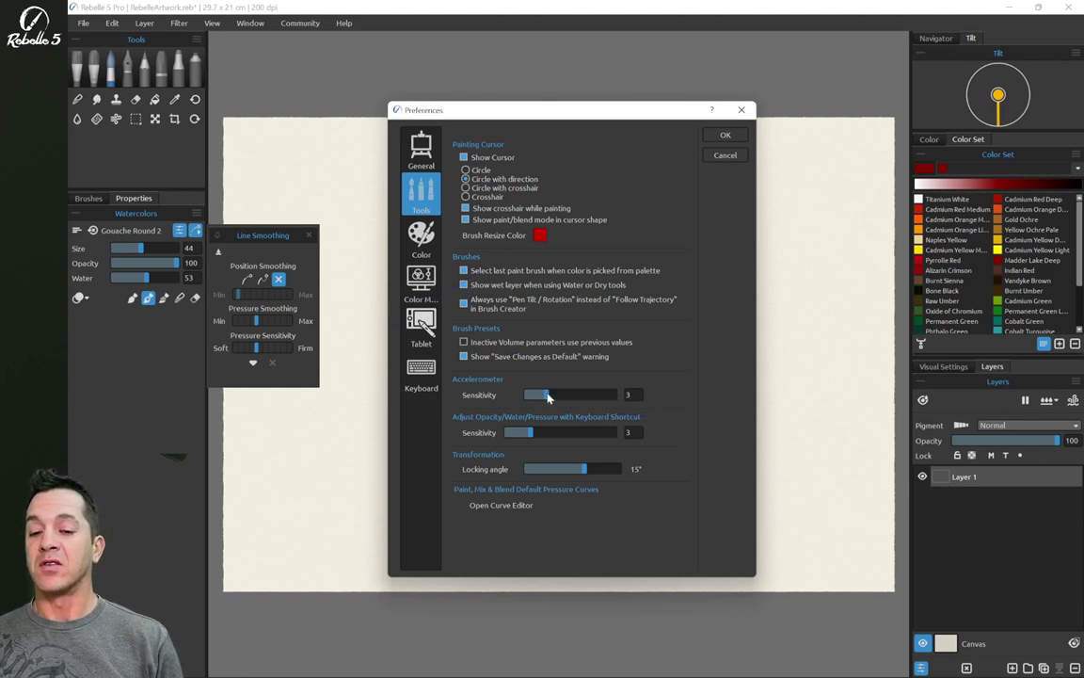
{"action": "left_click_drag", "start_coordinate": [550, 398], "coordinate": [553, 398]}
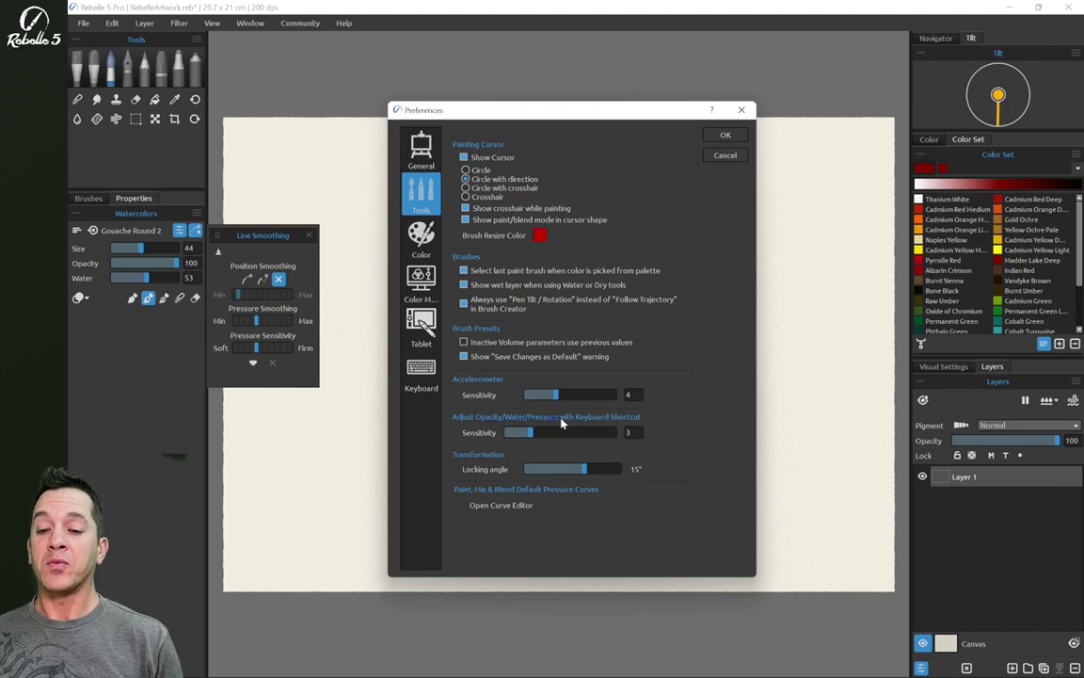
Scroll through the Tools keyboard shortcuts, then go to the Tools preferences page
{"action": "left_click", "coordinate": [420, 377]}
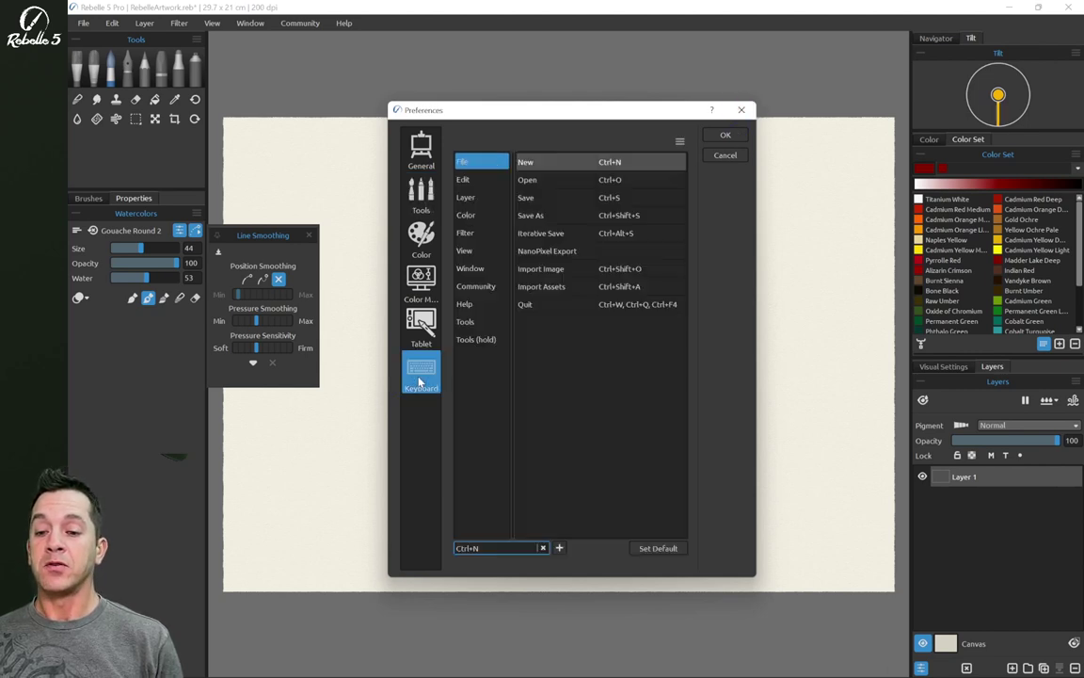
{"action": "left_click", "coordinate": [480, 325]}
{"action": "scroll", "coordinate": [602, 308], "scroll_direction": "down", "scroll_amount": 5}
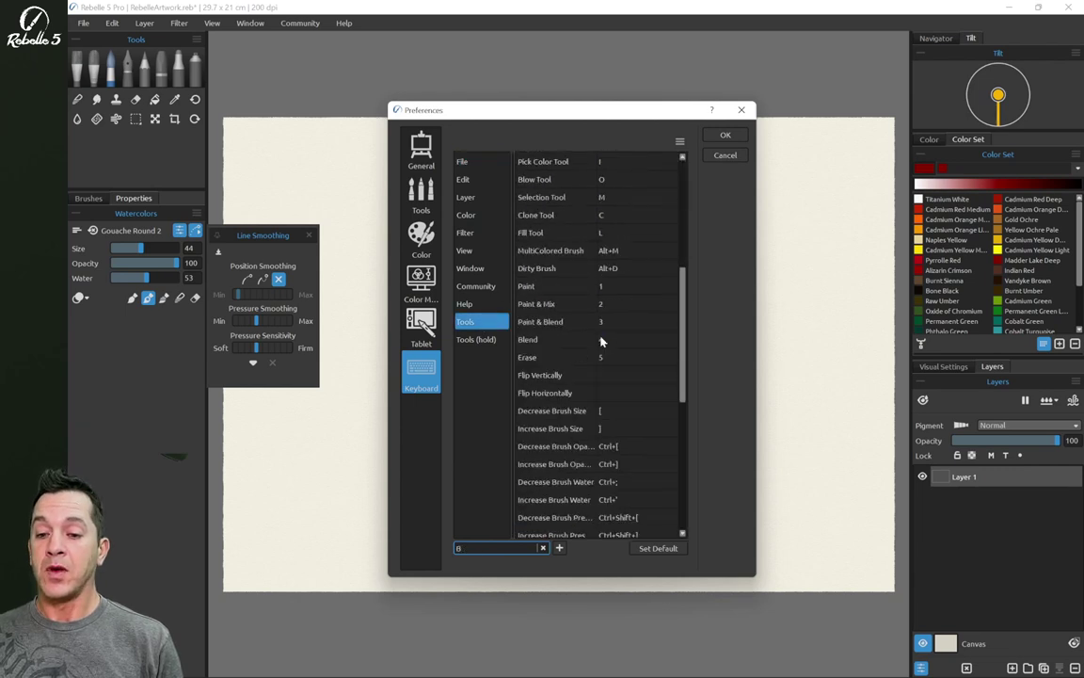
{"action": "scroll", "coordinate": [582, 359], "scroll_direction": "down", "scroll_amount": 2}
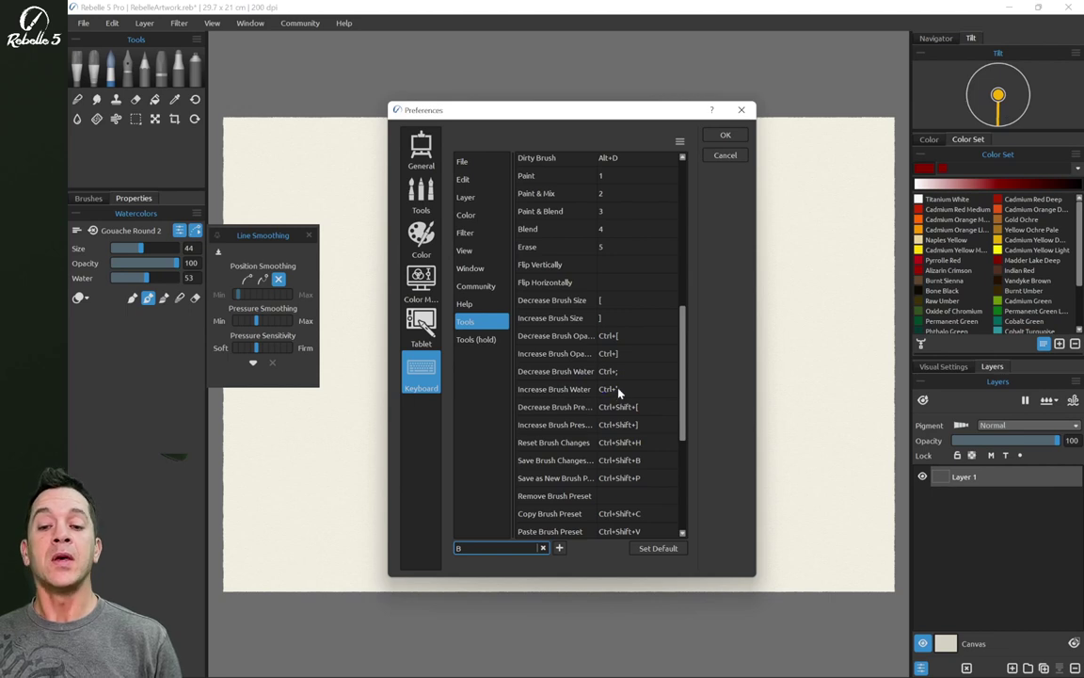
{"action": "left_click", "coordinate": [420, 193]}
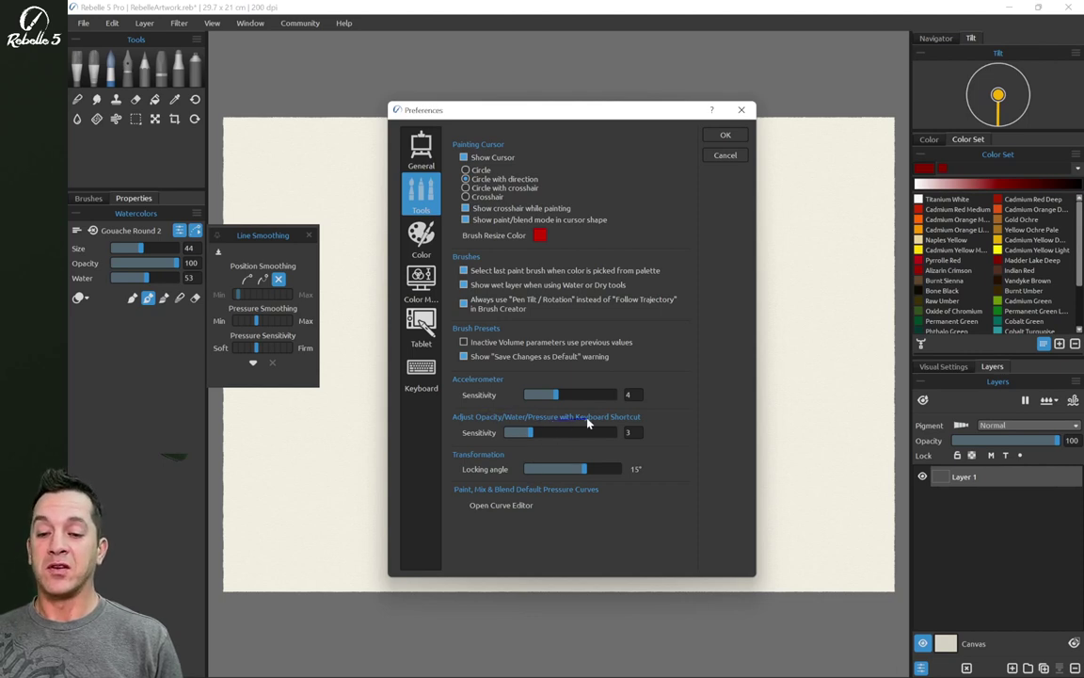
Cancel preferences, show the Navigator panel, and rotate the canvas to 20° and back to 0°
{"action": "left_click", "coordinate": [421, 372]}
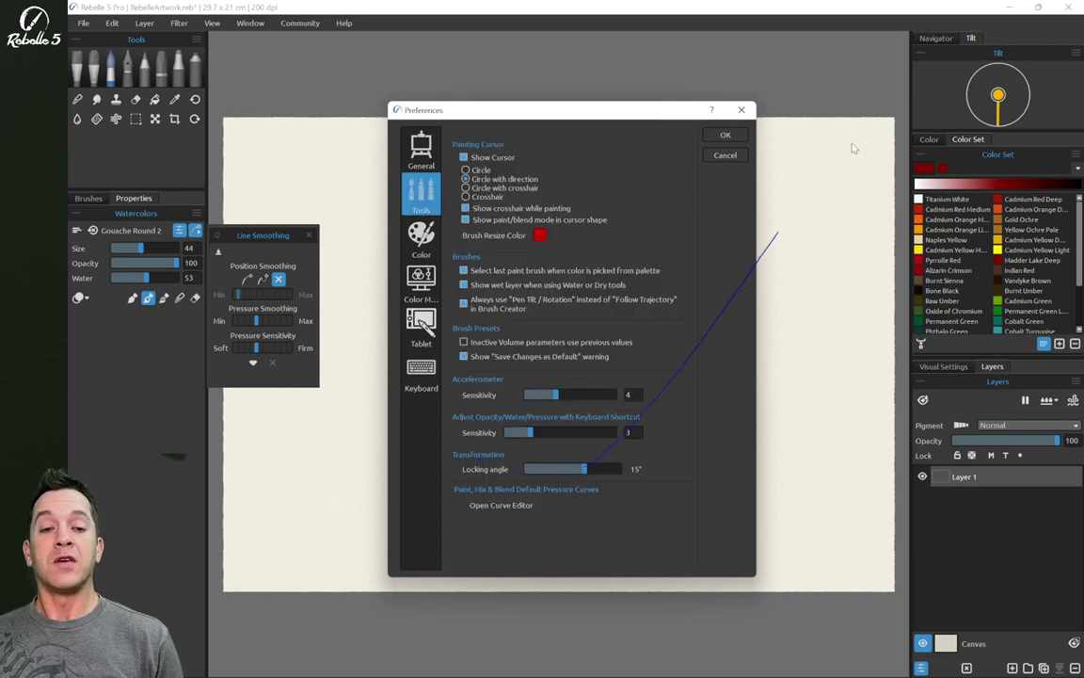
{"action": "left_click", "coordinate": [723, 152]}
{"action": "left_click", "coordinate": [936, 39]}
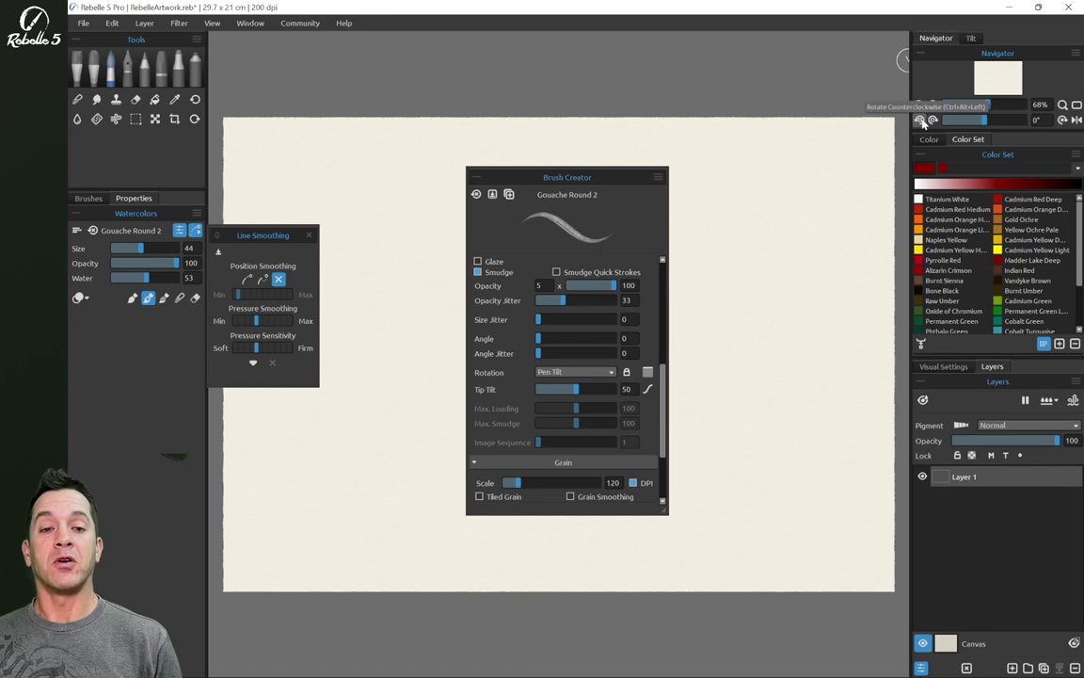
{"action": "left_click", "coordinate": [934, 120]}
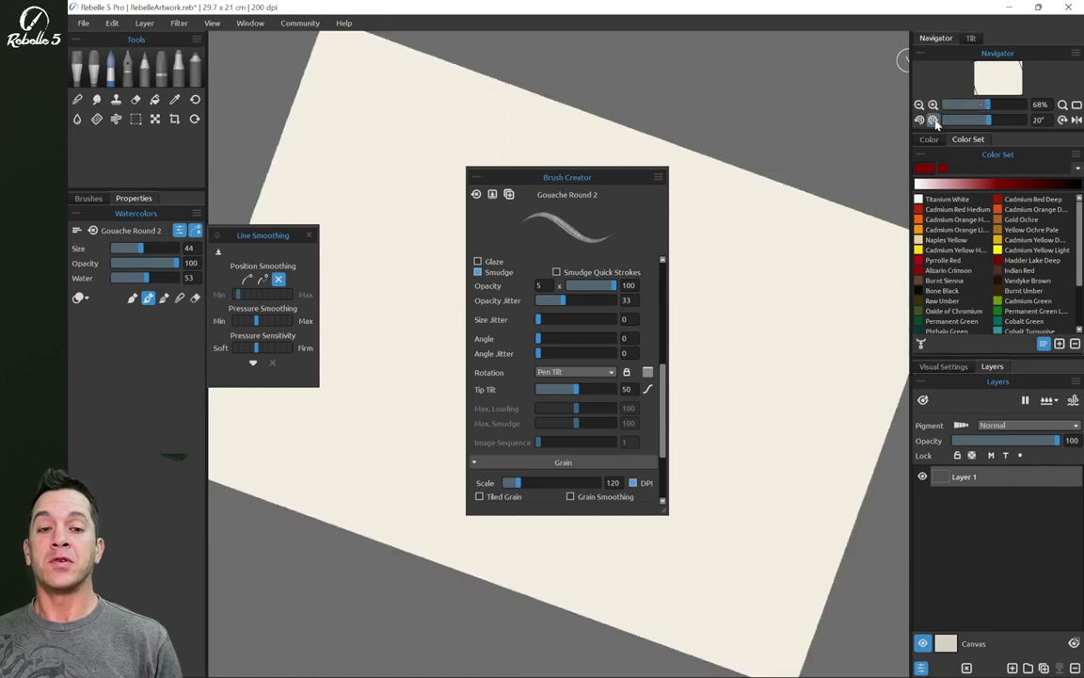
{"action": "left_click", "coordinate": [932, 120]}
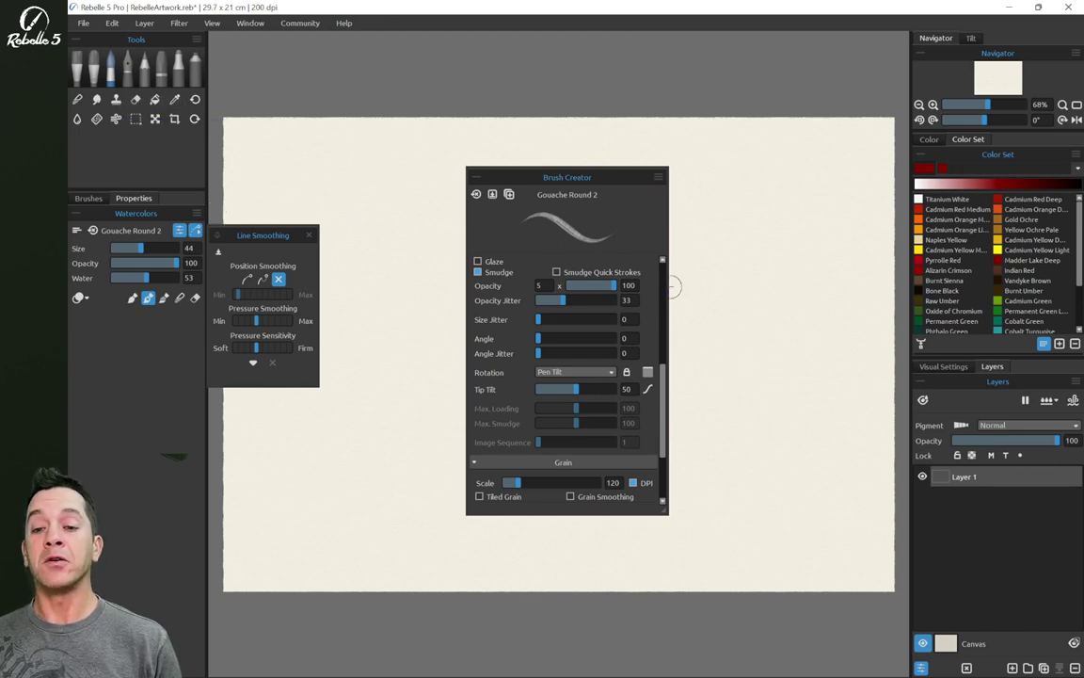
Lower the Transformation locking angle in preferences, then return it to 15°
{"action": "key", "text": "ctrl+comma"}
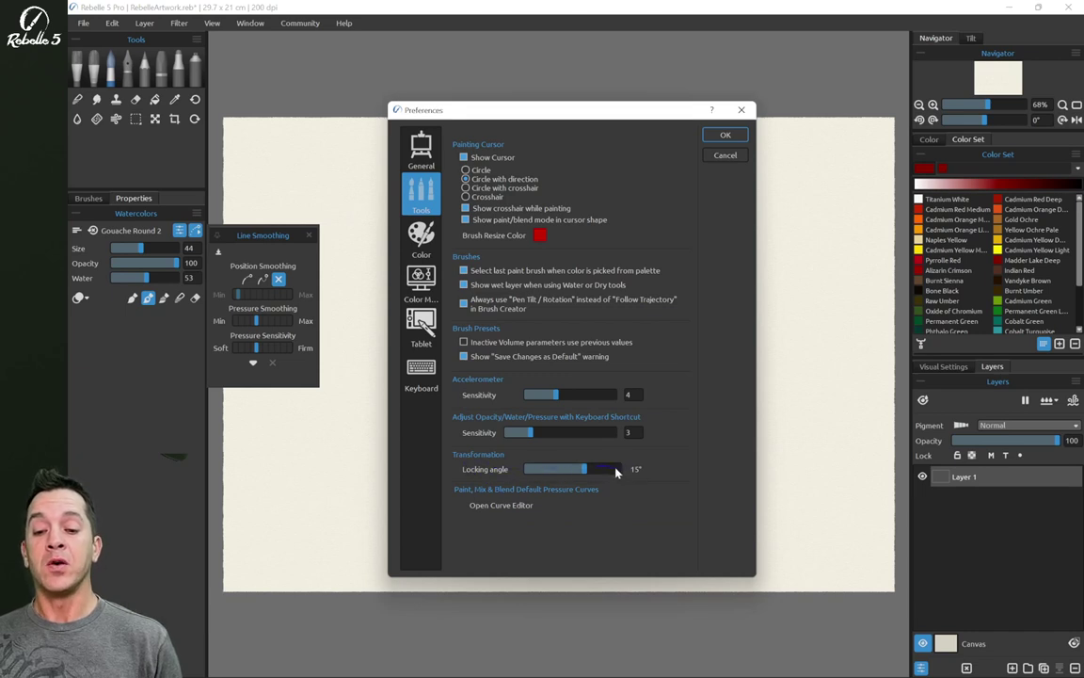
{"action": "left_click_drag", "start_coordinate": [597, 473], "coordinate": [564, 472]}
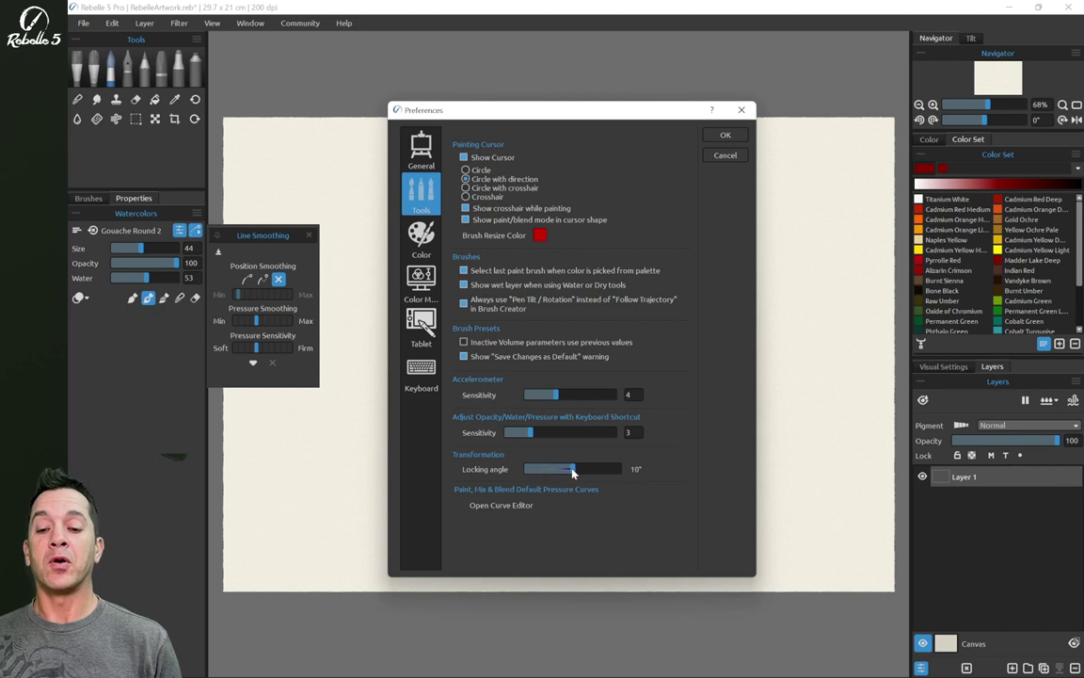
{"action": "left_click_drag", "start_coordinate": [573, 474], "coordinate": [585, 470]}
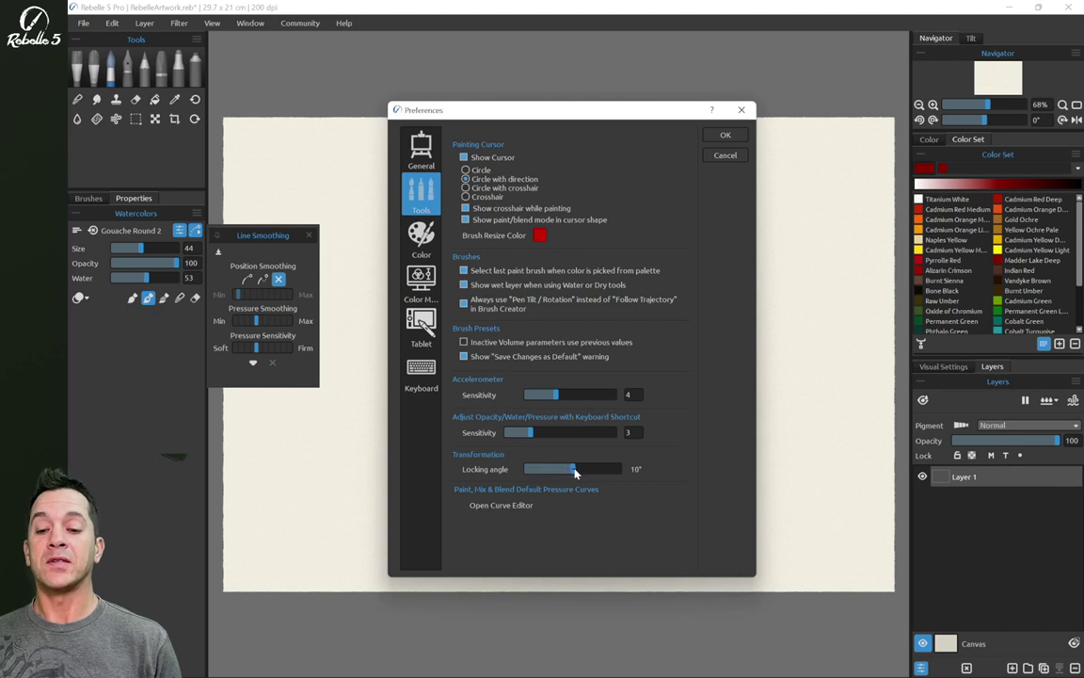
Open and widen the pressure Curve Editor, then toggle Paint & Blend between its Blend and Paint curves
{"action": "left_click", "coordinate": [502, 505]}
{"action": "left_click_drag", "start_coordinate": [578, 203], "coordinate": [591, 167]}
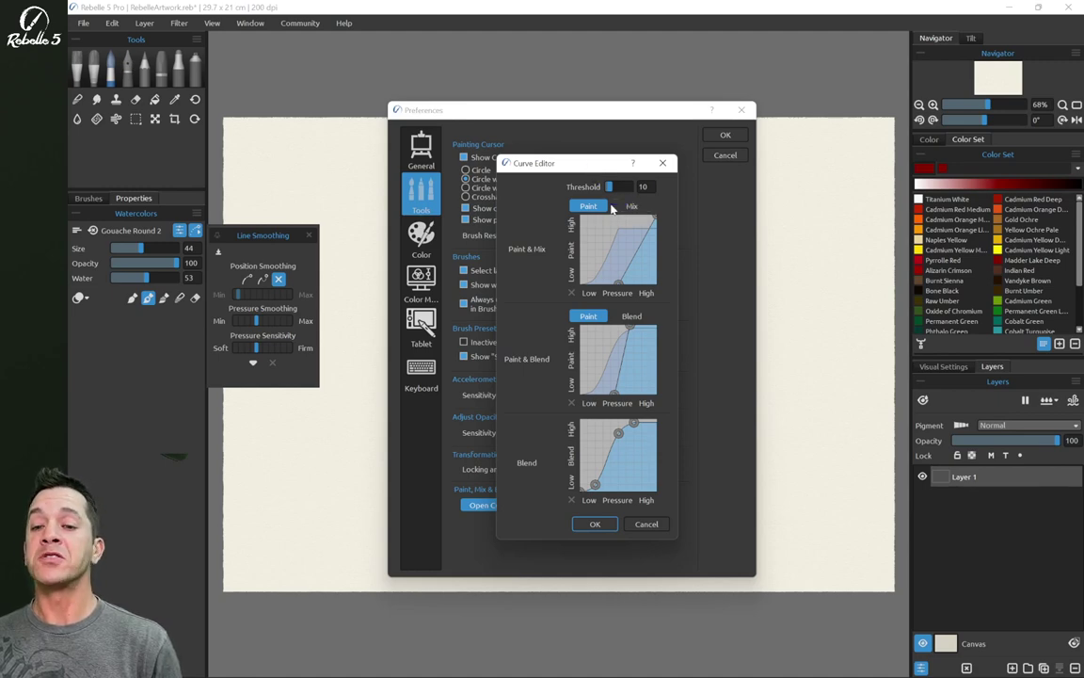
{"action": "left_click_drag", "start_coordinate": [640, 242], "coordinate": [636, 247]}
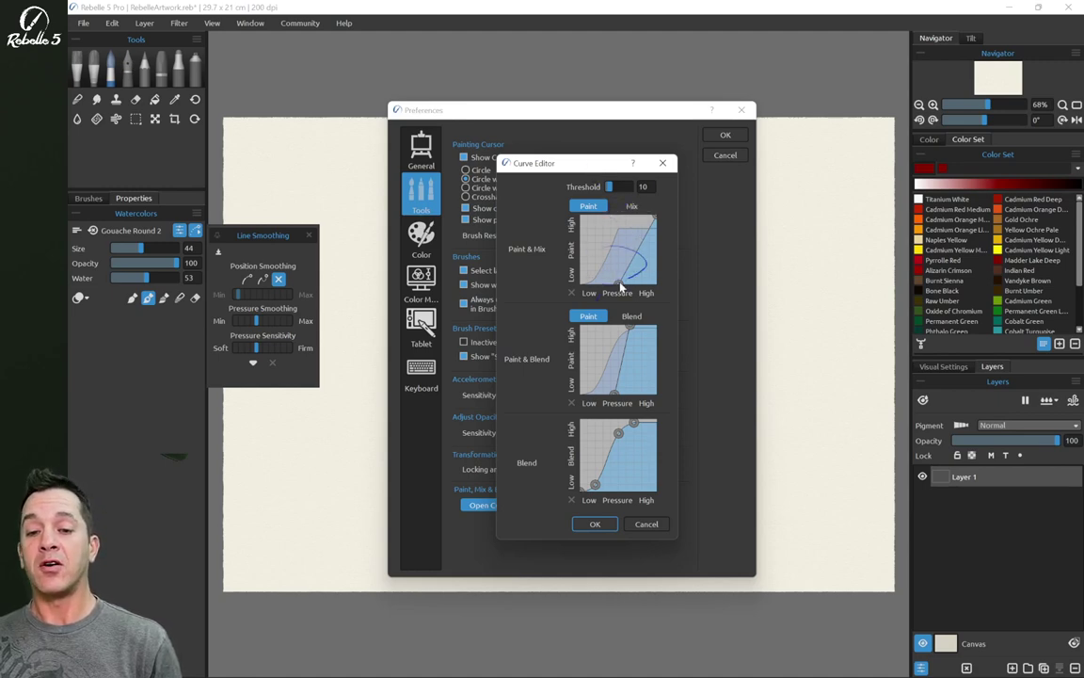
{"action": "left_click_drag", "start_coordinate": [678, 492], "coordinate": [762, 494]}
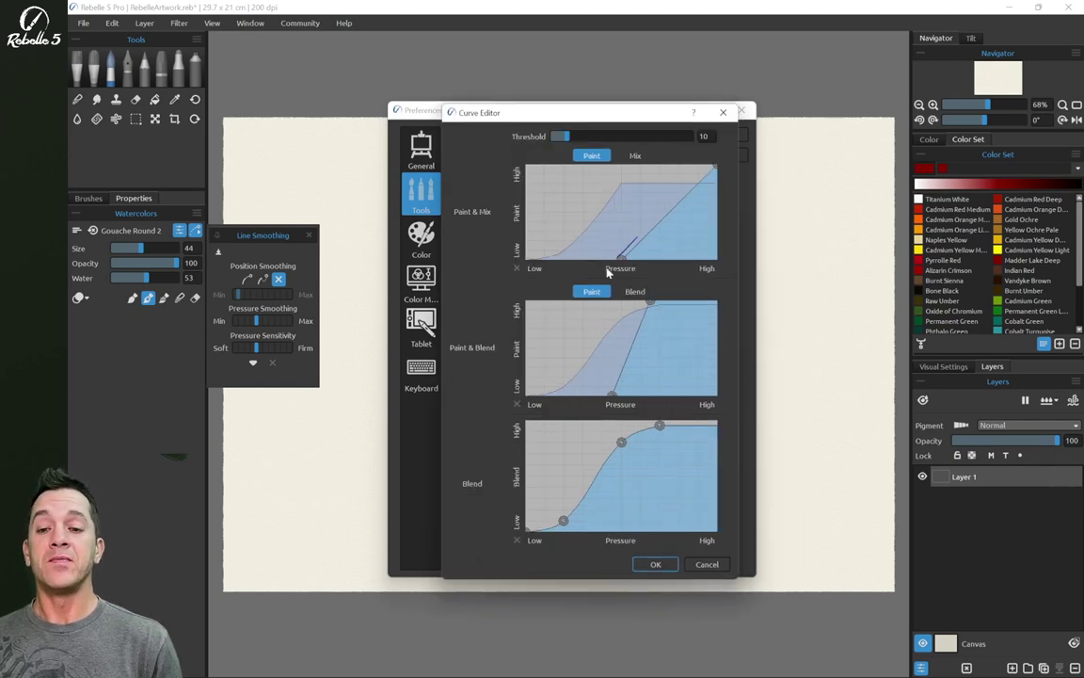
{"action": "left_click_drag", "start_coordinate": [490, 212], "coordinate": [463, 373]}
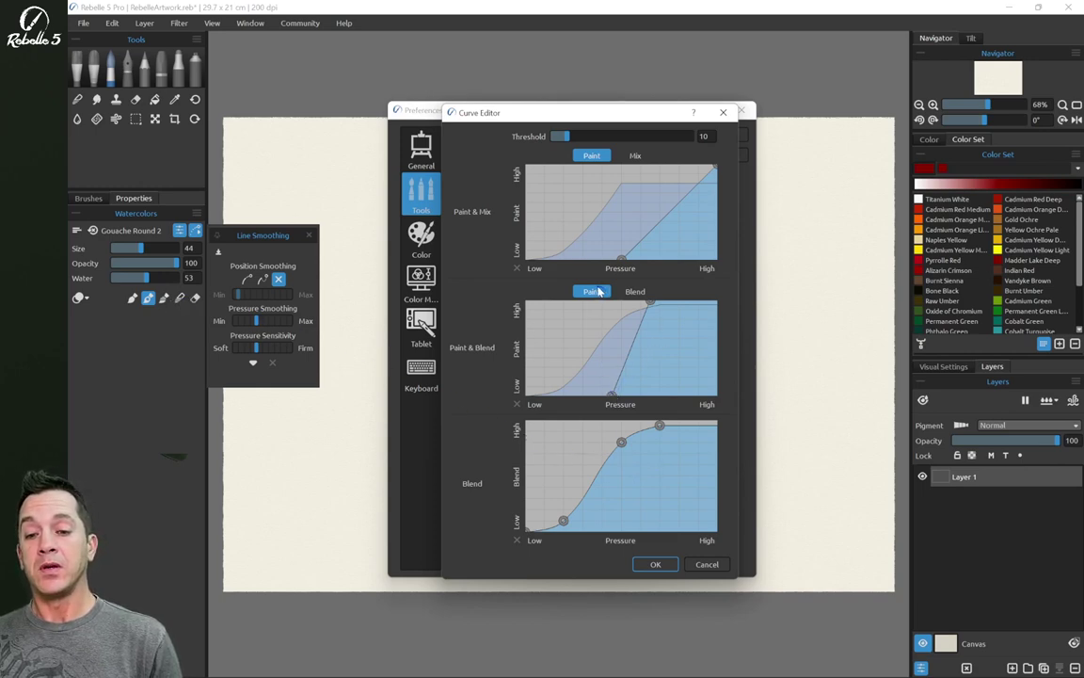
{"action": "left_click", "coordinate": [636, 292]}
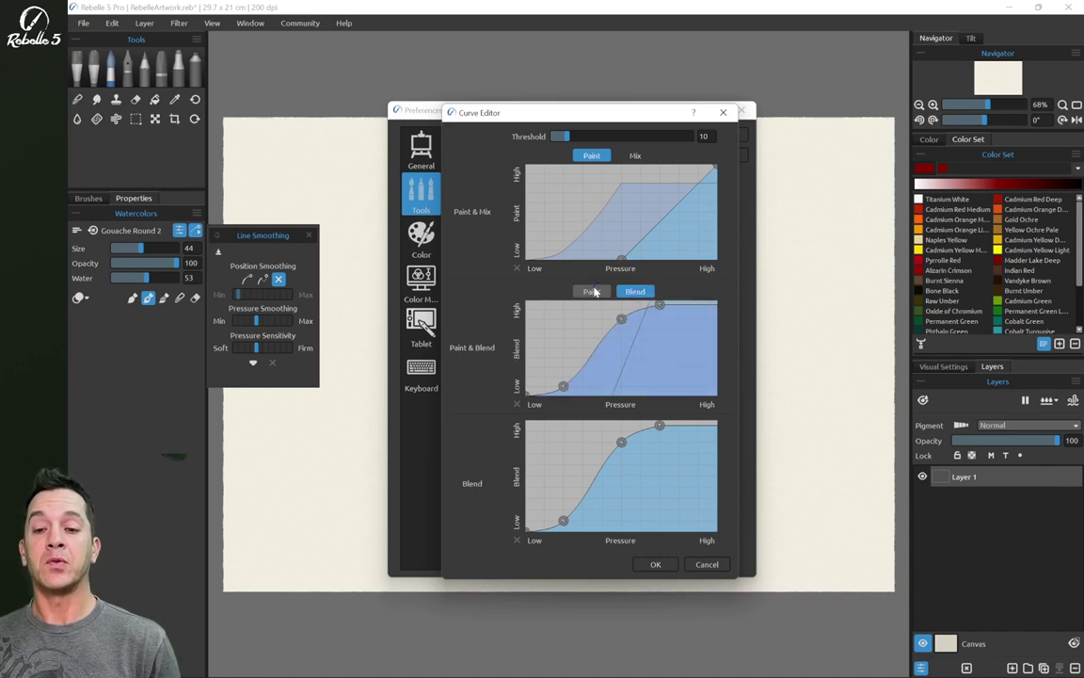
{"action": "left_click", "coordinate": [591, 292]}
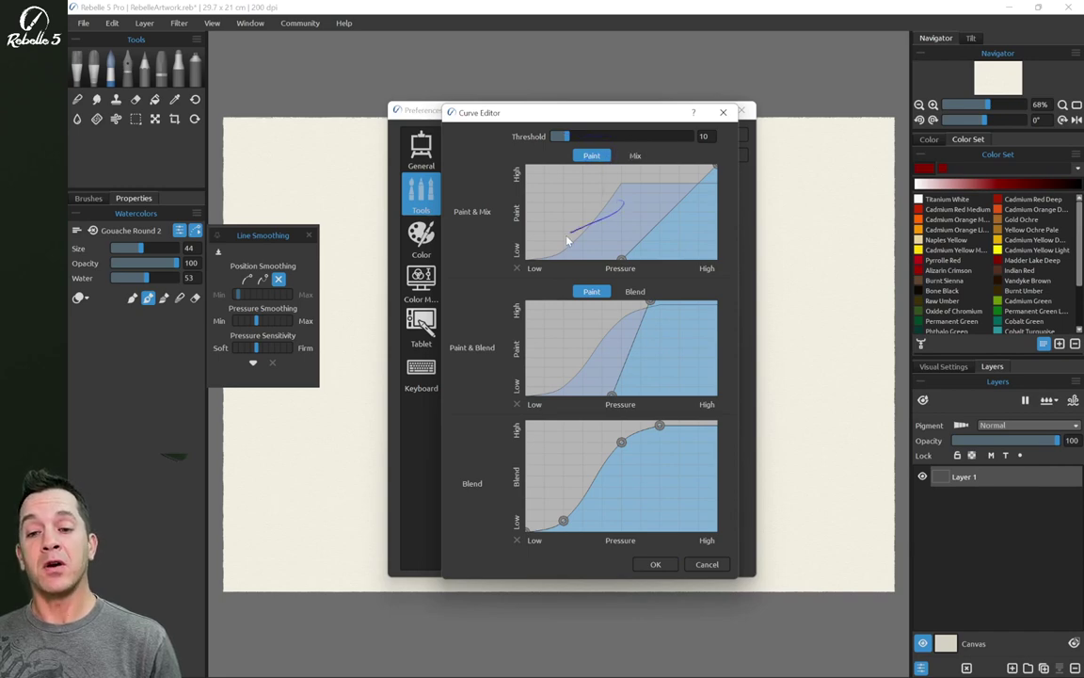
Compare the Paint & Mix graph's Mix and Paint curves, leaving it on Paint
{"action": "left_click", "coordinate": [635, 155]}
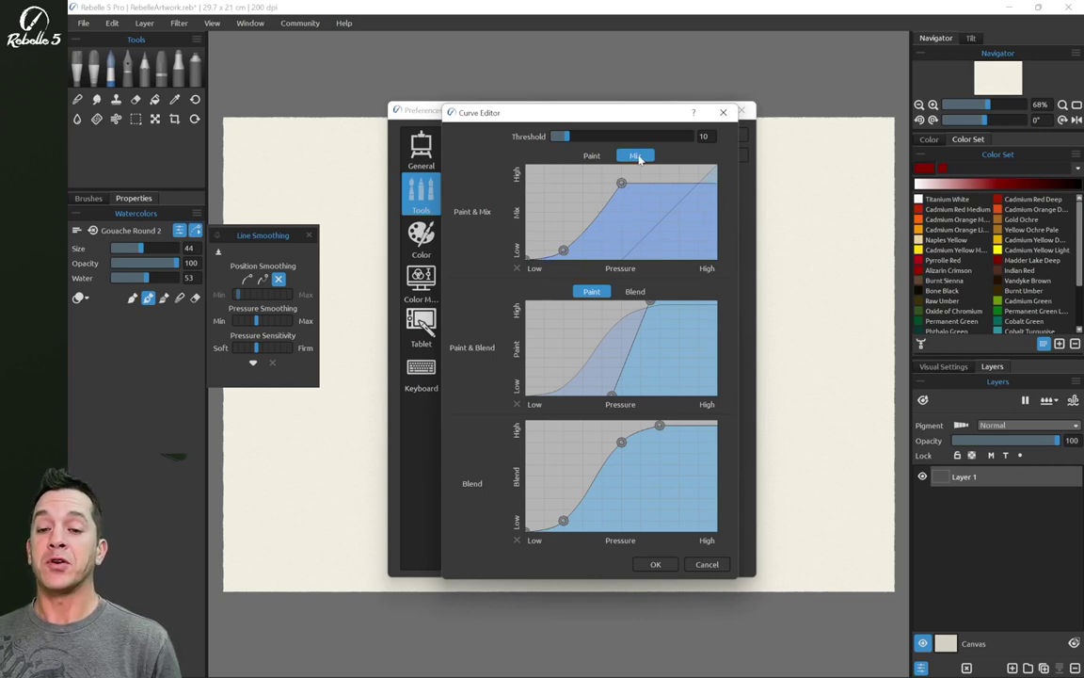
{"action": "left_click", "coordinate": [591, 155]}
{"action": "left_click", "coordinate": [635, 156]}
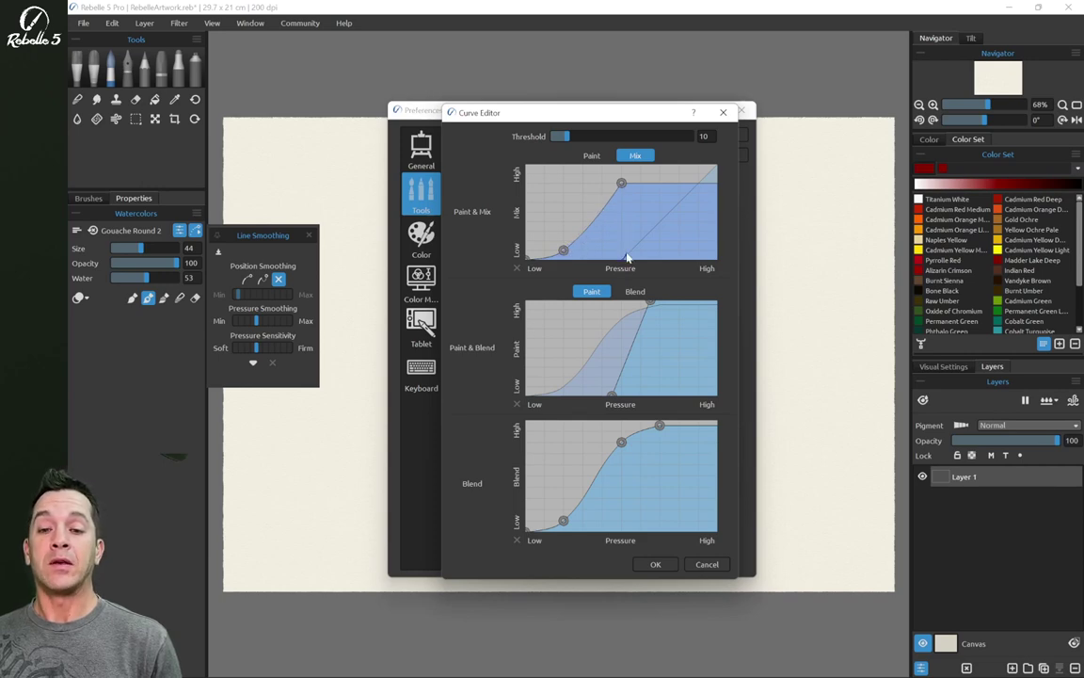
{"action": "left_click", "coordinate": [591, 156]}
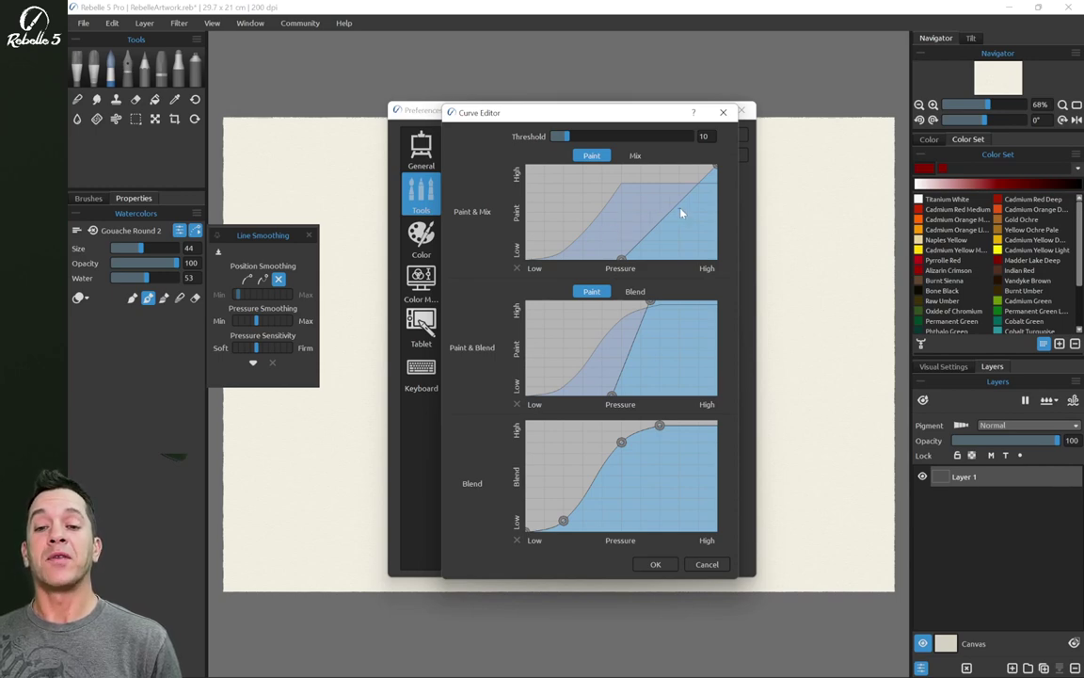
Re-enter the Threshold value as 10
{"action": "double_click", "coordinate": [701, 140]}
{"action": "key", "text": "BackSpace"}
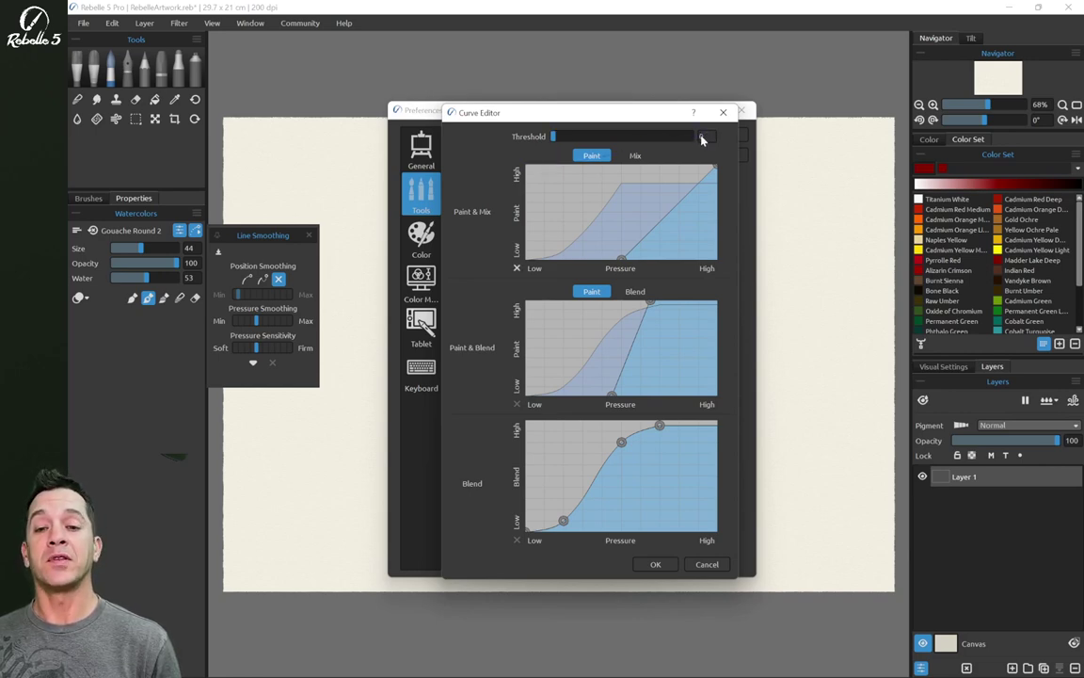
{"action": "type", "text": "10"}
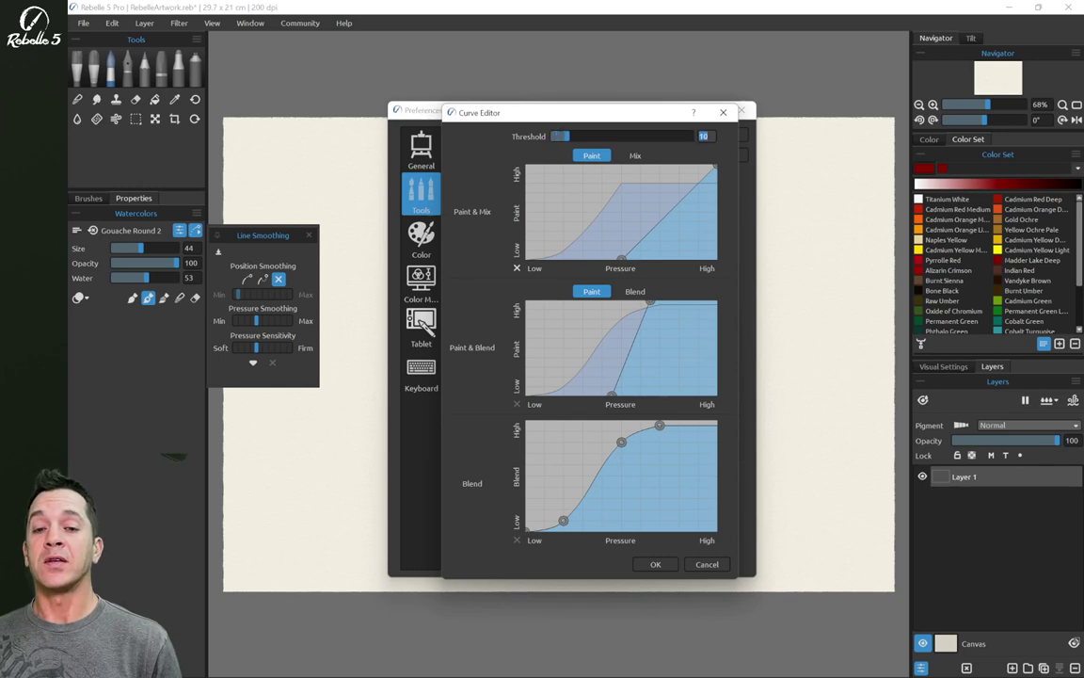
{"action": "key", "text": "Return"}
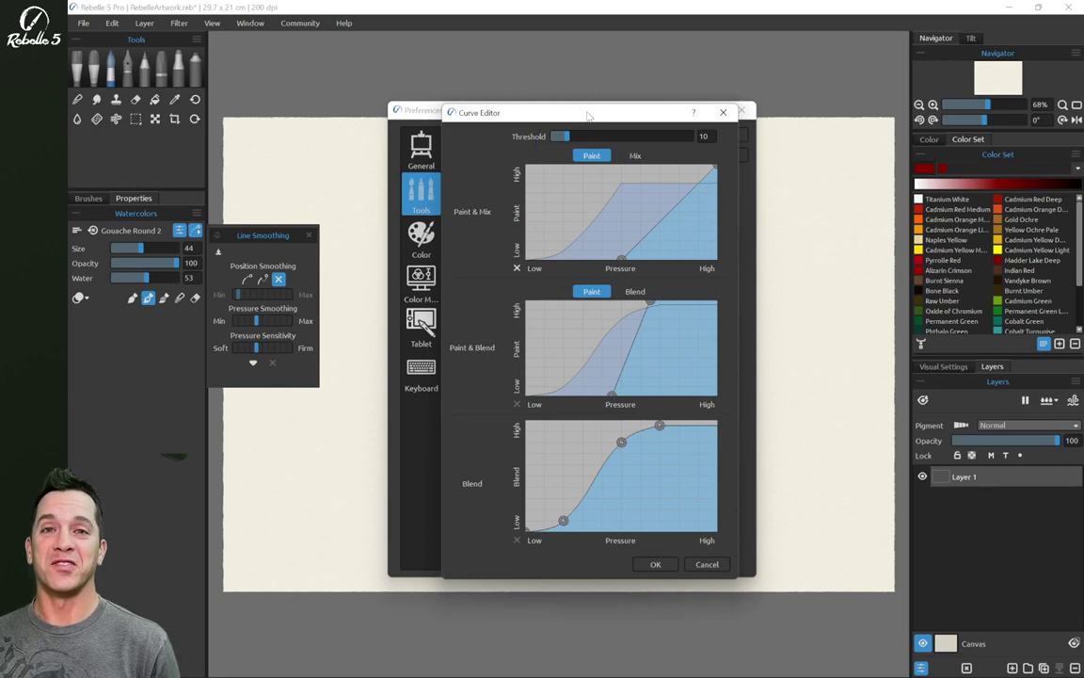
Cancel the Curve Editor, glance at the Color preferences page, and close Preferences
{"action": "left_click", "coordinate": [706, 565]}
{"action": "key", "text": "ctrl+comma"}
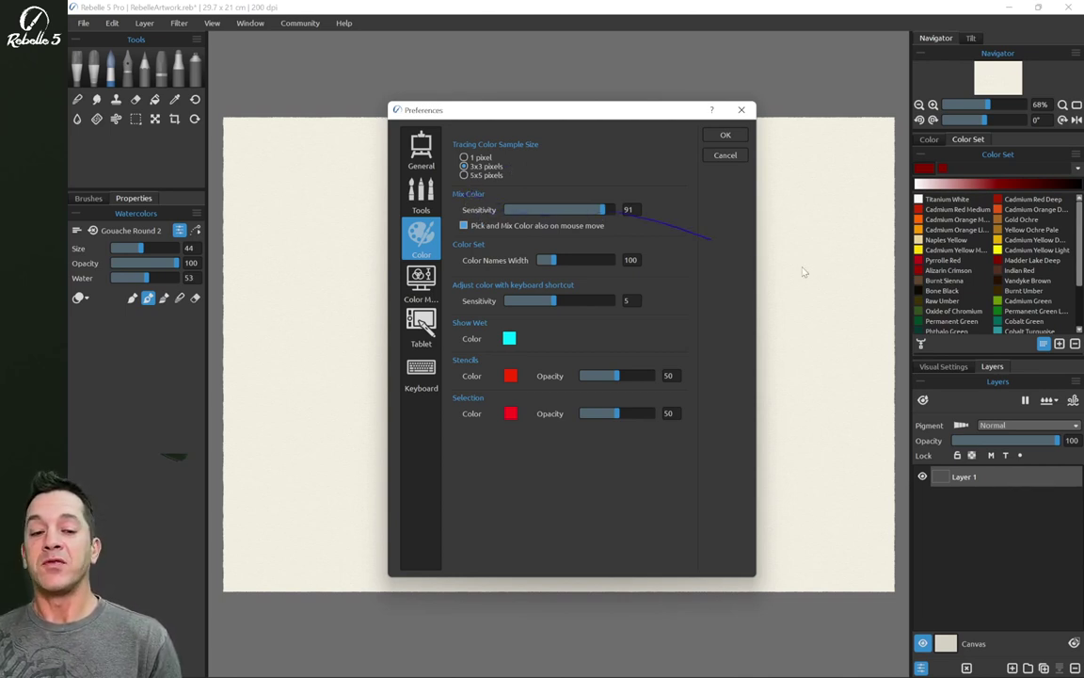
{"action": "key", "text": "Escape"}
Turn on Mix Color, close the Brush Creator, and paint red strokes in Pyrrole Red
{"action": "left_click", "coordinate": [921, 345]}
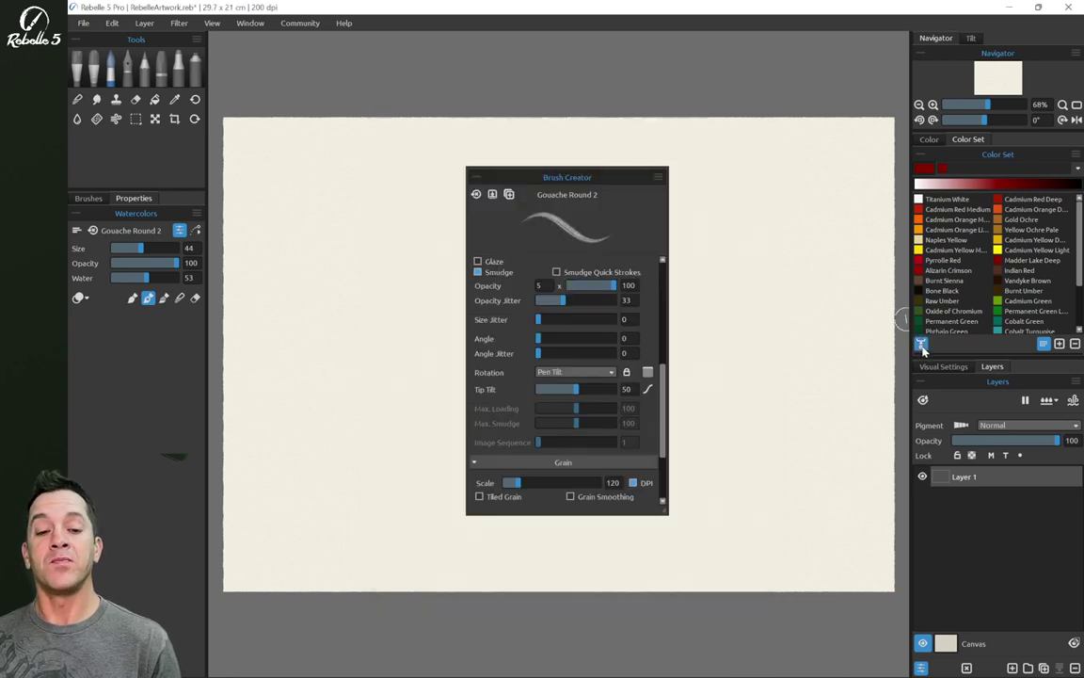
{"action": "left_click", "coordinate": [659, 179]}
{"action": "left_click", "coordinate": [659, 215]}
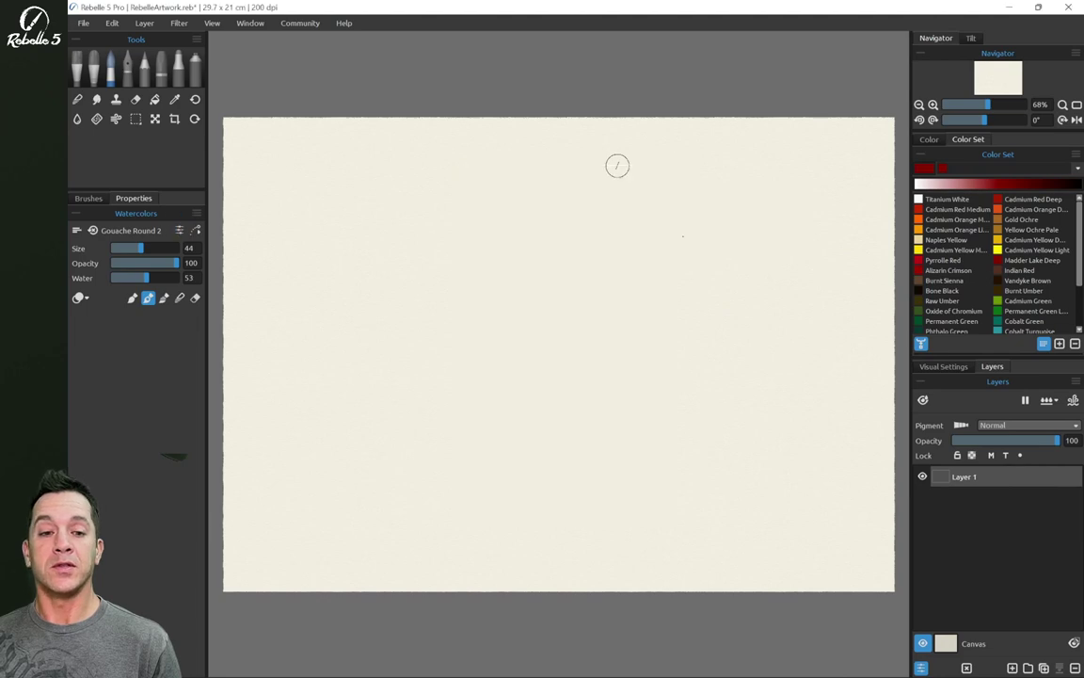
{"action": "left_click", "coordinate": [918, 259]}
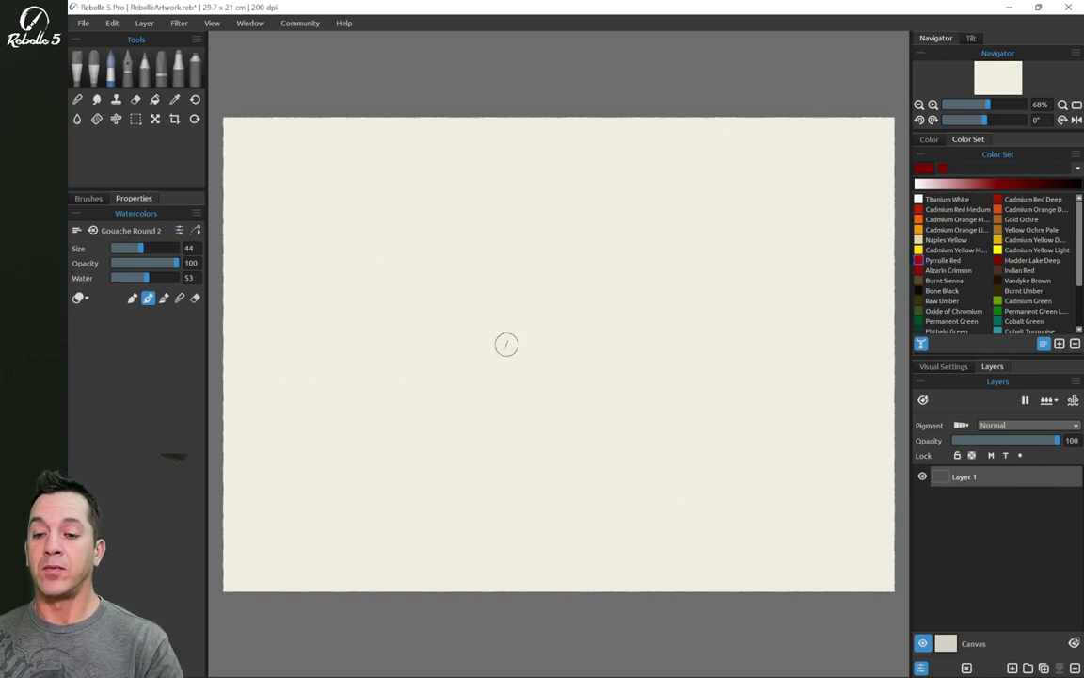
{"action": "mouse_move", "coordinate": [546, 282]}
{"action": "left_mouse_down"}
{"action": "mouse_move", "coordinate": [513, 350]}
{"action": "mouse_move", "coordinate": [570, 299]}
{"action": "mouse_move", "coordinate": [484, 356]}
{"action": "mouse_move", "coordinate": [588, 305]}
{"action": "mouse_move", "coordinate": [541, 346]}
{"action": "left_mouse_up"}
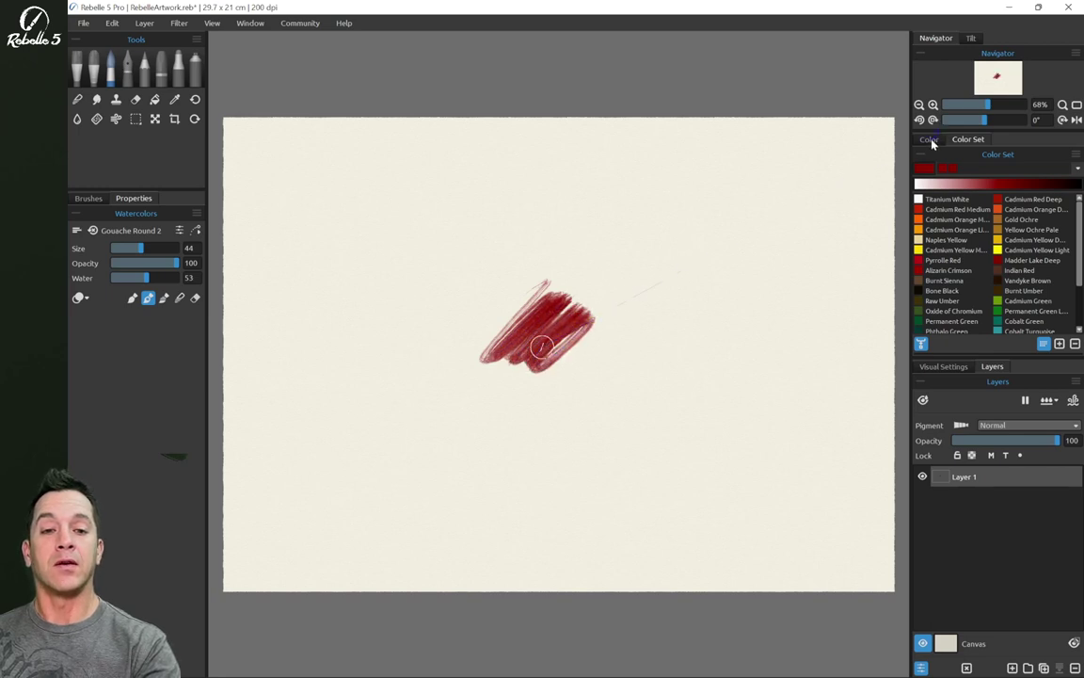
Shift the hue through crimson to magenta 315 and paint two magenta hatched strokes
{"action": "left_click", "coordinate": [929, 139]}
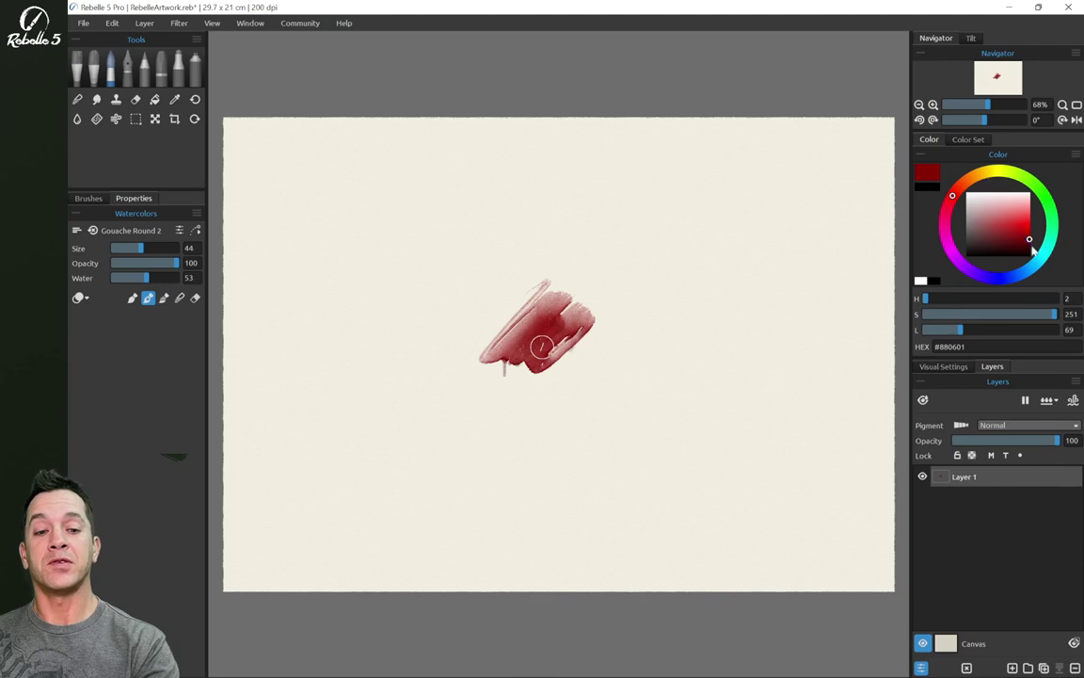
{"action": "left_click_drag", "start_coordinate": [951, 196], "coordinate": [950, 199]}
{"action": "left_click_drag", "start_coordinate": [1035, 272], "coordinate": [1030, 268]}
{"action": "left_click", "coordinate": [946, 237]}
{"action": "left_click_drag", "start_coordinate": [583, 363], "coordinate": [662, 304]}
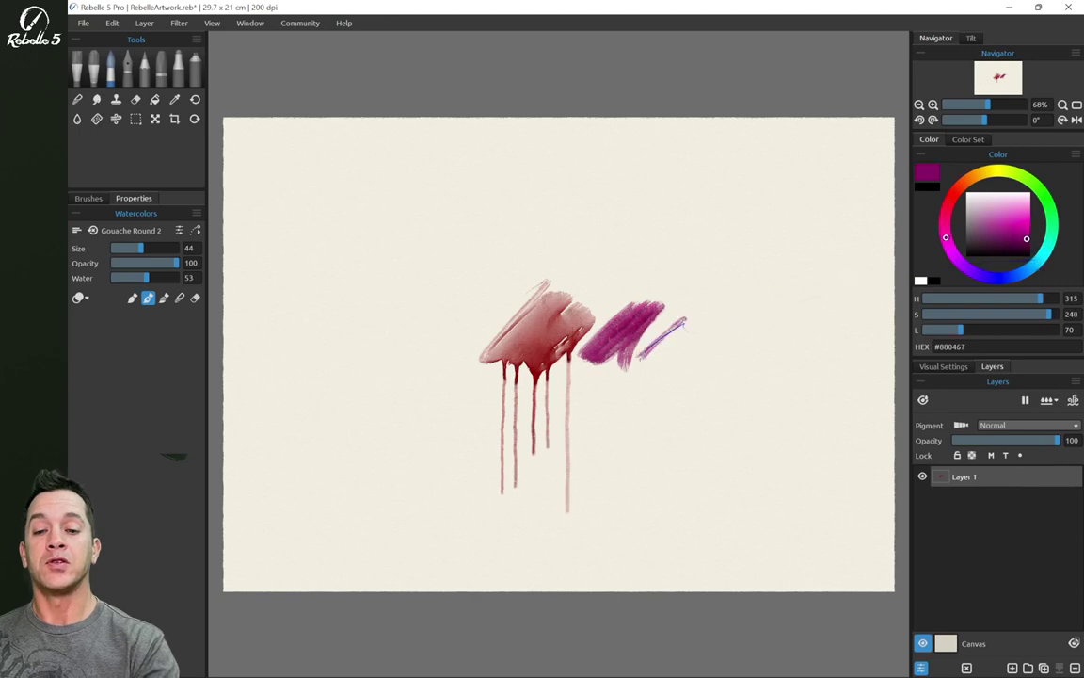
{"action": "left_click_drag", "start_coordinate": [650, 358], "coordinate": [792, 317]}
Paint purple, violet and deep-blue strokes rightward, ending with a downward blue hook, then open Preferences
{"action": "left_click", "coordinate": [951, 251]}
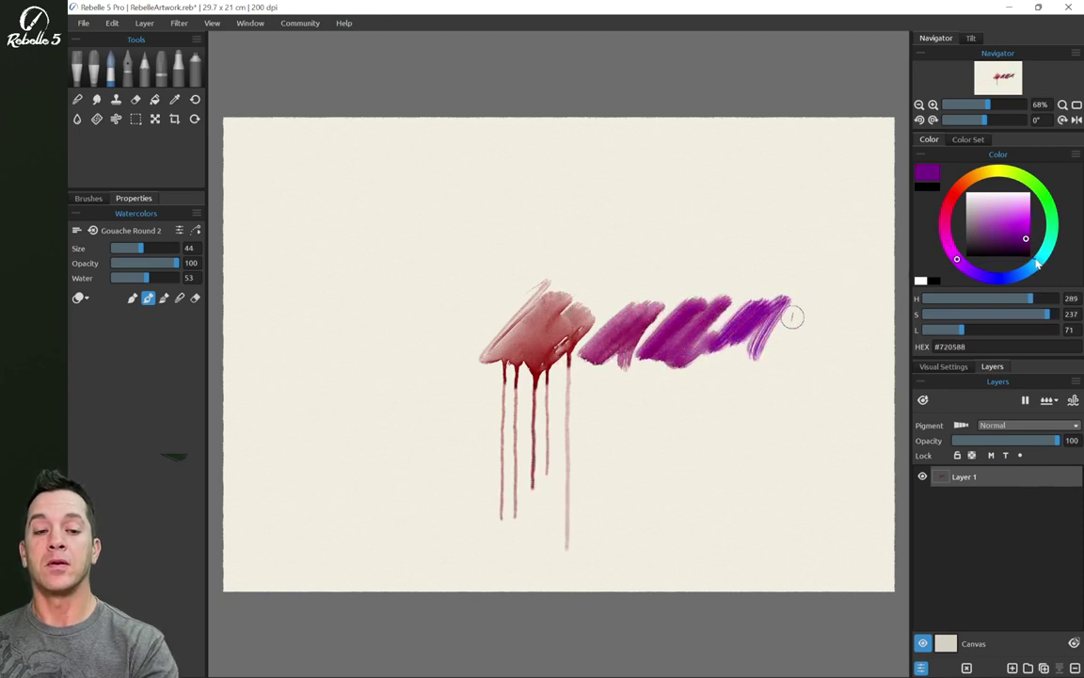
{"action": "left_click", "coordinate": [964, 266]}
{"action": "left_click_drag", "start_coordinate": [773, 355], "coordinate": [838, 303]}
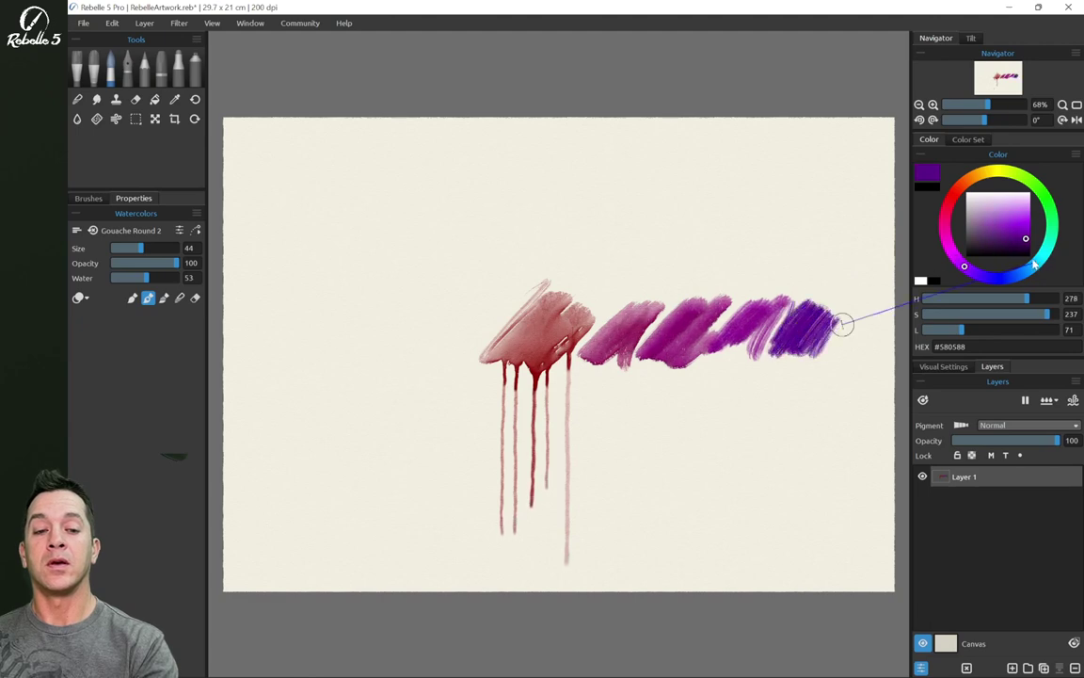
{"action": "left_click", "coordinate": [981, 274]}
{"action": "left_click_drag", "start_coordinate": [781, 356], "coordinate": [864, 311]}
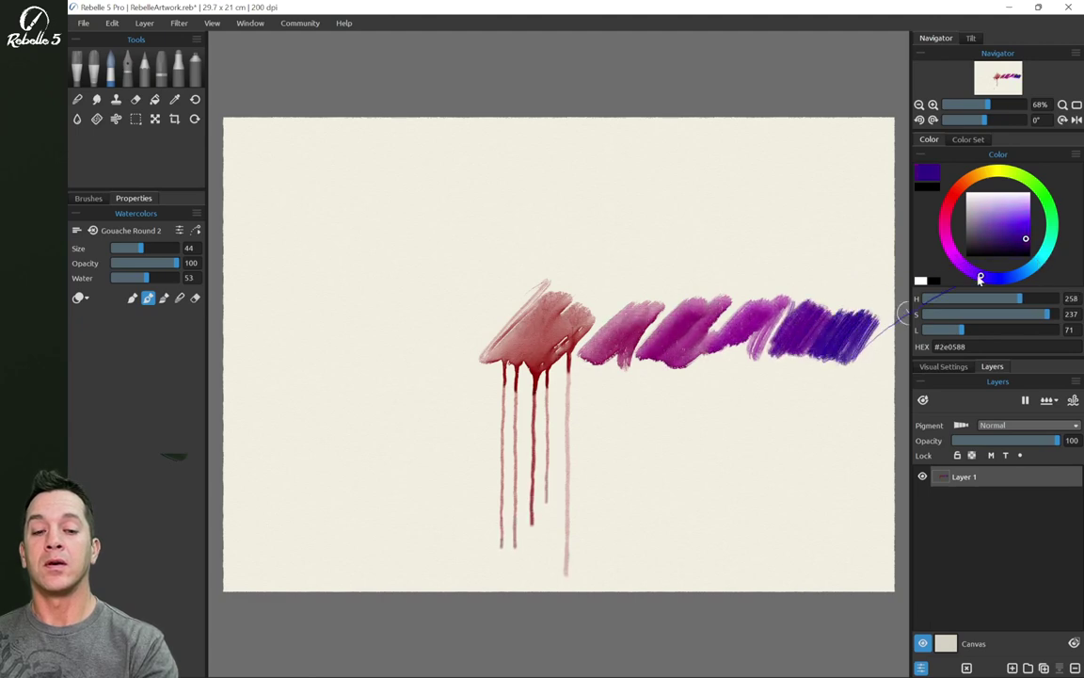
{"action": "left_click", "coordinate": [998, 277]}
{"action": "mouse_move", "coordinate": [847, 358]}
{"action": "left_mouse_down"}
{"action": "mouse_move", "coordinate": [859, 332]}
{"action": "mouse_move", "coordinate": [817, 437]}
{"action": "left_mouse_up"}
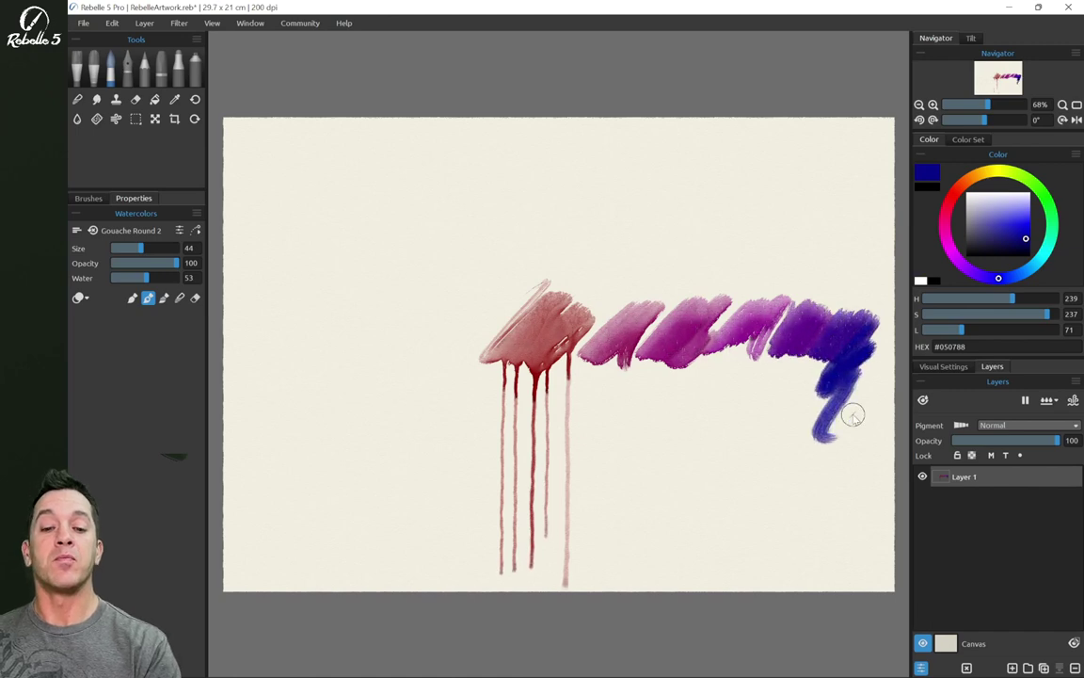
{"action": "key", "text": "ctrl+comma"}
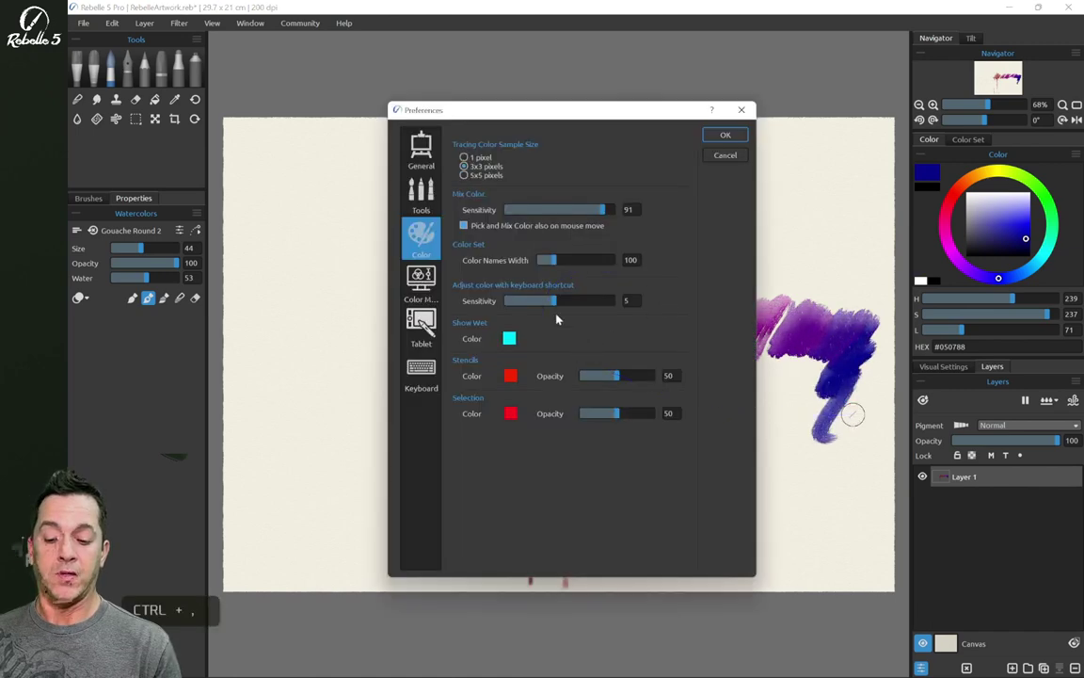
Lower Mix Color sensitivity to 11 and apply the preferences
{"action": "double_click", "coordinate": [629, 209]}
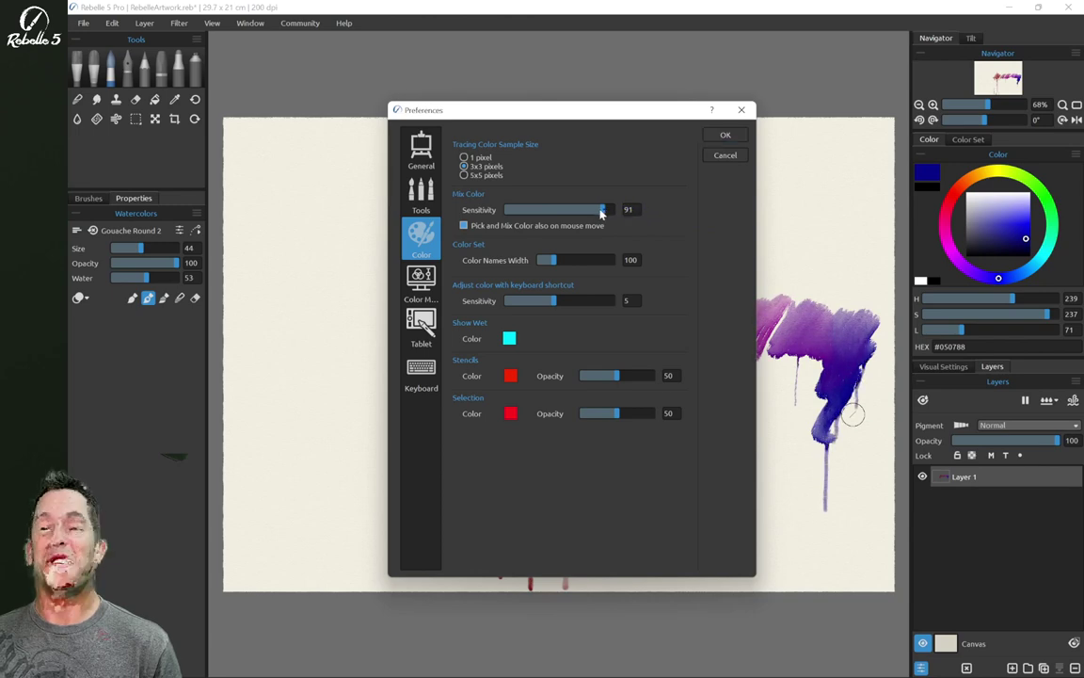
{"action": "left_click_drag", "start_coordinate": [596, 210], "coordinate": [510, 210]}
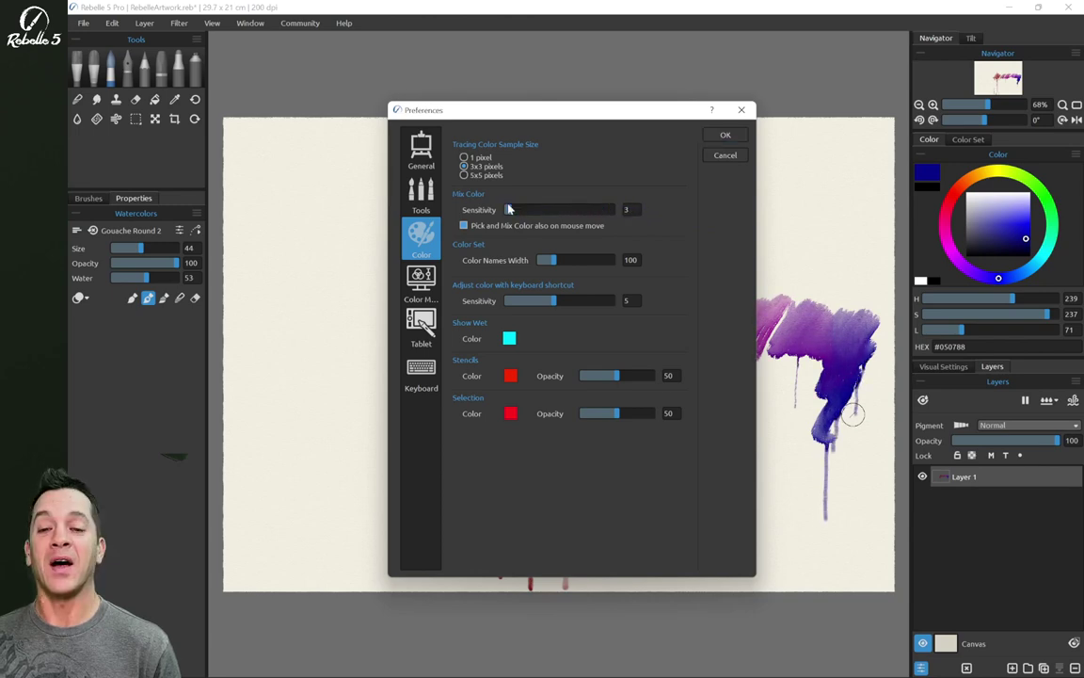
{"action": "left_click", "coordinate": [728, 135]}
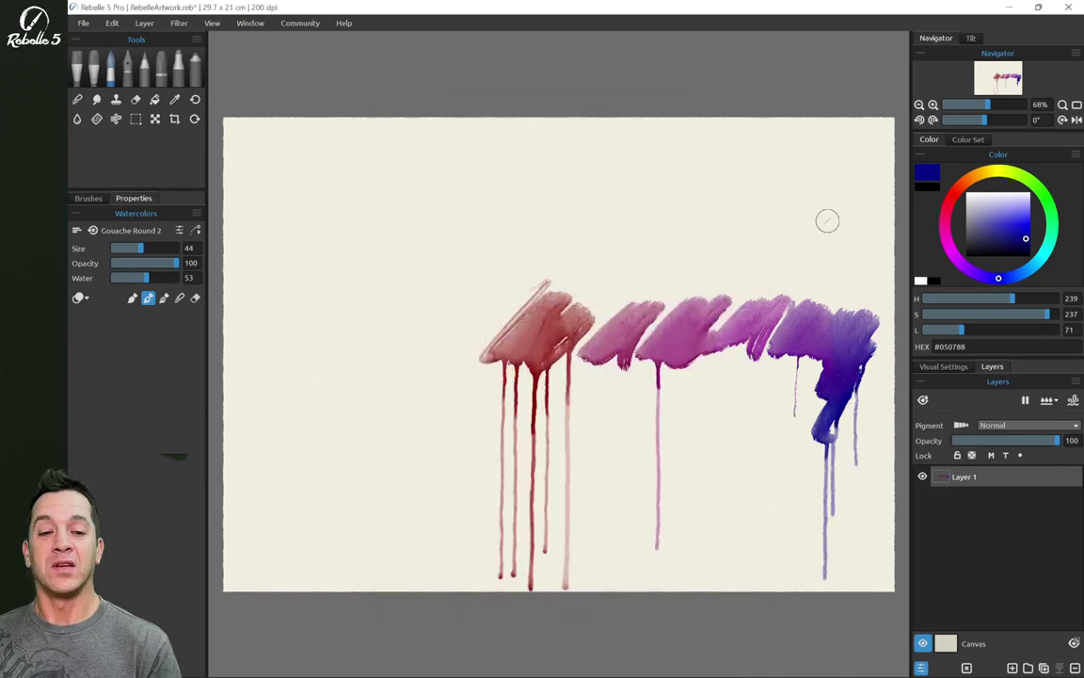
Paint mint-green and yellow-green zigzag strokes above the row
{"action": "left_click", "coordinate": [1026, 270]}
{"action": "left_click", "coordinate": [1052, 231]}
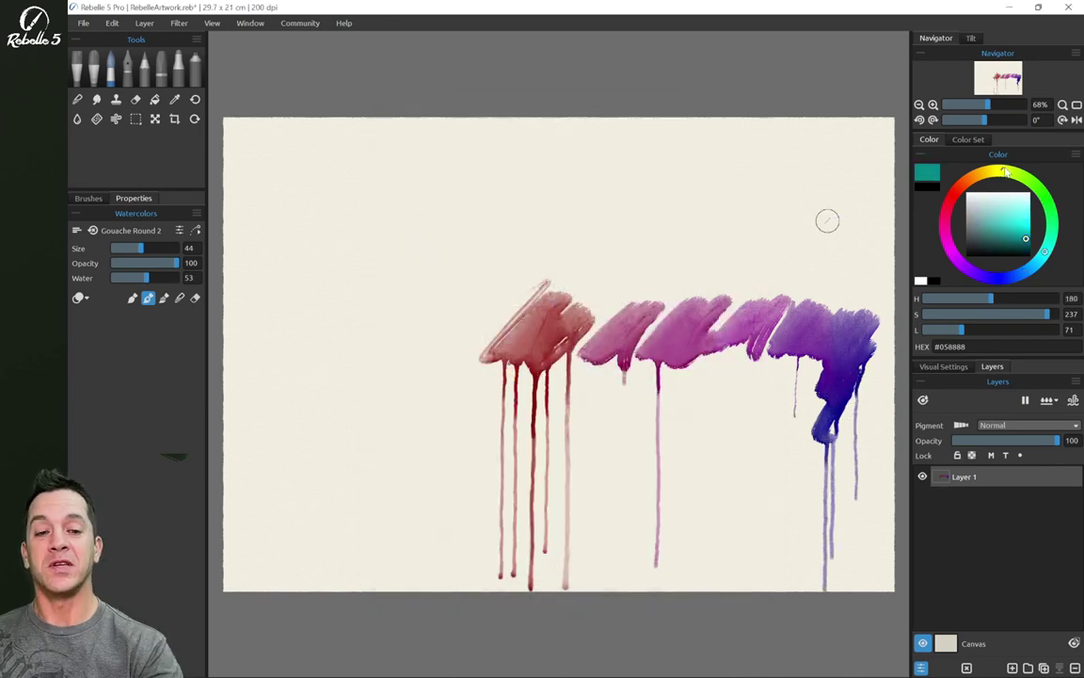
{"action": "mouse_move", "coordinate": [743, 273]}
{"action": "left_mouse_down"}
{"action": "mouse_move", "coordinate": [730, 266]}
{"action": "mouse_move", "coordinate": [798, 227]}
{"action": "left_mouse_up"}
{"action": "left_click", "coordinate": [1030, 179]}
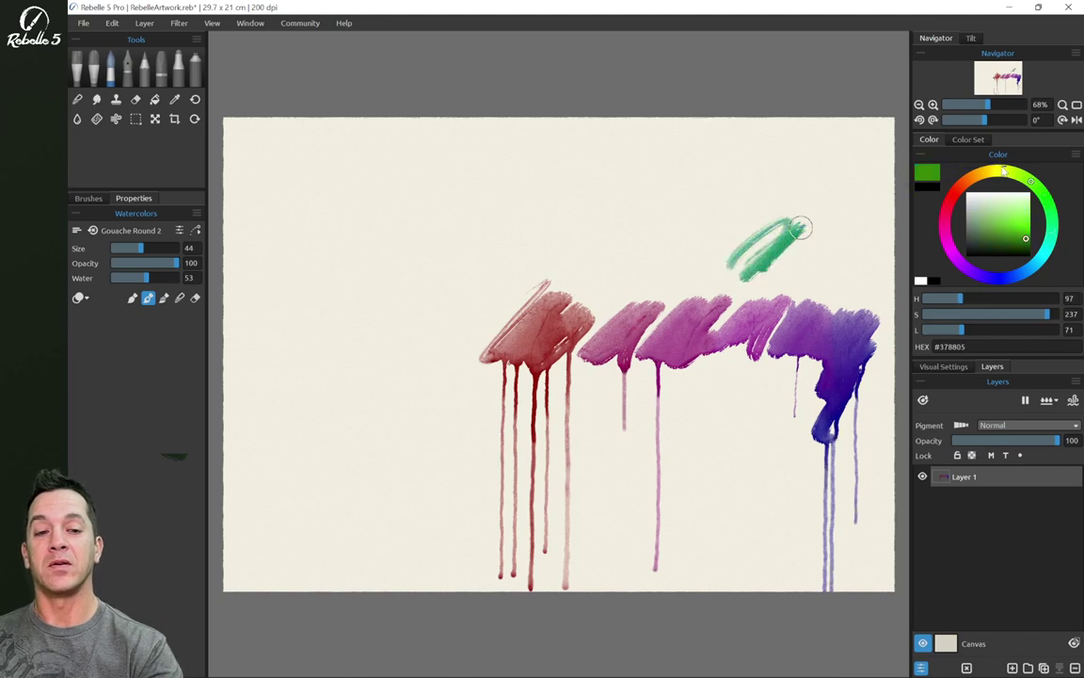
{"action": "left_click", "coordinate": [1015, 173]}
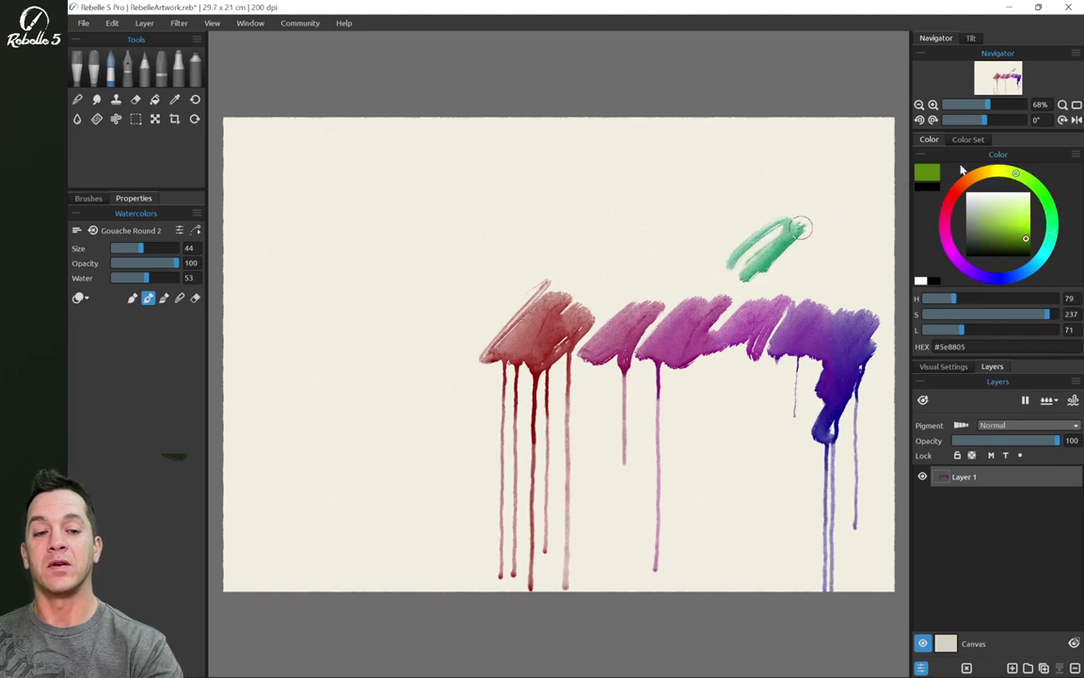
{"action": "mouse_move", "coordinate": [565, 278]}
{"action": "left_mouse_down"}
{"action": "mouse_move", "coordinate": [632, 229]}
{"action": "mouse_move", "coordinate": [508, 273]}
{"action": "mouse_move", "coordinate": [673, 212]}
{"action": "left_mouse_up"}
Extend the zigzag with olive and brown strokes, then reopen the colour preferences
{"action": "left_click", "coordinate": [996, 170]}
{"action": "mouse_move", "coordinate": [673, 211]}
{"action": "left_mouse_down"}
{"action": "mouse_move", "coordinate": [620, 265]}
{"action": "mouse_move", "coordinate": [691, 256]}
{"action": "left_mouse_up"}
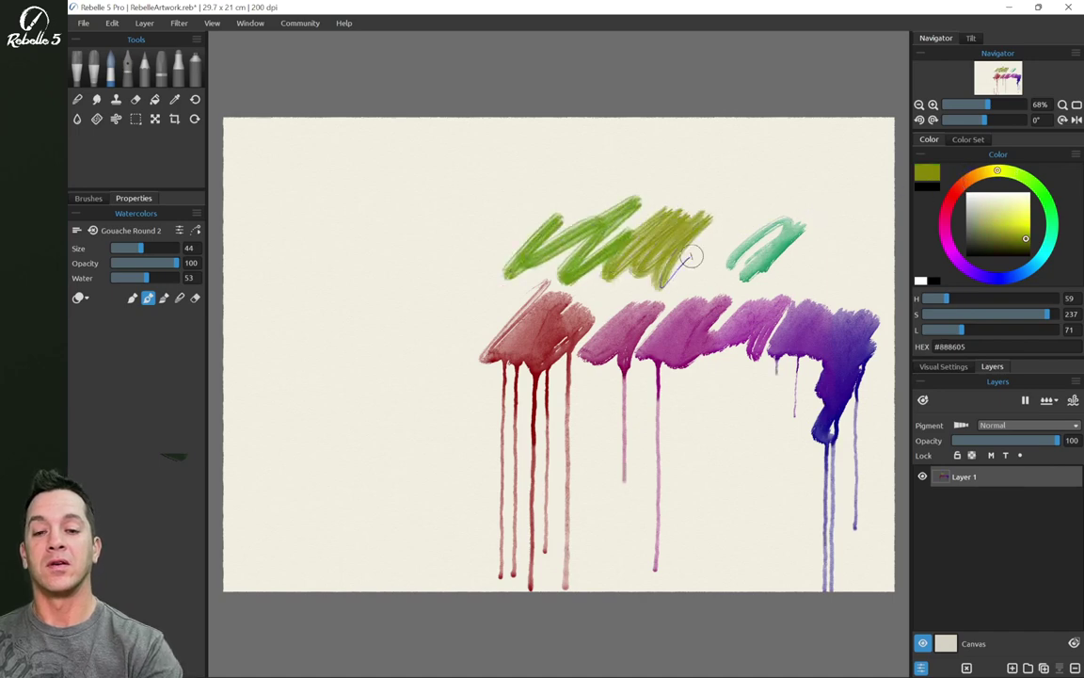
{"action": "left_click", "coordinate": [969, 178]}
{"action": "mouse_move", "coordinate": [757, 217]}
{"action": "left_mouse_down"}
{"action": "mouse_move", "coordinate": [715, 273]}
{"action": "mouse_move", "coordinate": [736, 279]}
{"action": "left_mouse_up"}
{"action": "key", "text": "ctrl+k"}
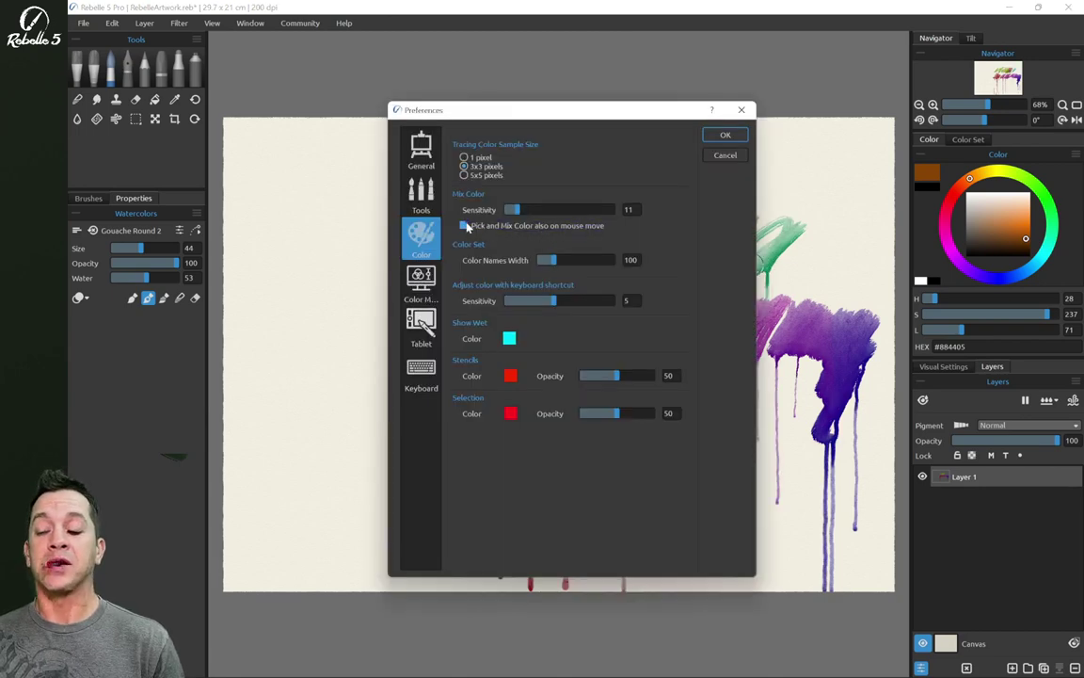
Pick a dusty pink from the painting with the H colour picker
{"action": "left_click", "coordinate": [725, 134]}
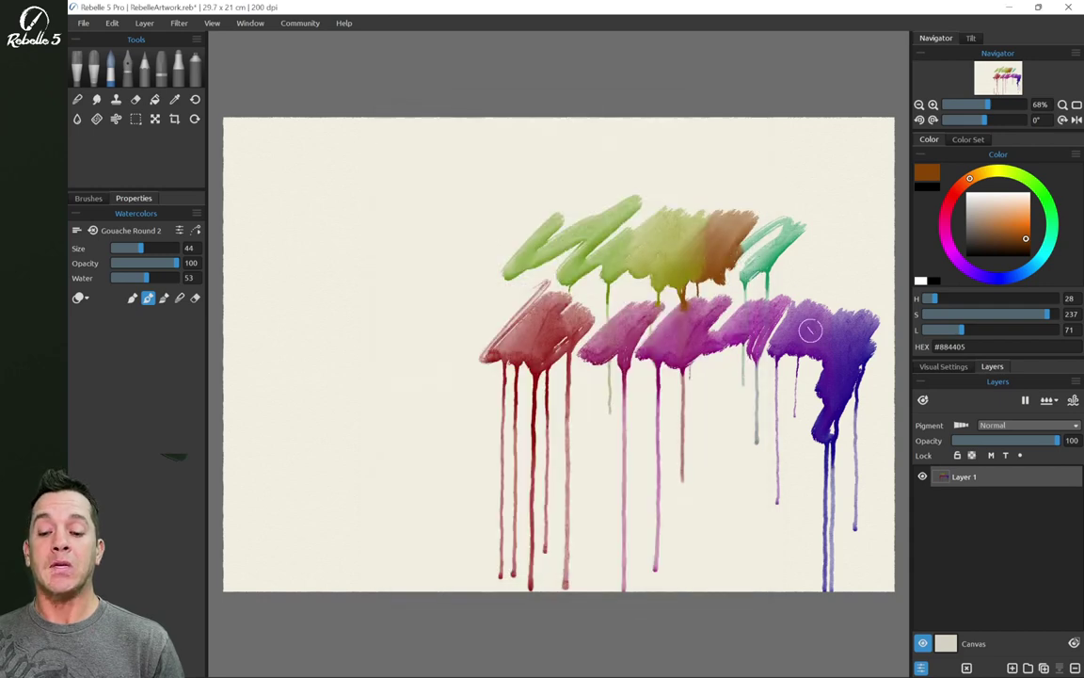
{"action": "key", "text": "h"}
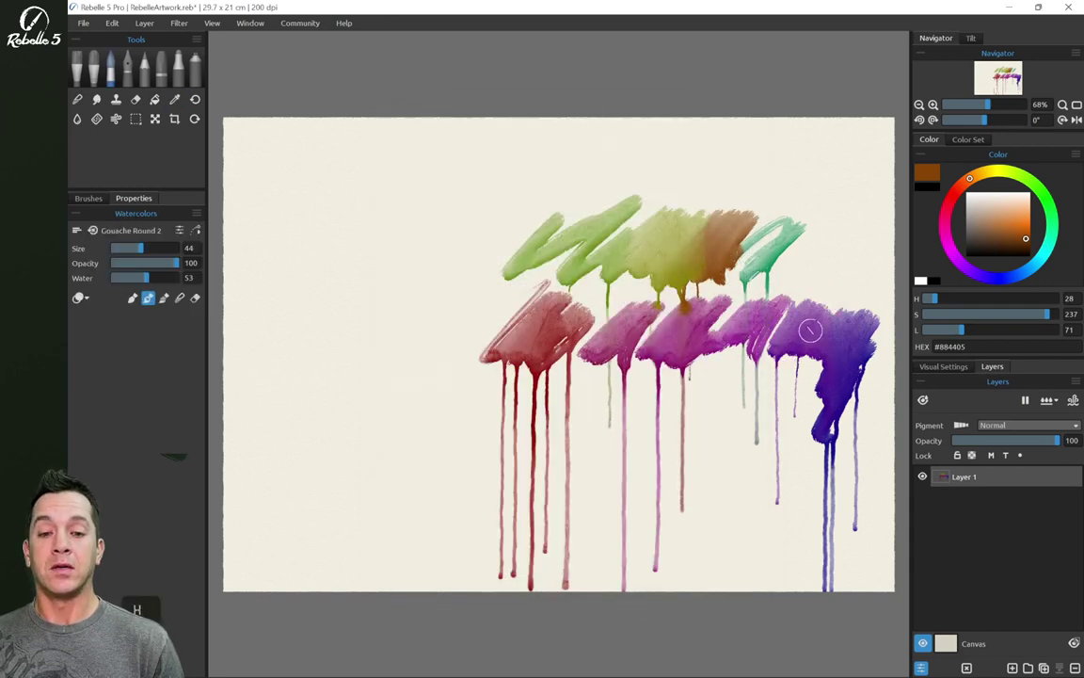
{"action": "key", "text": "h"}
{"action": "key", "text": "ctrl+k"}
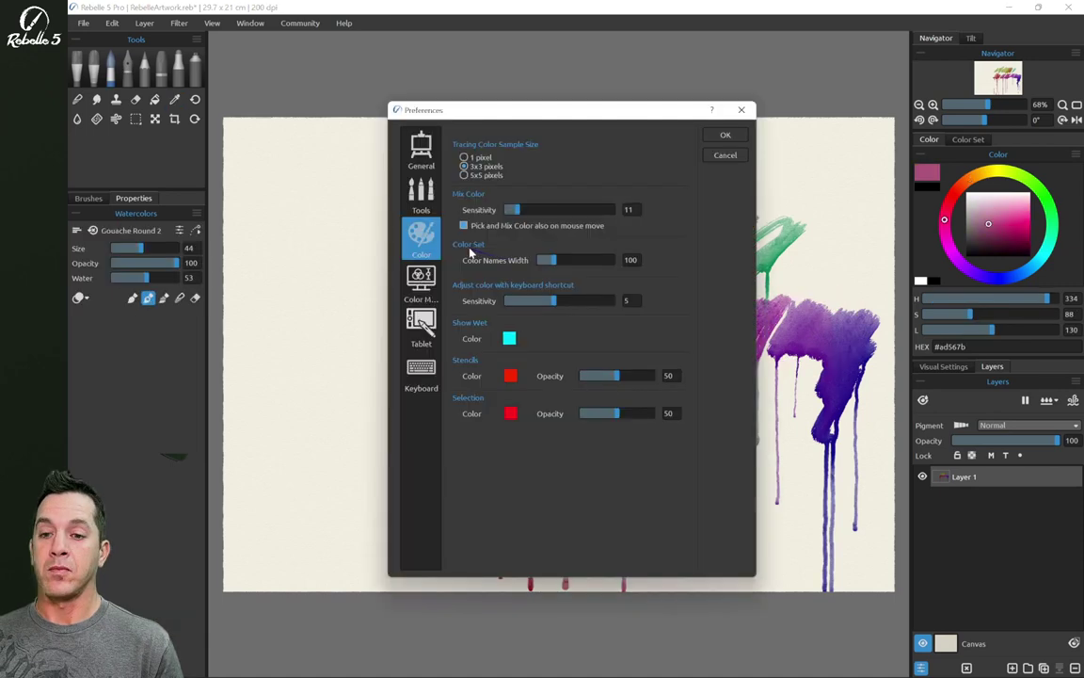
Show the Color Set swatch list and reopen the colour preferences
{"action": "left_click", "coordinate": [725, 134]}
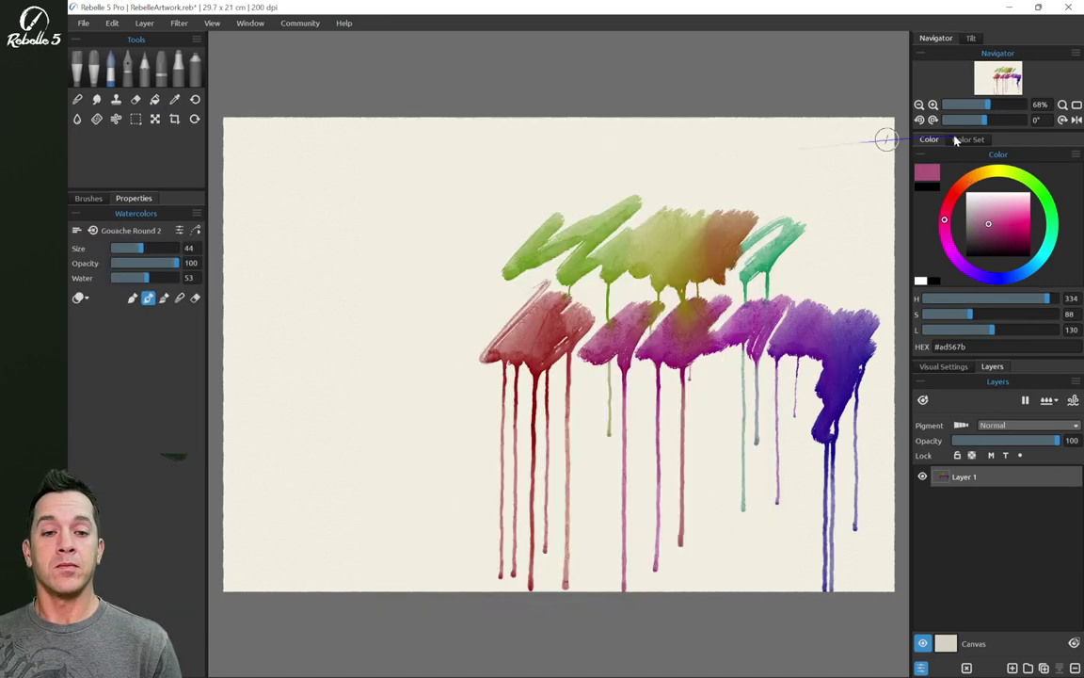
{"action": "left_click", "coordinate": [984, 140]}
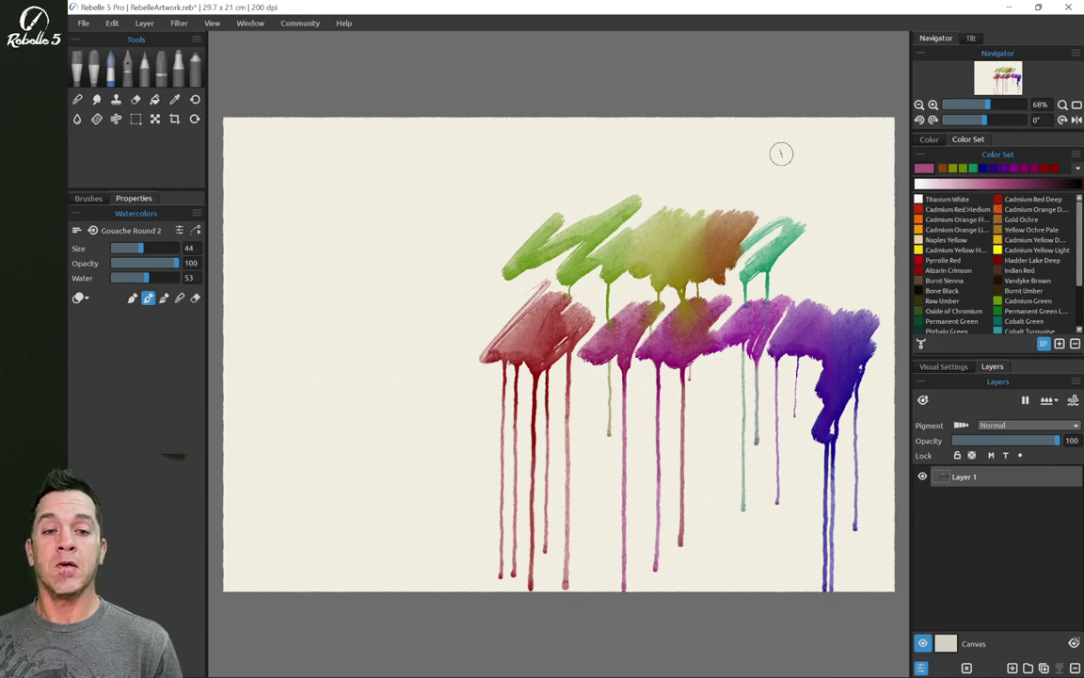
{"action": "key", "text": "ctrl+comma"}
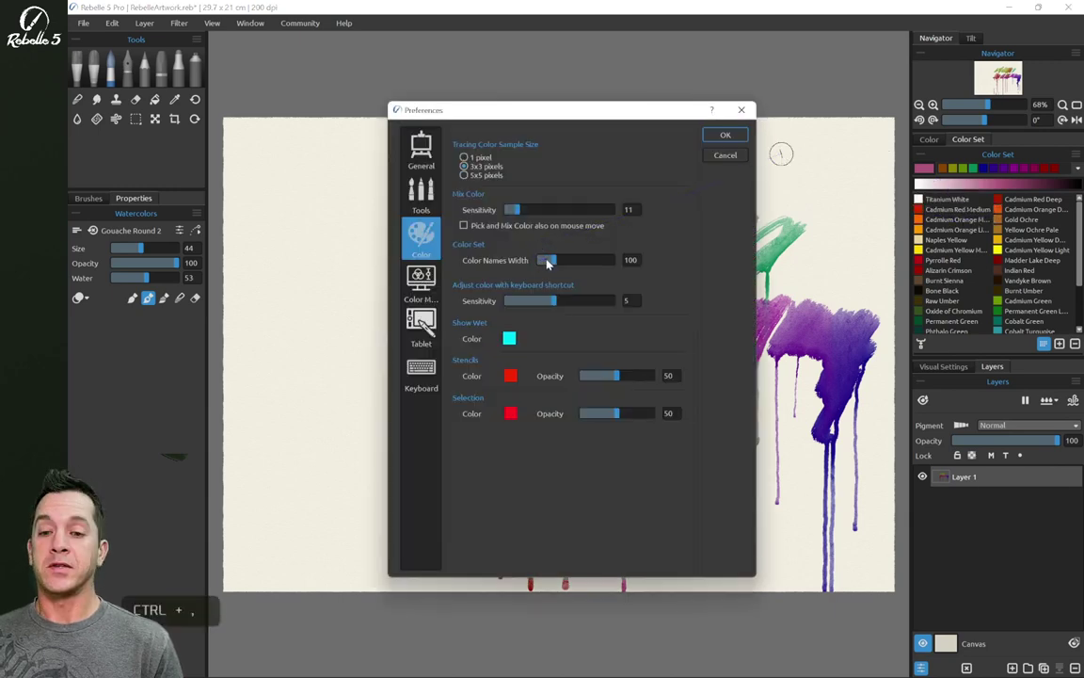
Narrow Color Names Width to about 53, apply it, and choose Quinacridone Magenta from Color Set
{"action": "left_click_drag", "start_coordinate": [549, 262], "coordinate": [544, 261]}
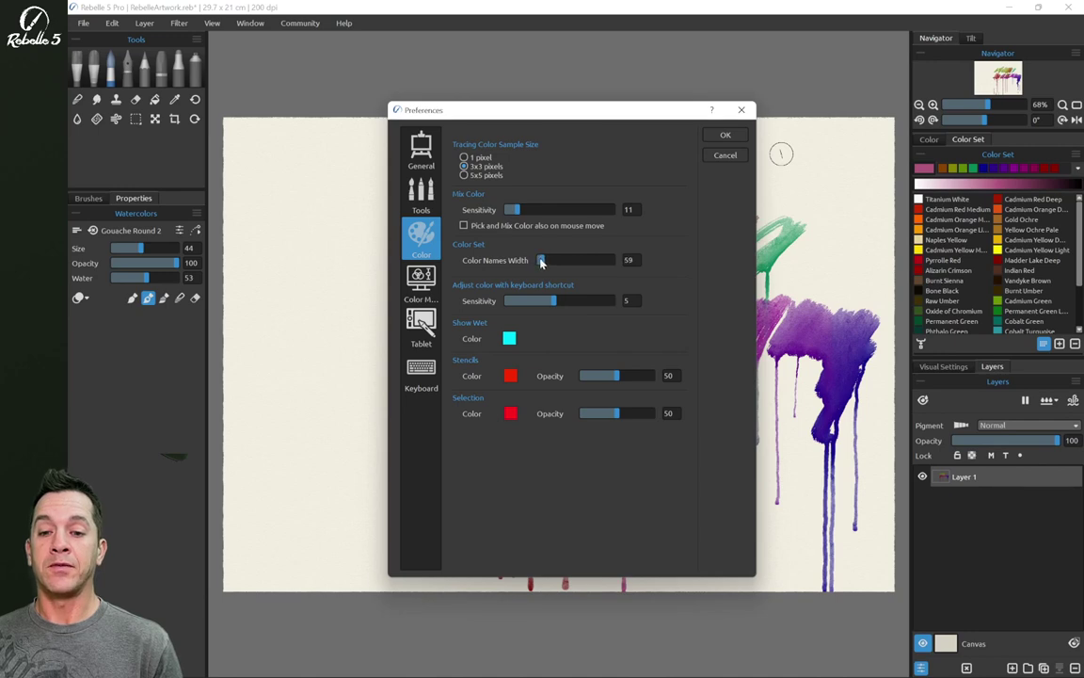
{"action": "left_click", "coordinate": [722, 136]}
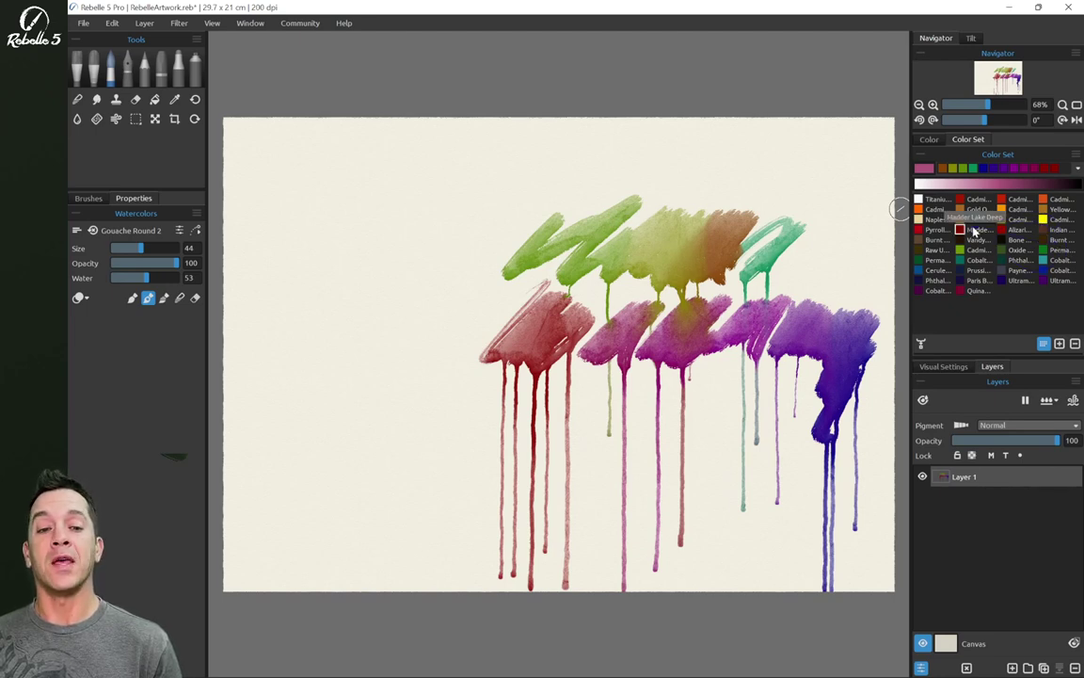
{"action": "left_click", "coordinate": [978, 291]}
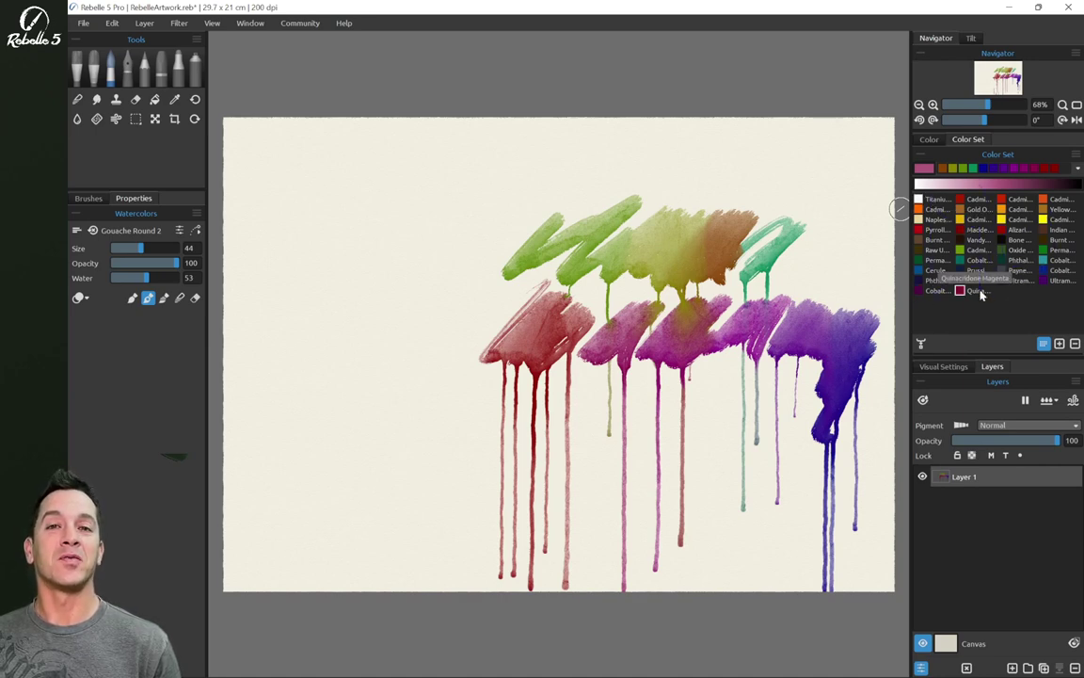
Review the Keyboard page's Color shortcuts, then raise keyboard colour-adjust sensitivity from 5 to 6
{"action": "key", "text": "ctrl+comma"}
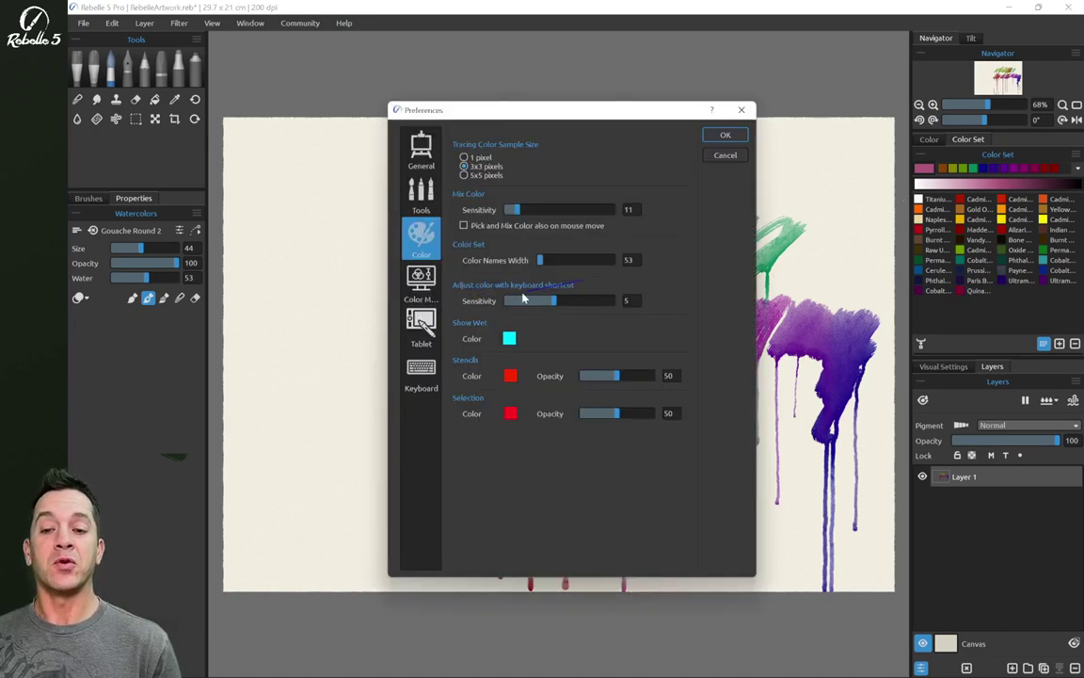
{"action": "left_click", "coordinate": [421, 369]}
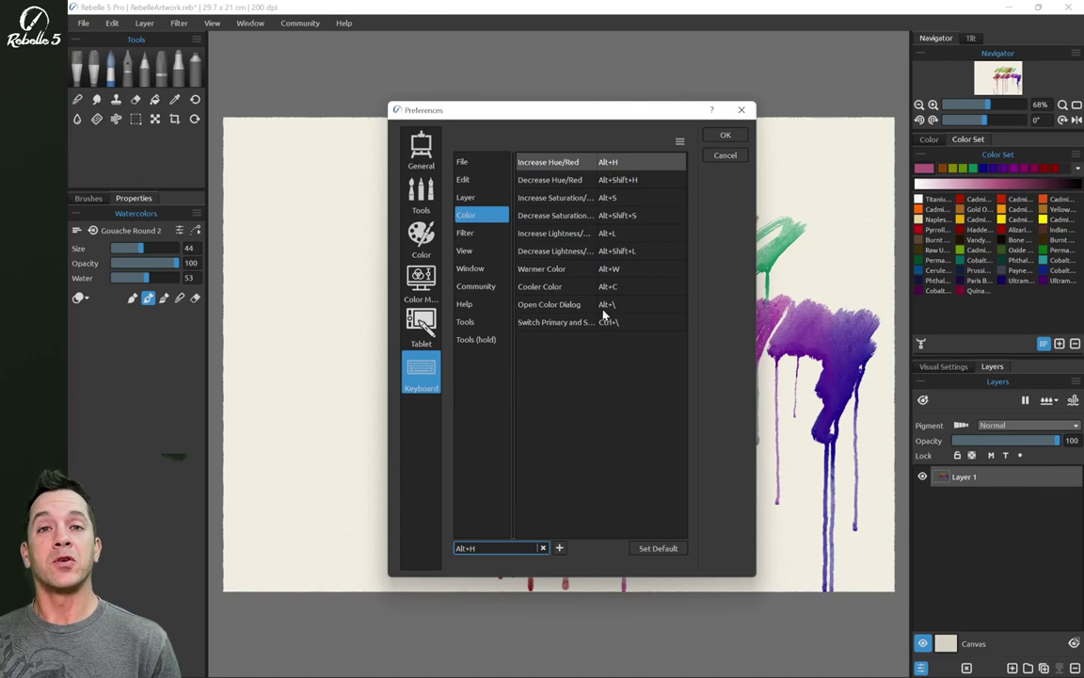
{"action": "left_click", "coordinate": [421, 237]}
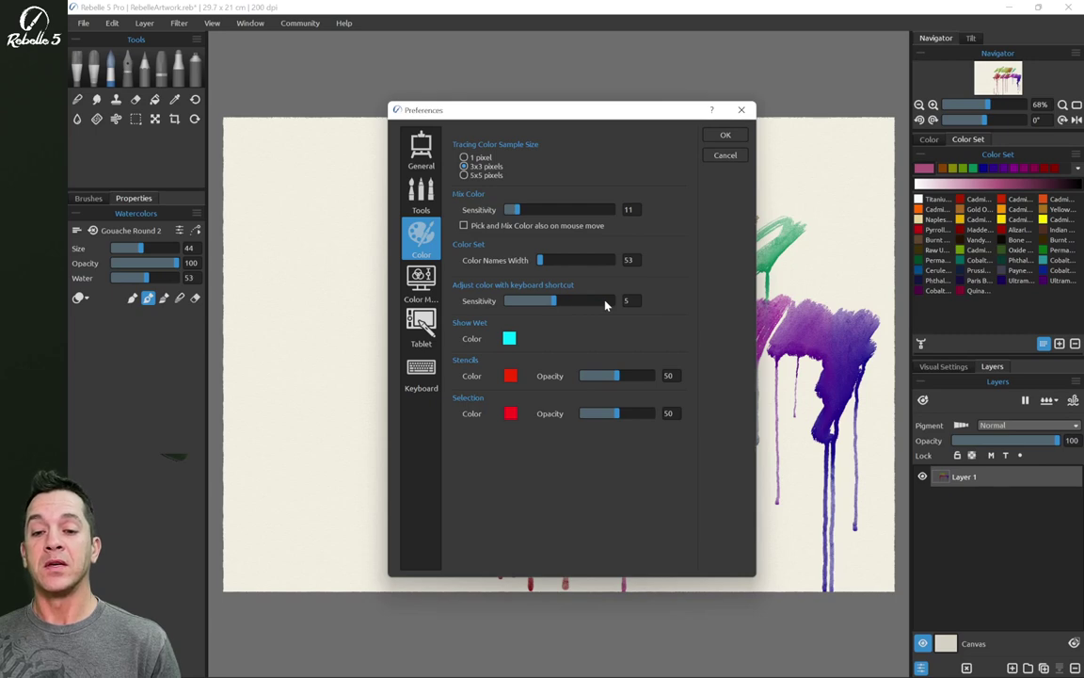
{"action": "left_click", "coordinate": [605, 300]}
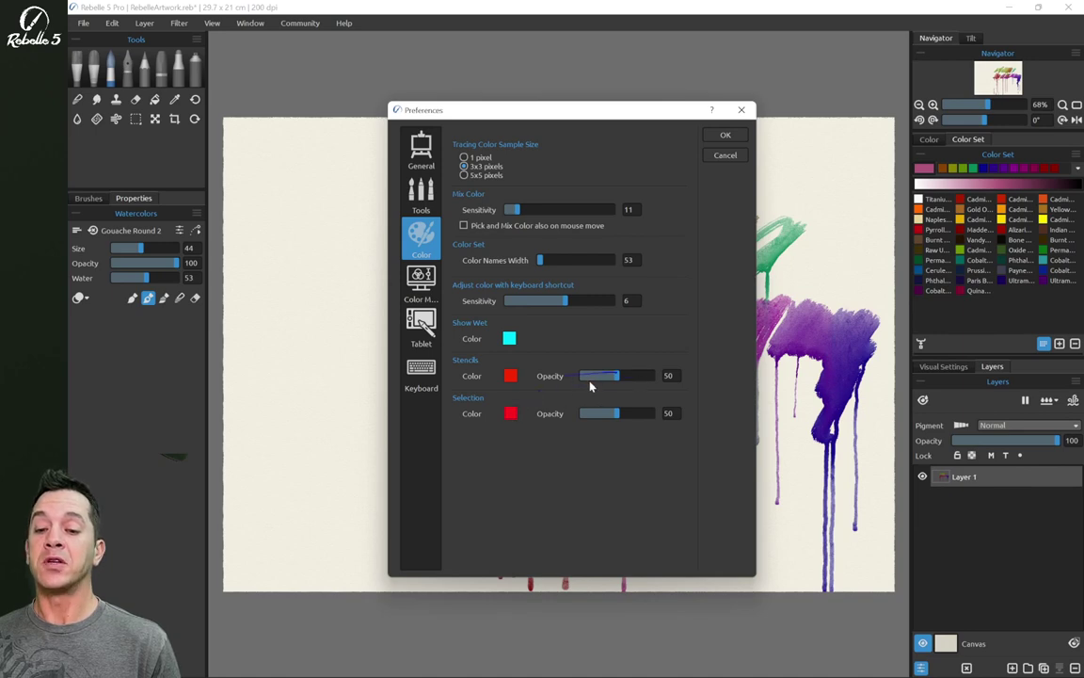
{"action": "left_click", "coordinate": [724, 135]}
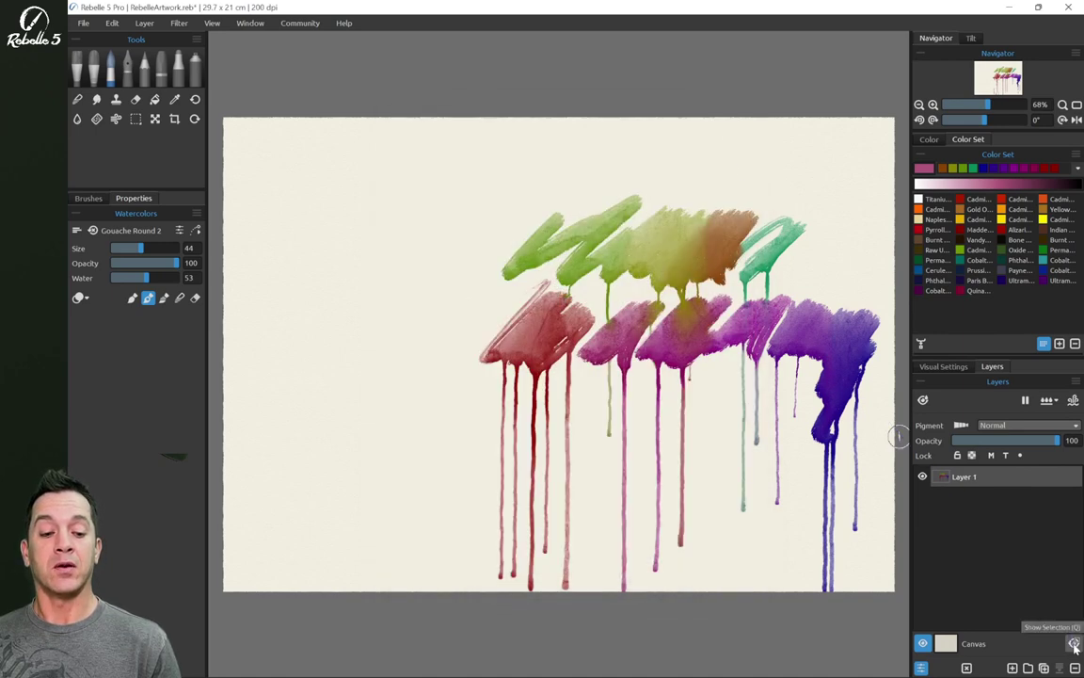
{"action": "left_click", "coordinate": [1074, 644]}
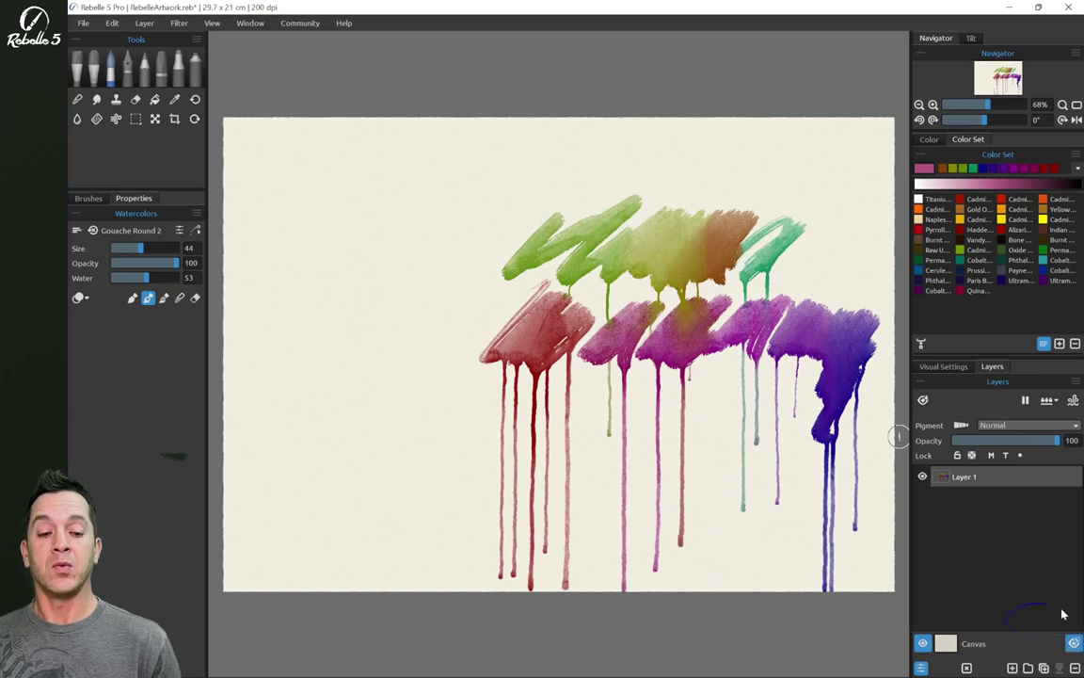
{"action": "left_click", "coordinate": [136, 119]}
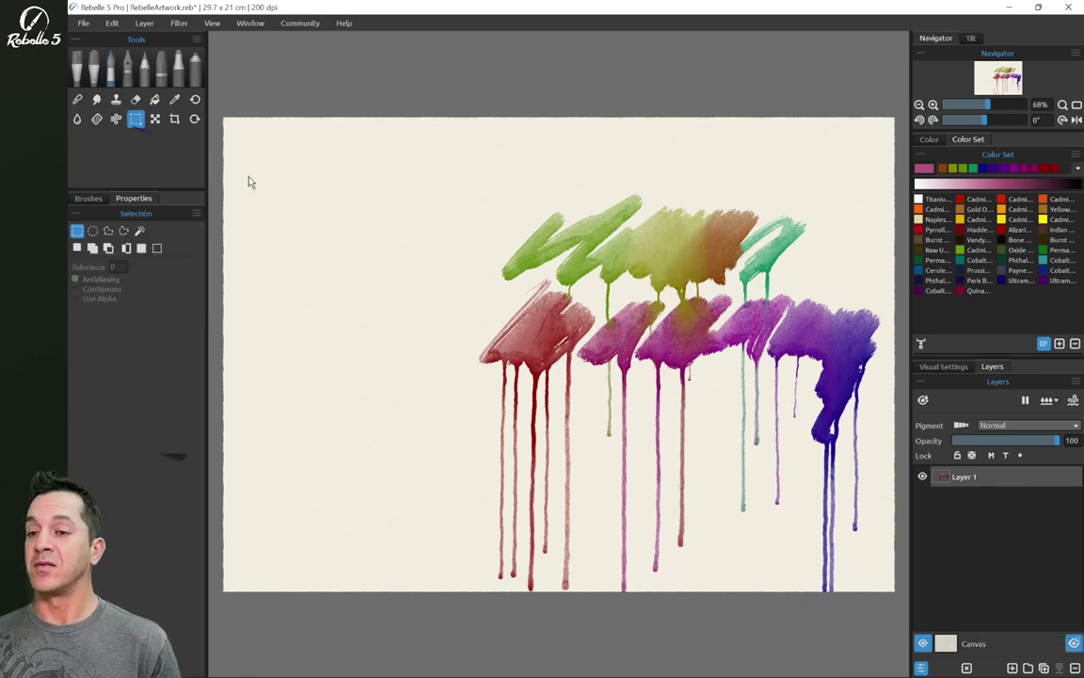
{"action": "left_click_drag", "start_coordinate": [420, 246], "coordinate": [684, 479]}
{"action": "key", "text": "Return"}
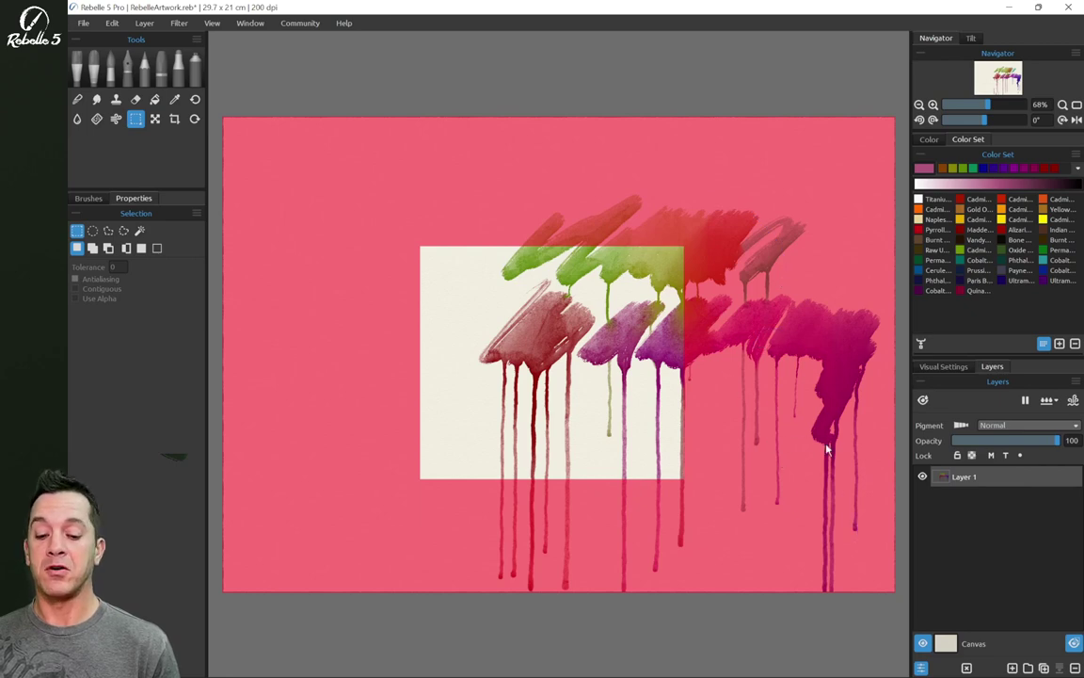
{"action": "key", "text": "ctrl+d"}
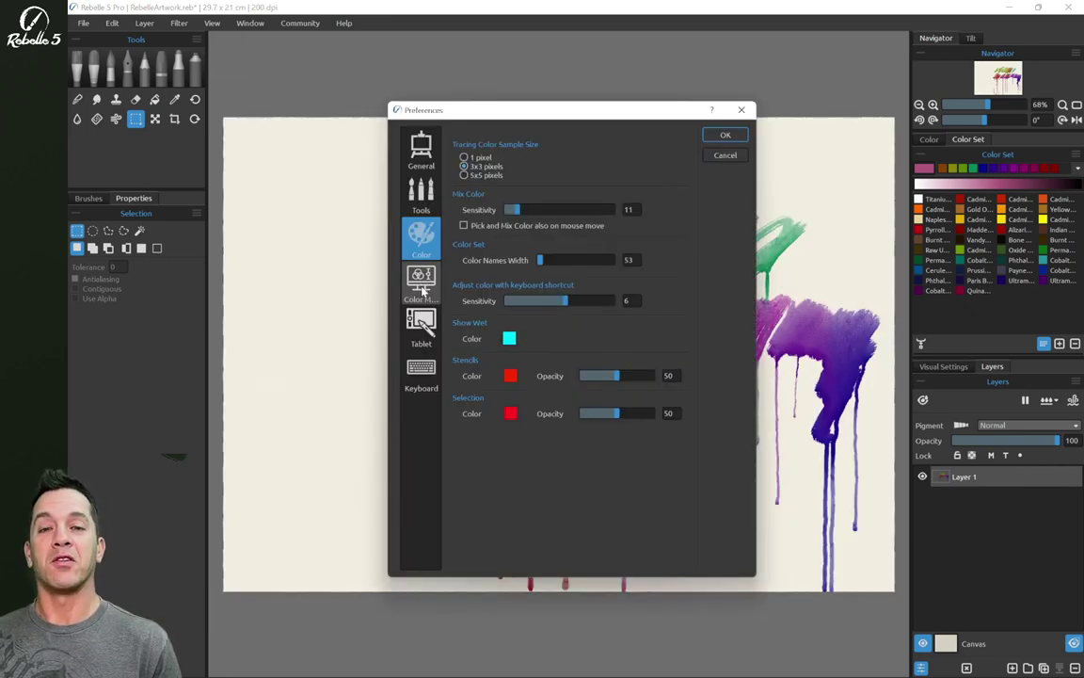
Review Color Management's default profile, rendering intent and file open options, keeping file opening at Ask what to do
{"action": "left_click", "coordinate": [425, 276]}
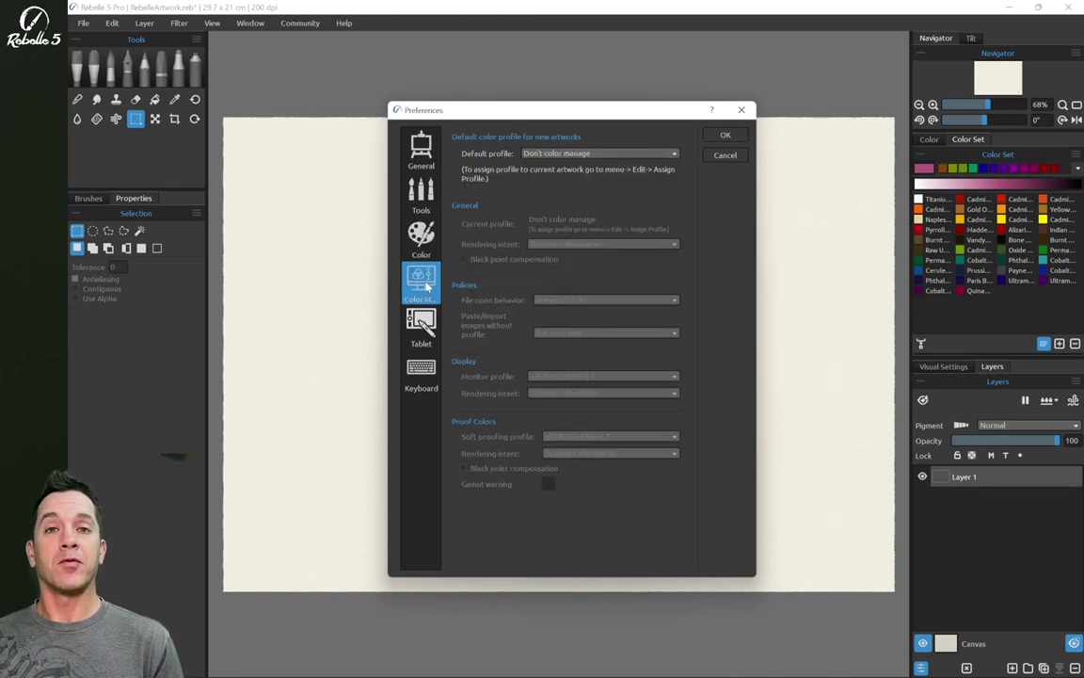
{"action": "left_click", "coordinate": [564, 154]}
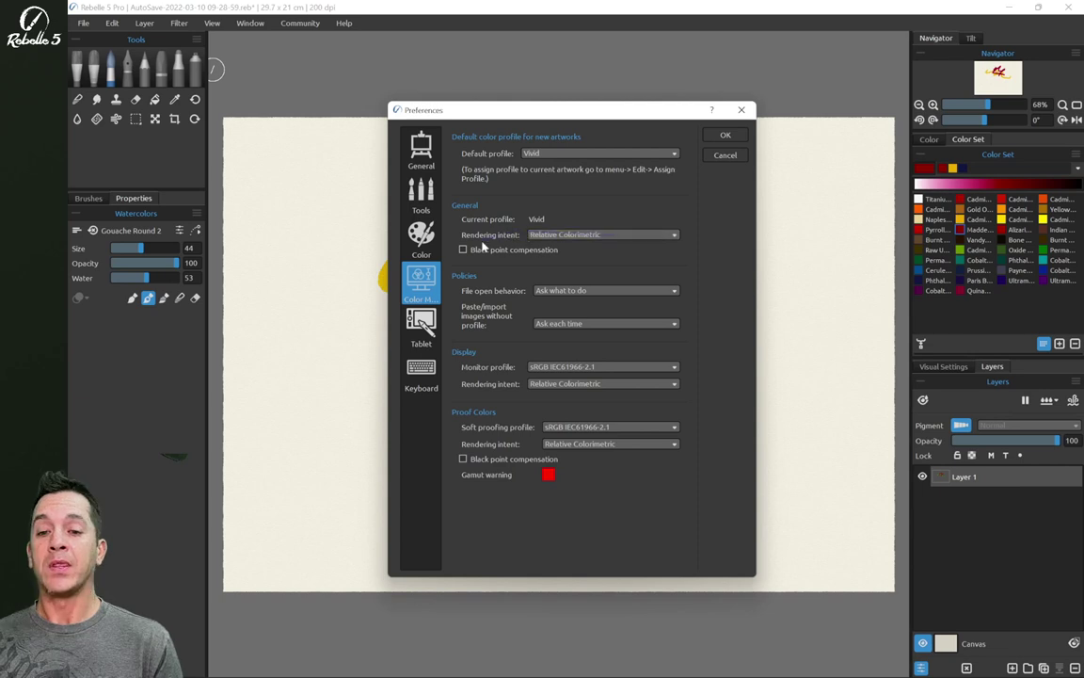
{"action": "left_click", "coordinate": [658, 238]}
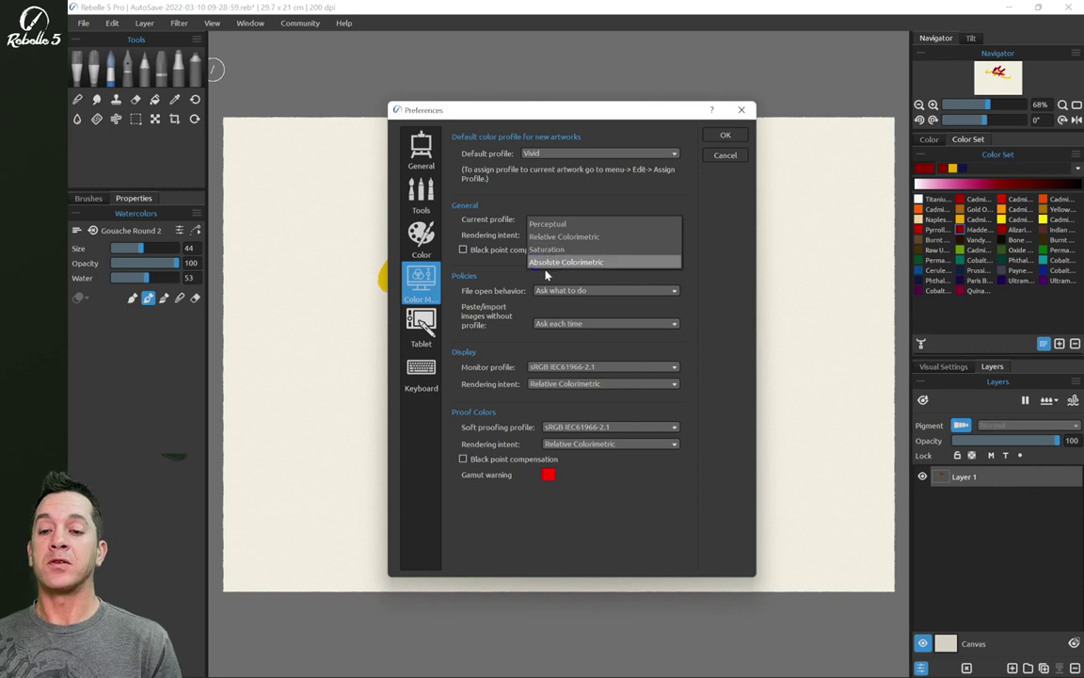
{"action": "left_click", "coordinate": [494, 256]}
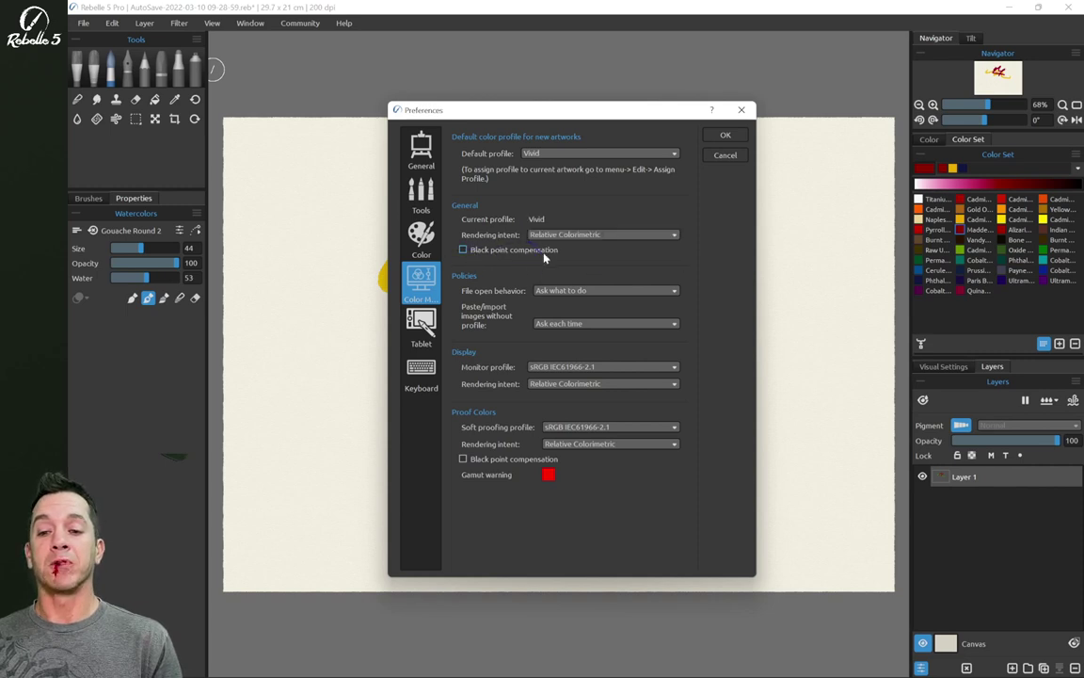
{"action": "left_click", "coordinate": [648, 291]}
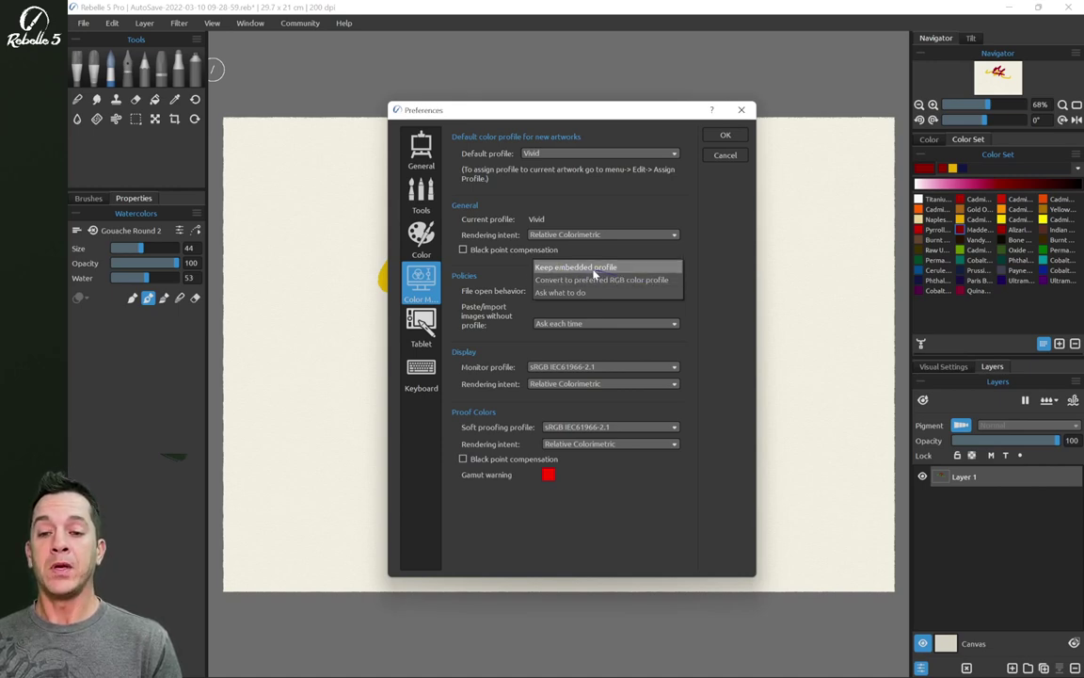
{"action": "left_click_drag", "start_coordinate": [612, 275], "coordinate": [578, 285]}
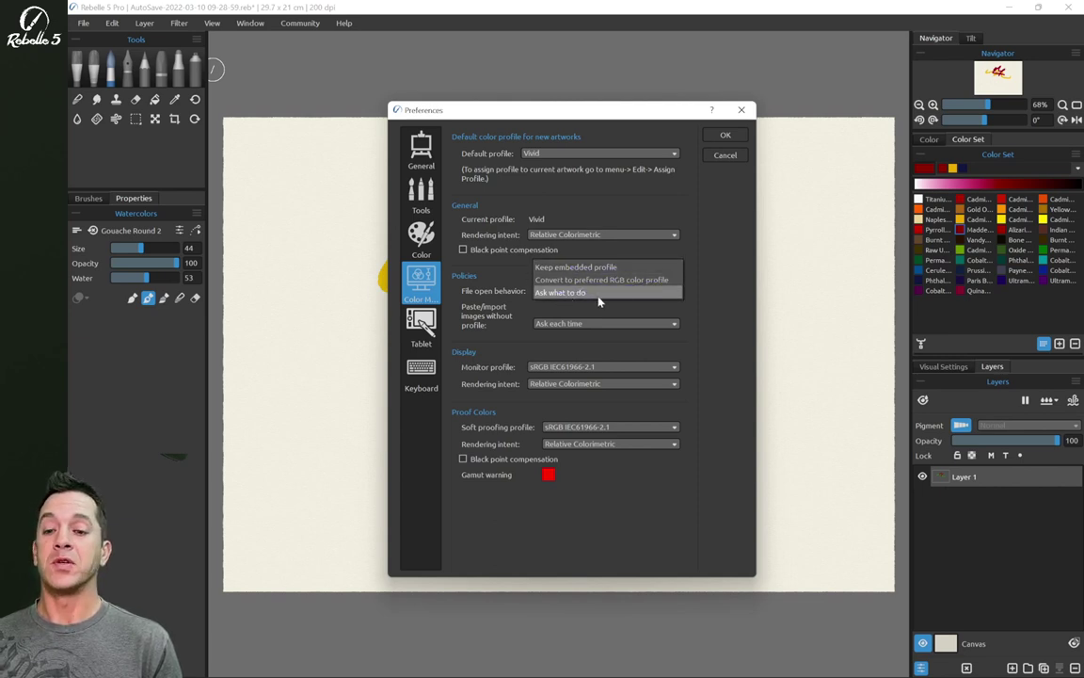
{"action": "left_click", "coordinate": [511, 317]}
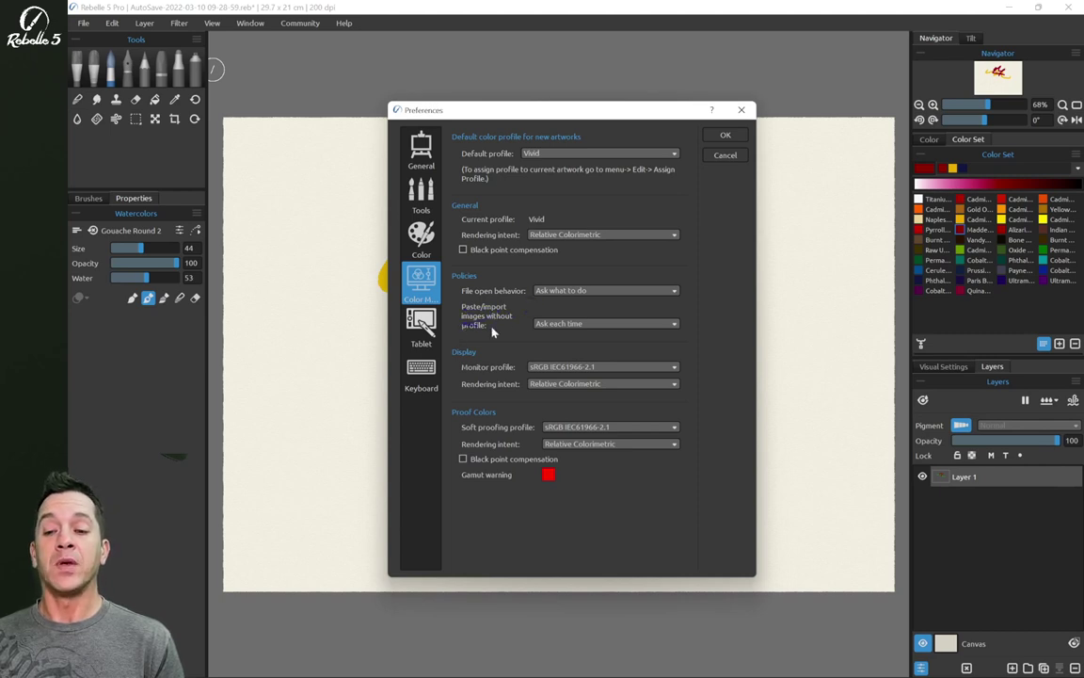
Keep paste/import at Ask each time, monitor profile sRGB IEC61966-2.1, and display intent Relative Colorimetric
{"action": "left_click", "coordinate": [586, 324]}
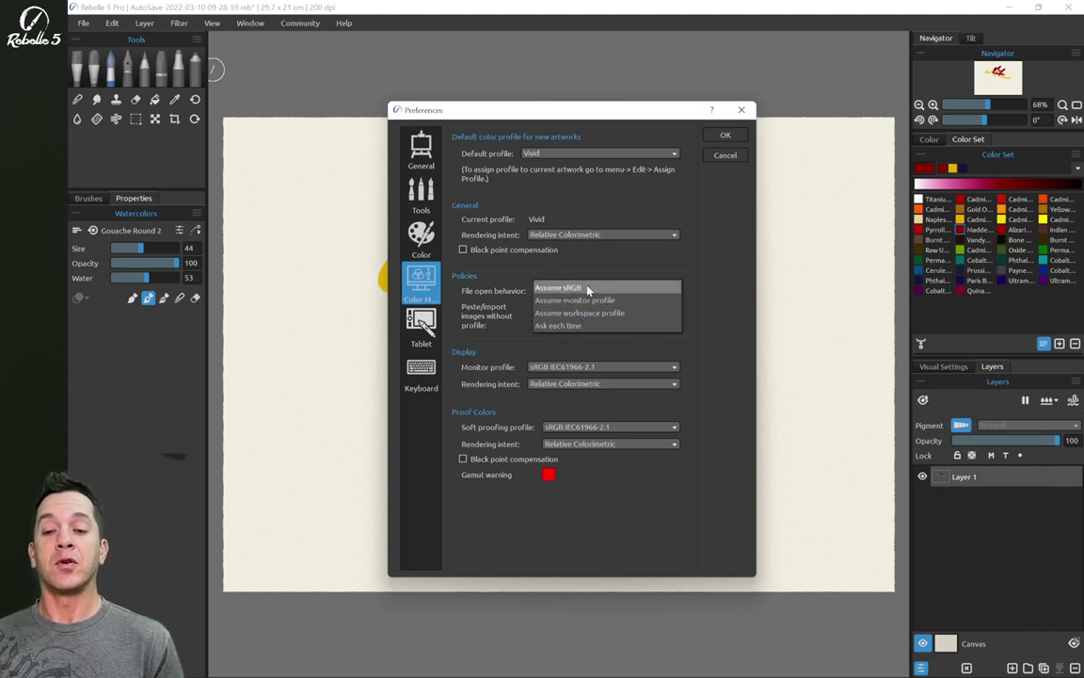
{"action": "left_click", "coordinate": [499, 317]}
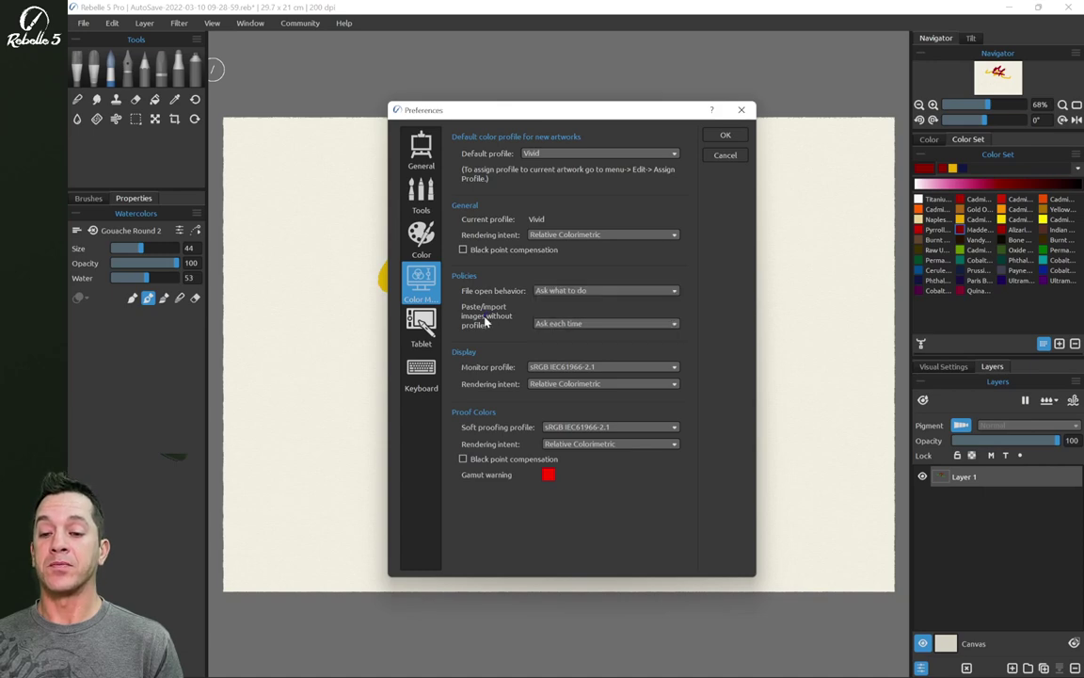
{"action": "left_click", "coordinate": [613, 367]}
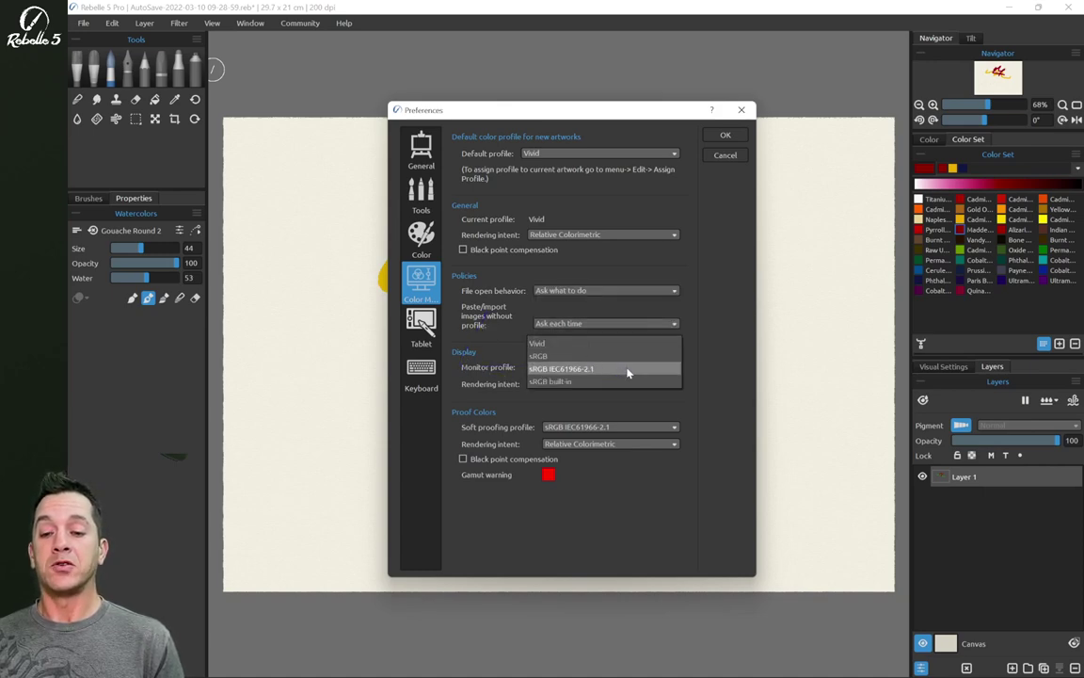
{"action": "left_click", "coordinate": [496, 365]}
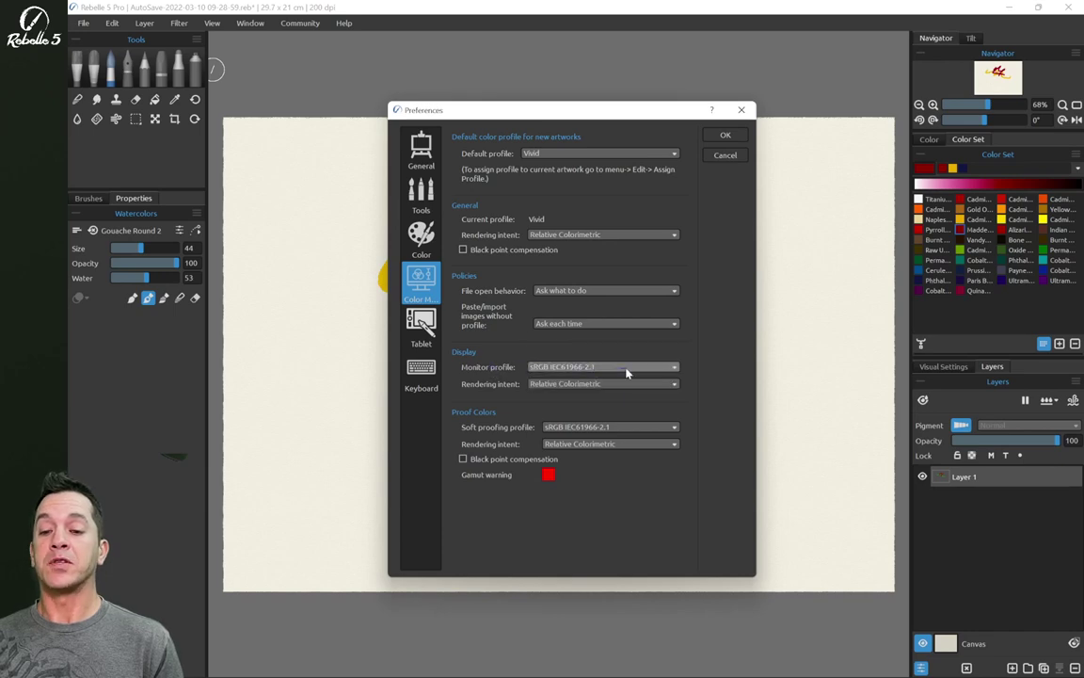
{"action": "left_click", "coordinate": [561, 385]}
{"action": "left_click", "coordinate": [602, 384]}
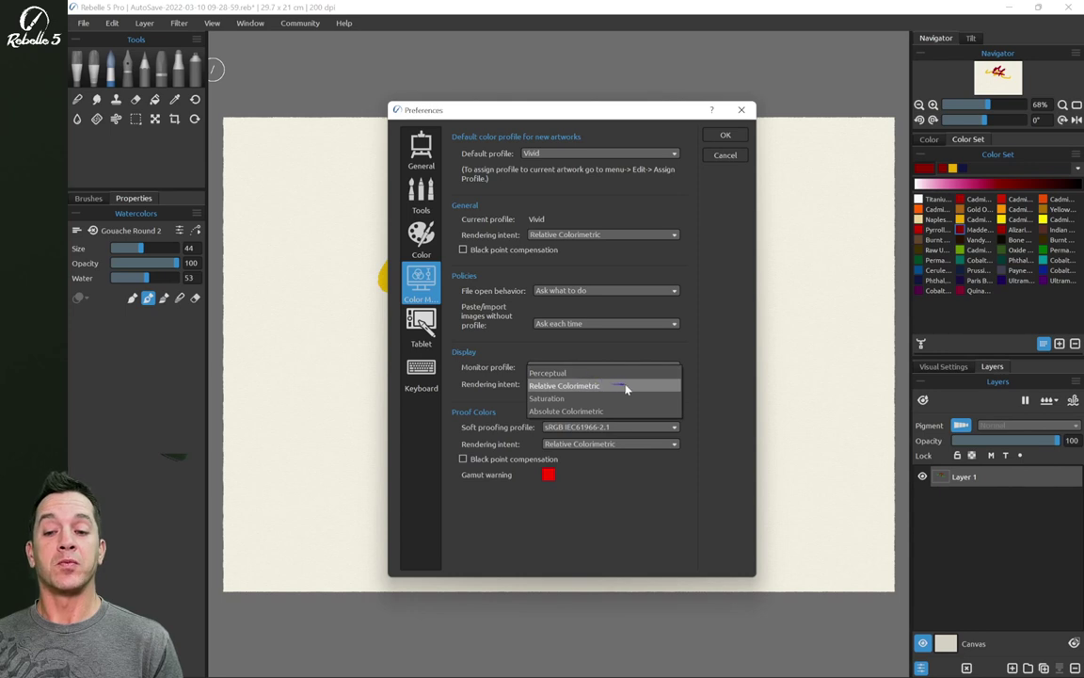
{"action": "left_click", "coordinate": [520, 410]}
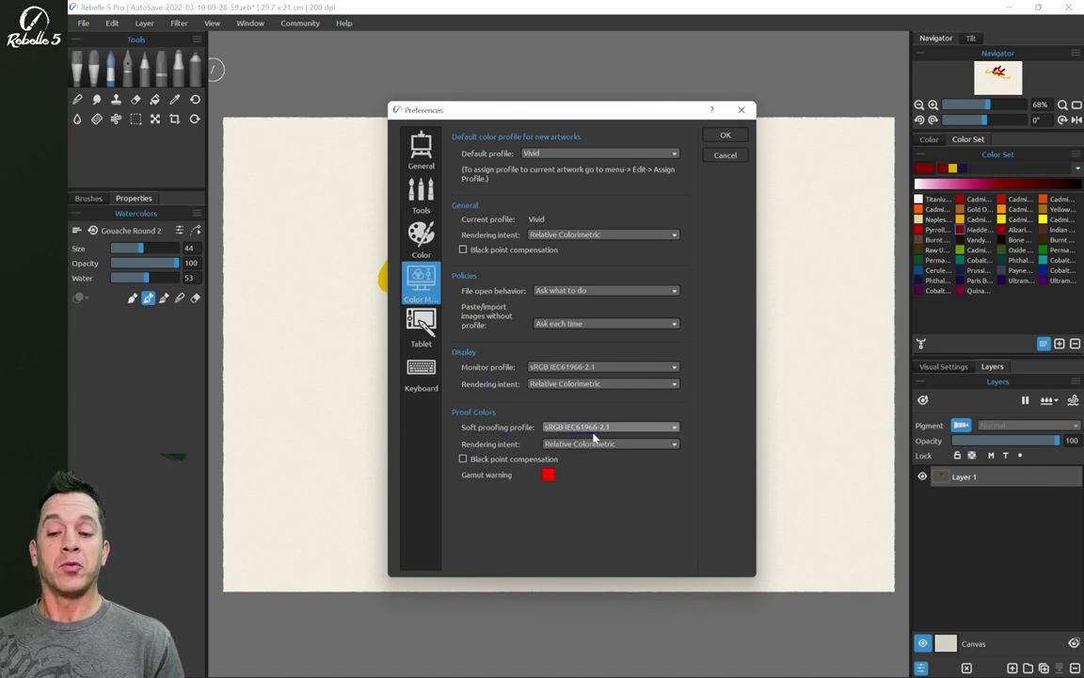
Keep soft proofing at sRGB, proof intent unchanged and the red gamut warning, then apply preferences
{"action": "left_click", "coordinate": [664, 429]}
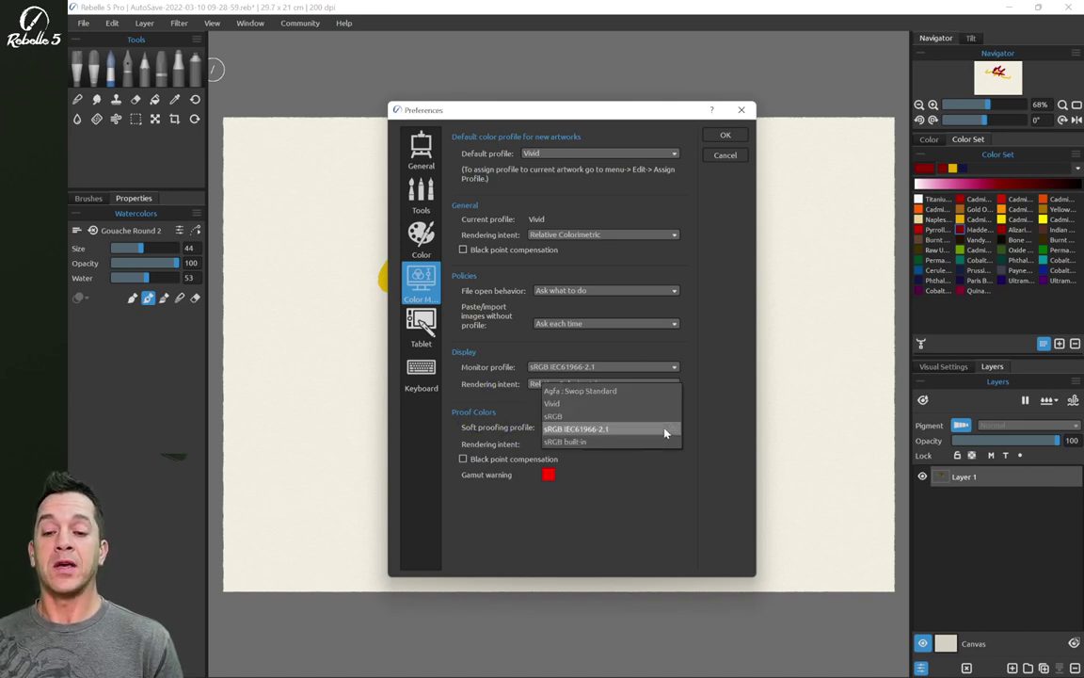
{"action": "left_click", "coordinate": [560, 429]}
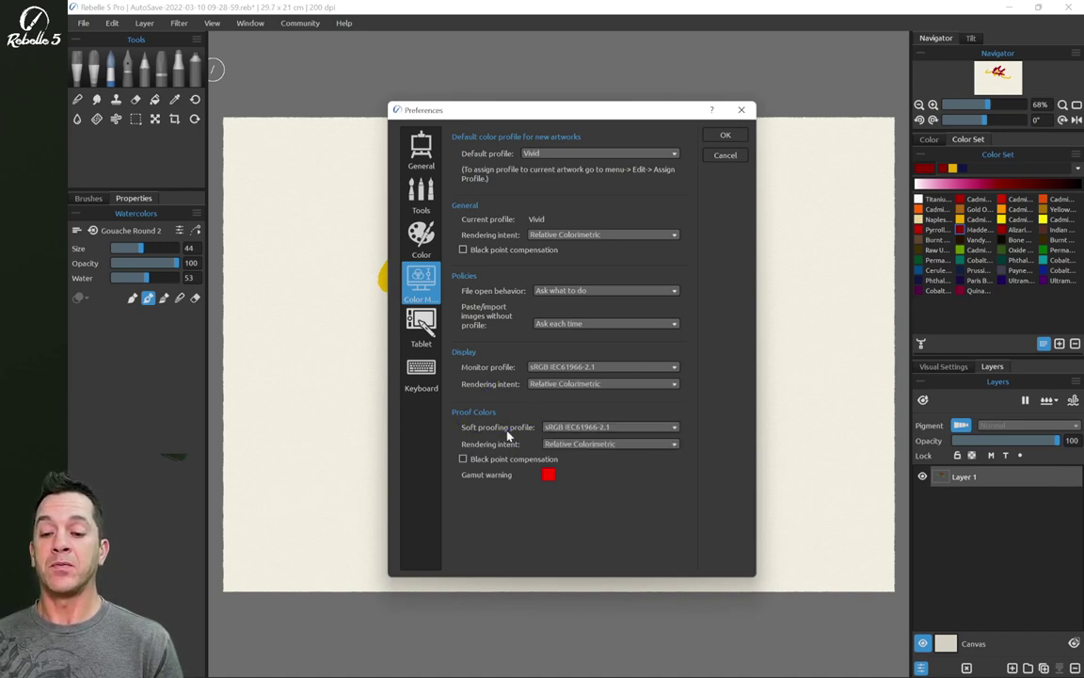
{"action": "left_click", "coordinate": [621, 443]}
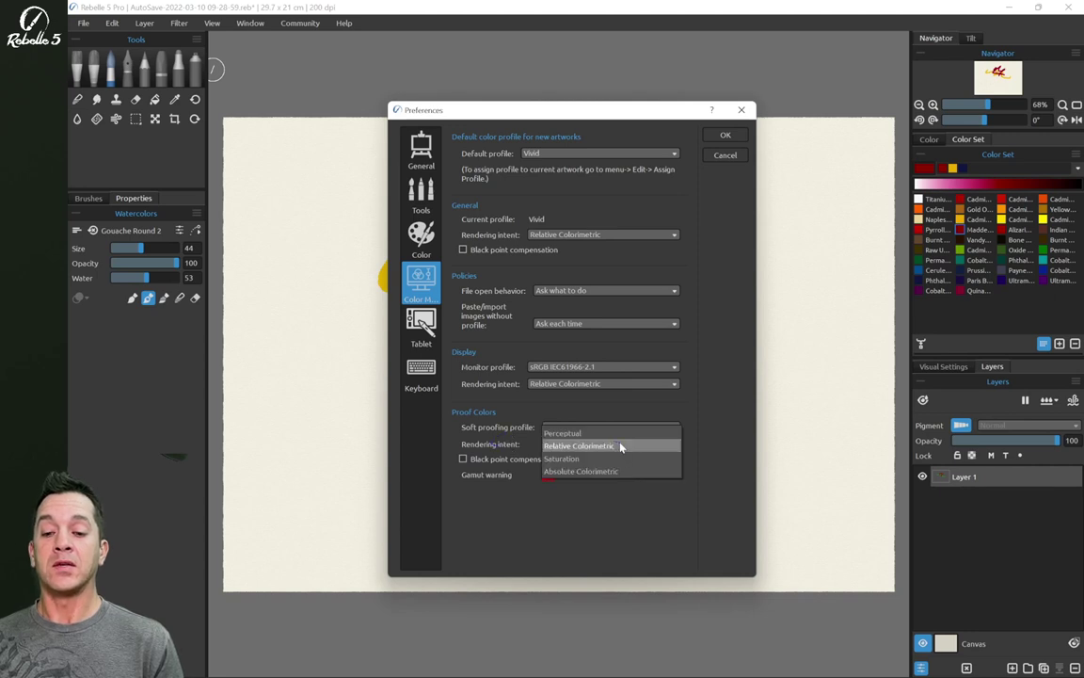
{"action": "left_click", "coordinate": [504, 451]}
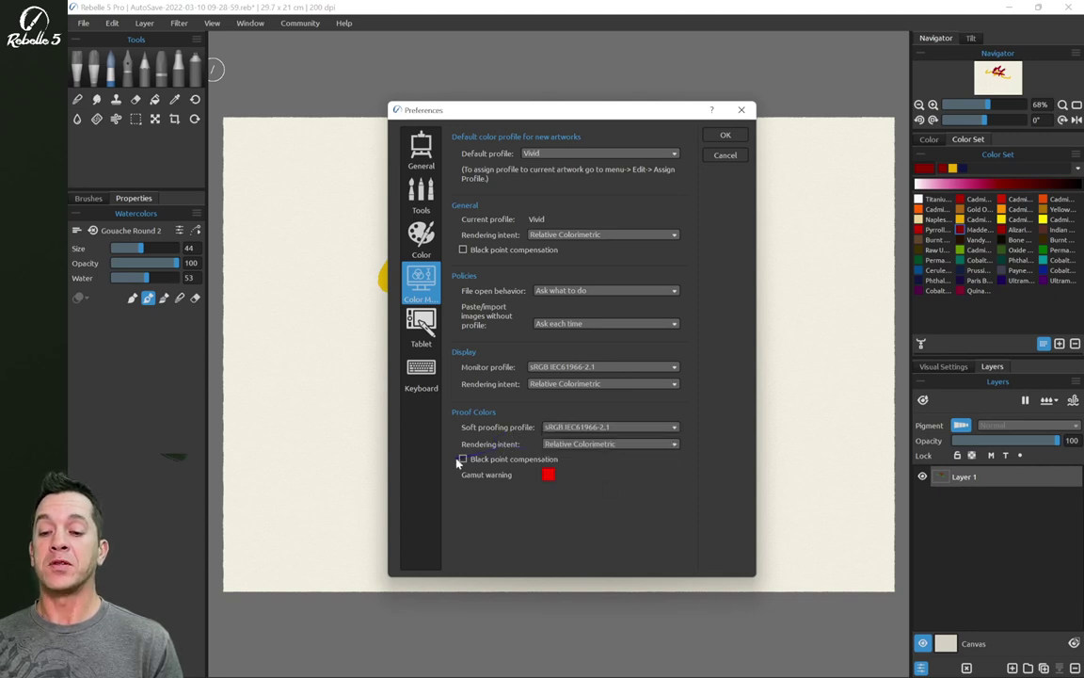
{"action": "left_click", "coordinate": [548, 475]}
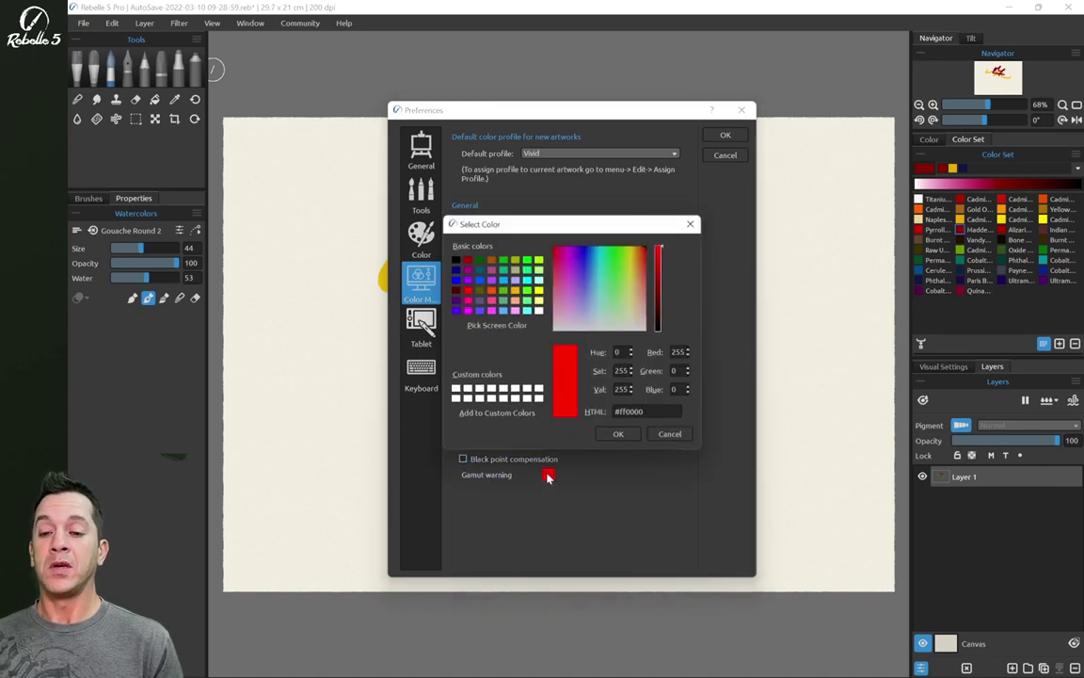
{"action": "left_click", "coordinate": [619, 434]}
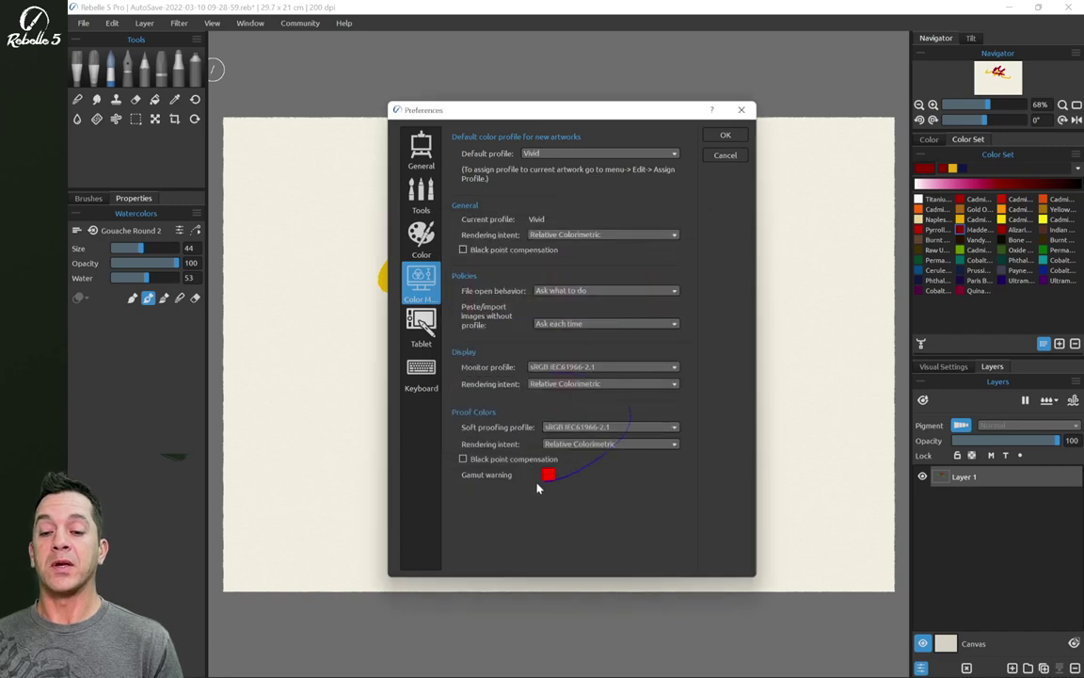
{"action": "left_click", "coordinate": [725, 135]}
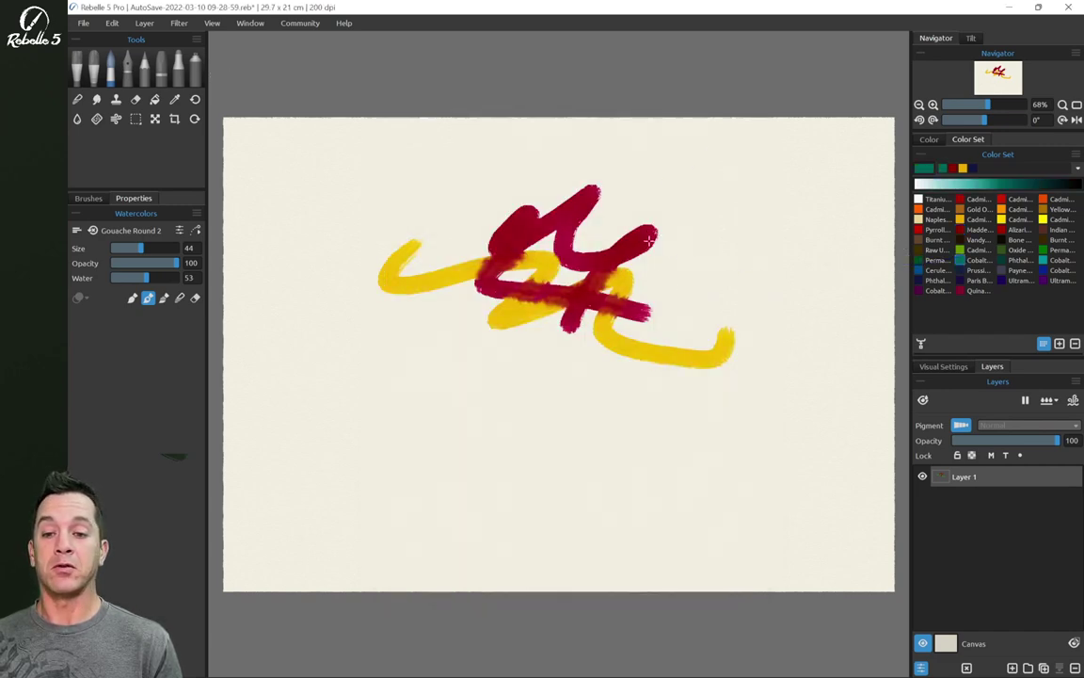
Paint two teal strokes, then enable Pigment and paint a magenta Quinacridone diagonal through the centre
{"action": "left_click_drag", "start_coordinate": [649, 241], "coordinate": [738, 315]}
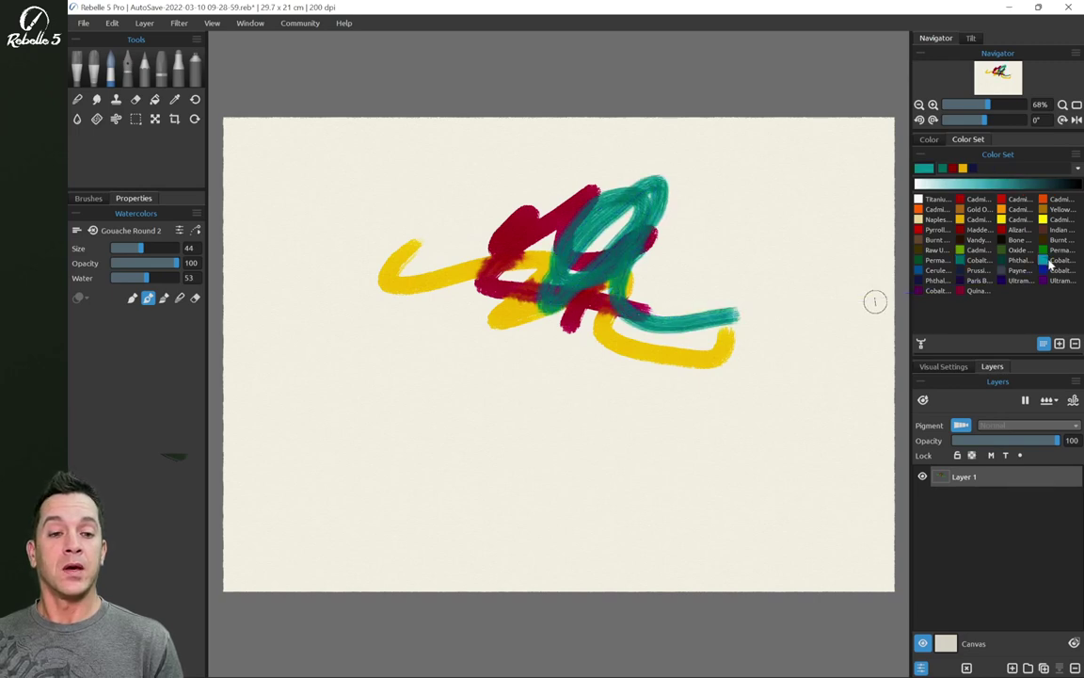
{"action": "left_click_drag", "start_coordinate": [708, 278], "coordinate": [602, 245]}
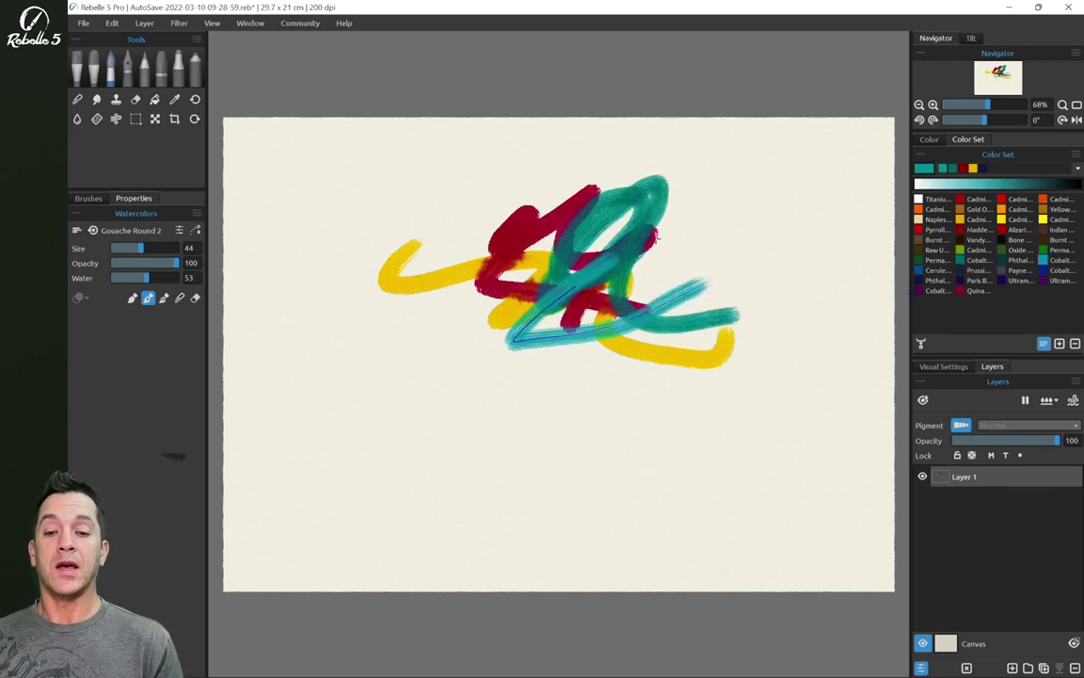
{"action": "left_click", "coordinate": [960, 427]}
{"action": "left_click", "coordinate": [959, 289]}
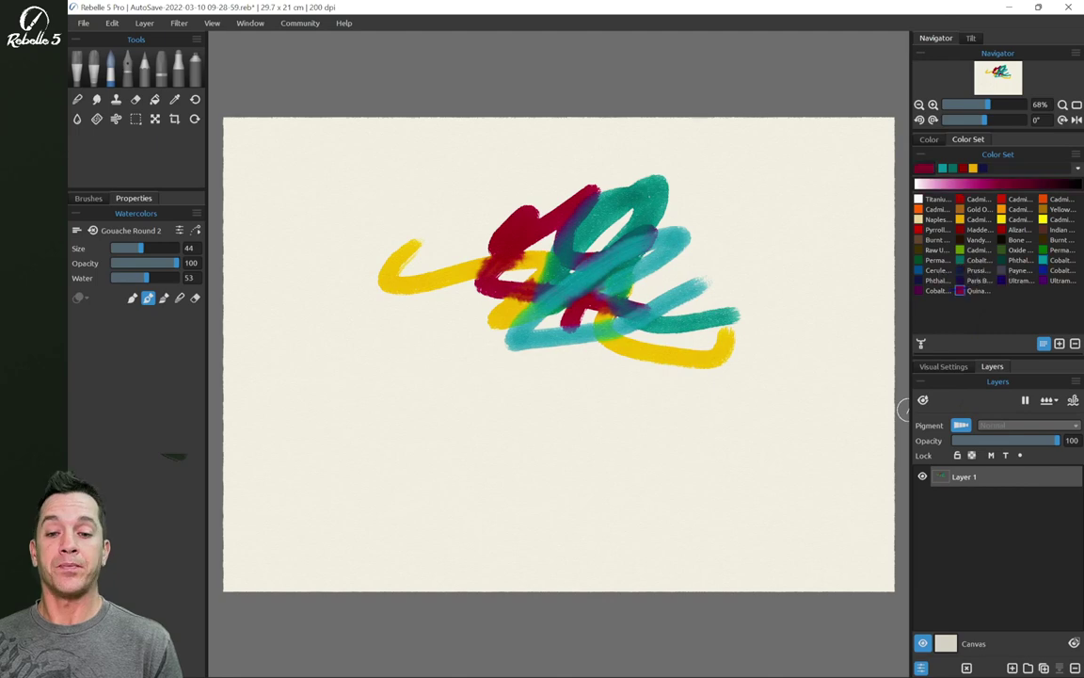
{"action": "left_click_drag", "start_coordinate": [485, 179], "coordinate": [602, 369]}
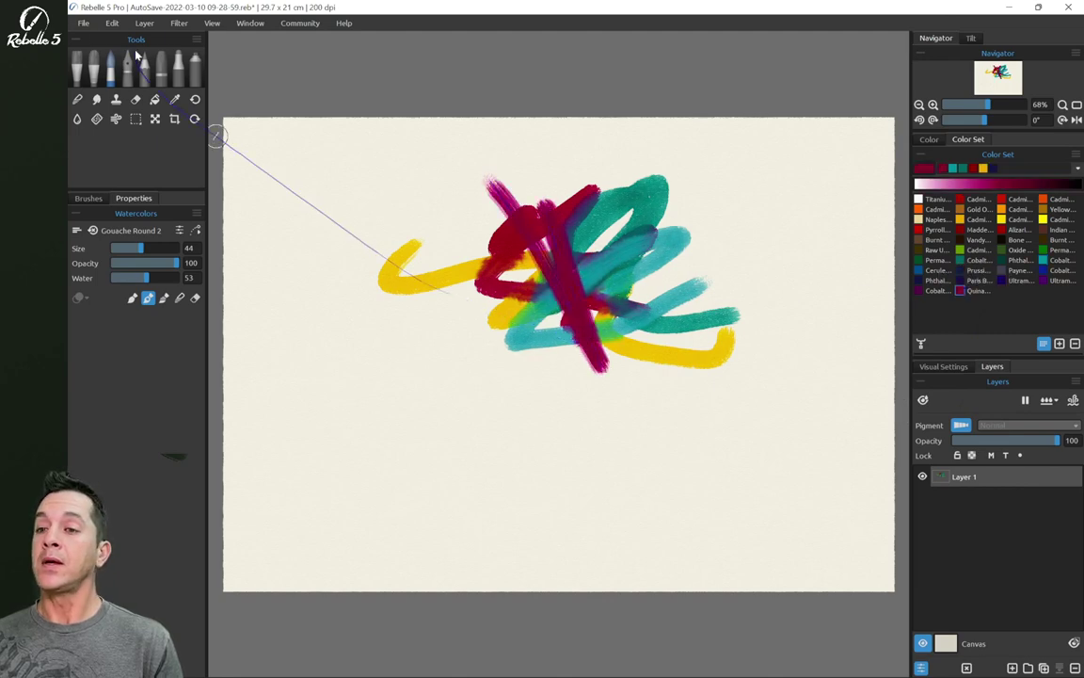
Toggle View > Gamut Warning on and off, then back on with Ctrl+Shift+Y
{"action": "left_click", "coordinate": [112, 23]}
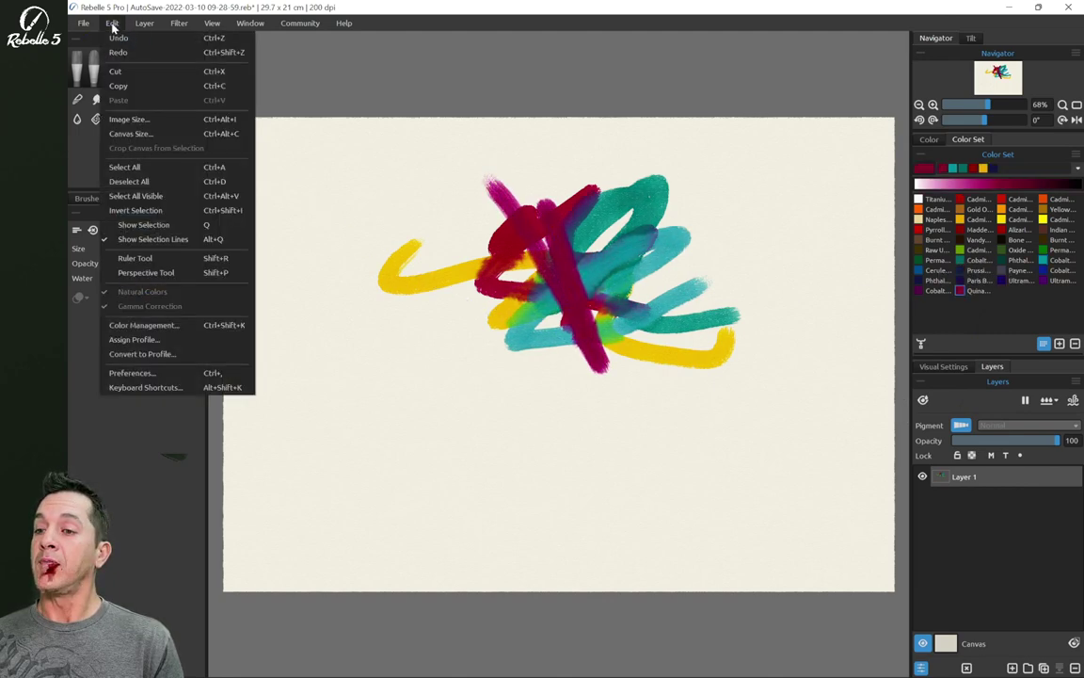
{"action": "left_click", "coordinate": [213, 23]}
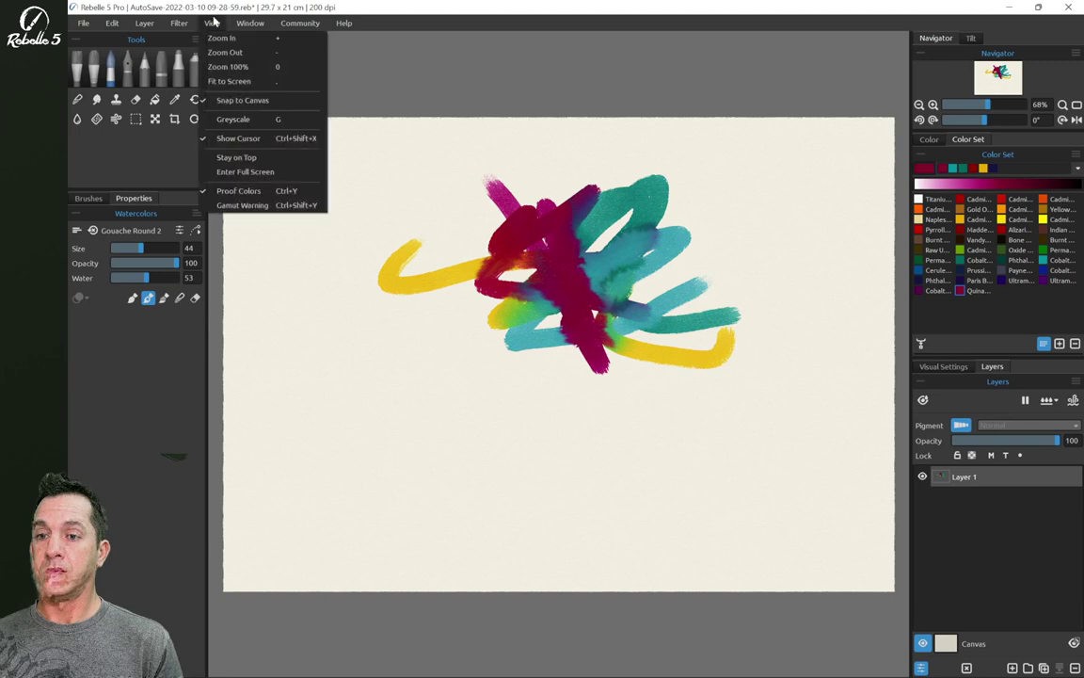
{"action": "left_click", "coordinate": [242, 205]}
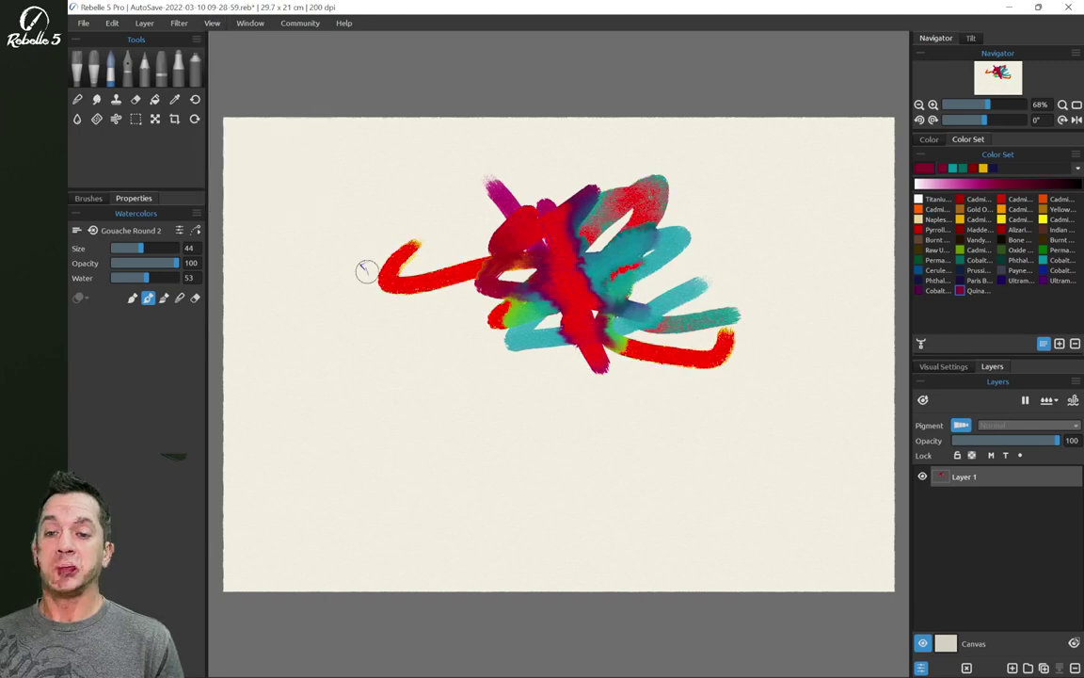
{"action": "left_click", "coordinate": [211, 22]}
{"action": "left_click", "coordinate": [242, 205]}
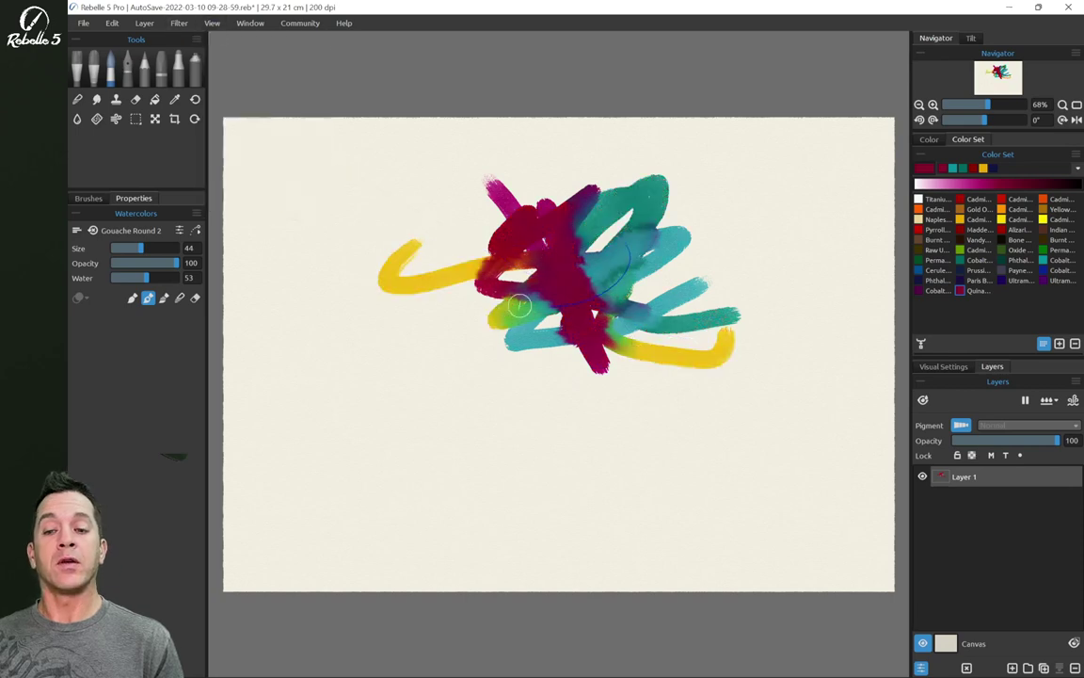
{"action": "key", "text": "ctrl+shift+y"}
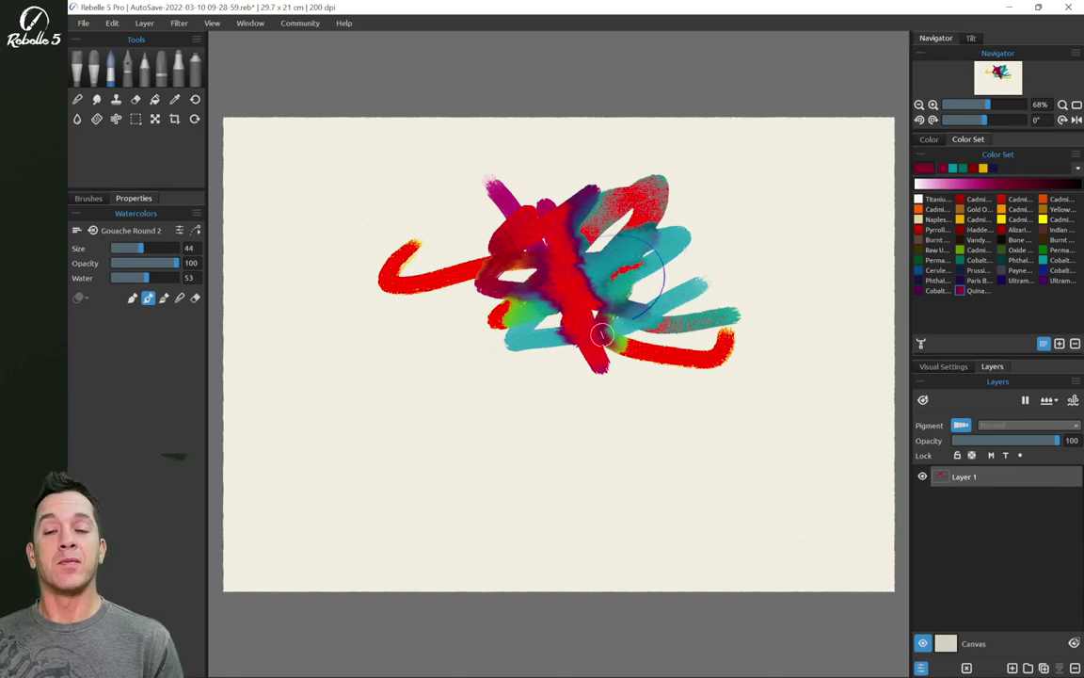
Review the Microsoft Ink and Wacom WinTab driver options, keeping Windows 8+ Pointer Input selected
{"action": "key", "text": "ctrl+k"}
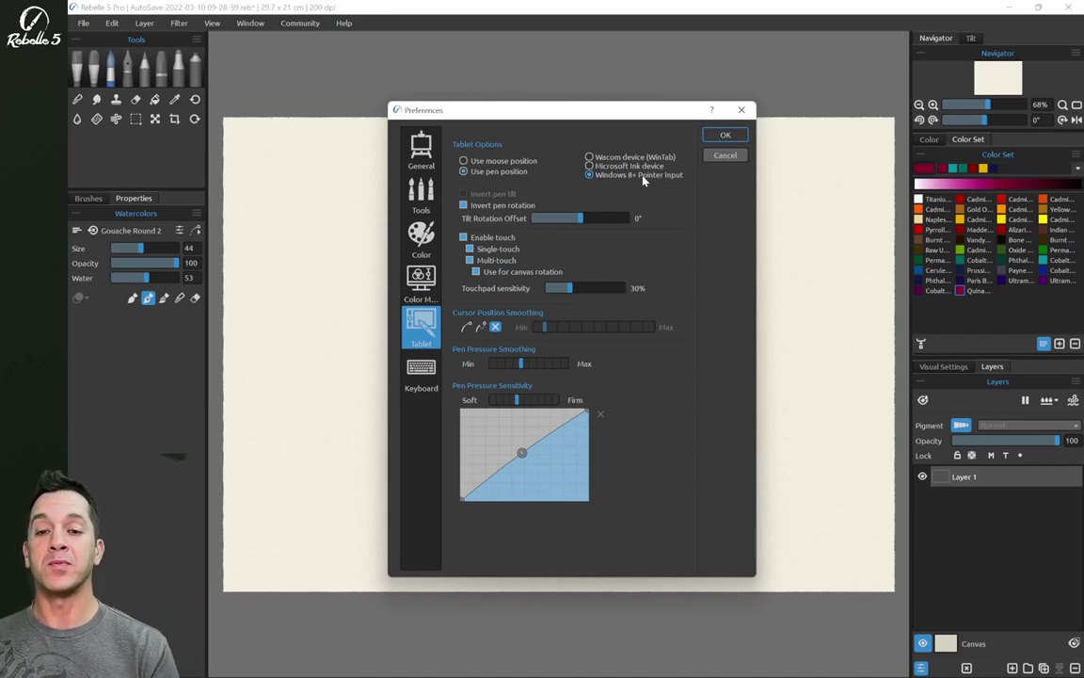
{"action": "left_click", "coordinate": [640, 167]}
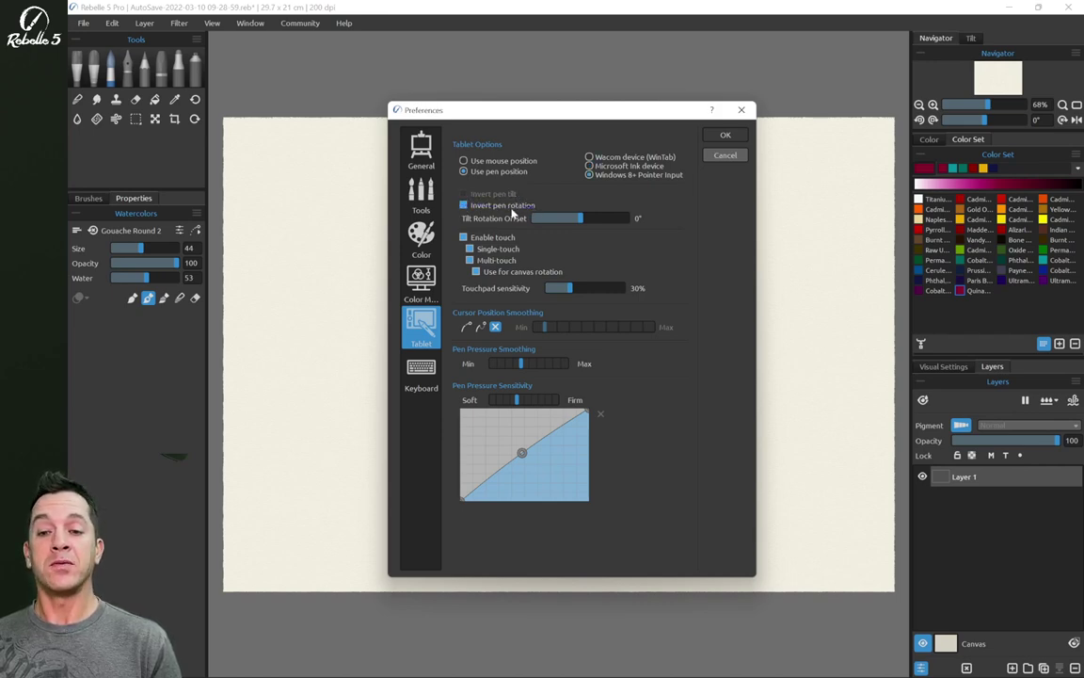
{"action": "left_click", "coordinate": [635, 160]}
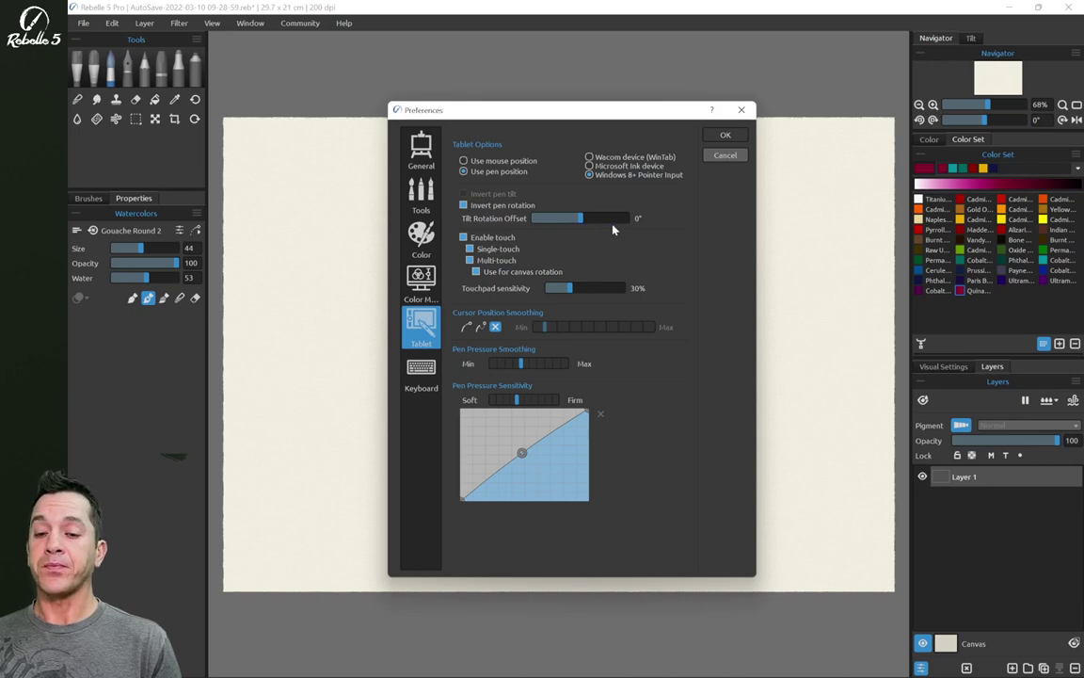
{"action": "left_click", "coordinate": [725, 134]}
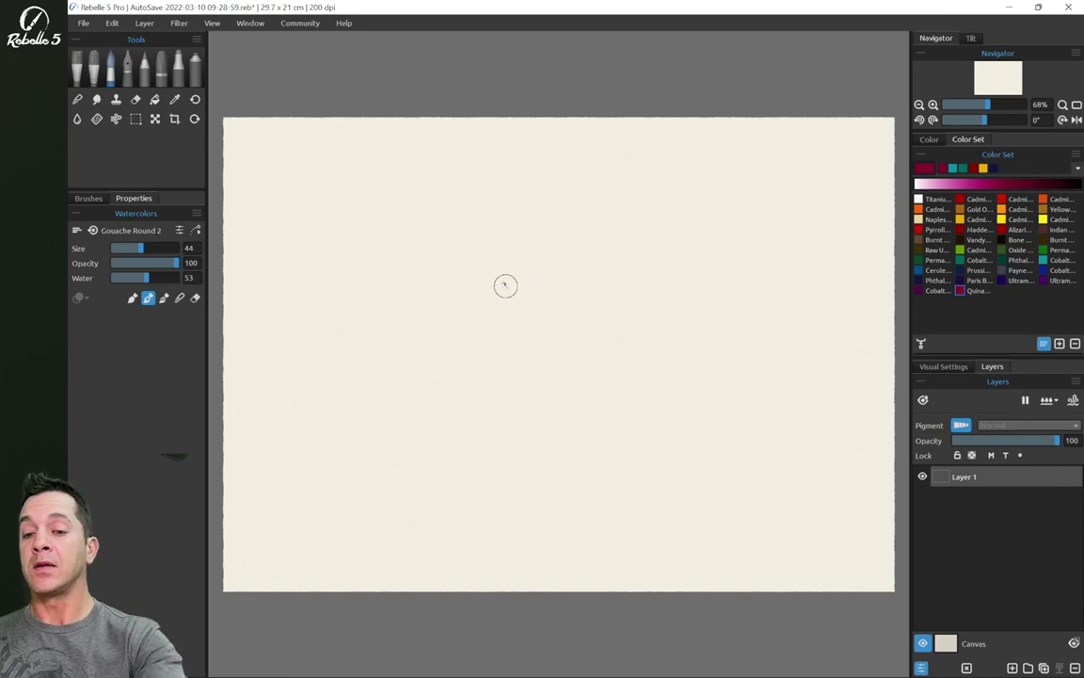
Enlarge the brush to size 100 and reopen the Tablet preferences
{"action": "left_click_drag", "start_coordinate": [515, 257], "coordinate": [601, 262]}
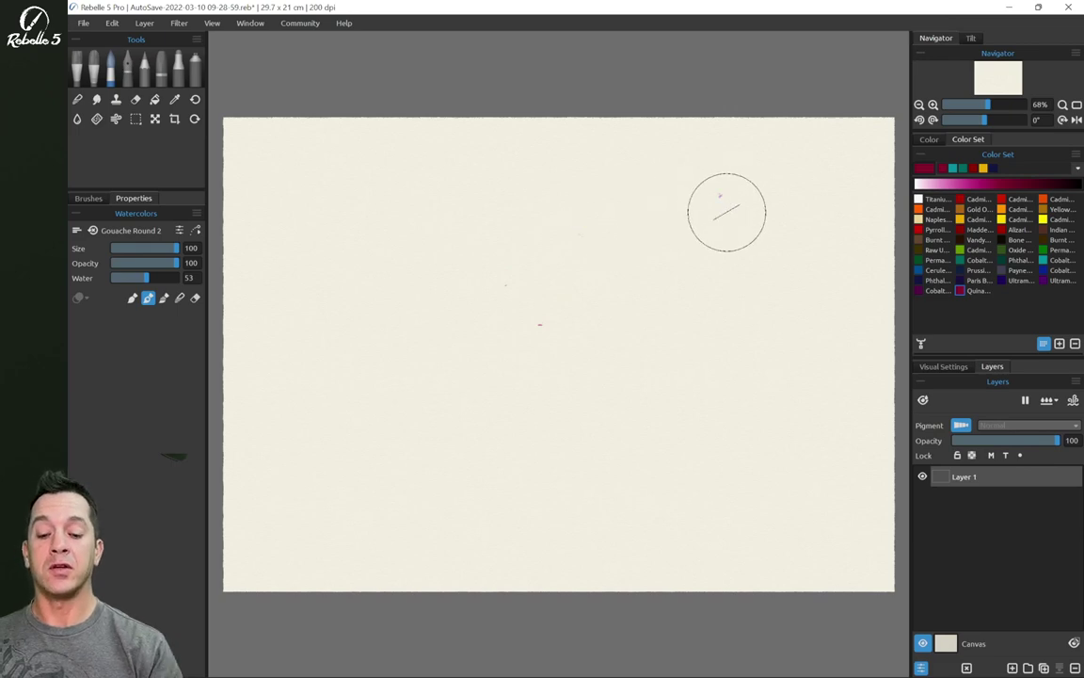
{"action": "key", "text": "ctrl+k"}
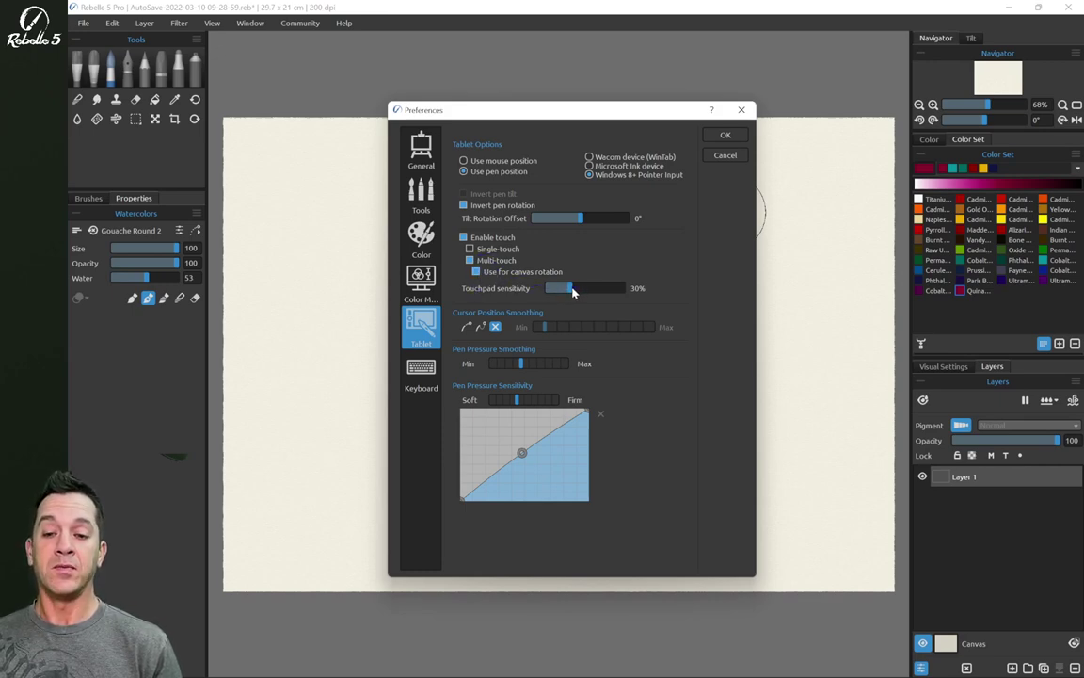
Nudge the Touchpad sensitivity slider down from 30% to 29%
{"action": "left_click_drag", "start_coordinate": [572, 292], "coordinate": [566, 292]}
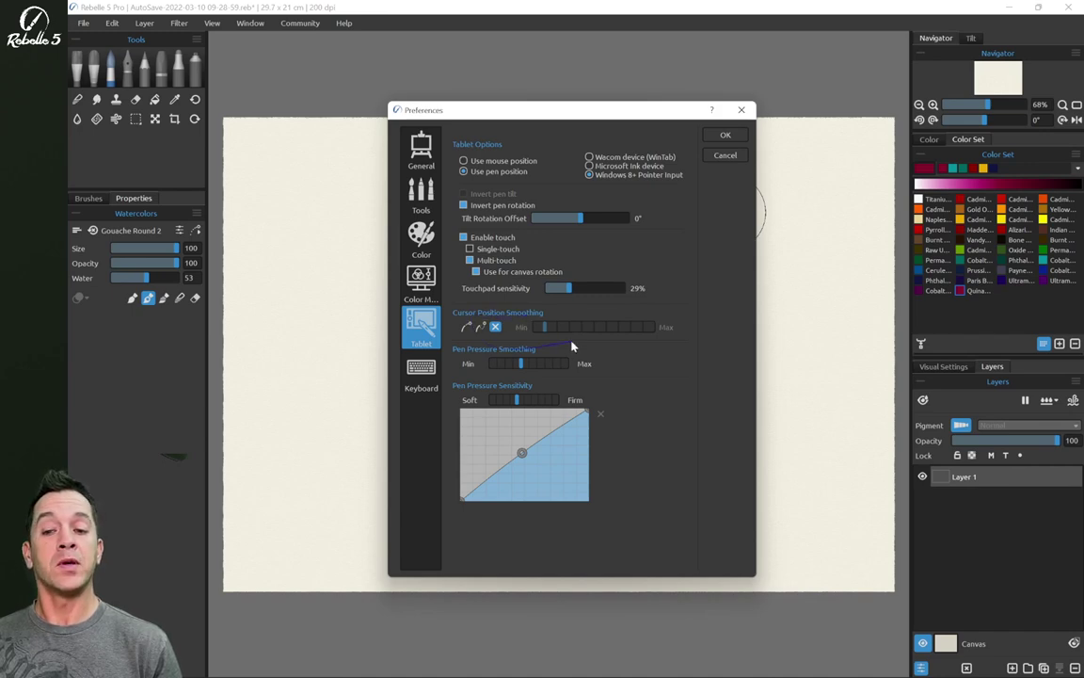
Apply Moving Average cursor smoothing, shrink the brush to 33, and paint a magenta test stroke
{"action": "left_click", "coordinate": [465, 327]}
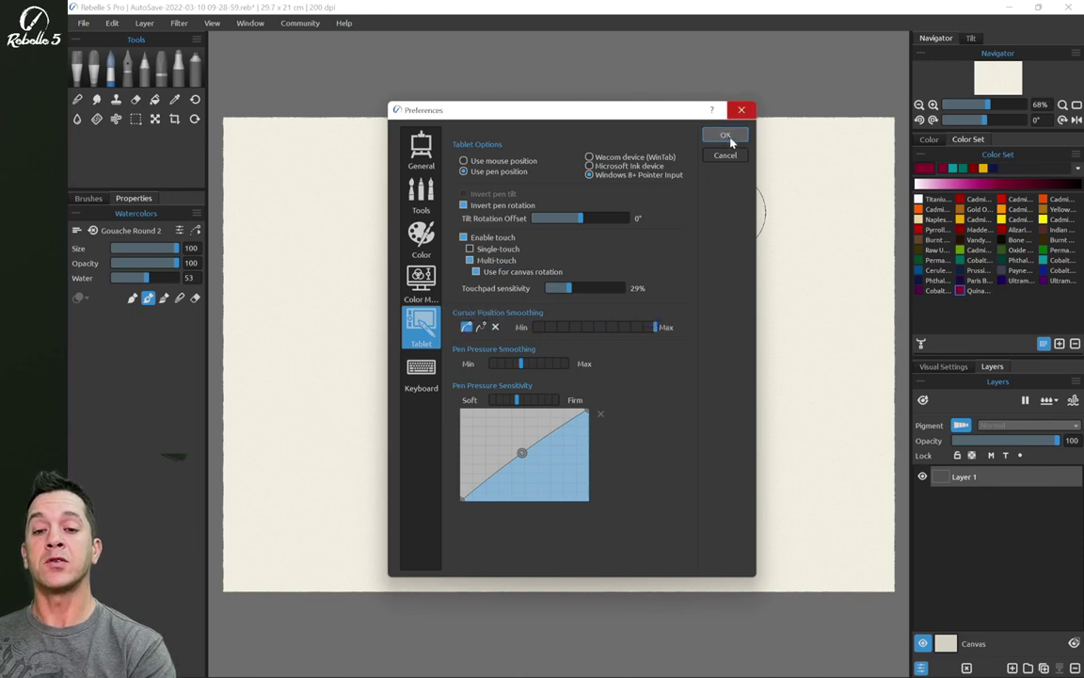
{"action": "left_click", "coordinate": [741, 109]}
{"action": "left_click_drag", "start_coordinate": [561, 350], "coordinate": [516, 330]}
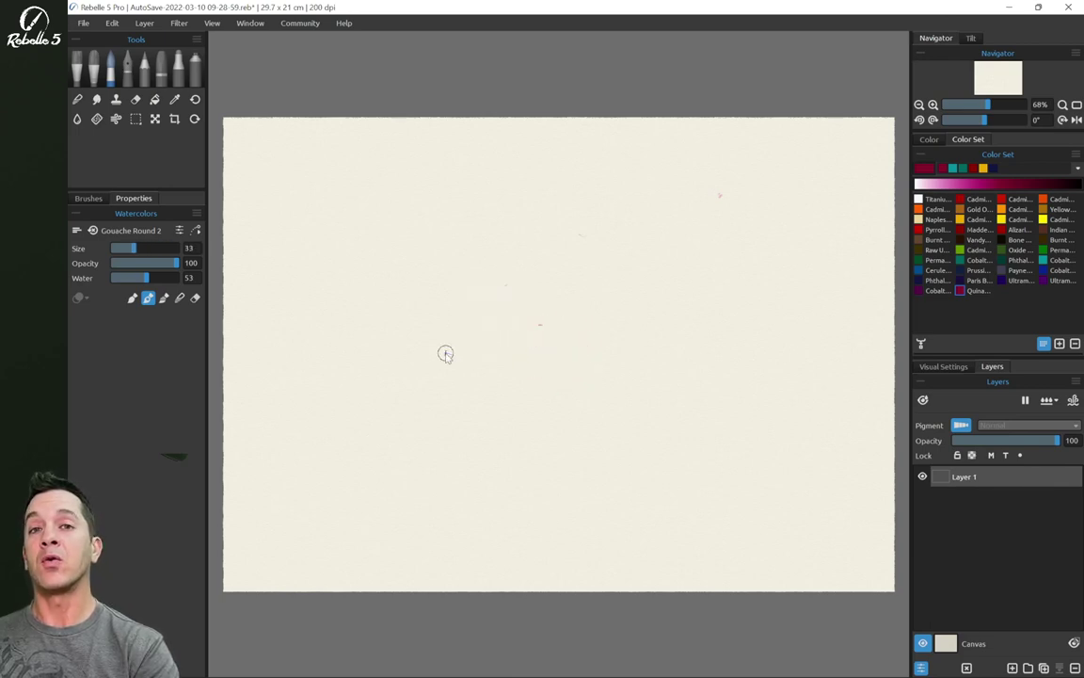
{"action": "mouse_move", "coordinate": [386, 371]}
{"action": "left_mouse_down"}
{"action": "mouse_move", "coordinate": [656, 346]}
{"action": "mouse_move", "coordinate": [624, 433]}
{"action": "mouse_move", "coordinate": [616, 386]}
{"action": "mouse_move", "coordinate": [527, 230]}
{"action": "mouse_move", "coordinate": [388, 218]}
{"action": "mouse_move", "coordinate": [299, 299]}
{"action": "left_mouse_up"}
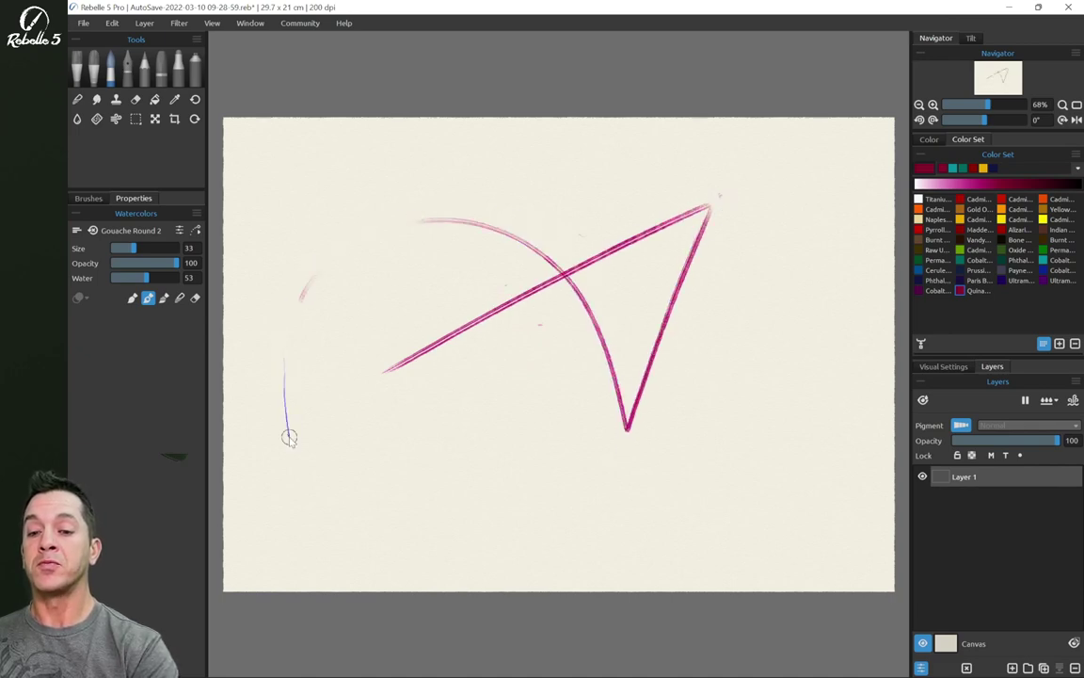
Switch cursor smoothing to Pulled String and paint a vertical stroke and a large arc
{"action": "key", "text": "ctrl+k"}
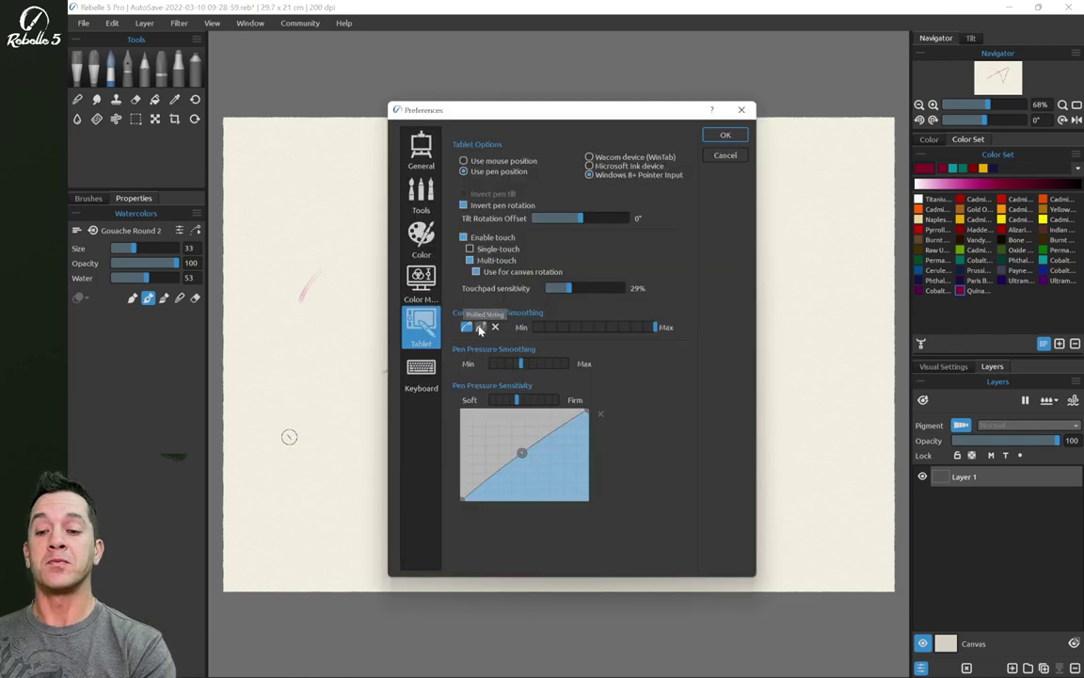
{"action": "left_click", "coordinate": [481, 326]}
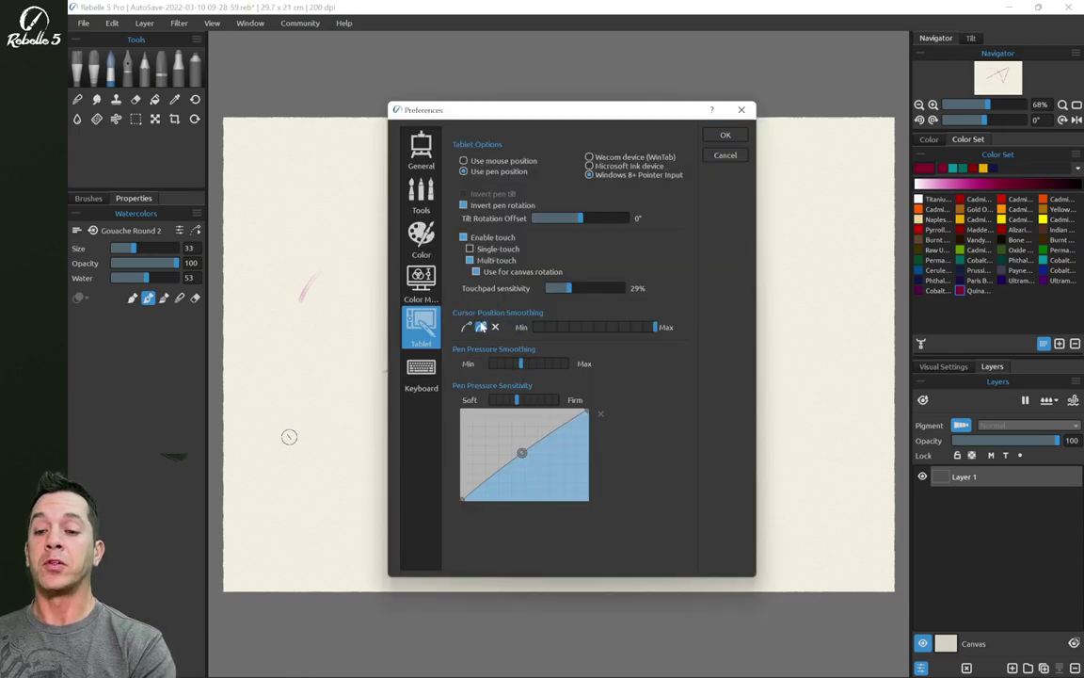
{"action": "left_click", "coordinate": [725, 135]}
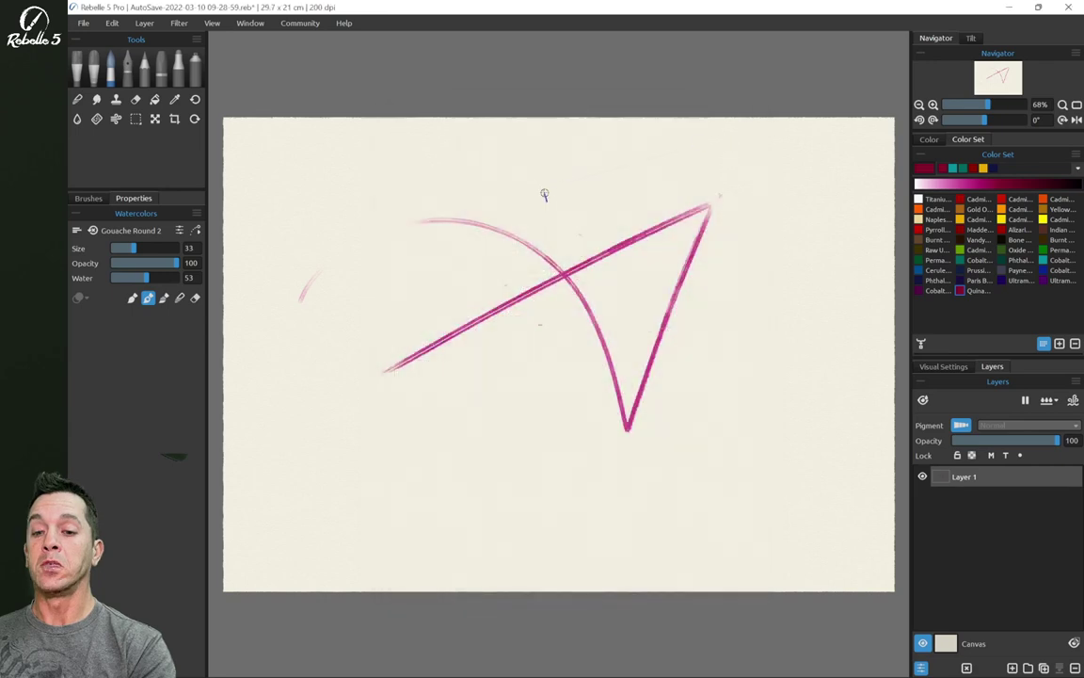
{"action": "mouse_move", "coordinate": [545, 194]}
{"action": "left_mouse_down"}
{"action": "mouse_move", "coordinate": [546, 414]}
{"action": "mouse_move", "coordinate": [636, 266]}
{"action": "mouse_move", "coordinate": [716, 208]}
{"action": "mouse_move", "coordinate": [798, 228]}
{"action": "mouse_move", "coordinate": [845, 313]}
{"action": "mouse_move", "coordinate": [685, 310]}
{"action": "mouse_move", "coordinate": [583, 334]}
{"action": "mouse_move", "coordinate": [533, 377]}
{"action": "mouse_move", "coordinate": [435, 394]}
{"action": "mouse_move", "coordinate": [325, 437]}
{"action": "mouse_move", "coordinate": [298, 462]}
{"action": "left_mouse_up"}
{"action": "mouse_move", "coordinate": [470, 334]}
{"action": "left_mouse_down"}
{"action": "mouse_move", "coordinate": [555, 188]}
{"action": "mouse_move", "coordinate": [685, 145]}
{"action": "mouse_move", "coordinate": [823, 177]}
{"action": "mouse_move", "coordinate": [871, 315]}
{"action": "mouse_move", "coordinate": [808, 576]}
{"action": "mouse_move", "coordinate": [781, 329]}
{"action": "mouse_move", "coordinate": [584, 229]}
{"action": "mouse_move", "coordinate": [302, 285]}
{"action": "mouse_move", "coordinate": [266, 436]}
{"action": "mouse_move", "coordinate": [279, 576]}
{"action": "mouse_move", "coordinate": [324, 612]}
{"action": "left_mouse_up"}
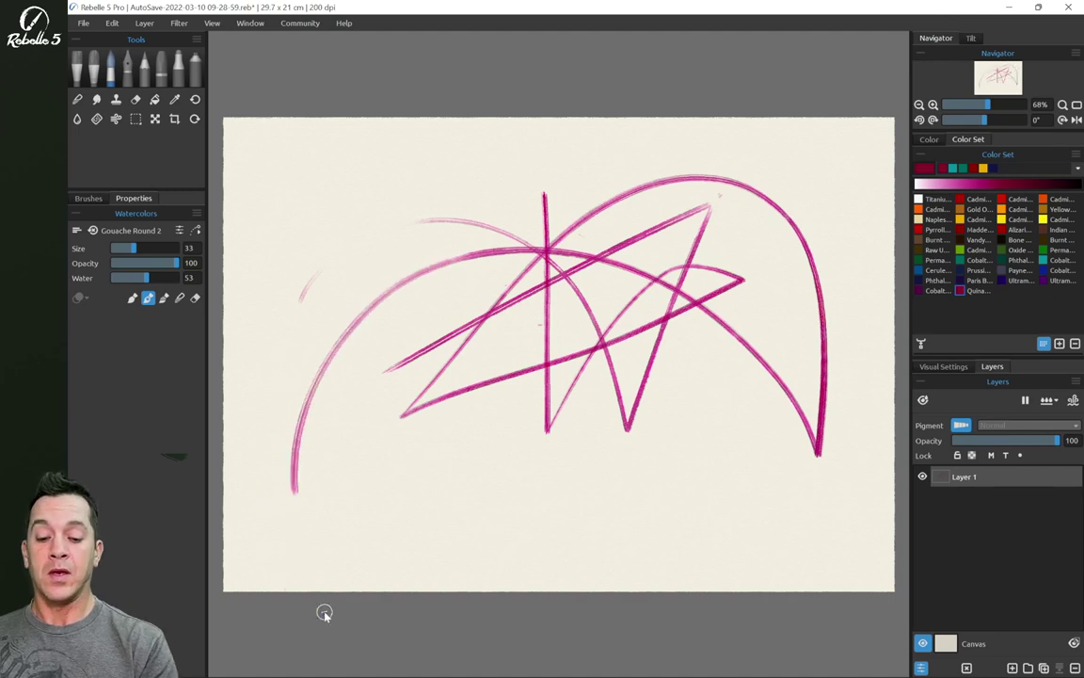
Lower the smoothing strength and set cursor position smoothing to none
{"action": "key", "text": "ctrl+comma"}
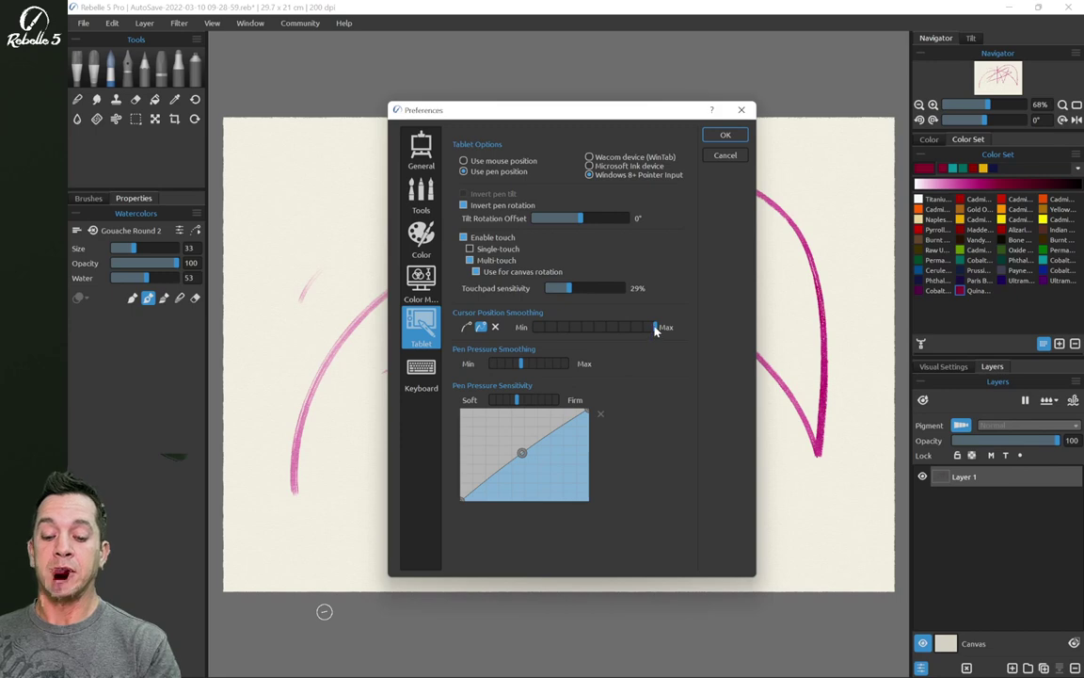
{"action": "mouse_move", "coordinate": [656, 327]}
{"action": "left_mouse_down"}
{"action": "mouse_move", "coordinate": [542, 328]}
{"action": "mouse_move", "coordinate": [593, 328]}
{"action": "left_mouse_up"}
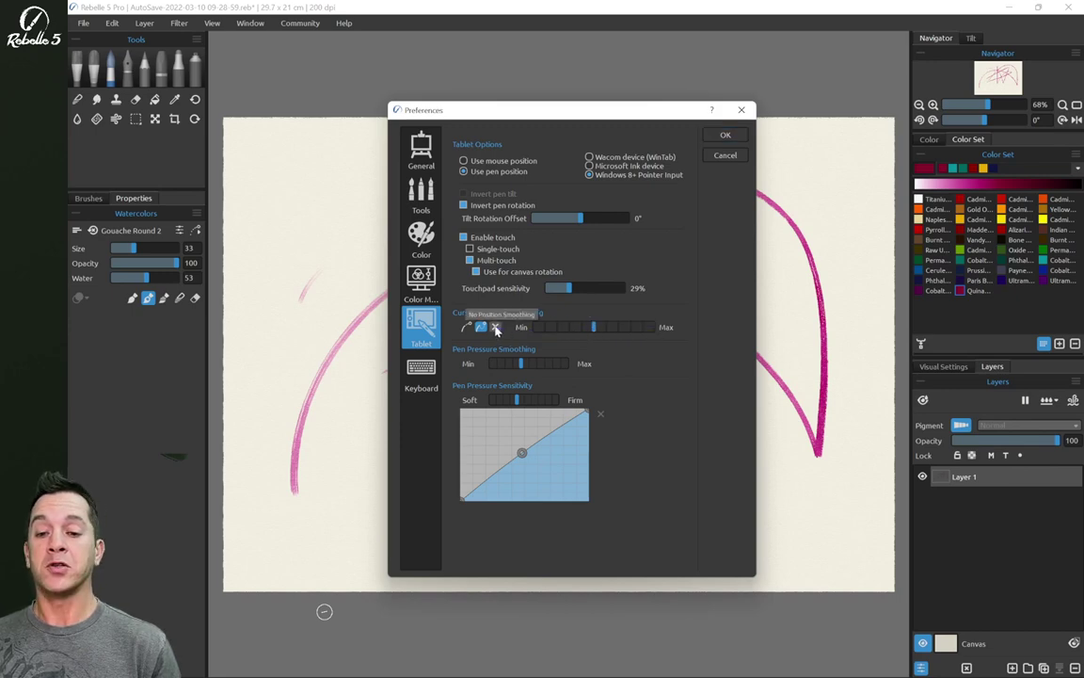
{"action": "left_click", "coordinate": [496, 327]}
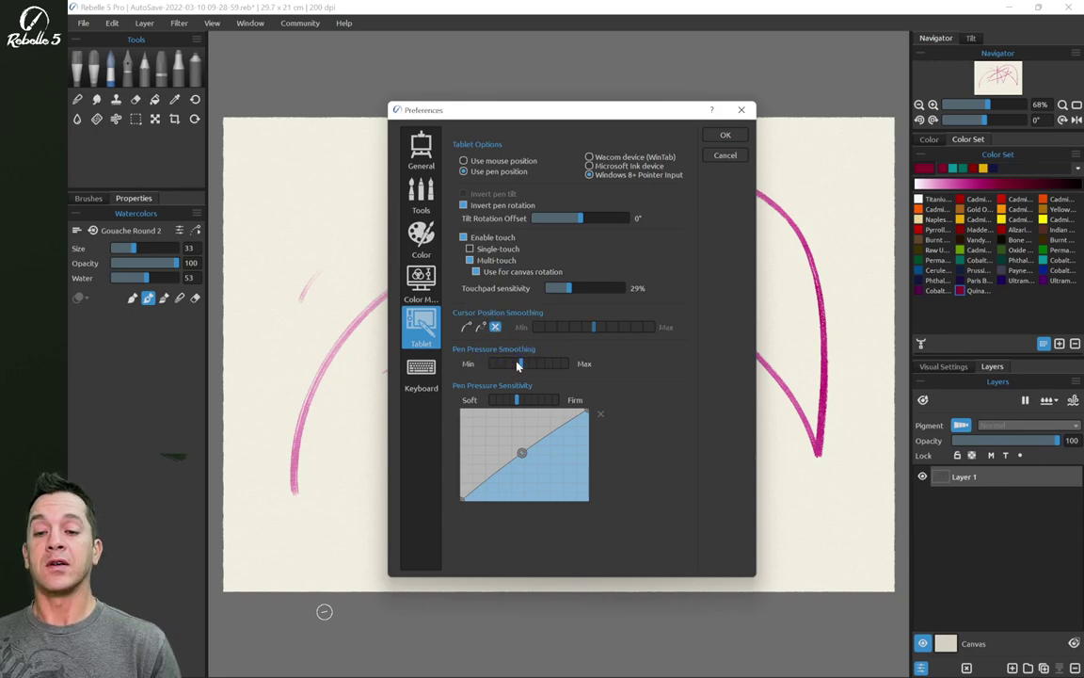
Lower pen pressure smoothing toward Min, clear the canvas, and paint a fresh test stroke
{"action": "left_click_drag", "start_coordinate": [521, 364], "coordinate": [496, 364]}
{"action": "left_click", "coordinate": [725, 136]}
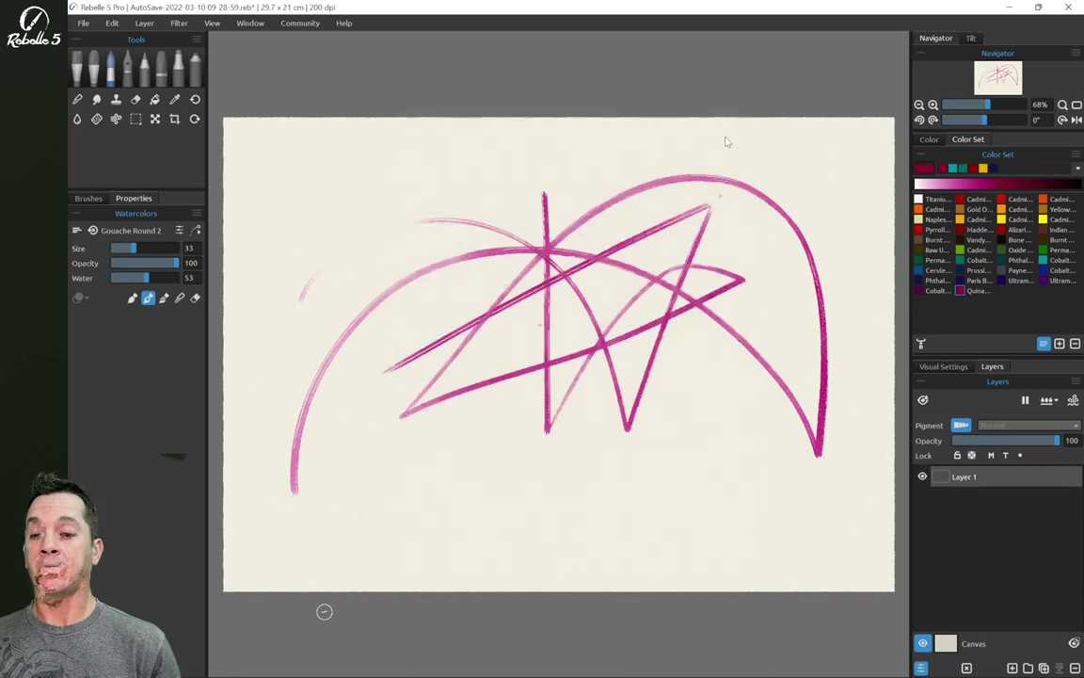
{"action": "key", "text": "Delete"}
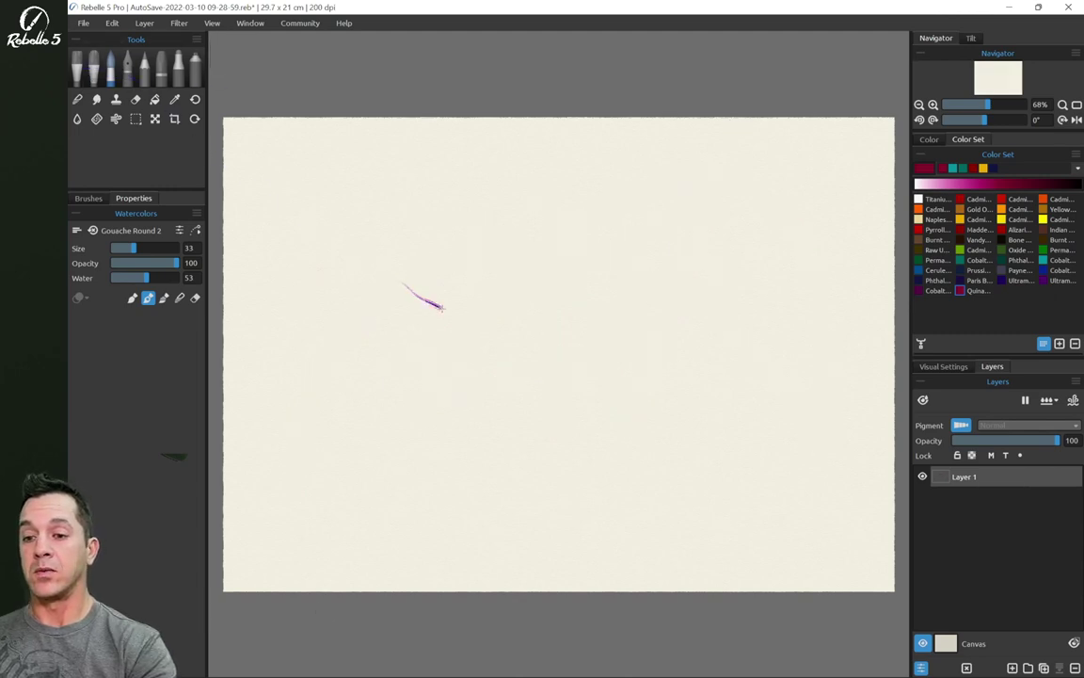
{"action": "left_click_drag", "start_coordinate": [449, 311], "coordinate": [625, 370]}
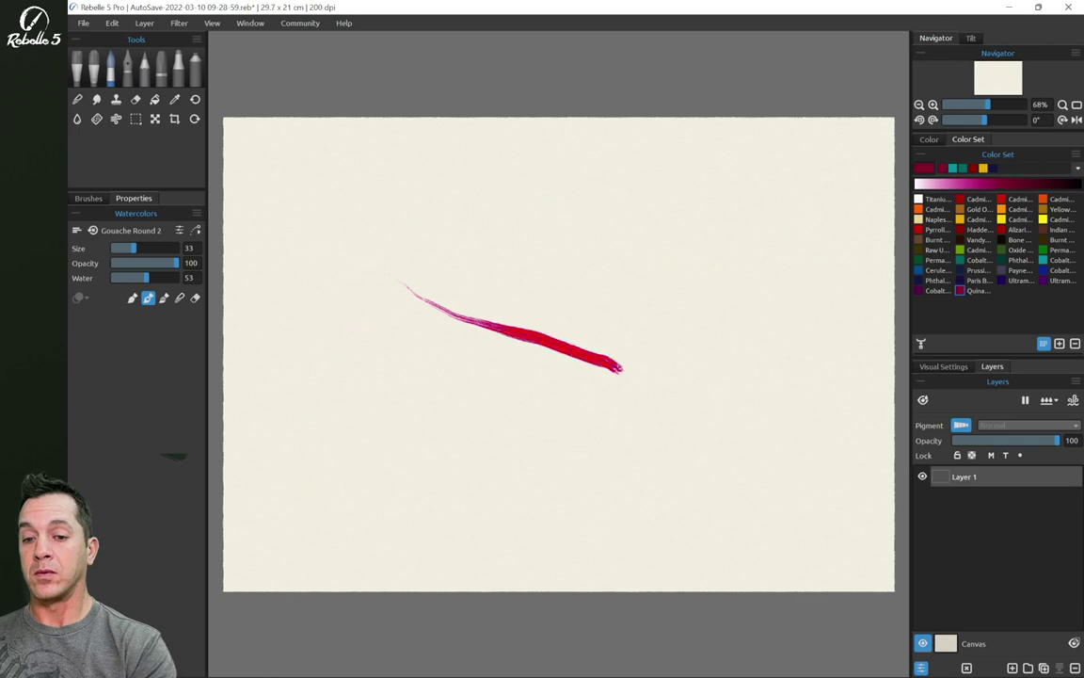
{"action": "scroll", "coordinate": [654, 380], "scroll_direction": "up", "scroll_amount": 5}
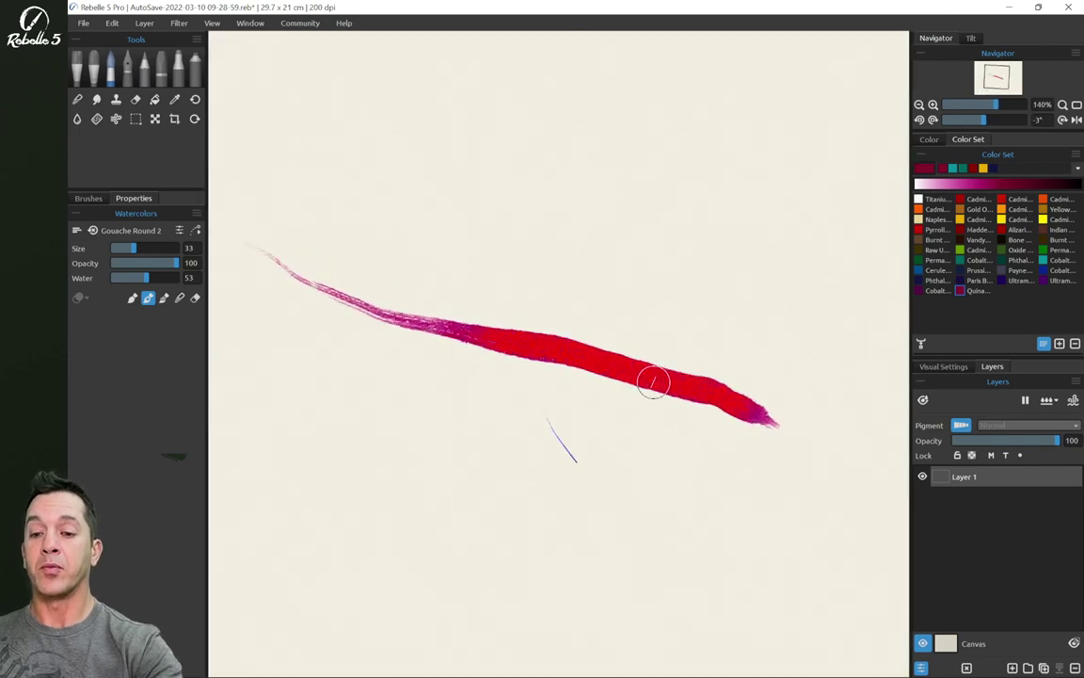
{"action": "scroll", "coordinate": [653, 380], "scroll_direction": "up", "scroll_amount": 2}
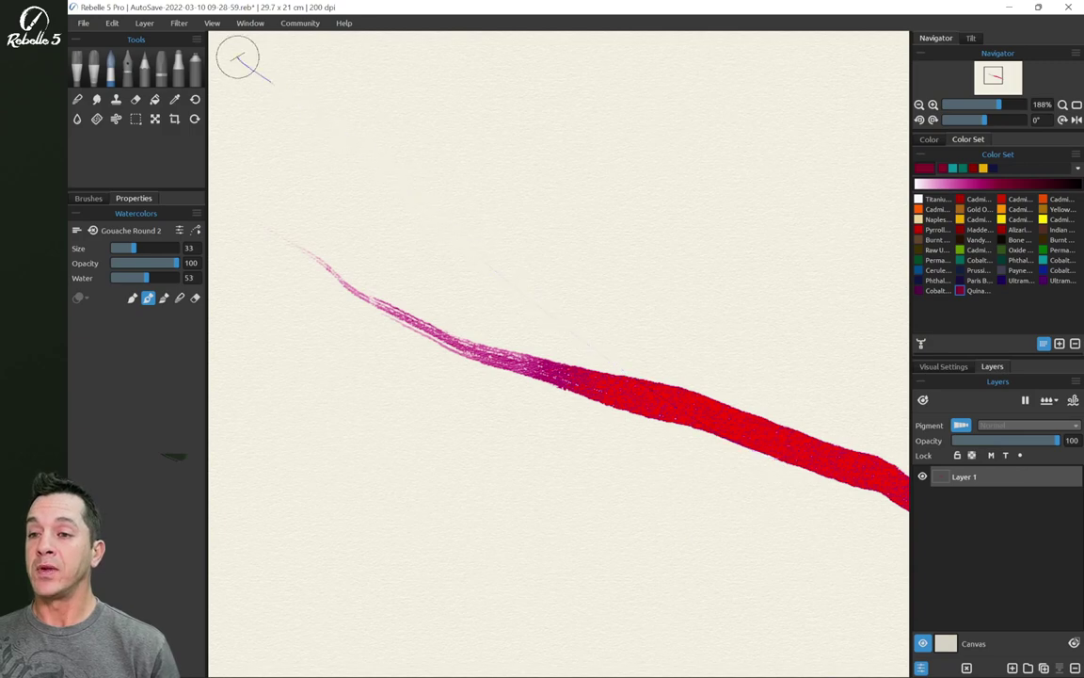
Turn off View > Gamut Warning and paint two short pressure test strokes
{"action": "left_click", "coordinate": [214, 24]}
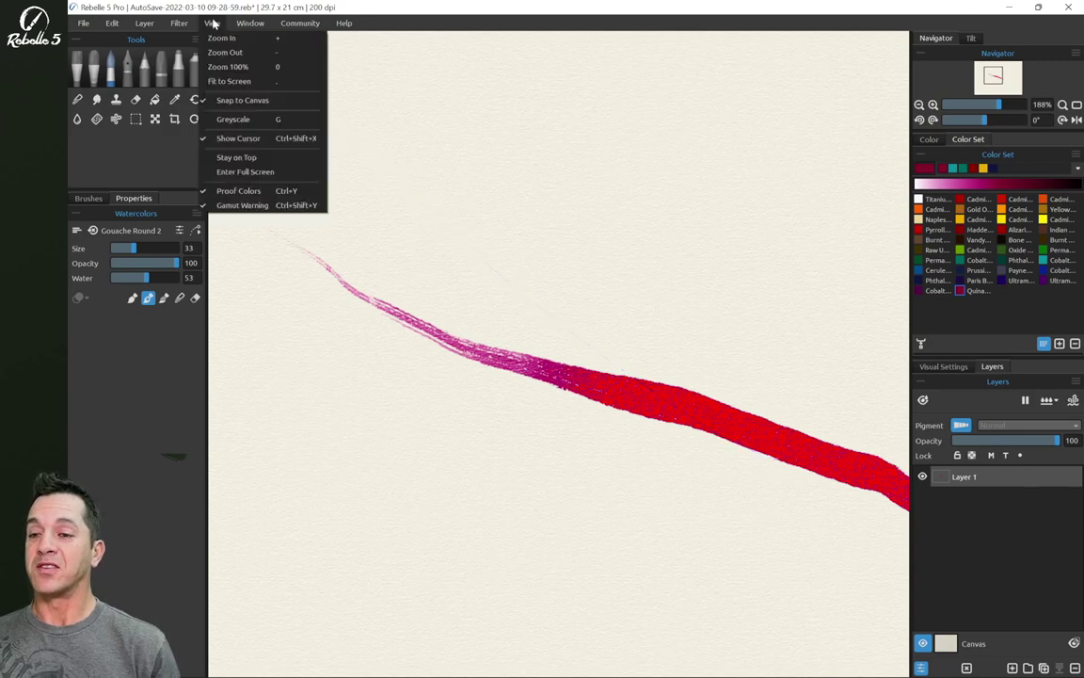
{"action": "left_click", "coordinate": [252, 205]}
{"action": "scroll", "coordinate": [225, 101], "scroll_direction": "down", "scroll_amount": 1}
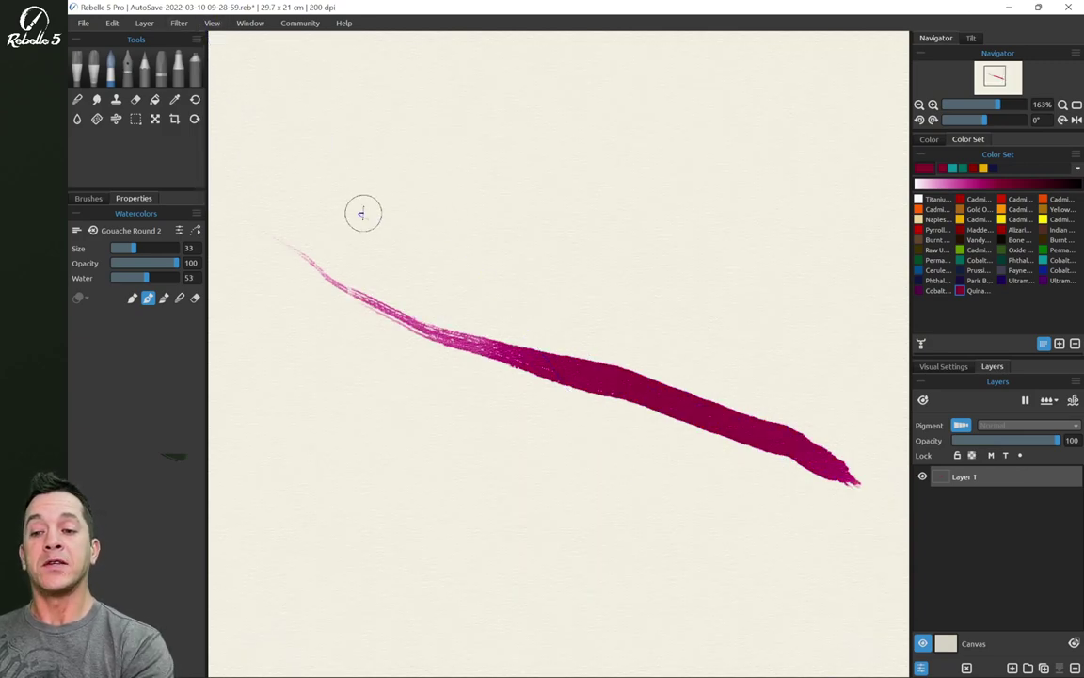
{"action": "left_click_drag", "start_coordinate": [341, 189], "coordinate": [813, 184]}
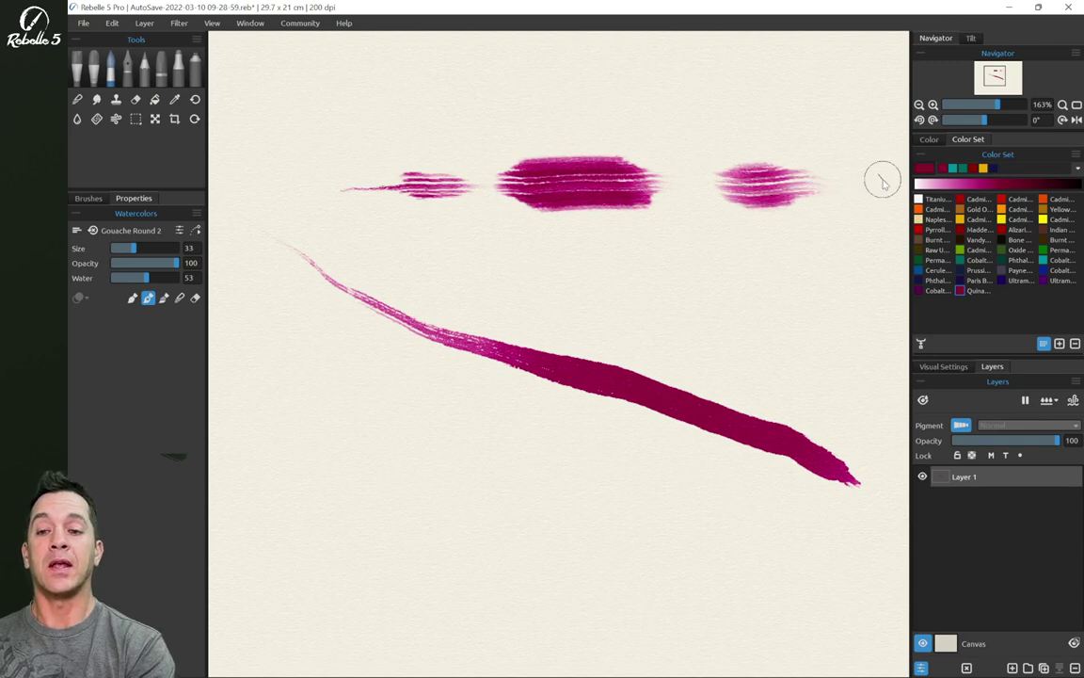
{"action": "left_click_drag", "start_coordinate": [370, 265], "coordinate": [753, 264]}
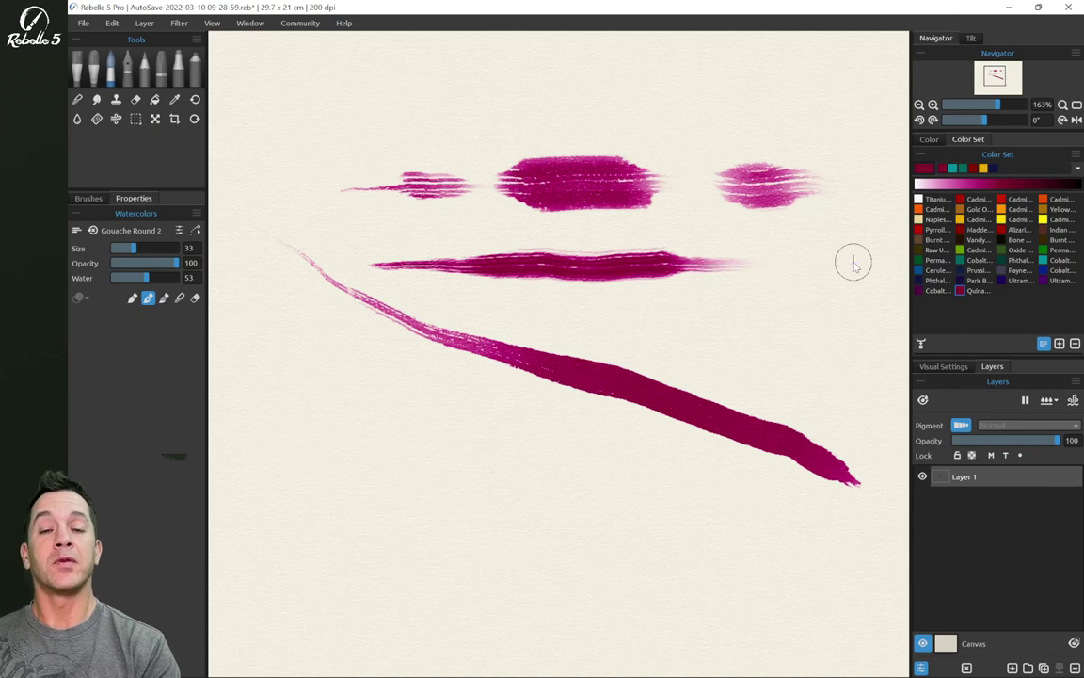
Raise pen pressure smoothing to Max and paint a long stroke across the top
{"action": "key", "text": "ctrl+comma"}
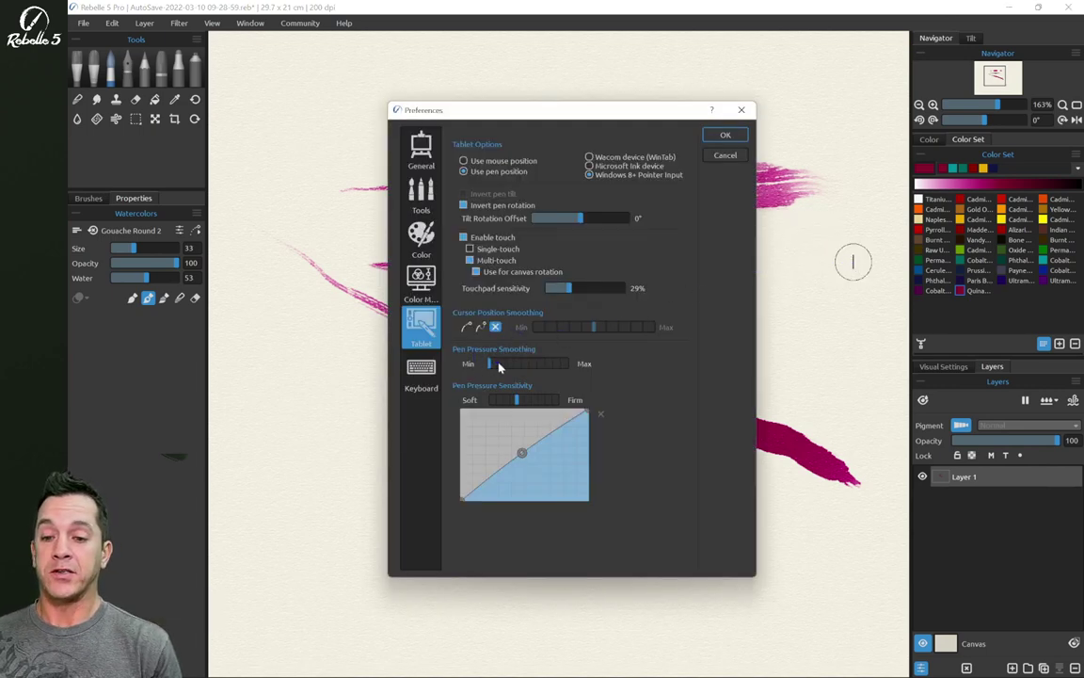
{"action": "left_click_drag", "start_coordinate": [491, 364], "coordinate": [570, 364]}
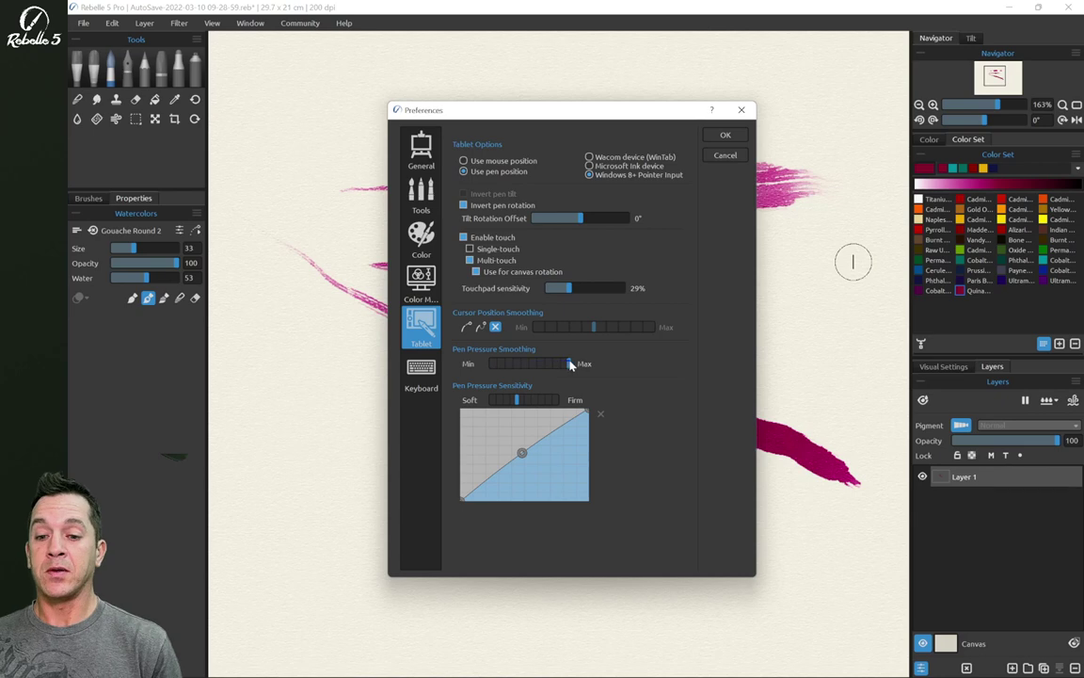
{"action": "left_click", "coordinate": [726, 135]}
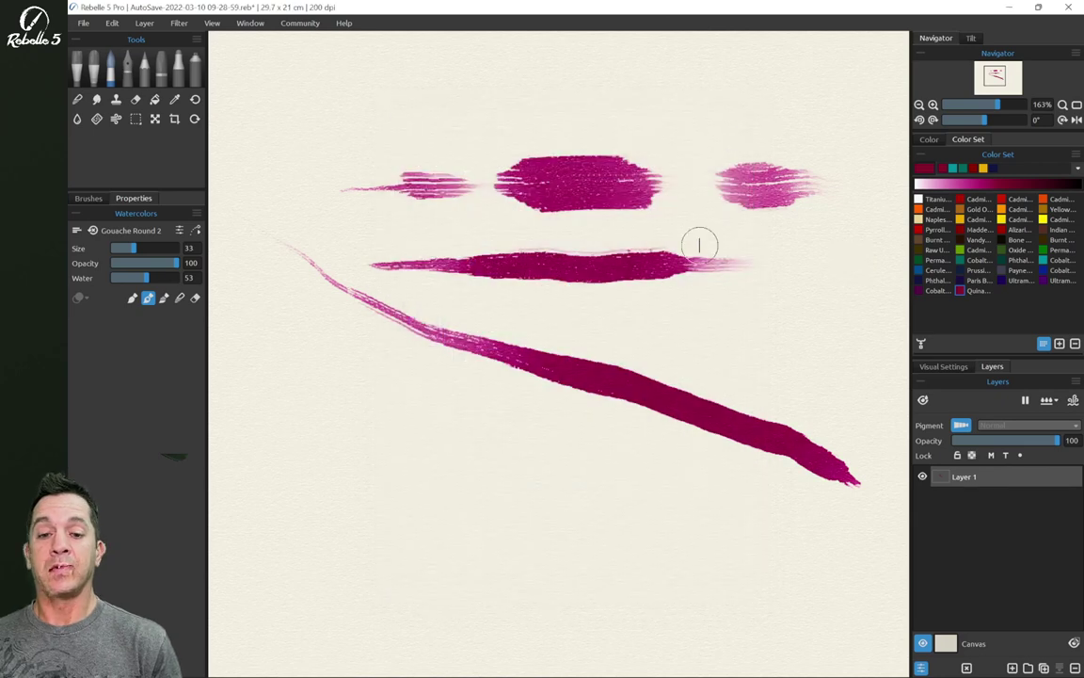
{"action": "left_click_drag", "start_coordinate": [328, 100], "coordinate": [852, 79]}
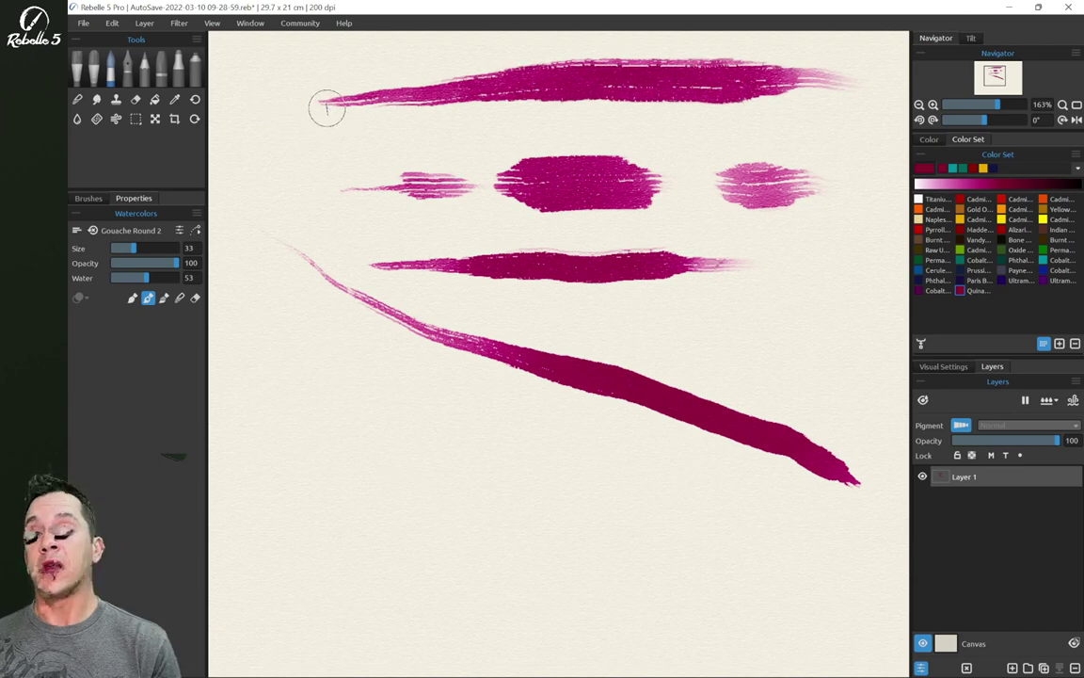
{"action": "key", "text": "ctrl+k"}
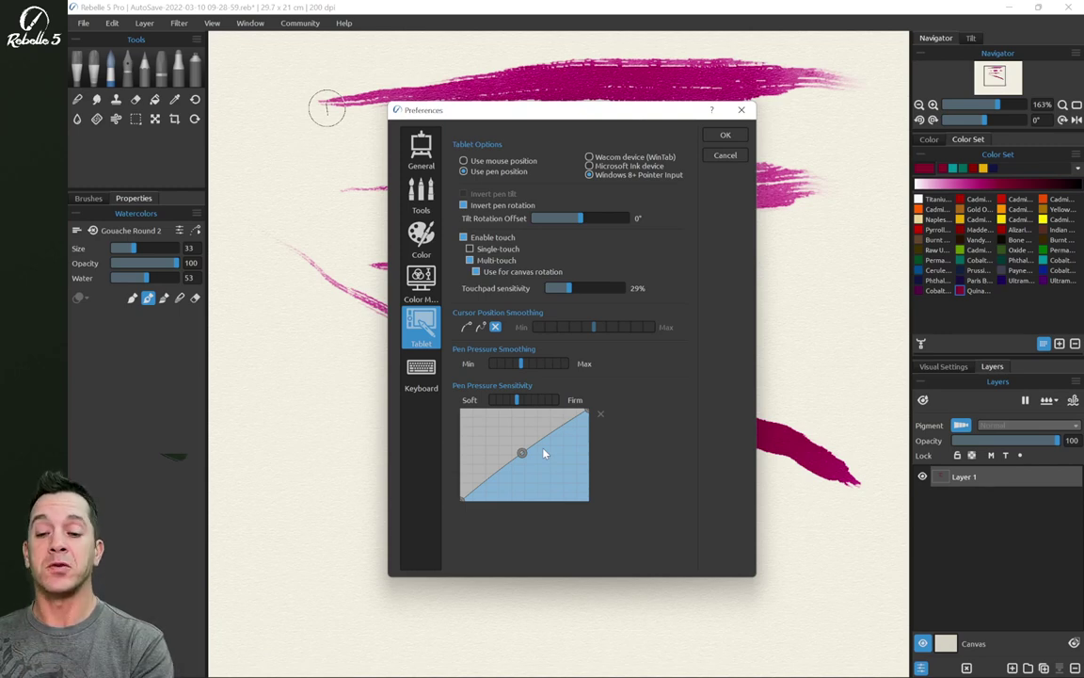
Experiment with the Pen Pressure Sensitivity curve, leaving it bent toward a soft response
{"action": "mouse_move", "coordinate": [522, 452]}
{"action": "left_mouse_down"}
{"action": "mouse_move", "coordinate": [478, 416]}
{"action": "mouse_move", "coordinate": [485, 427]}
{"action": "left_mouse_up"}
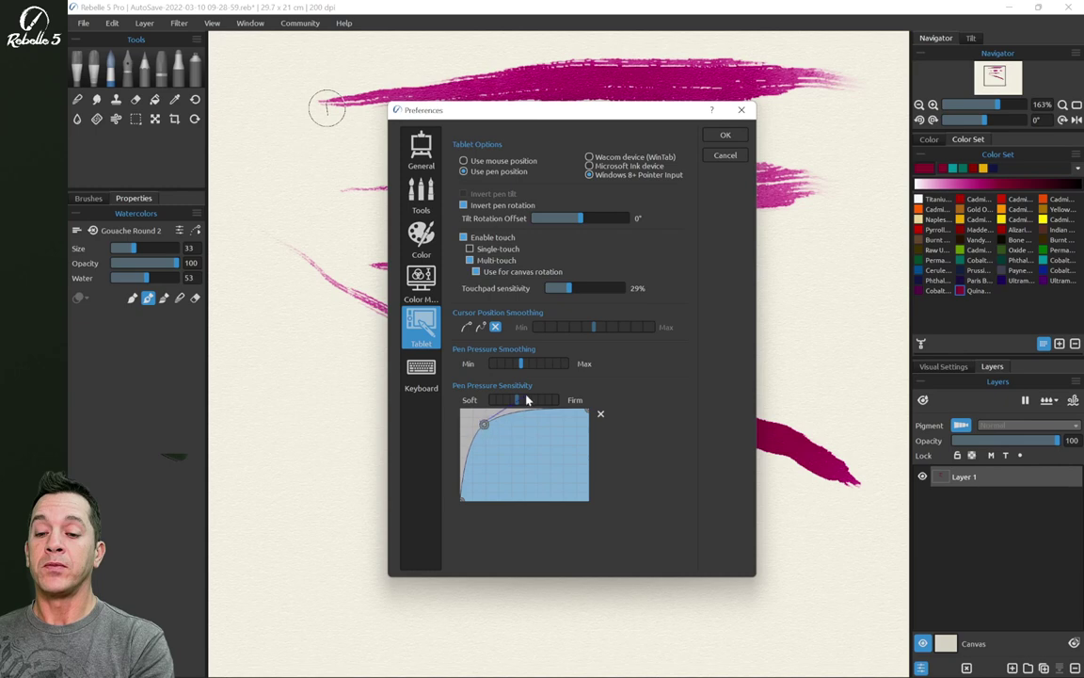
{"action": "left_click", "coordinate": [600, 414]}
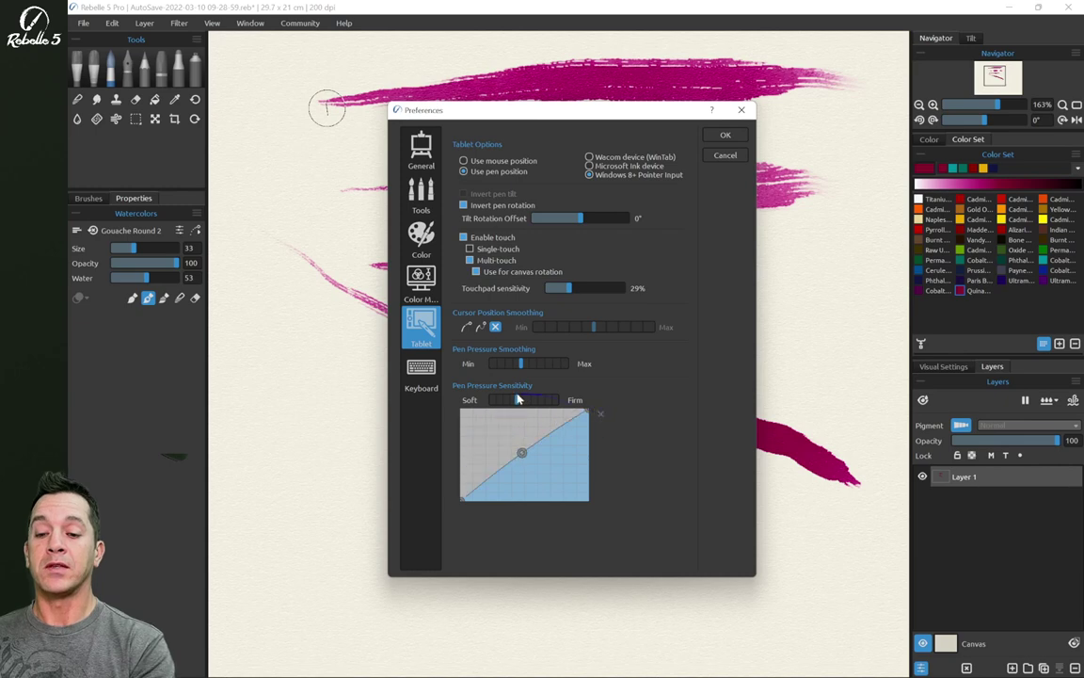
{"action": "mouse_move", "coordinate": [517, 400]}
{"action": "left_mouse_down"}
{"action": "mouse_move", "coordinate": [491, 400]}
{"action": "mouse_move", "coordinate": [544, 400]}
{"action": "mouse_move", "coordinate": [529, 400]}
{"action": "left_mouse_up"}
{"action": "mouse_move", "coordinate": [524, 453]}
{"action": "left_mouse_down"}
{"action": "mouse_move", "coordinate": [483, 425]}
{"action": "mouse_move", "coordinate": [546, 402]}
{"action": "left_mouse_up"}
{"action": "left_click_drag", "start_coordinate": [473, 427], "coordinate": [478, 425]}
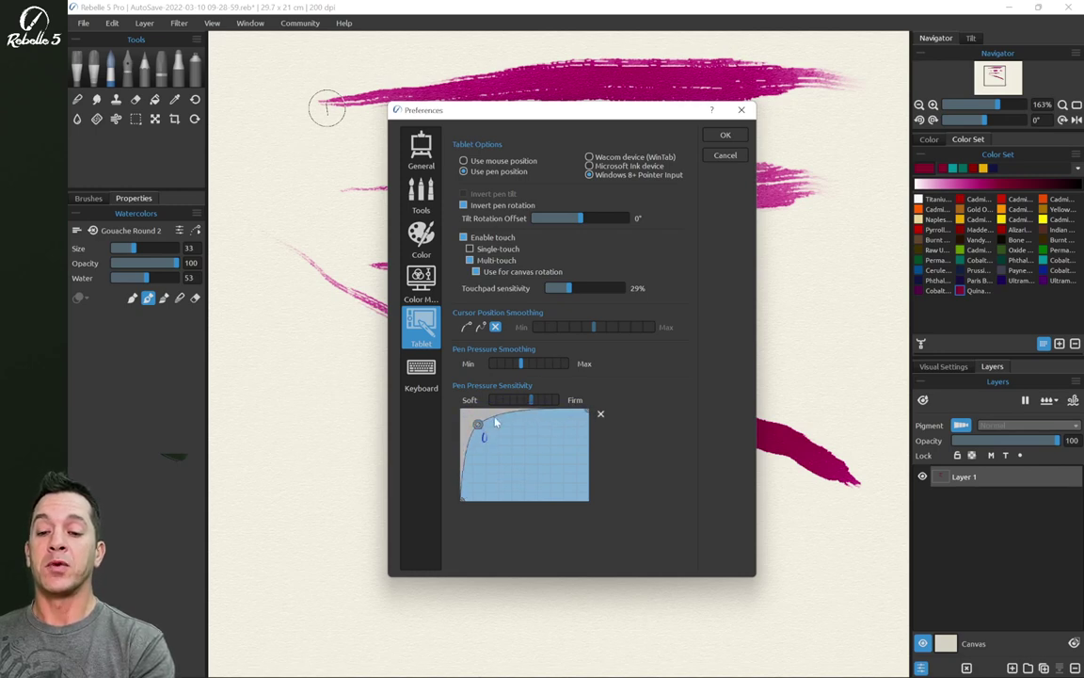
{"action": "left_click", "coordinate": [729, 139]}
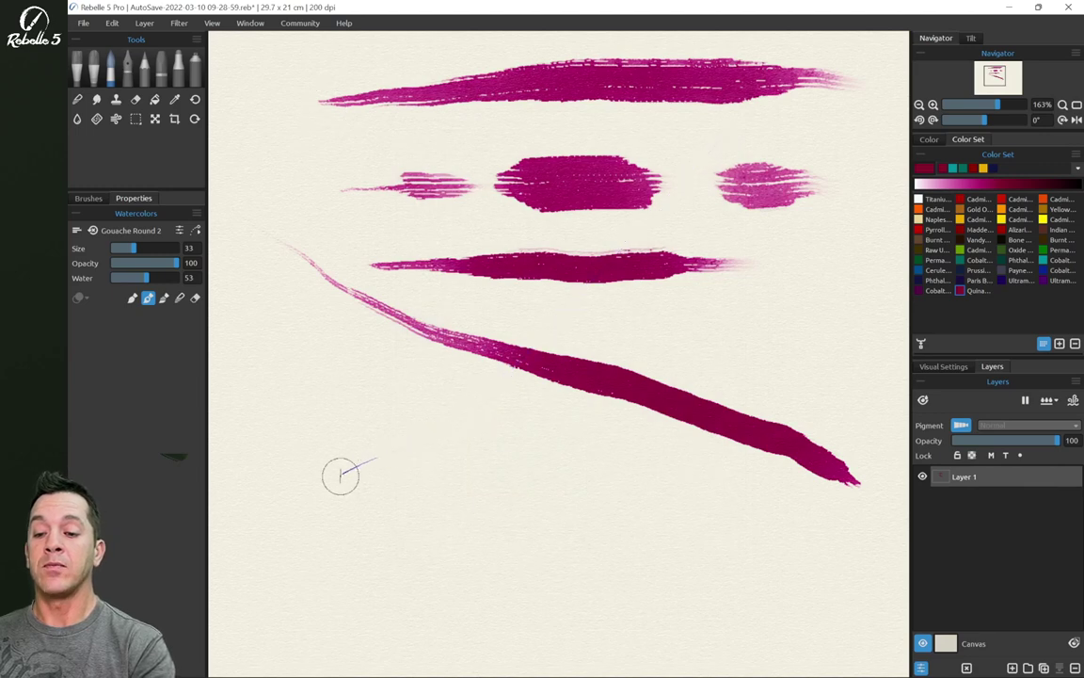
Paint several soft-curve test strokes and loops along the bottom of the canvas
{"action": "mouse_move", "coordinate": [362, 473]}
{"action": "left_mouse_down"}
{"action": "mouse_move", "coordinate": [414, 453]}
{"action": "mouse_move", "coordinate": [513, 443]}
{"action": "mouse_move", "coordinate": [539, 484]}
{"action": "mouse_move", "coordinate": [654, 504]}
{"action": "mouse_move", "coordinate": [565, 519]}
{"action": "left_mouse_up"}
{"action": "mouse_move", "coordinate": [447, 544]}
{"action": "left_mouse_down"}
{"action": "mouse_move", "coordinate": [392, 555]}
{"action": "mouse_move", "coordinate": [310, 516]}
{"action": "mouse_move", "coordinate": [459, 484]}
{"action": "mouse_move", "coordinate": [665, 479]}
{"action": "left_mouse_up"}
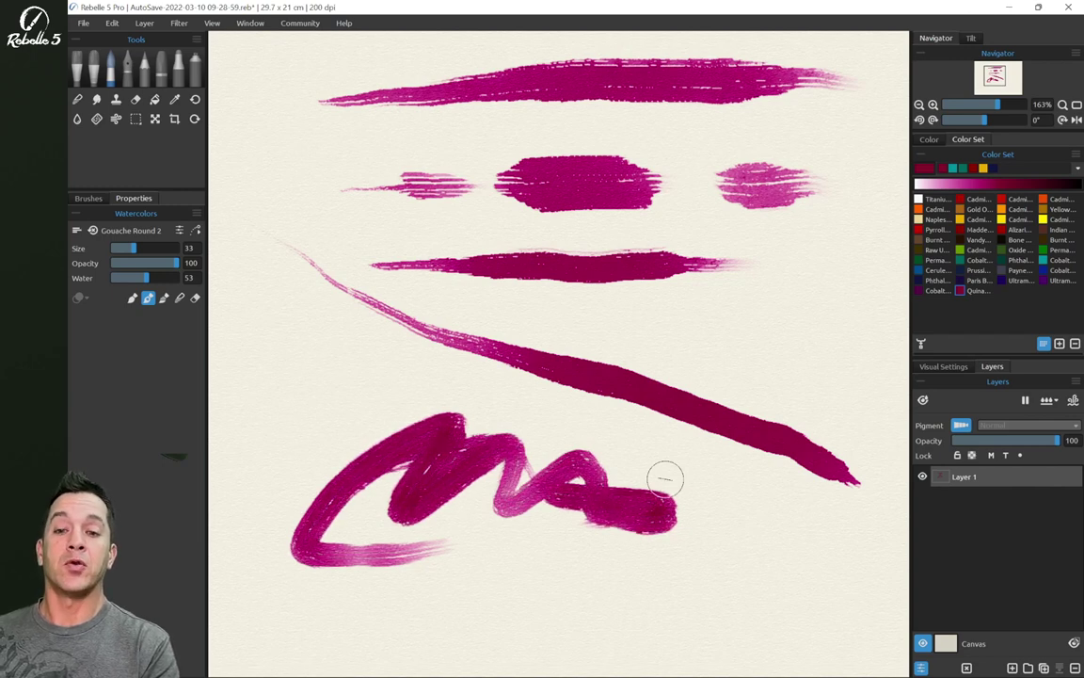
{"action": "left_click_drag", "start_coordinate": [440, 593], "coordinate": [726, 565]}
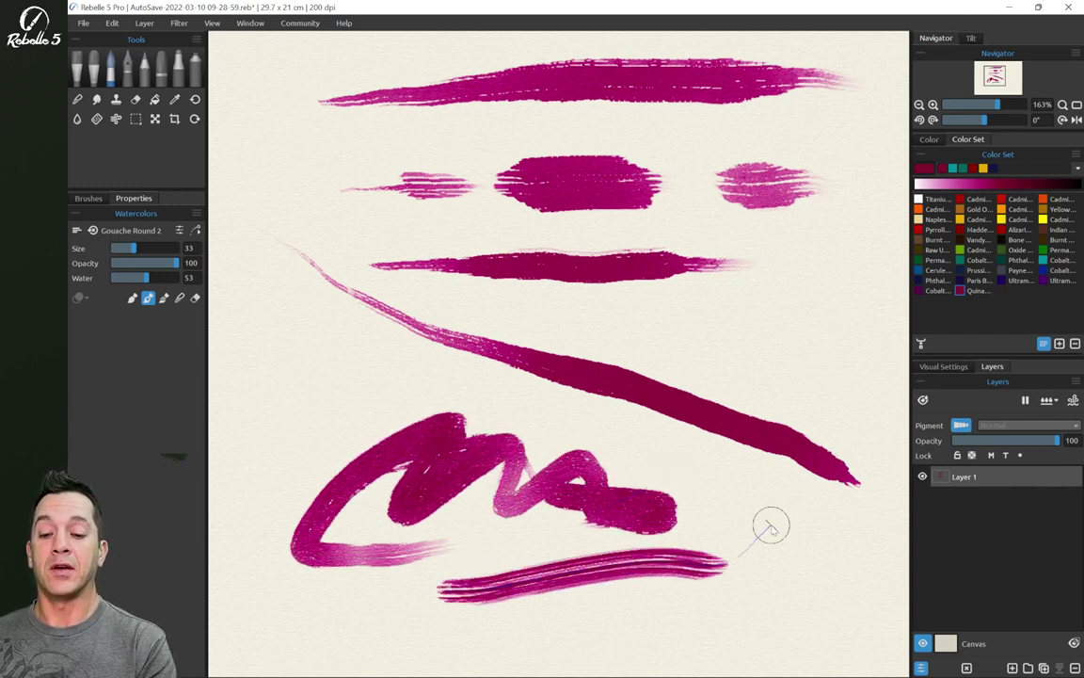
{"action": "left_click_drag", "start_coordinate": [701, 502], "coordinate": [838, 515]}
{"action": "left_click_drag", "start_coordinate": [679, 562], "coordinate": [823, 553]}
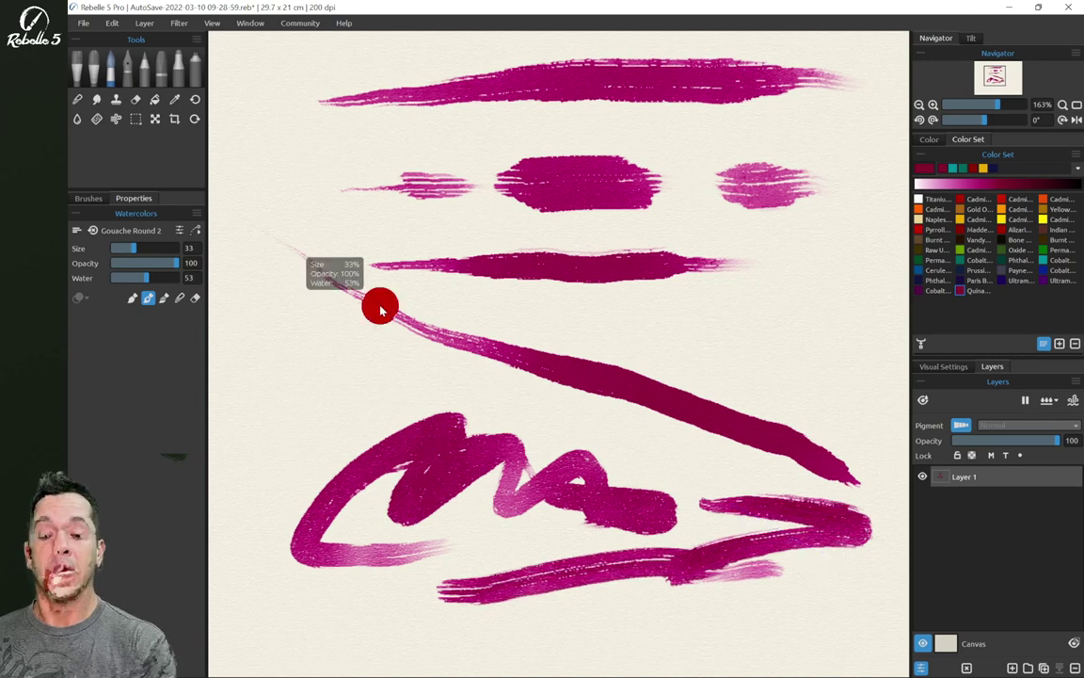
Bend the curve firm, clear the canvas and test it, then return the curve near linear
{"action": "key", "text": "ctrl+comma"}
{"action": "left_click_drag", "start_coordinate": [477, 424], "coordinate": [563, 482]}
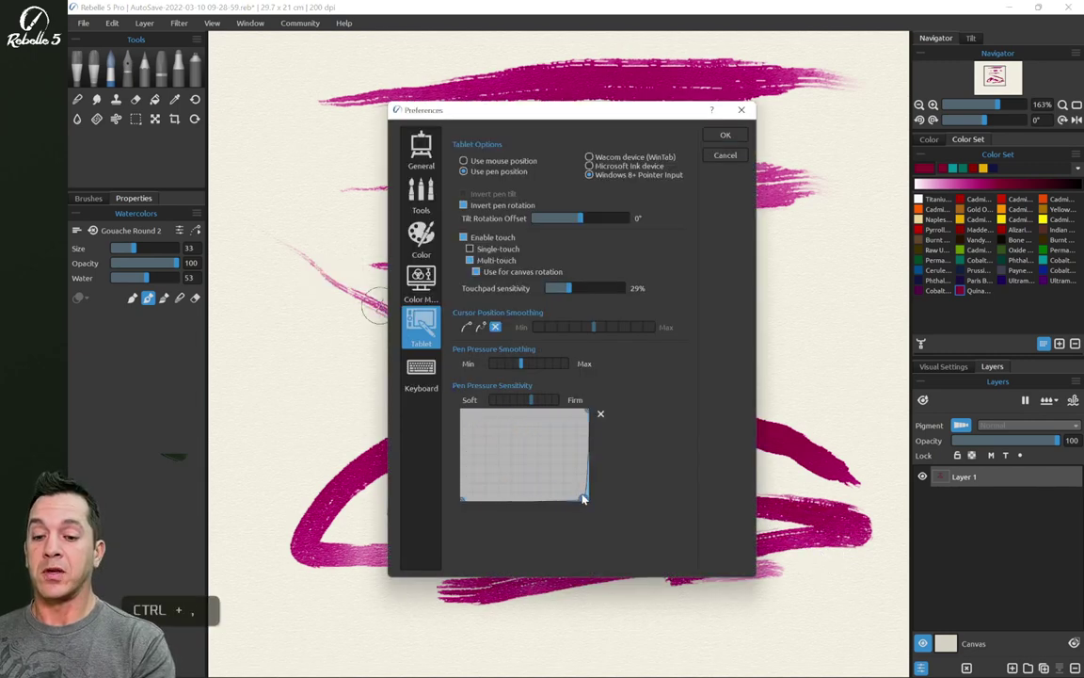
{"action": "left_click", "coordinate": [724, 134]}
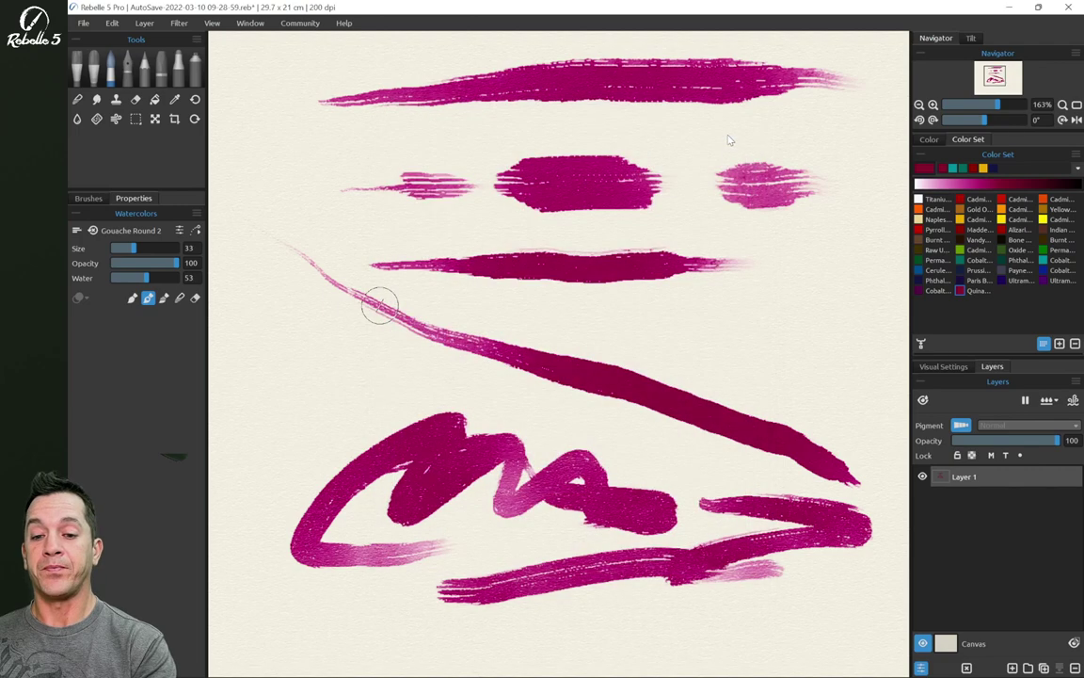
{"action": "key", "text": "Delete"}
{"action": "mouse_move", "coordinate": [544, 213]}
{"action": "left_mouse_down"}
{"action": "mouse_move", "coordinate": [531, 305]}
{"action": "mouse_move", "coordinate": [412, 434]}
{"action": "mouse_move", "coordinate": [702, 363]}
{"action": "mouse_move", "coordinate": [774, 399]}
{"action": "mouse_move", "coordinate": [586, 442]}
{"action": "mouse_move", "coordinate": [418, 498]}
{"action": "mouse_move", "coordinate": [508, 533]}
{"action": "mouse_move", "coordinate": [702, 504]}
{"action": "mouse_move", "coordinate": [812, 444]}
{"action": "mouse_move", "coordinate": [826, 310]}
{"action": "mouse_move", "coordinate": [798, 196]}
{"action": "left_mouse_up"}
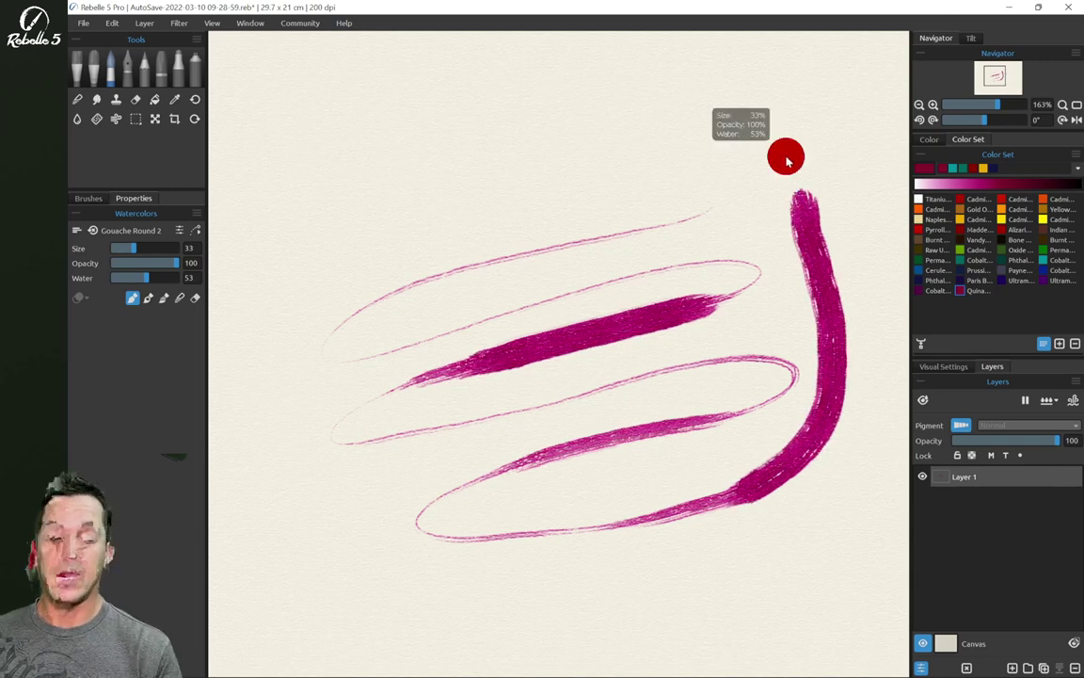
{"action": "key", "text": "ctrl+comma"}
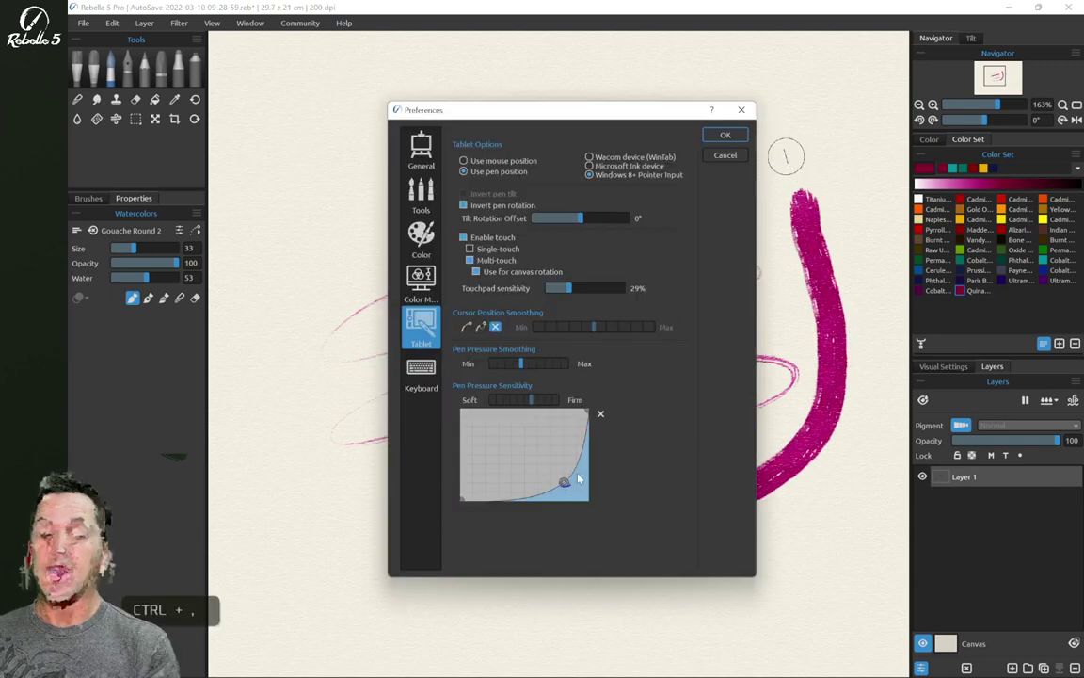
{"action": "mouse_move", "coordinate": [564, 484]}
{"action": "left_mouse_down"}
{"action": "mouse_move", "coordinate": [544, 455]}
{"action": "mouse_move", "coordinate": [523, 449]}
{"action": "left_mouse_up"}
Browse the Keyboard shortcuts for the Color, Tools and Tools (hold) categories
{"action": "left_click", "coordinate": [422, 377]}
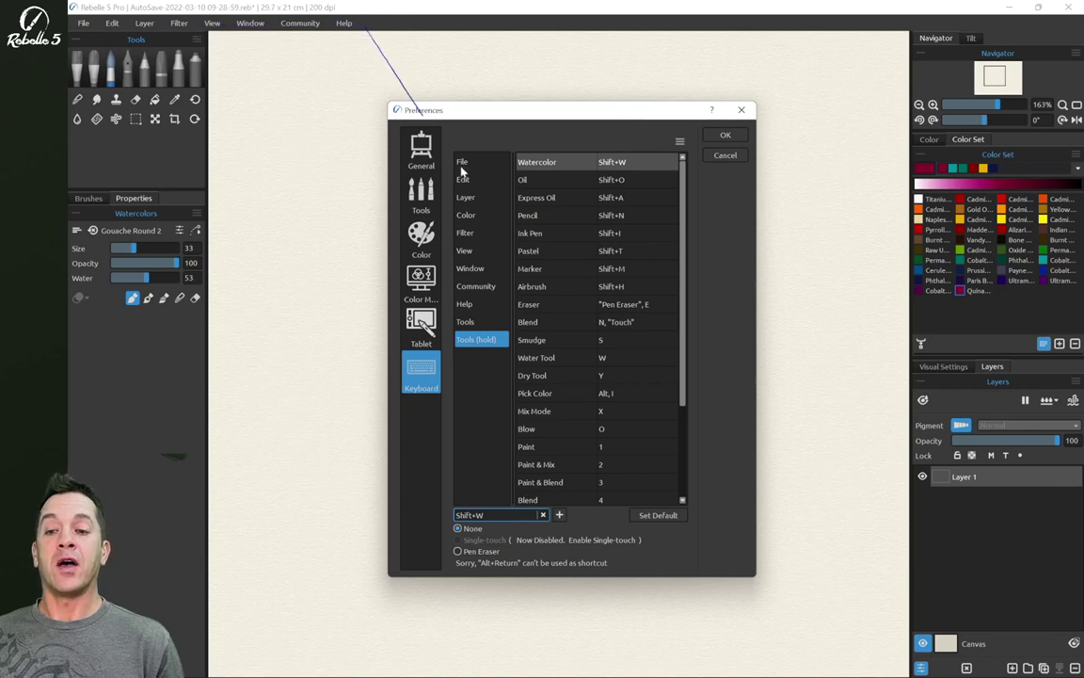
{"action": "left_click", "coordinate": [481, 222]}
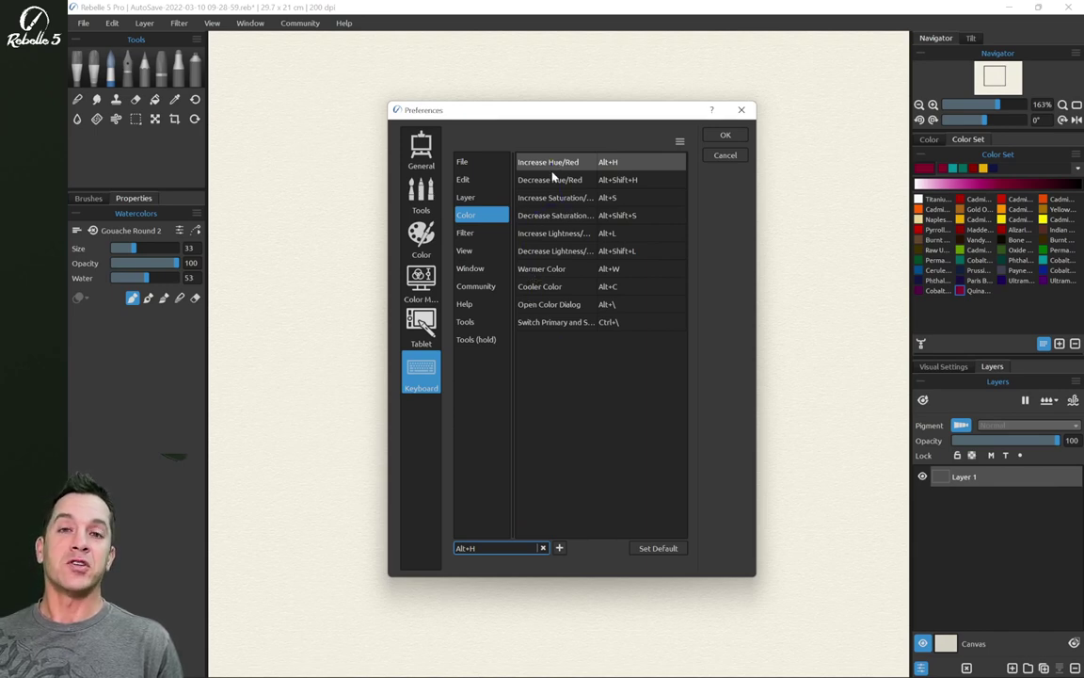
{"action": "left_click", "coordinate": [477, 327]}
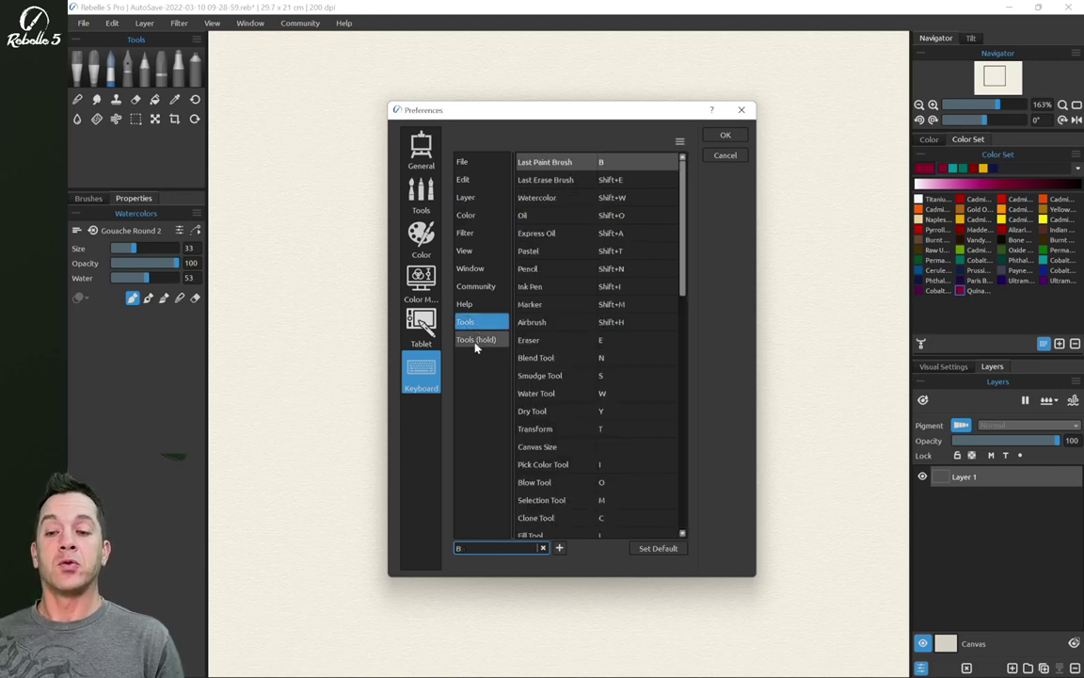
{"action": "left_click", "coordinate": [475, 343]}
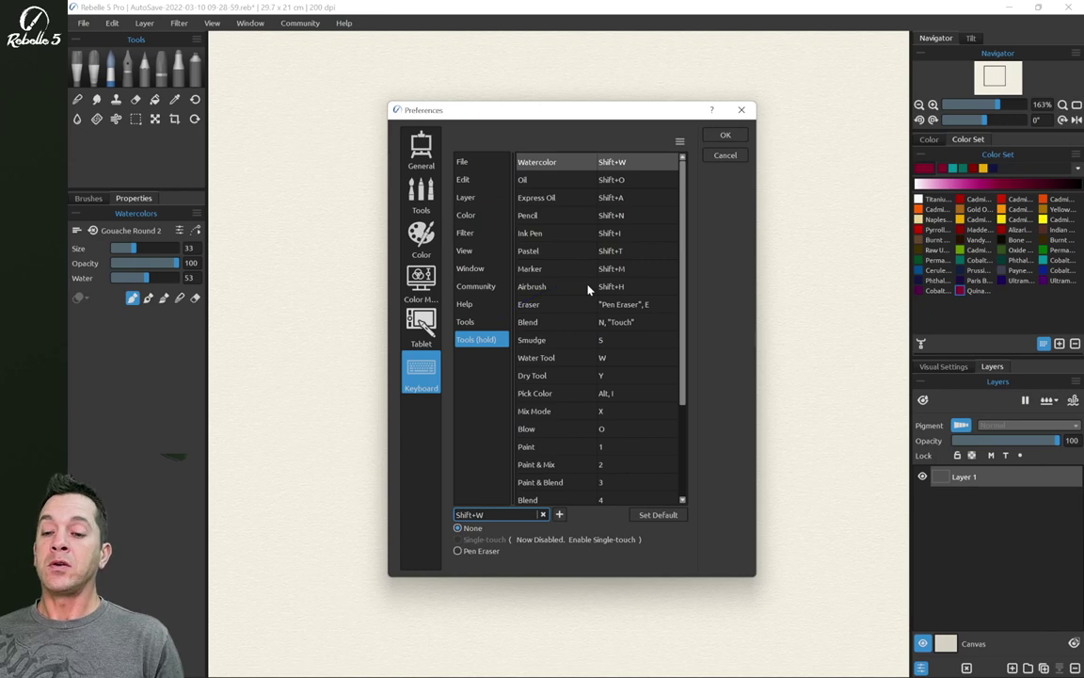
Paint a magenta gouache scribble, blend its centre with 4, then add a stroke after B
{"action": "left_click", "coordinate": [723, 136]}
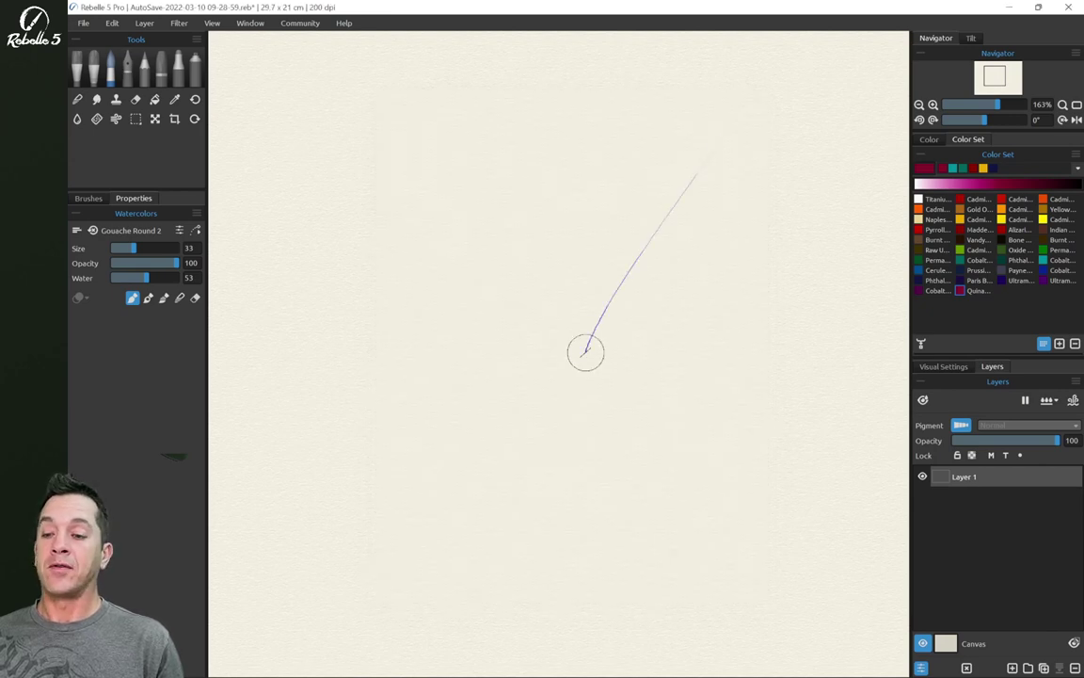
{"action": "mouse_move", "coordinate": [465, 346]}
{"action": "left_mouse_down"}
{"action": "mouse_move", "coordinate": [533, 291]}
{"action": "mouse_move", "coordinate": [509, 357]}
{"action": "mouse_move", "coordinate": [575, 376]}
{"action": "mouse_move", "coordinate": [466, 329]}
{"action": "mouse_move", "coordinate": [443, 282]}
{"action": "mouse_move", "coordinate": [559, 259]}
{"action": "mouse_move", "coordinate": [627, 294]}
{"action": "mouse_move", "coordinate": [527, 214]}
{"action": "mouse_move", "coordinate": [612, 273]}
{"action": "mouse_move", "coordinate": [685, 283]}
{"action": "mouse_move", "coordinate": [602, 372]}
{"action": "mouse_move", "coordinate": [697, 315]}
{"action": "mouse_move", "coordinate": [612, 396]}
{"action": "mouse_move", "coordinate": [688, 329]}
{"action": "mouse_move", "coordinate": [489, 339]}
{"action": "mouse_move", "coordinate": [471, 282]}
{"action": "mouse_move", "coordinate": [555, 376]}
{"action": "mouse_move", "coordinate": [656, 395]}
{"action": "mouse_move", "coordinate": [677, 339]}
{"action": "mouse_move", "coordinate": [649, 376]}
{"action": "mouse_move", "coordinate": [677, 301]}
{"action": "mouse_move", "coordinate": [470, 395]}
{"action": "mouse_move", "coordinate": [416, 375]}
{"action": "mouse_move", "coordinate": [468, 459]}
{"action": "left_mouse_up"}
{"action": "key", "text": "4"}
{"action": "key", "text": "b"}
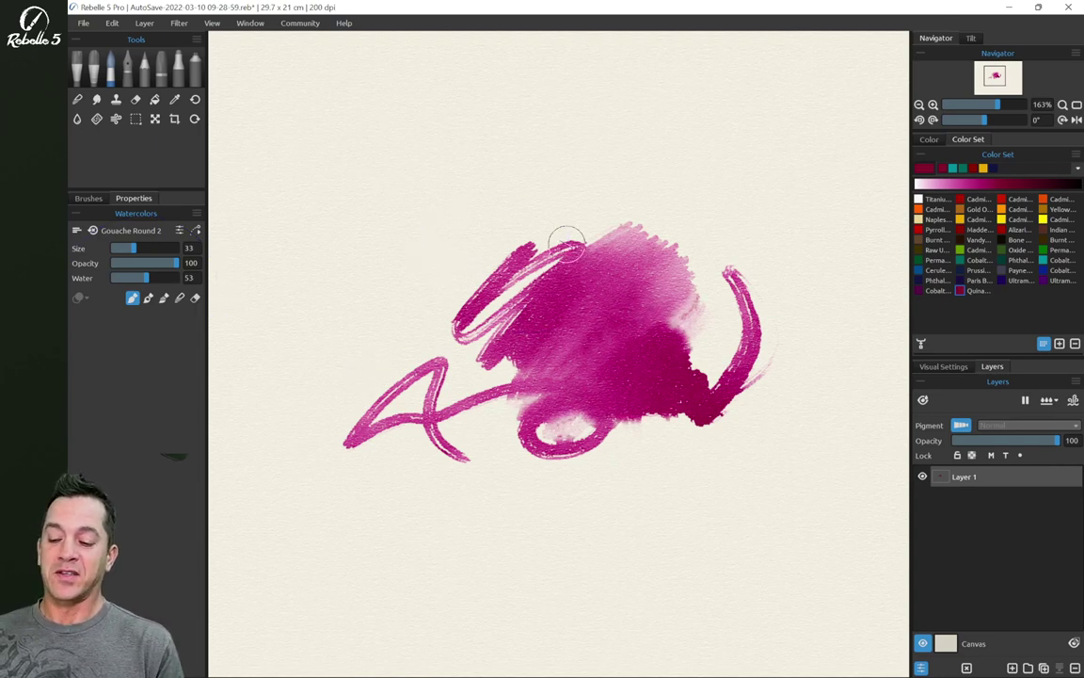
Try Ctrl+G and Ctrl+Shift+7 as extra Watercolor hold shortcuts, then restore default Shift+W
{"action": "key", "text": "ctrl+comma"}
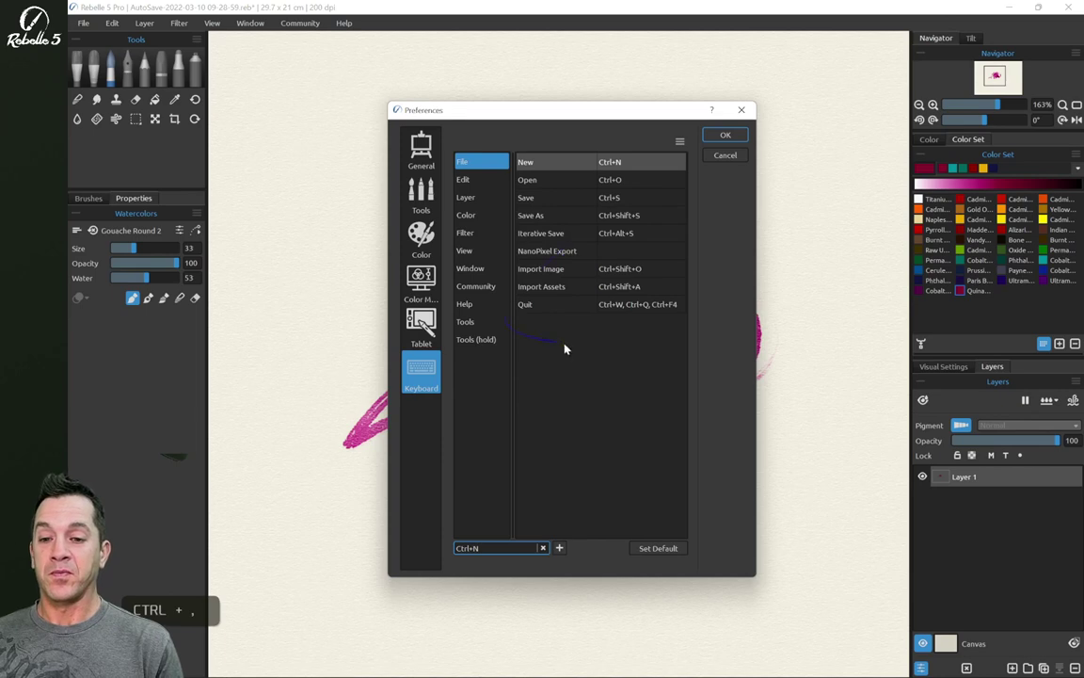
{"action": "left_click", "coordinate": [476, 339]}
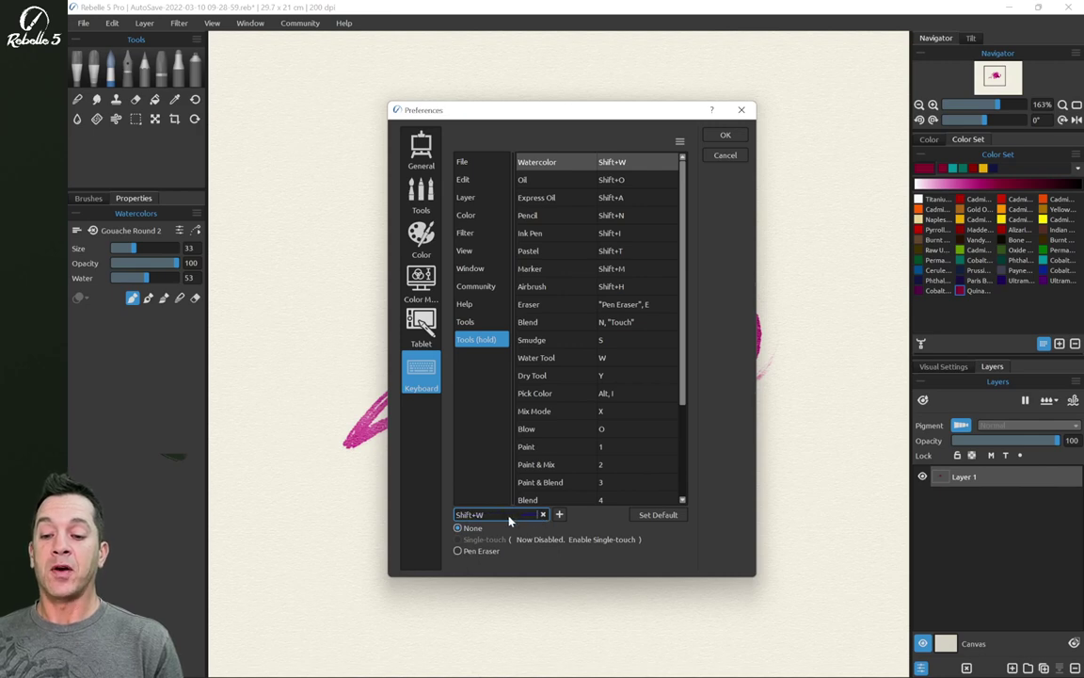
{"action": "left_click", "coordinate": [559, 516]}
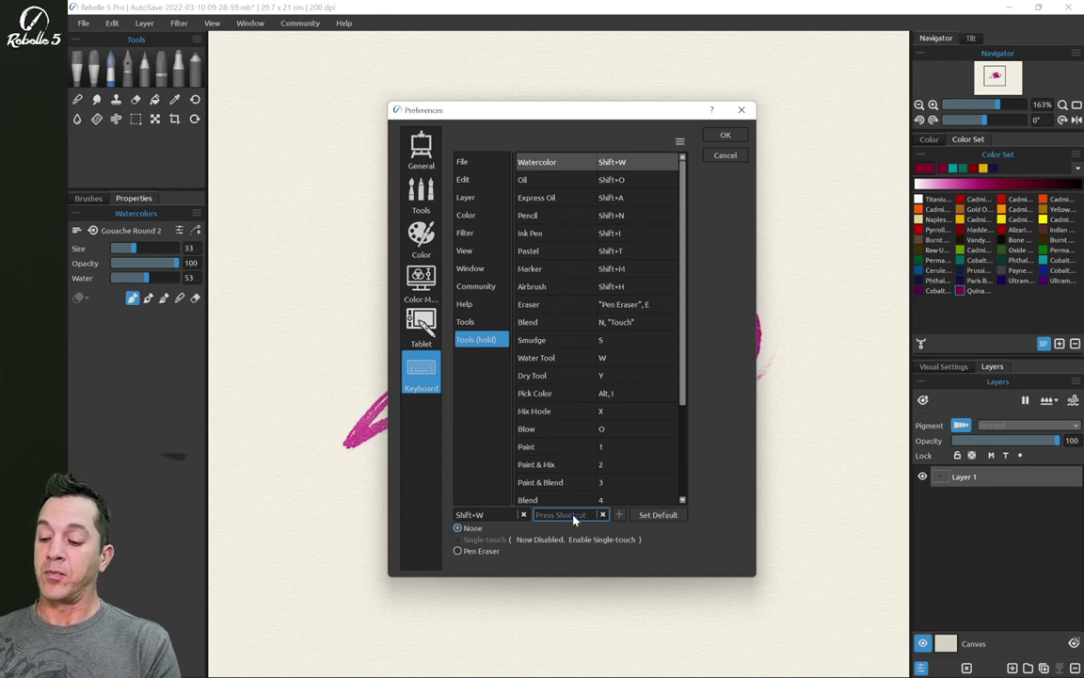
{"action": "key", "text": "ctrl+g"}
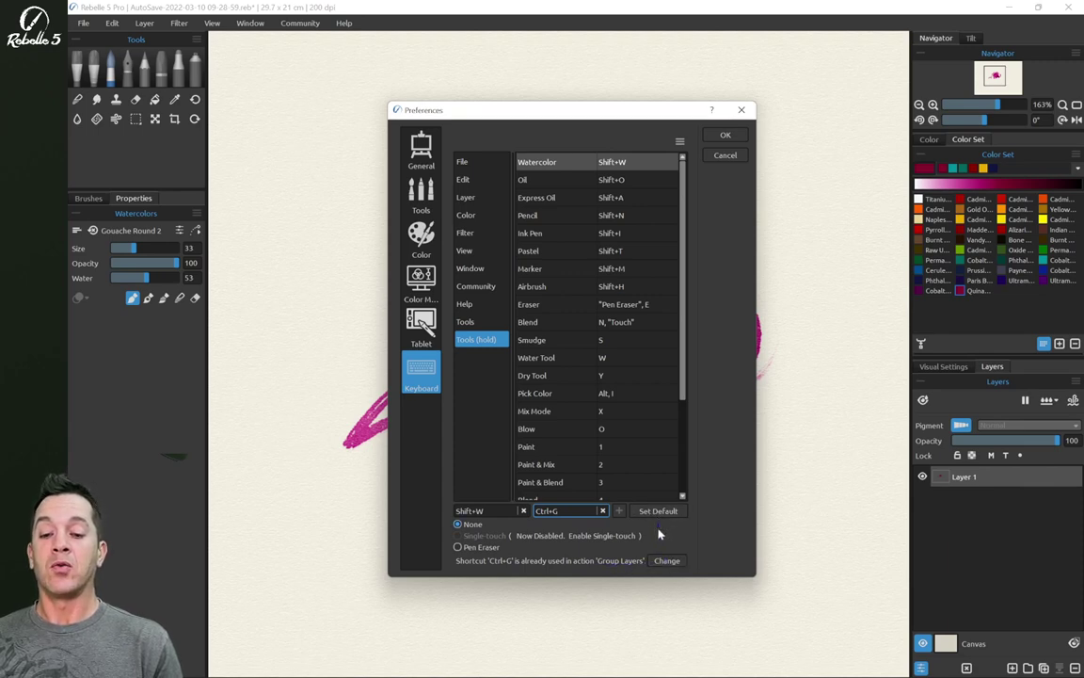
{"action": "left_click", "coordinate": [602, 510]}
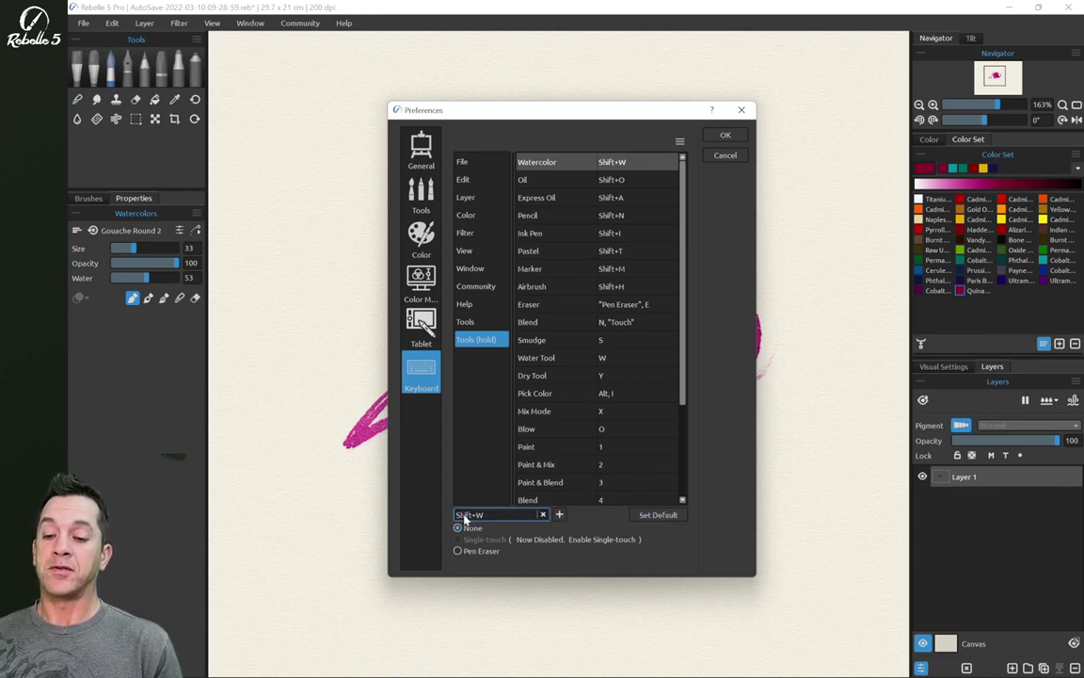
{"action": "key", "text": "ctrl+shift+7"}
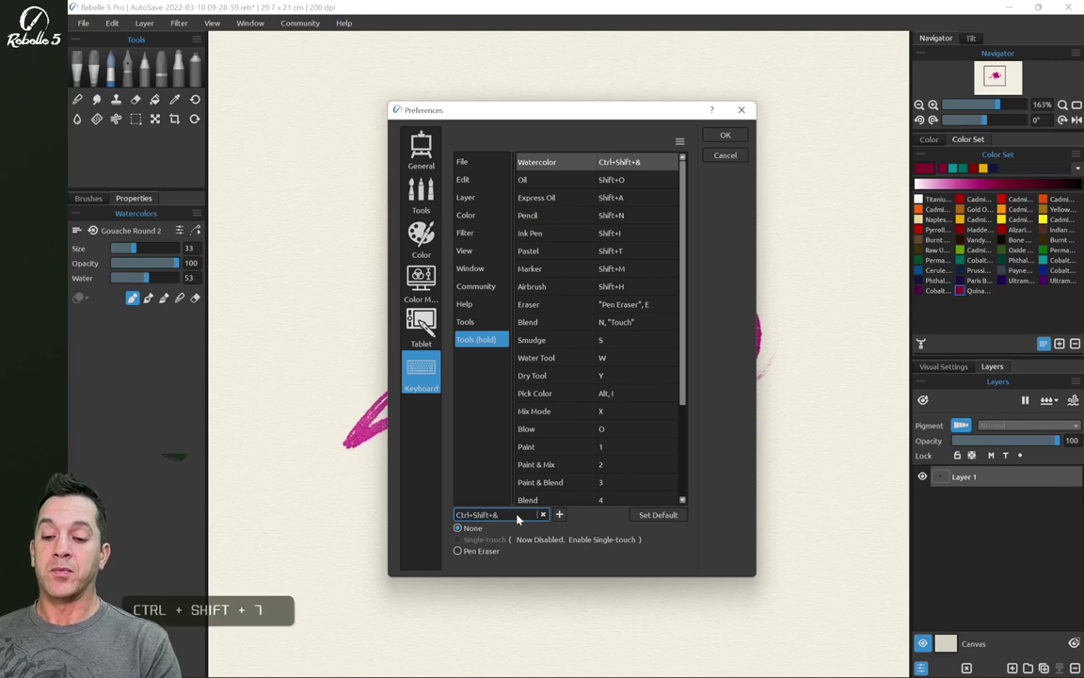
{"action": "left_click", "coordinate": [662, 516]}
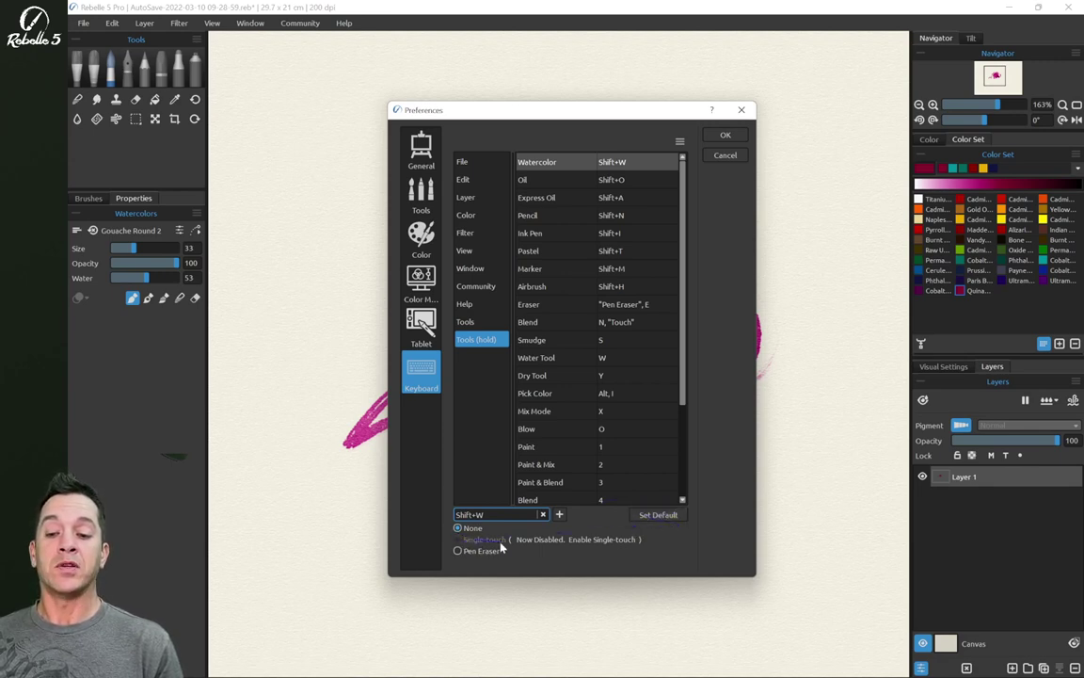
Assign single-touch to Watercolor, revert it to plain Shift+W, and close preferences
{"action": "left_click", "coordinate": [618, 541]}
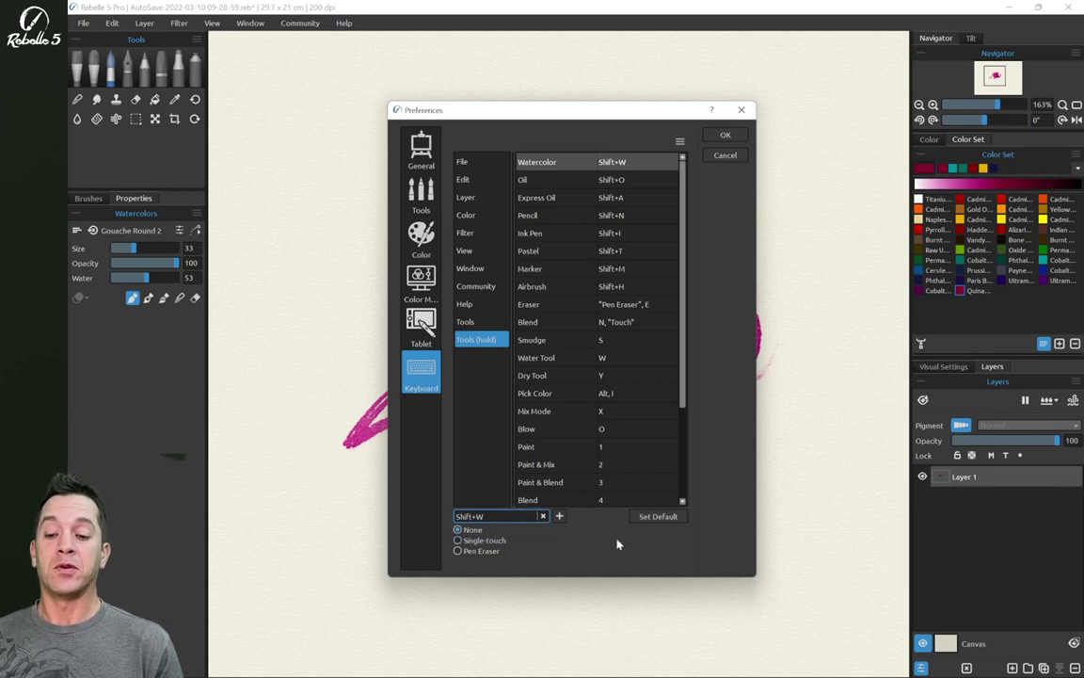
{"action": "left_click", "coordinate": [473, 543]}
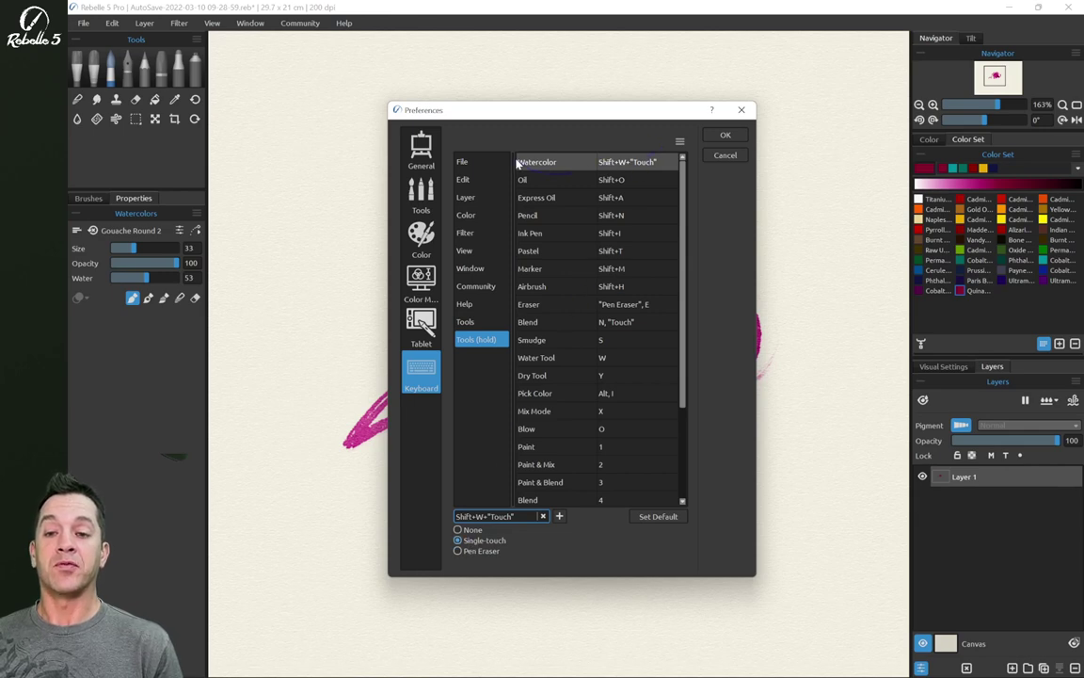
{"action": "left_click", "coordinate": [459, 531]}
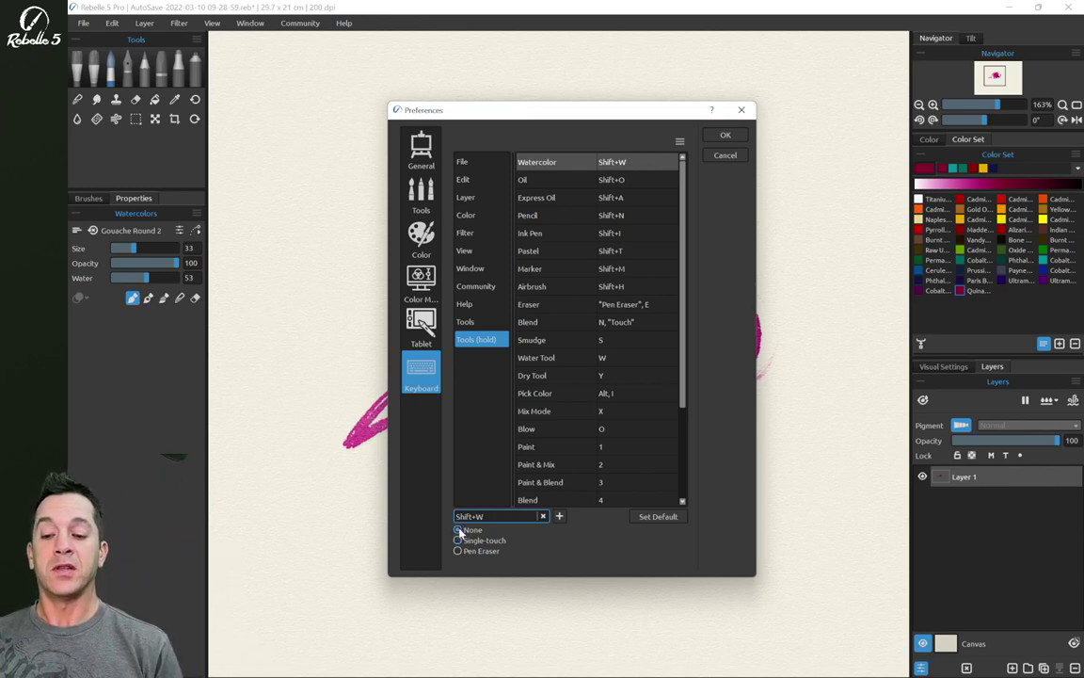
{"action": "left_click", "coordinate": [636, 323]}
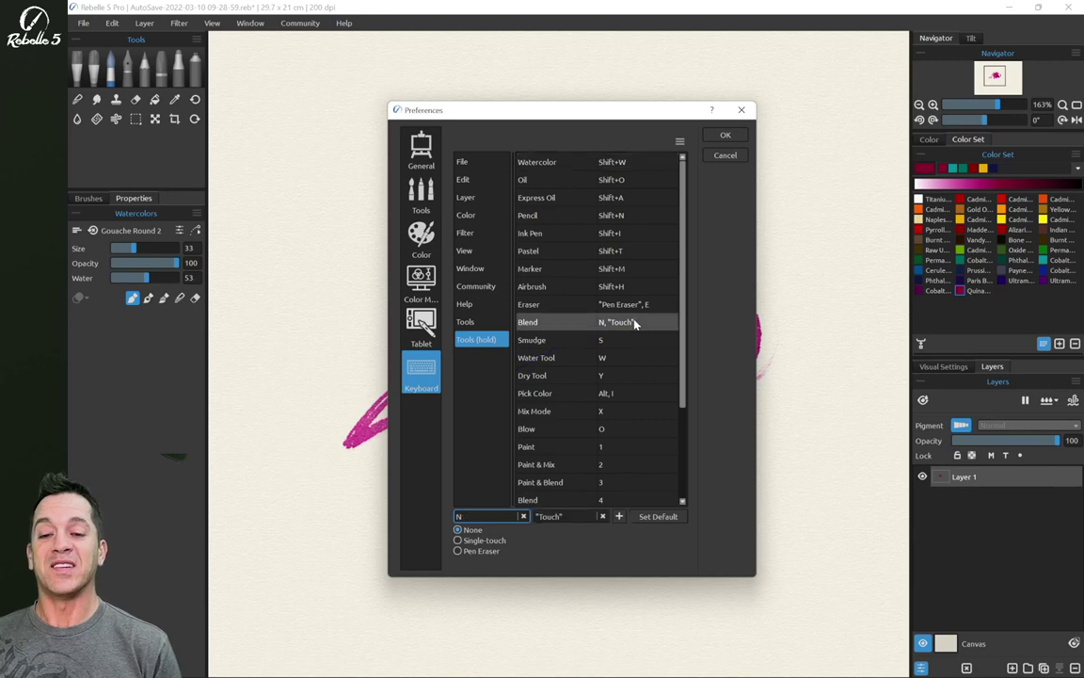
{"action": "left_click", "coordinate": [726, 135]}
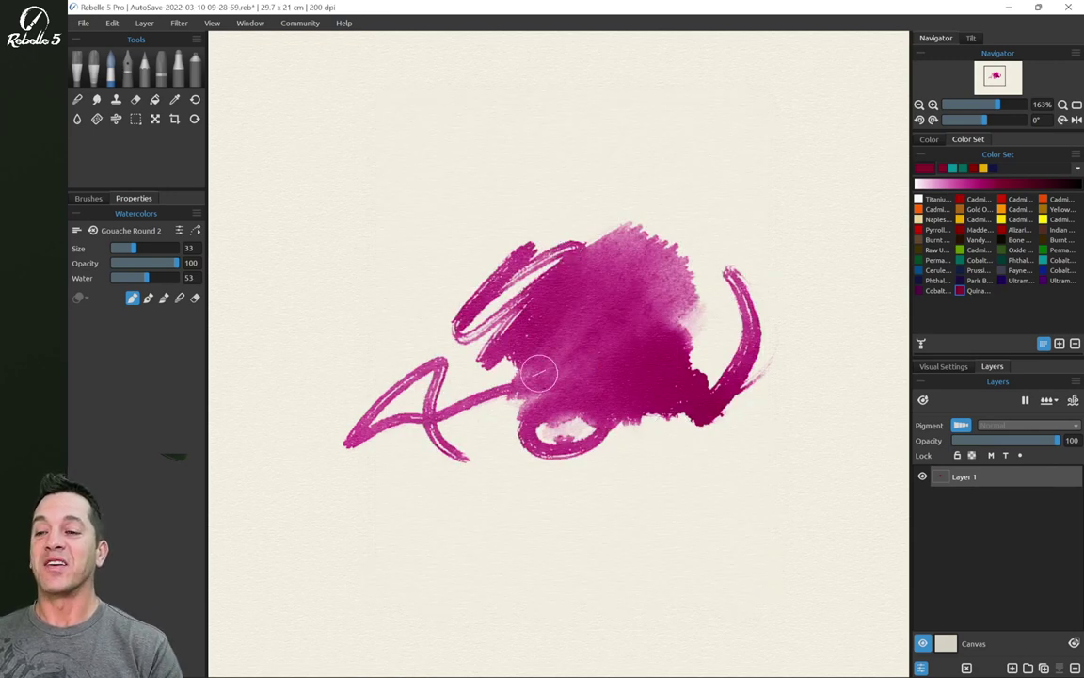
Draw a dark grey scribble with the Pentell 2 pencil above the pink paint
{"action": "left_click", "coordinate": [139, 77]}
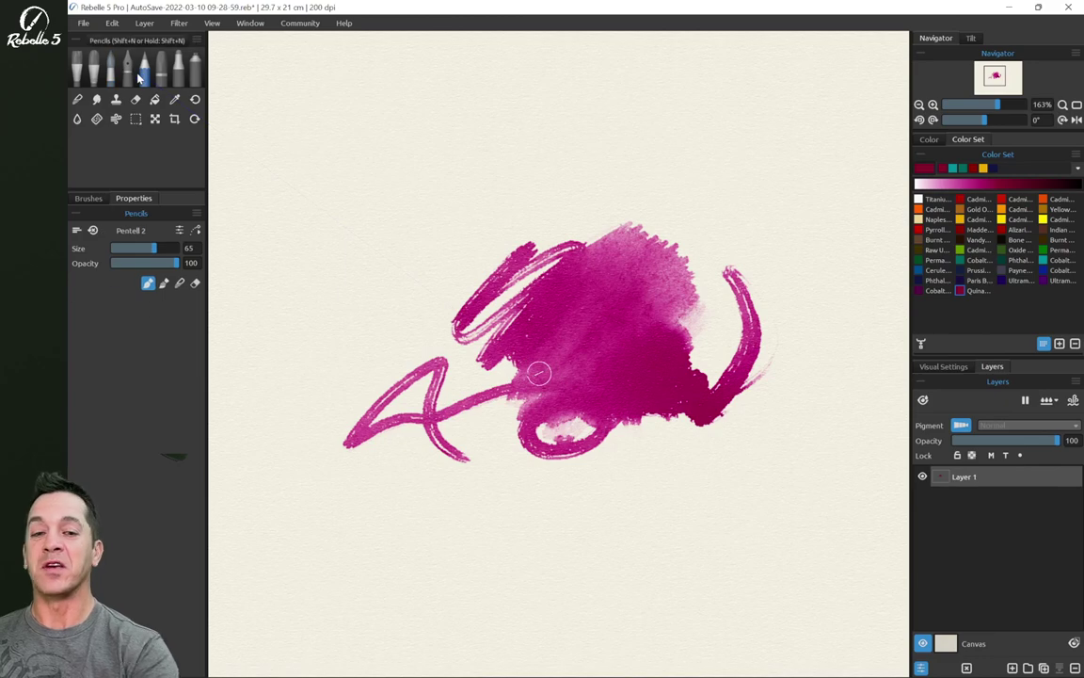
{"action": "left_click", "coordinate": [1003, 240]}
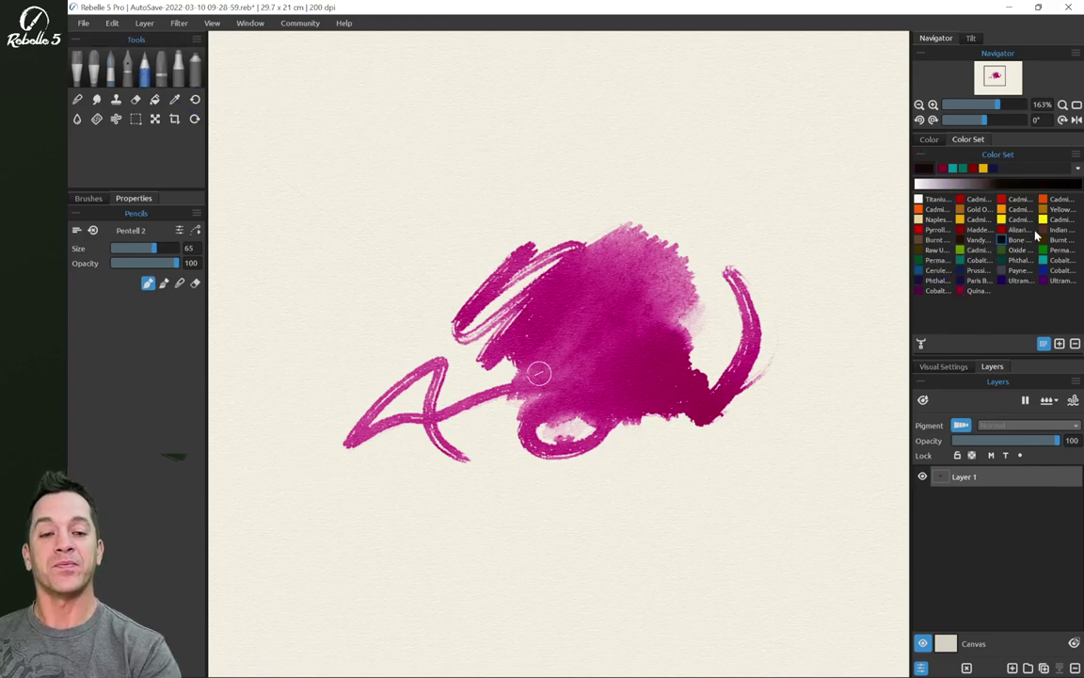
{"action": "scroll", "coordinate": [571, 314], "scroll_direction": "up", "scroll_amount": 3}
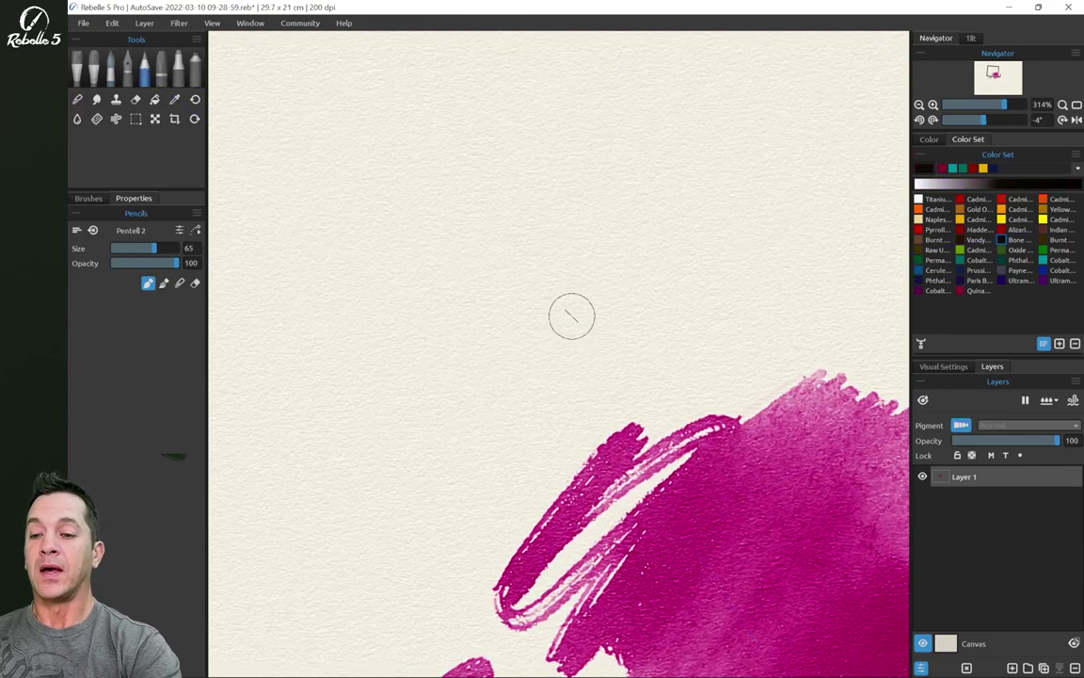
{"action": "mouse_move", "coordinate": [299, 320]}
{"action": "left_mouse_down"}
{"action": "mouse_move", "coordinate": [435, 201]}
{"action": "mouse_move", "coordinate": [348, 382]}
{"action": "left_mouse_up"}
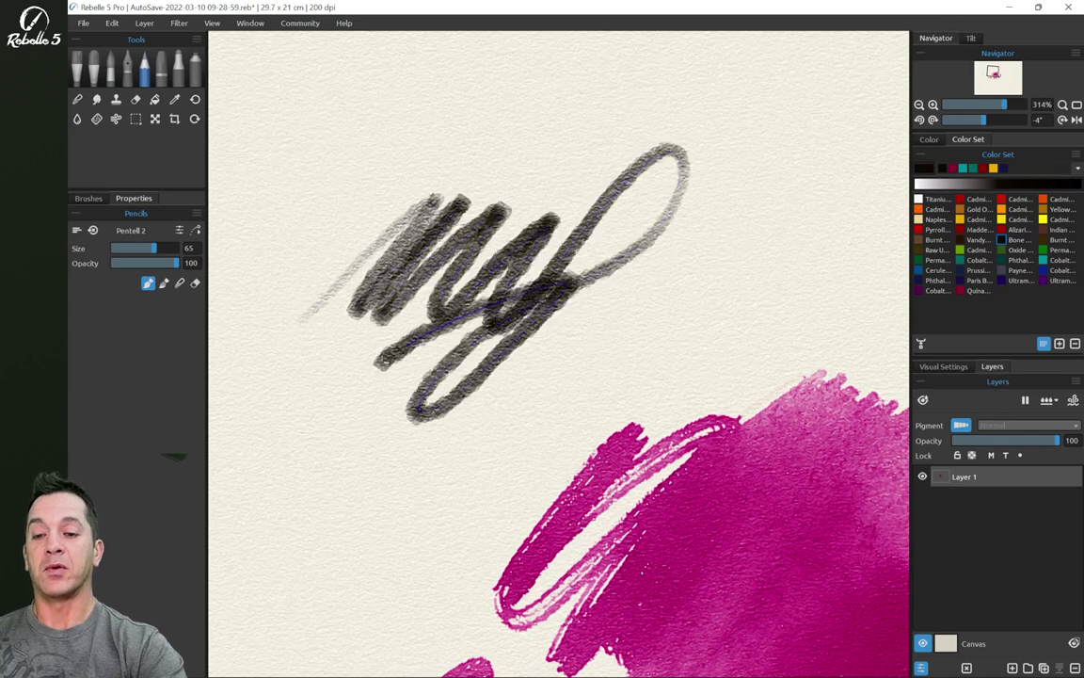
Blend the scribble's lower and upper loops with the temporary N blend tool
{"action": "key", "text": "n"}
{"action": "left_click_drag", "start_coordinate": [602, 235], "coordinate": [536, 382]}
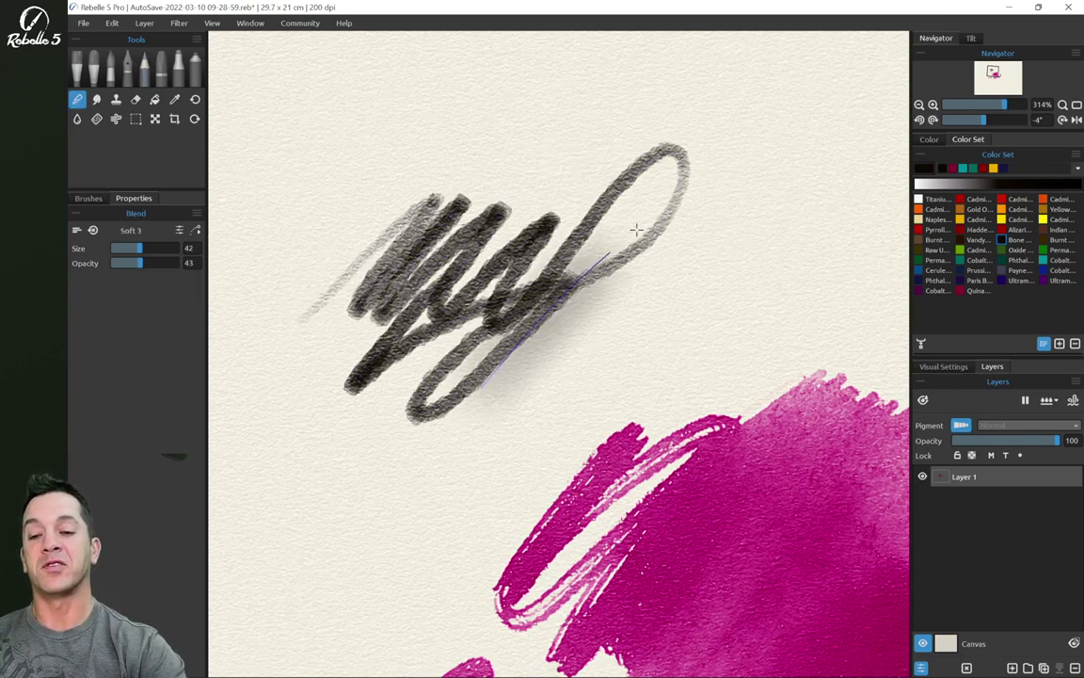
{"action": "left_click_drag", "start_coordinate": [670, 193], "coordinate": [494, 381]}
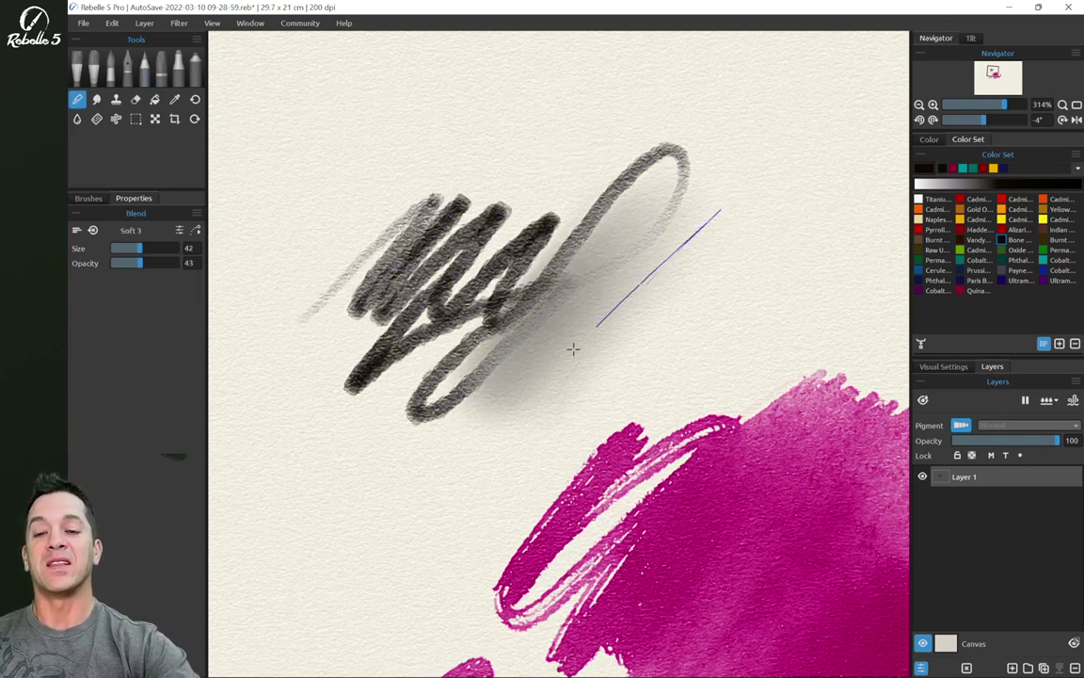
{"action": "mouse_move", "coordinate": [555, 368]}
{"action": "left_mouse_down"}
{"action": "mouse_move", "coordinate": [709, 126]}
{"action": "mouse_move", "coordinate": [641, 291]}
{"action": "mouse_move", "coordinate": [658, 150]}
{"action": "mouse_move", "coordinate": [697, 289]}
{"action": "left_mouse_up"}
{"action": "key", "text": "p"}
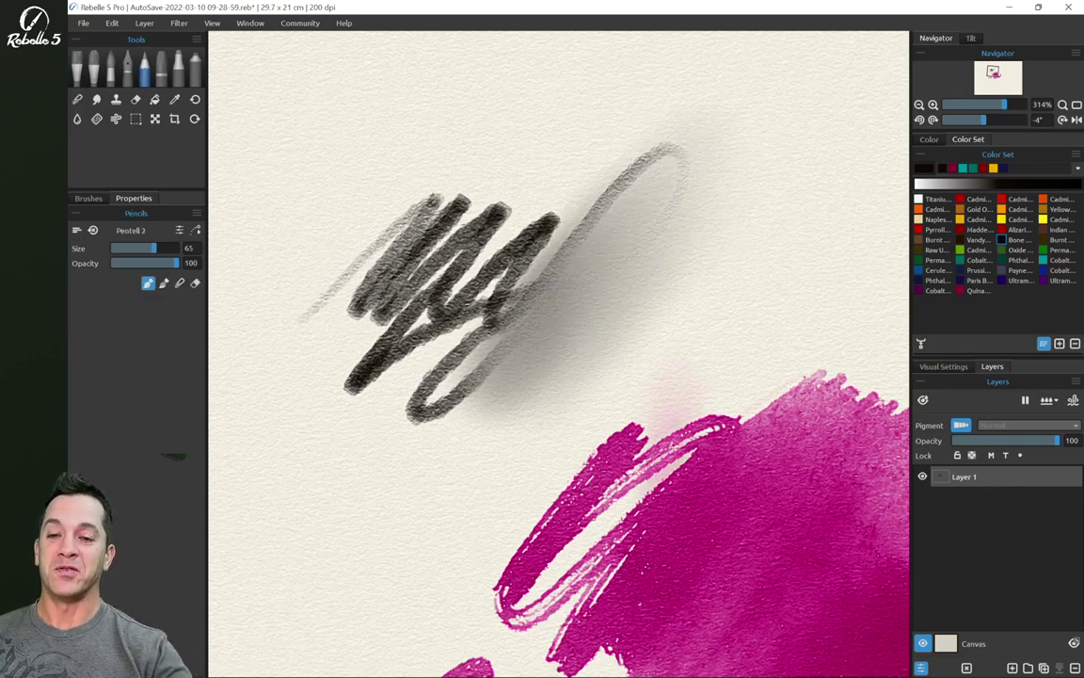
Zoom out and open the preferences with Ctrl+comma
{"action": "scroll", "coordinate": [774, 179], "scroll_direction": "down", "scroll_amount": 5}
{"action": "scroll", "coordinate": [776, 181], "scroll_direction": "down", "scroll_amount": 3}
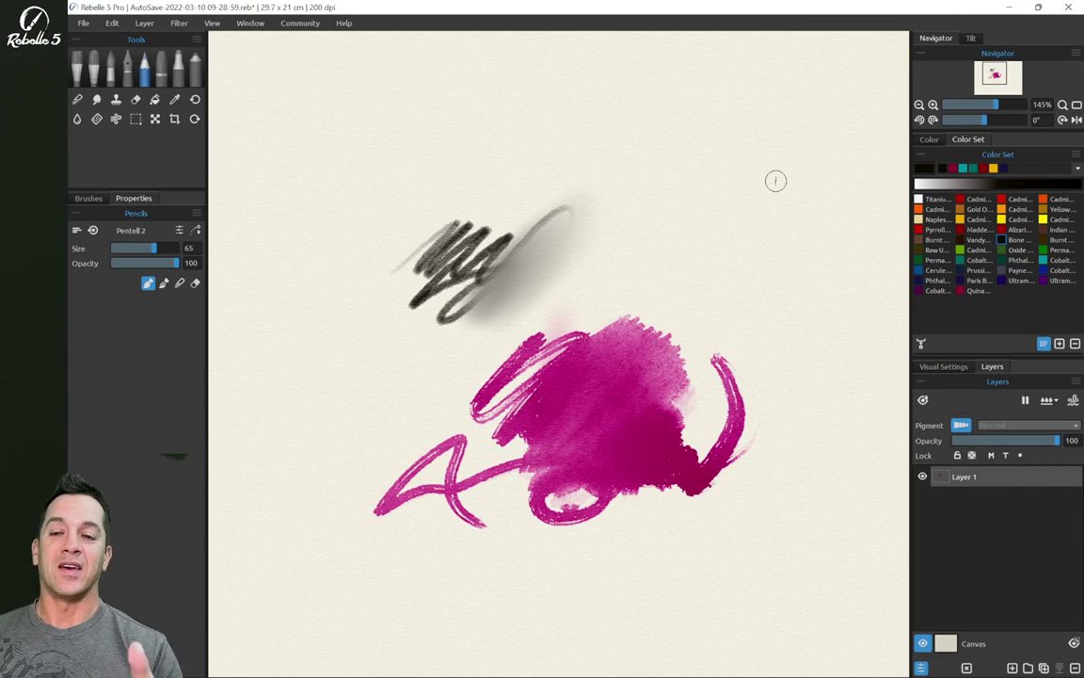
{"action": "key", "text": "ctrl+comma"}
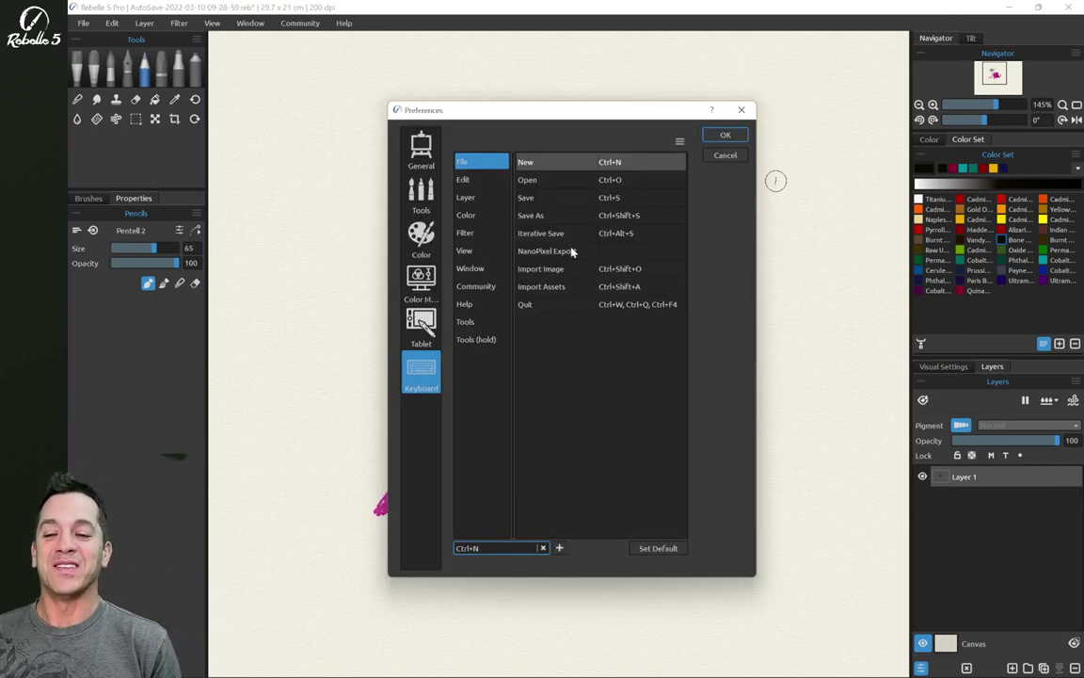
In Tools (hold), give Smudge Pen Eraser as a second shortcut beside S, taking it from Eraser
{"action": "left_click", "coordinate": [481, 339]}
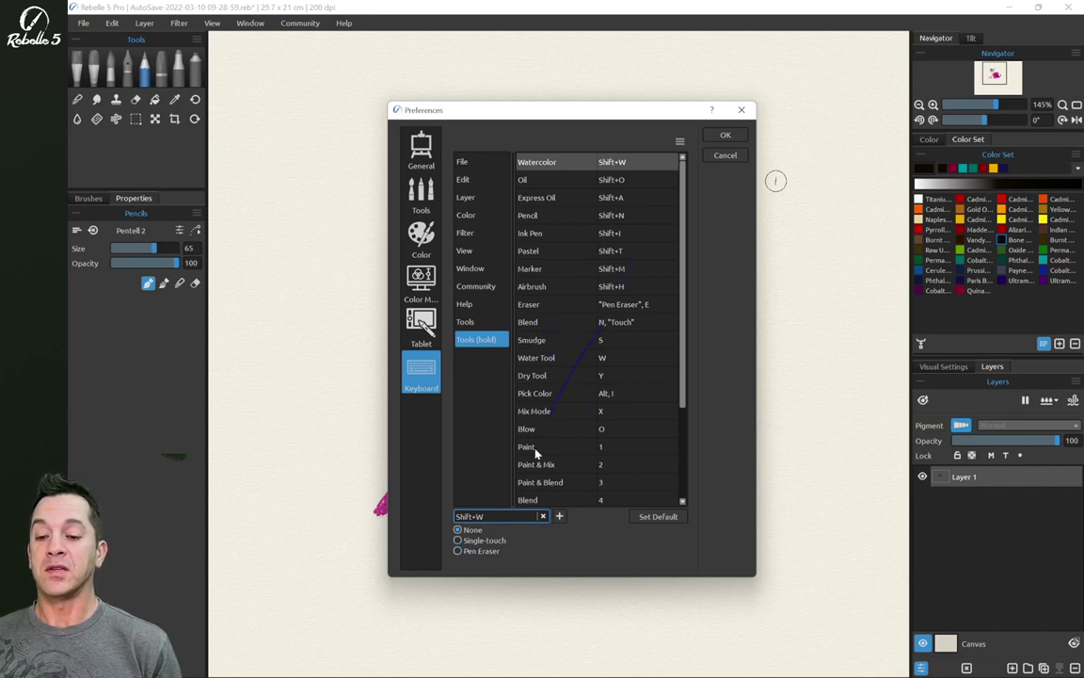
{"action": "left_click", "coordinate": [539, 341]}
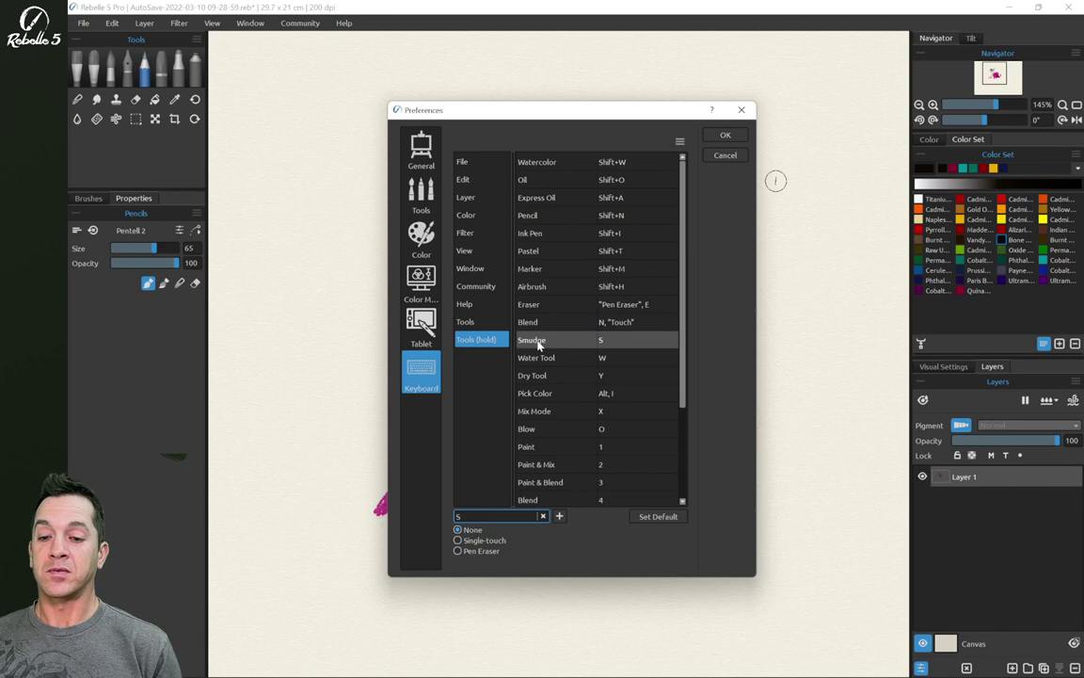
{"action": "left_click", "coordinate": [458, 551]}
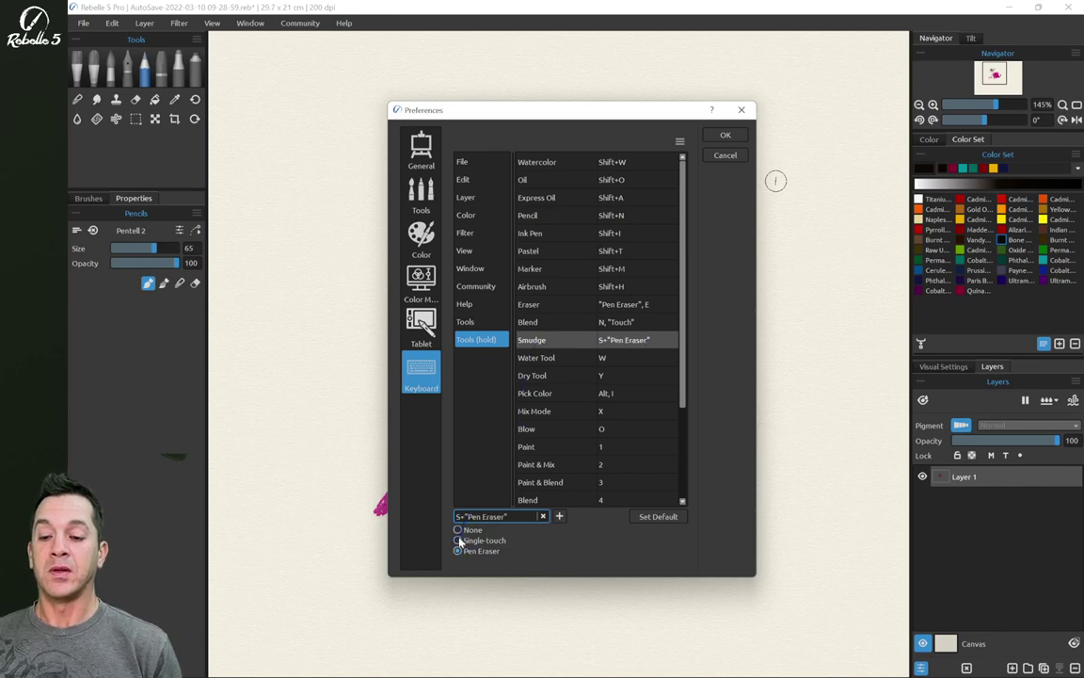
{"action": "left_click", "coordinate": [658, 516]}
{"action": "left_click", "coordinate": [559, 516]}
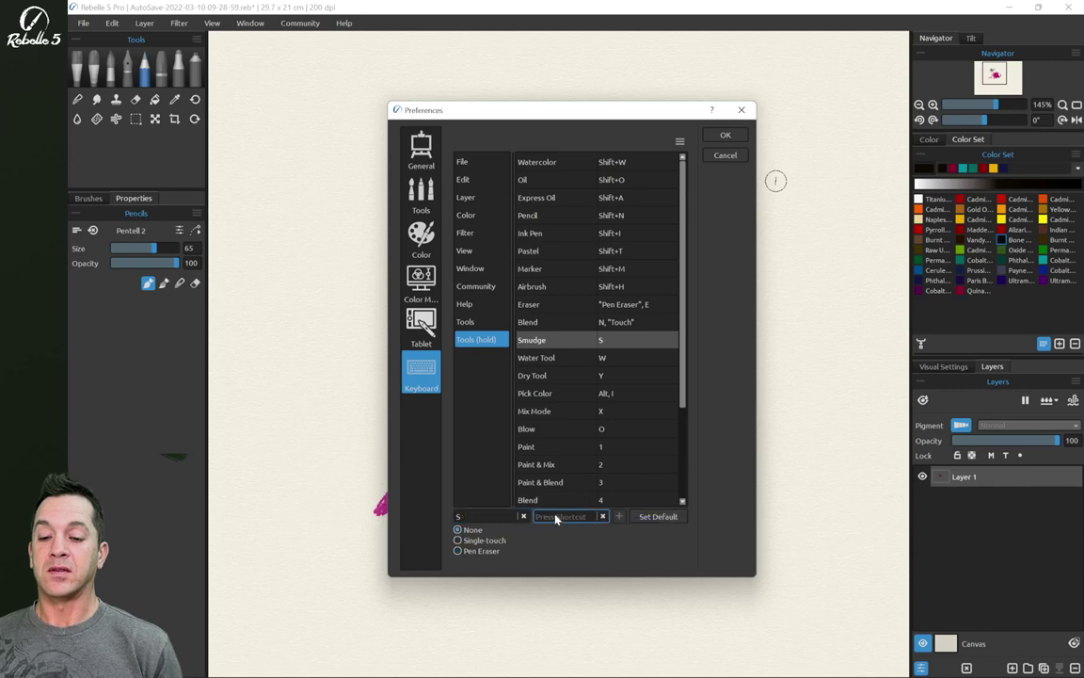
{"action": "left_click", "coordinate": [459, 552]}
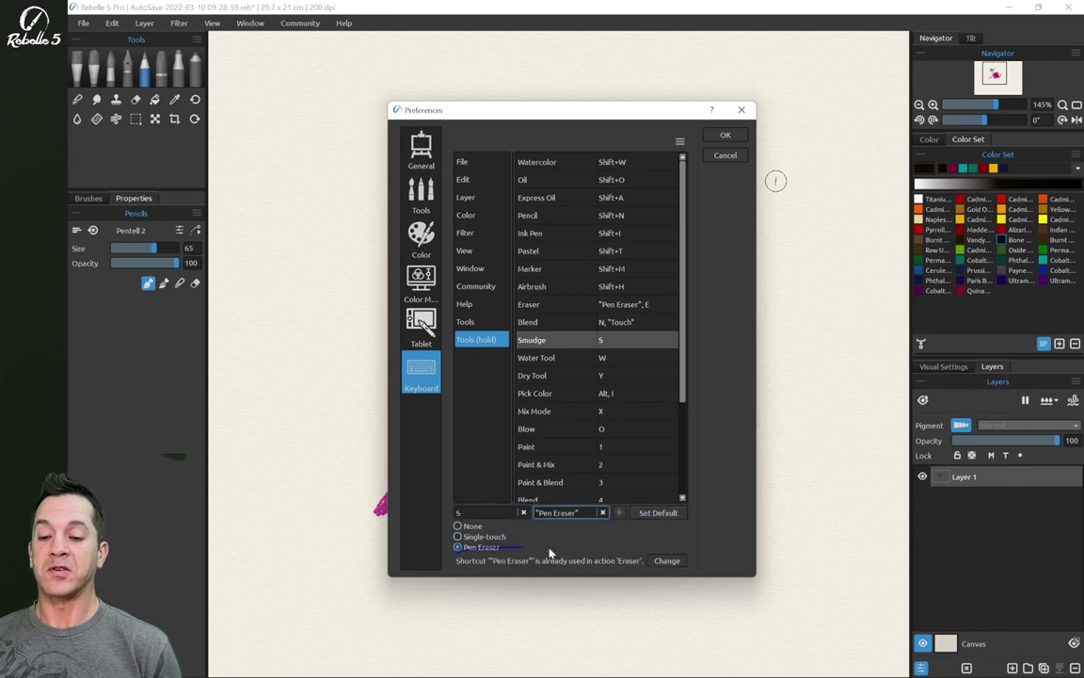
{"action": "left_click", "coordinate": [666, 561]}
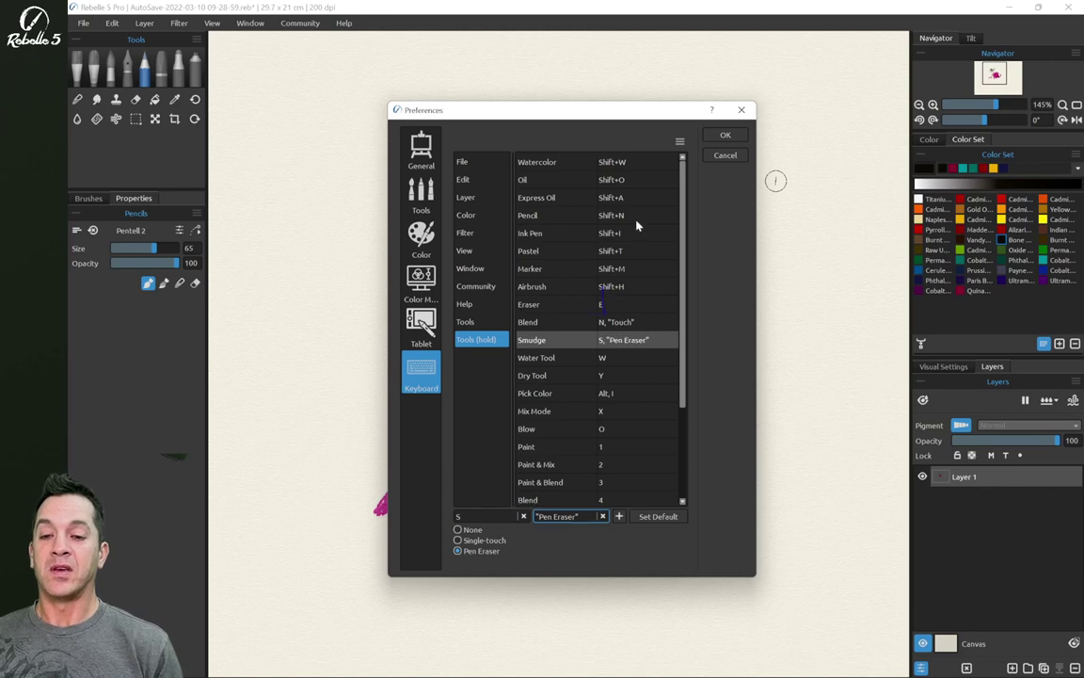
Close preferences and smudge the pink paint into upward streaks with the pen eraser
{"action": "left_click", "coordinate": [725, 136]}
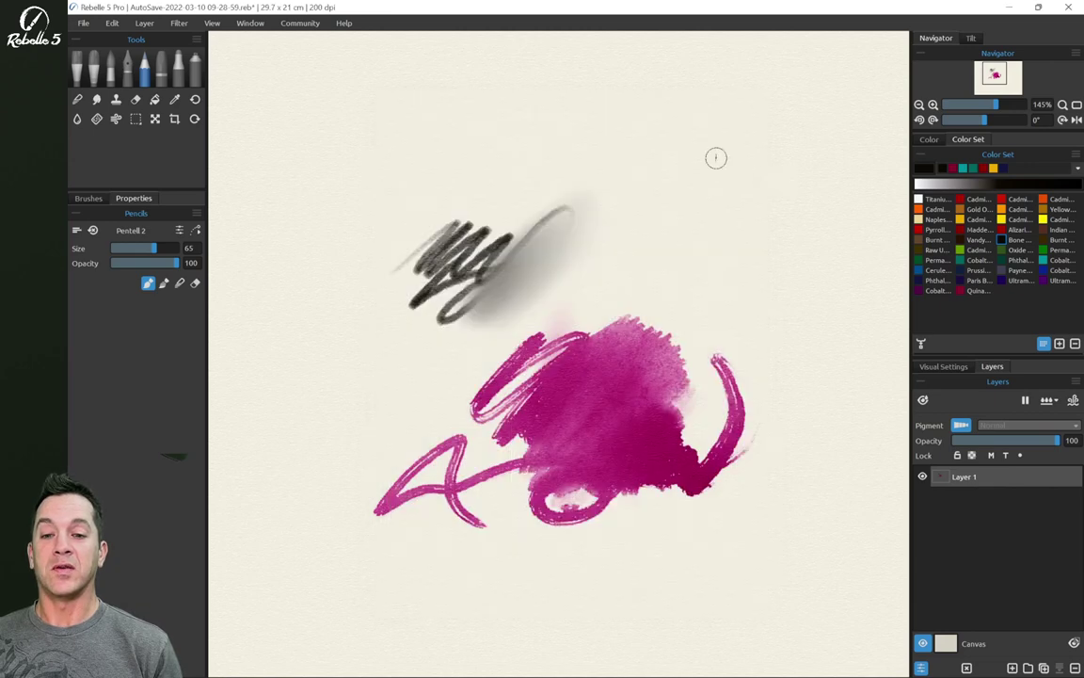
{"action": "key", "text": "s"}
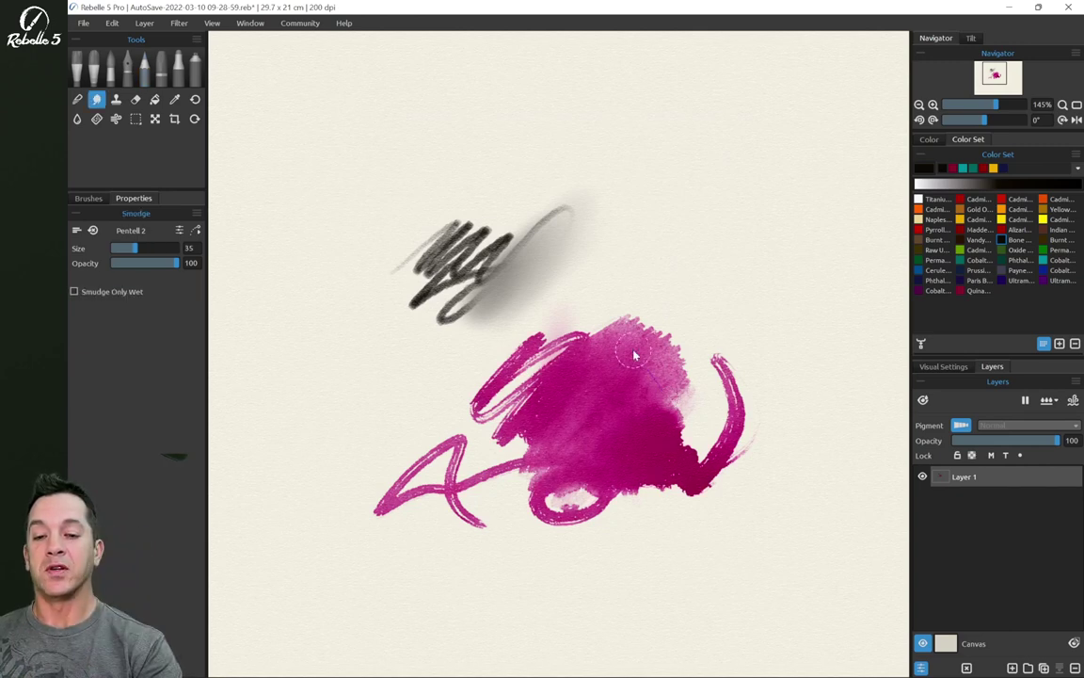
{"action": "mouse_move", "coordinate": [607, 312]}
{"action": "left_mouse_down"}
{"action": "mouse_move", "coordinate": [658, 239]}
{"action": "mouse_move", "coordinate": [451, 358]}
{"action": "left_mouse_up"}
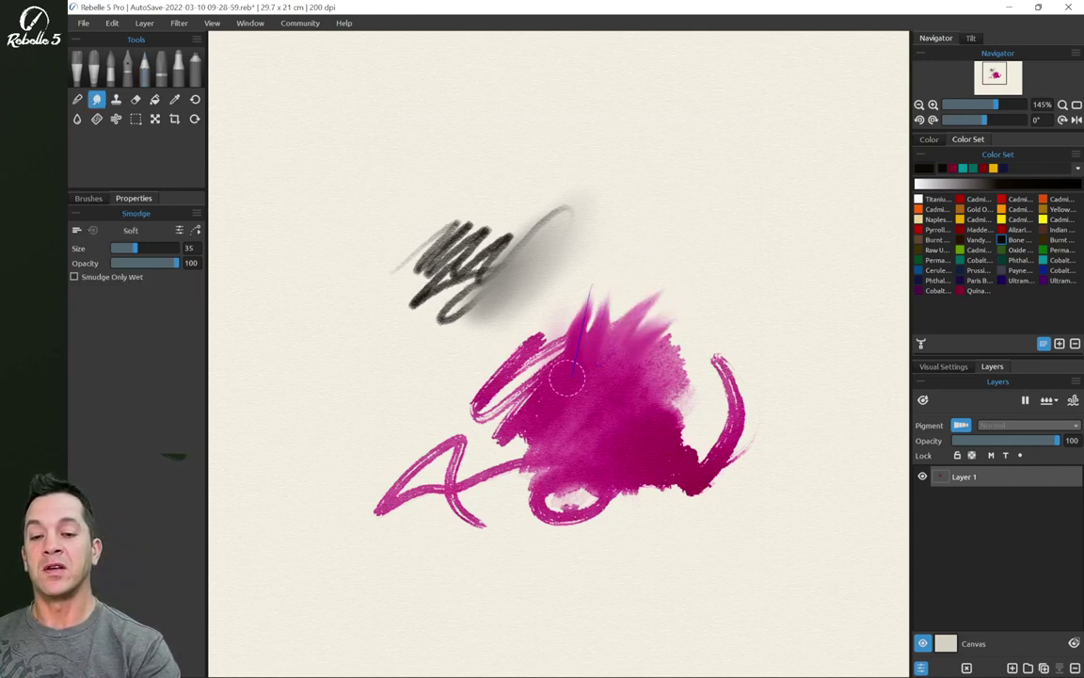
{"action": "key", "text": "p"}
Remove Smudge's Pen Eraser shortcut, close preferences, and clear the canvas
{"action": "key", "text": "ctrl+comma"}
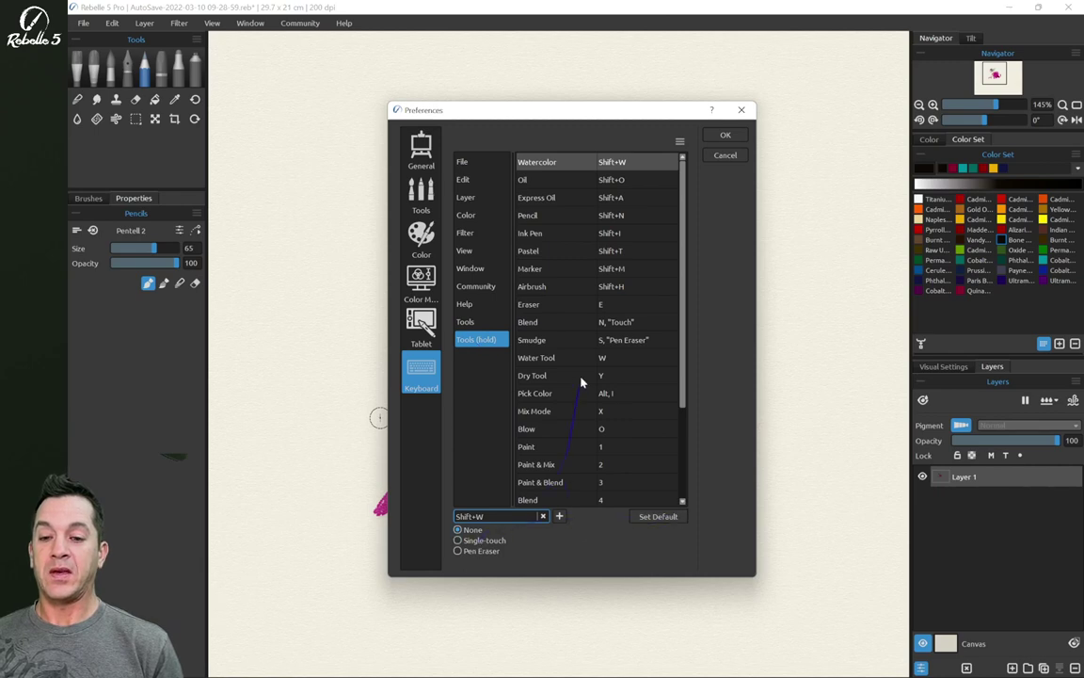
{"action": "left_click", "coordinate": [546, 339]}
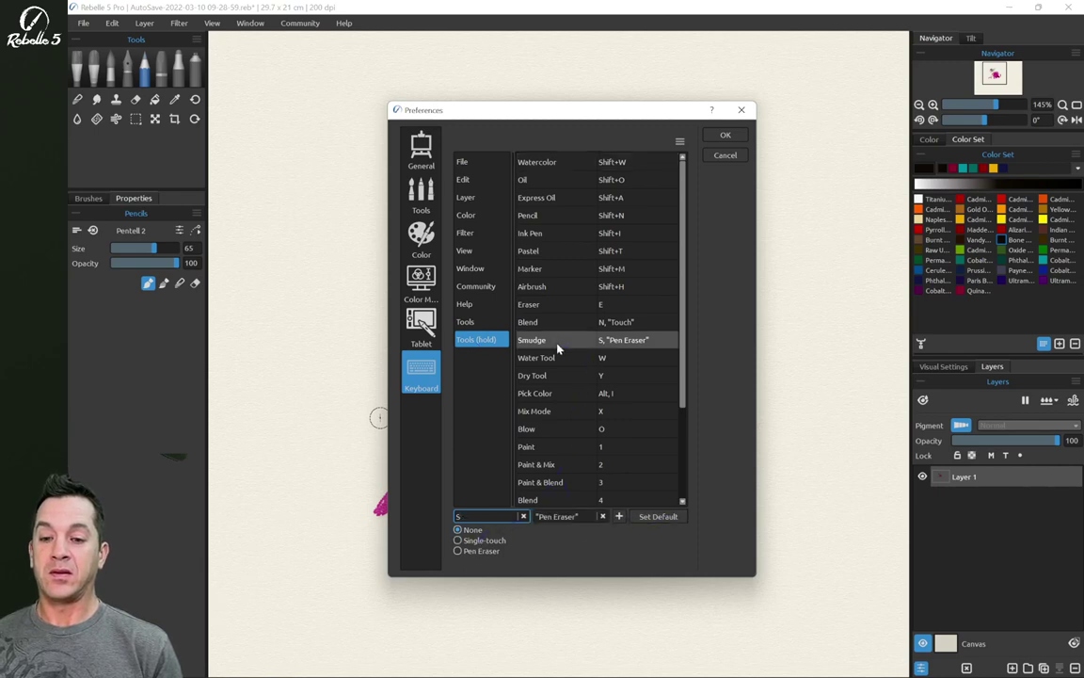
{"action": "left_click", "coordinate": [659, 516]}
{"action": "left_click", "coordinate": [679, 141]}
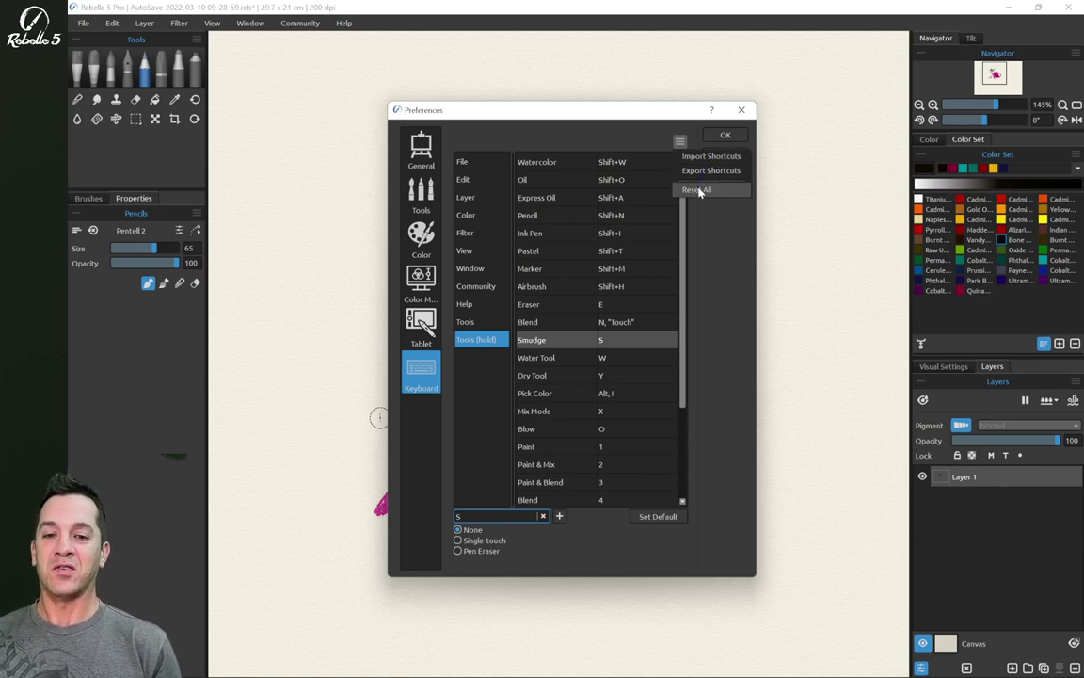
{"action": "left_click", "coordinate": [698, 191]}
{"action": "key", "text": "Delete"}
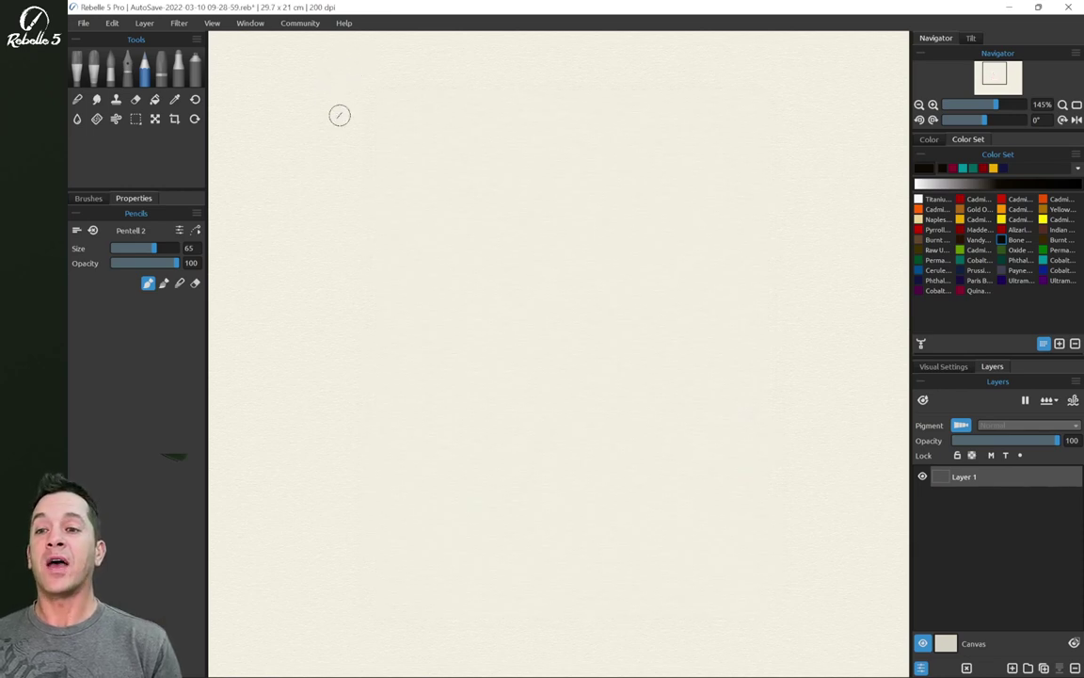
Open the Rebelle 5 manual from Help and go to Smudge Tool Properties on page 41
{"action": "left_click", "coordinate": [344, 24]}
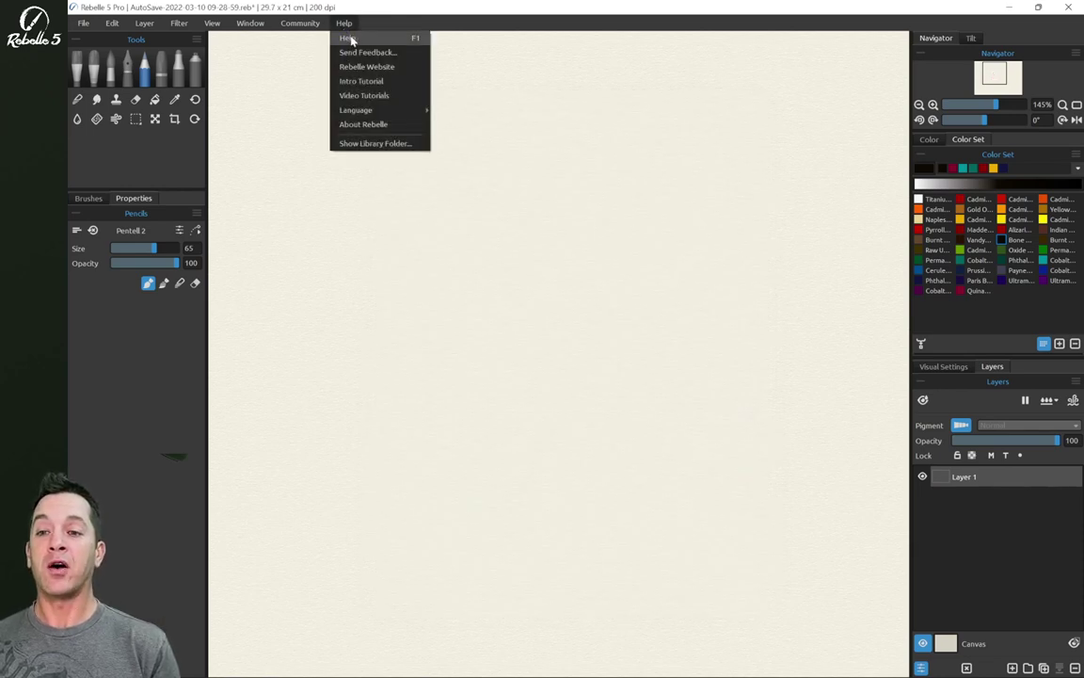
{"action": "left_click", "coordinate": [347, 37]}
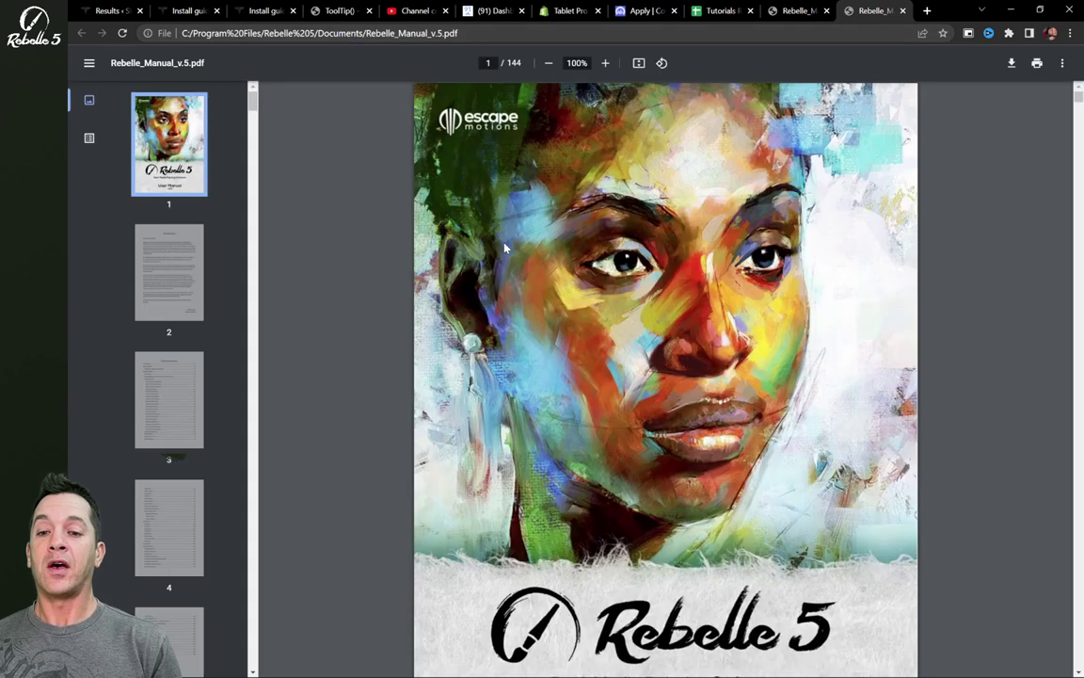
{"action": "scroll", "coordinate": [565, 391], "scroll_direction": "down", "scroll_amount": 5}
{"action": "scroll", "coordinate": [564, 389], "scroll_direction": "down", "scroll_amount": 6}
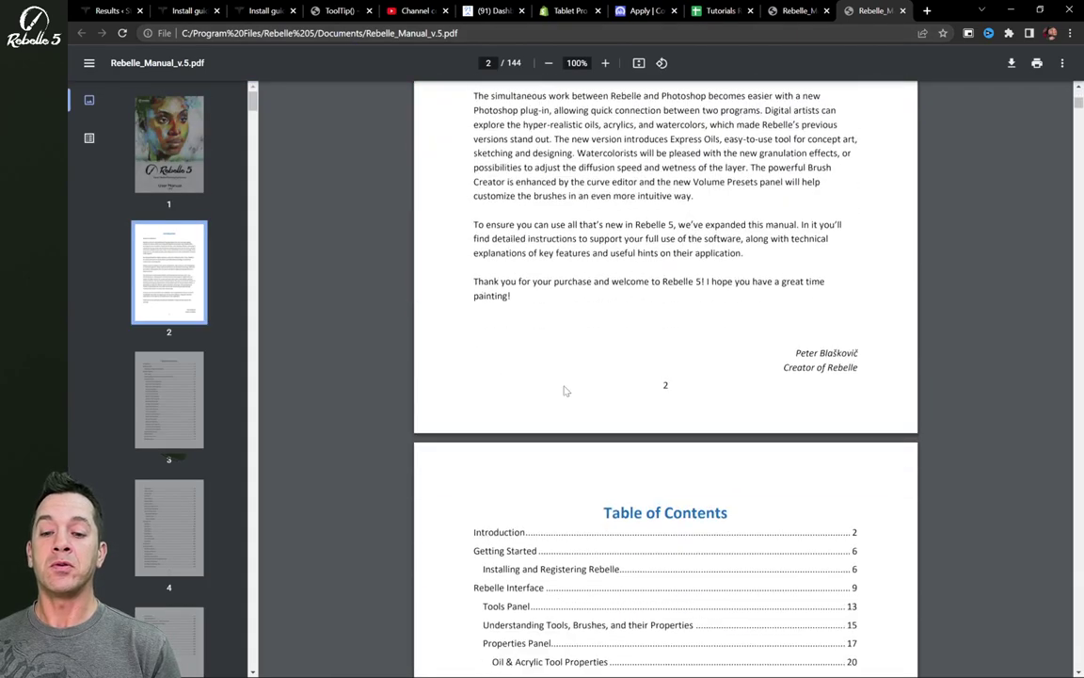
{"action": "scroll", "coordinate": [565, 388], "scroll_direction": "down", "scroll_amount": 6}
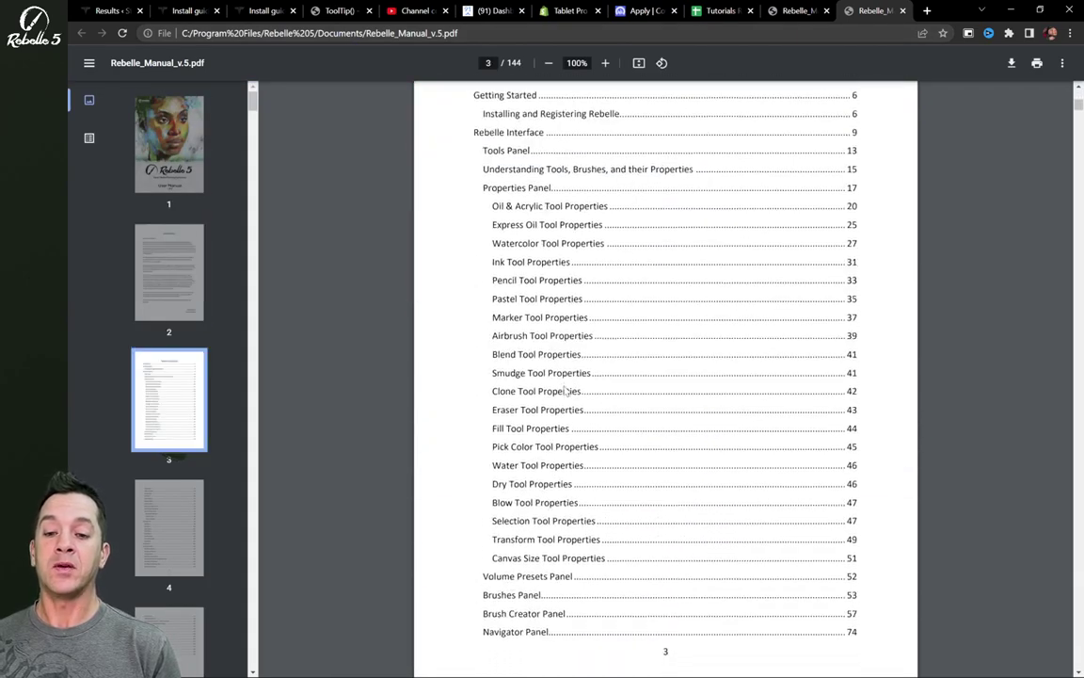
{"action": "left_click", "coordinate": [527, 355]}
{"action": "scroll", "coordinate": [642, 415], "scroll_direction": "down", "scroll_amount": 3}
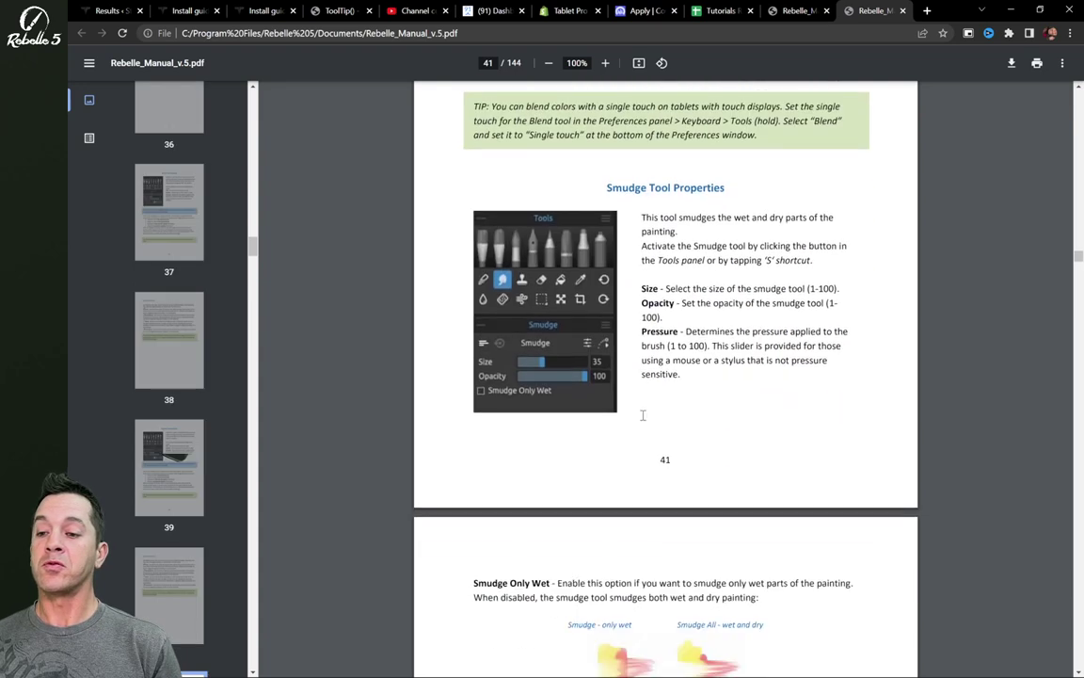